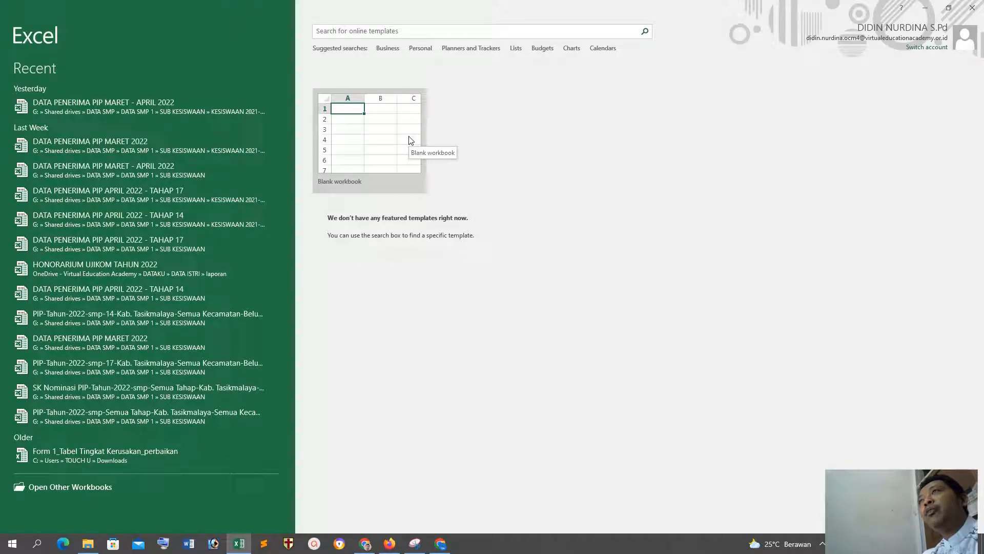
Step: Create a new blank workbook and select a cell in its empty sheet
{"action": "left_click", "coordinate": [410, 139]}
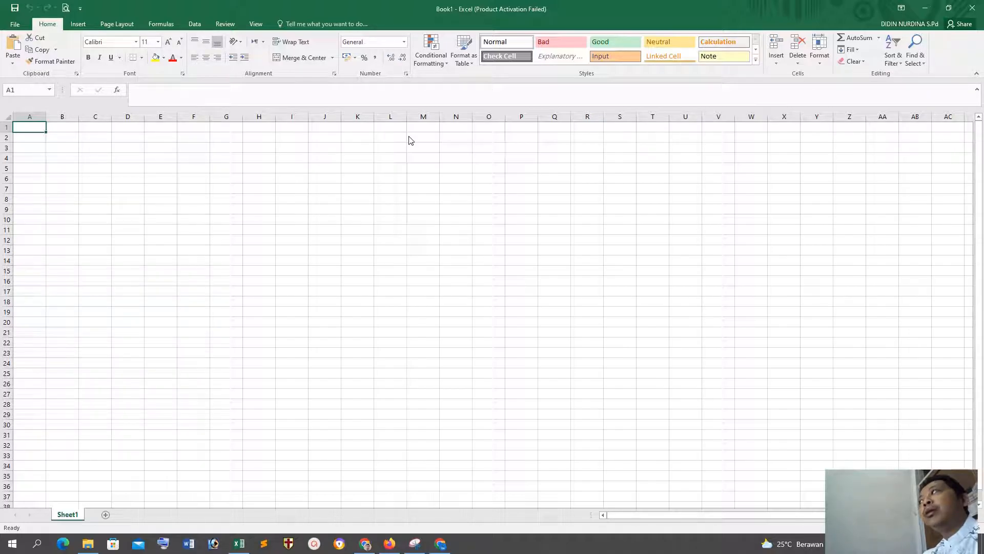
{"action": "left_click", "coordinate": [331, 252]}
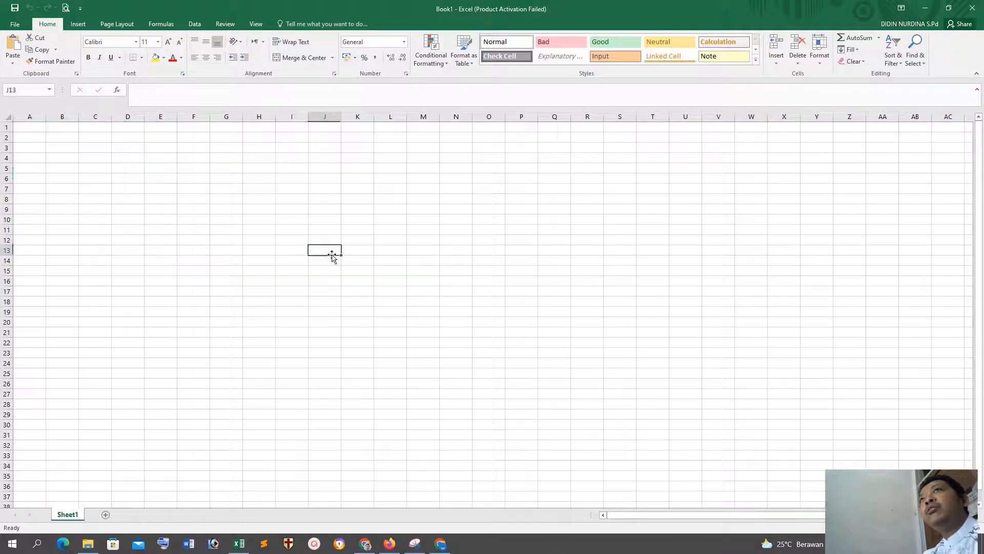
{"action": "left_click", "coordinate": [454, 324]}
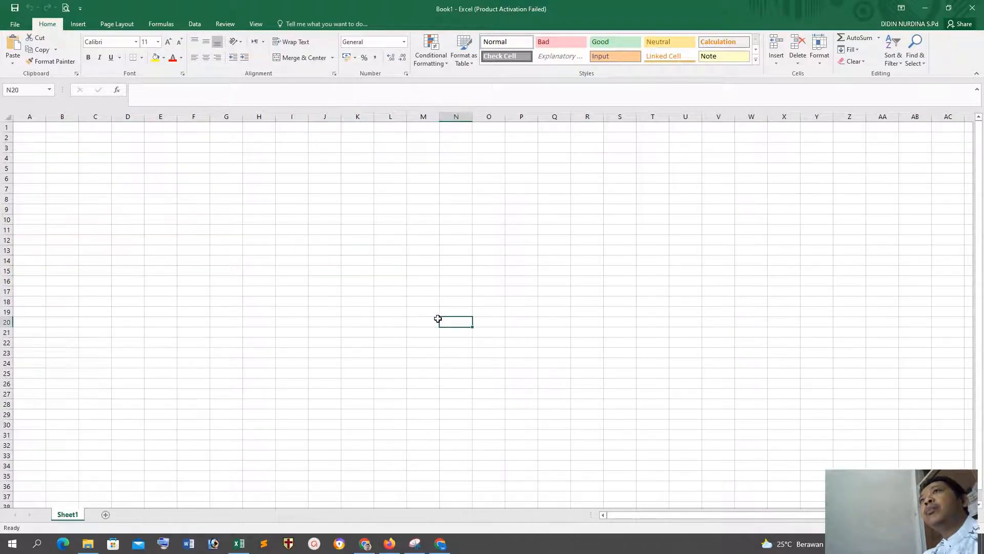
{"action": "left_click", "coordinate": [174, 147]}
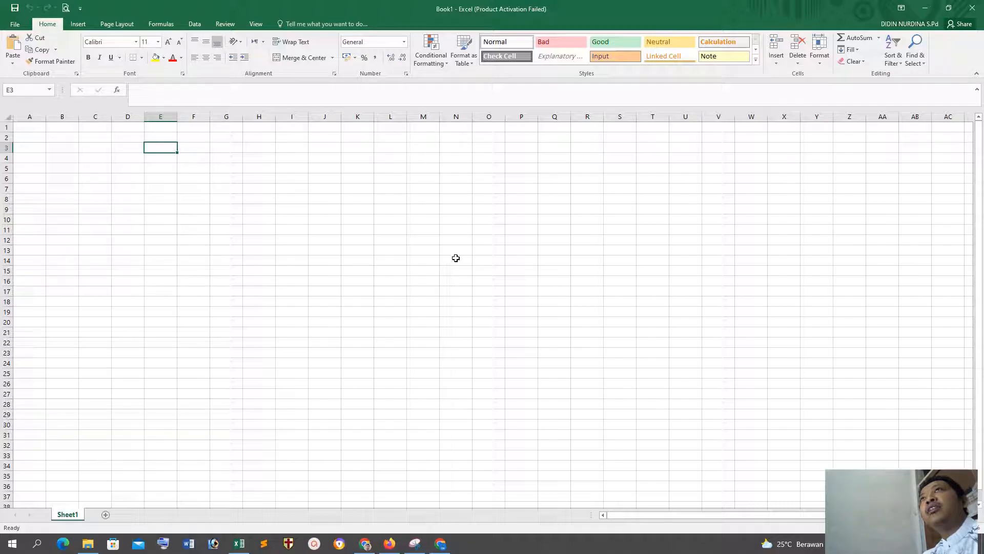
Step: Review the paper sizes offered in Page Setup and the EPSON L120 printer properties, closing both without changes
{"action": "left_click", "coordinate": [116, 23]}
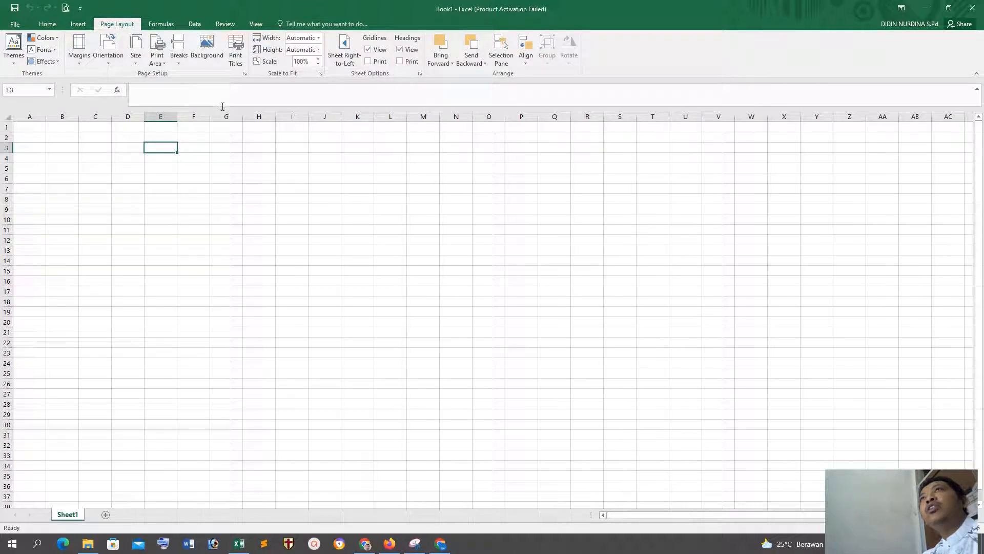
{"action": "left_click", "coordinate": [245, 74]}
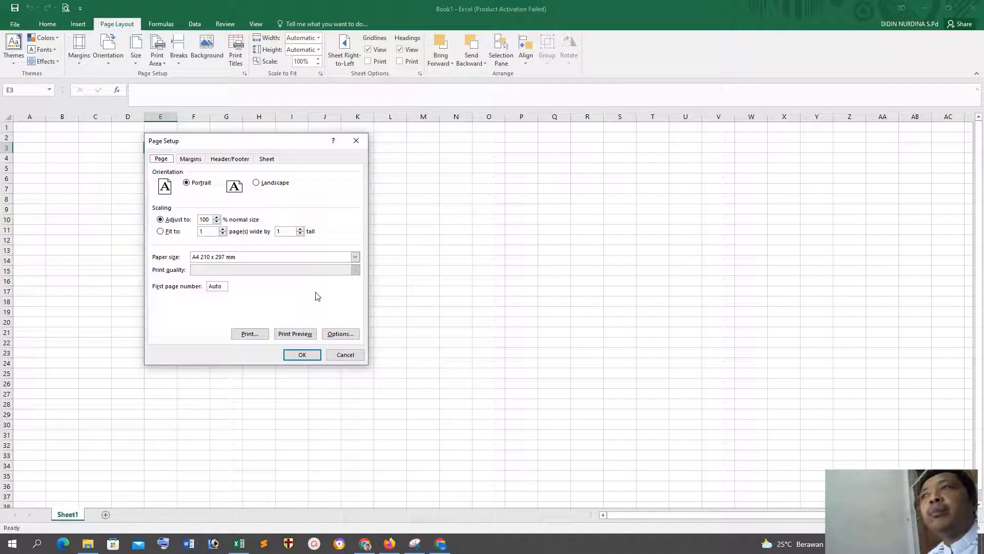
{"action": "left_click", "coordinate": [355, 256]}
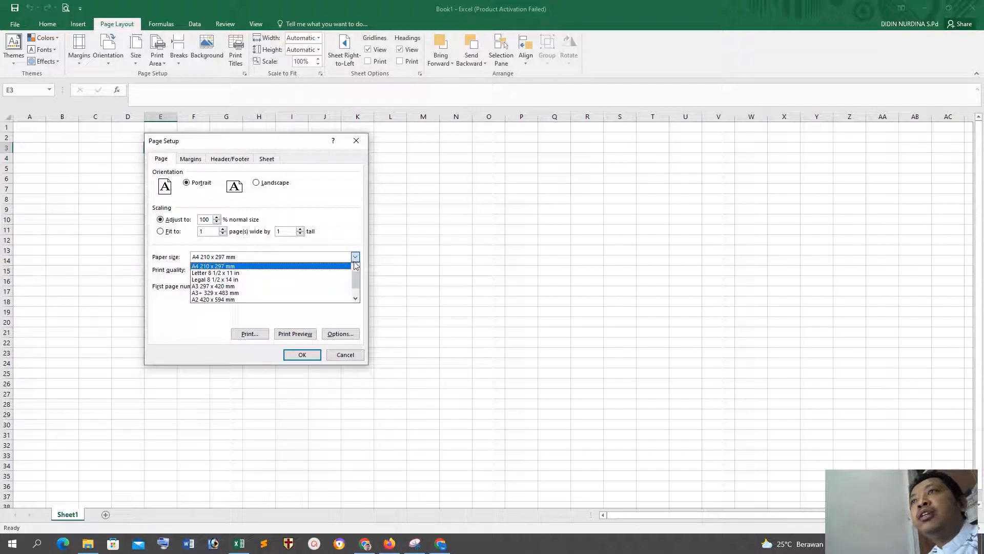
{"action": "mouse_move", "coordinate": [355, 278]}
{"action": "left_mouse_down"}
{"action": "mouse_move", "coordinate": [359, 297]}
{"action": "mouse_move", "coordinate": [356, 268]}
{"action": "mouse_move", "coordinate": [353, 287]}
{"action": "left_mouse_up"}
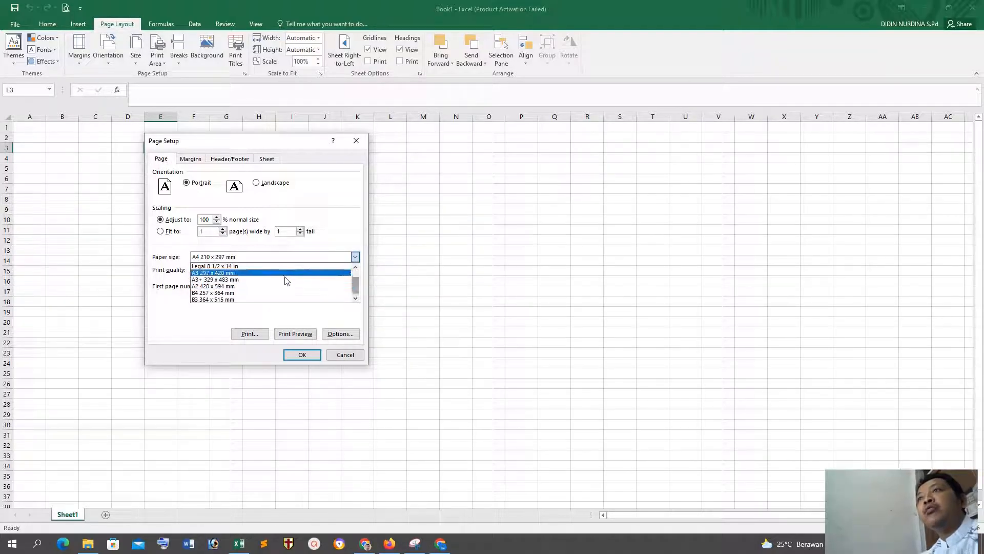
{"action": "left_click", "coordinate": [199, 322]}
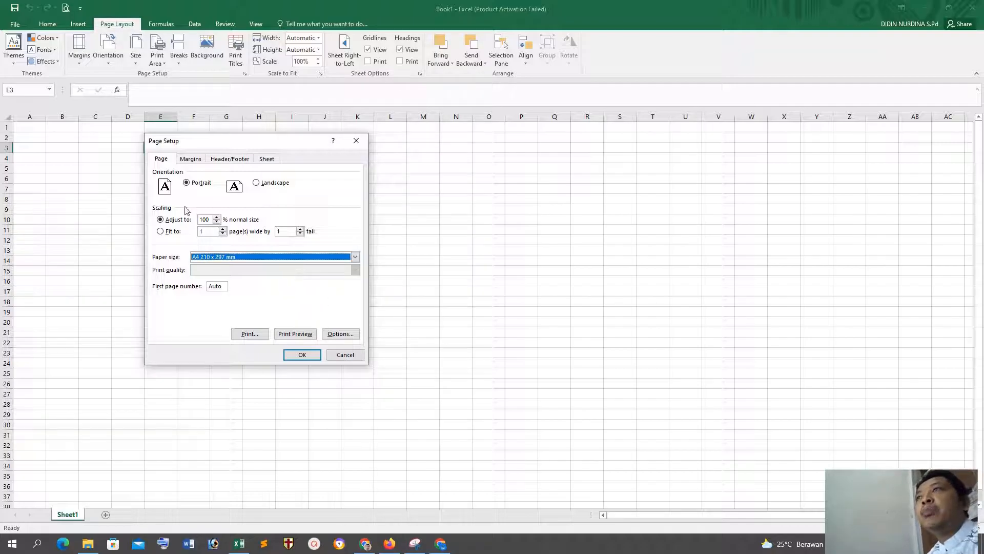
{"action": "left_click", "coordinate": [345, 353]}
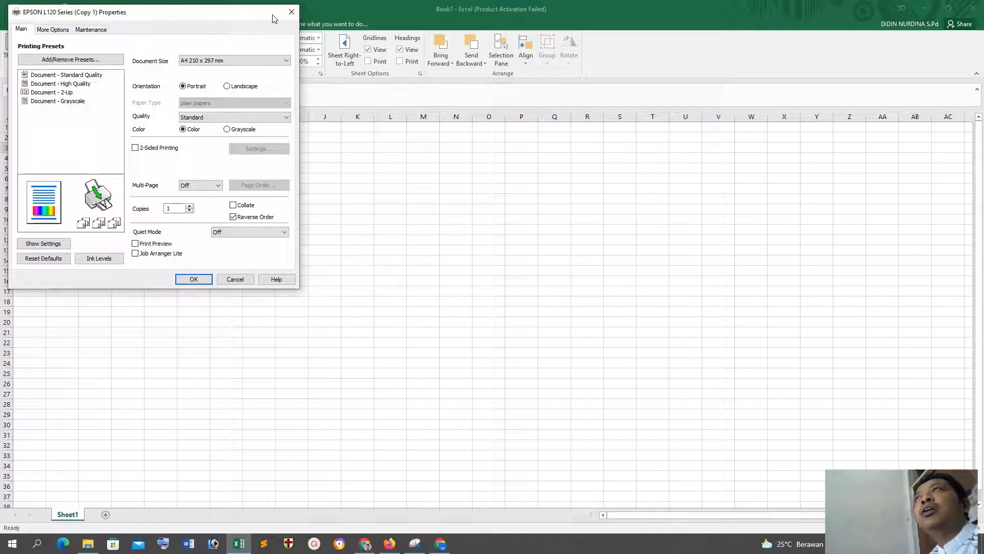
{"action": "left_click", "coordinate": [291, 11]}
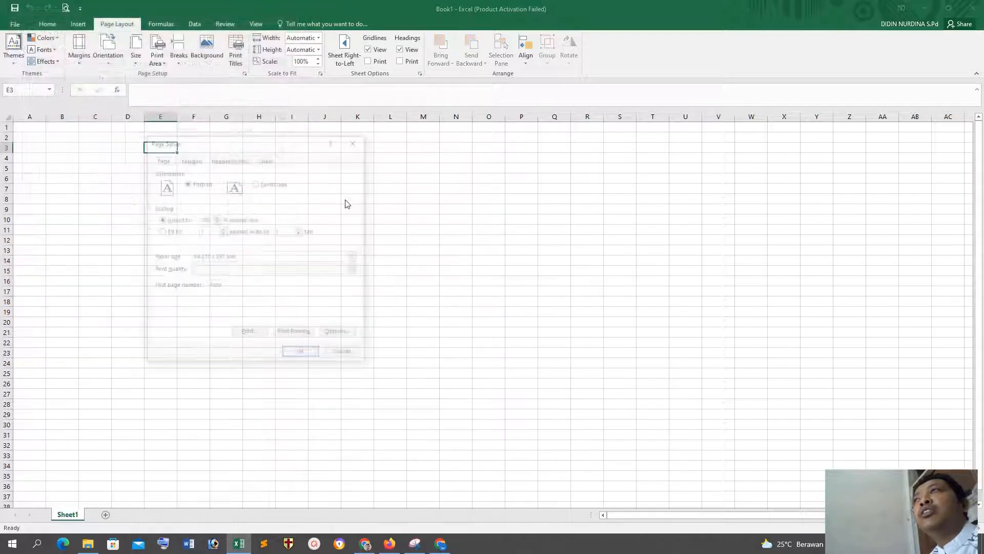
{"action": "left_click", "coordinate": [356, 140]}
Step: Try to switch the print target to the printer HP Ink Tank 310 series on 192.168.100.206
{"action": "key", "text": "ctrl+p"}
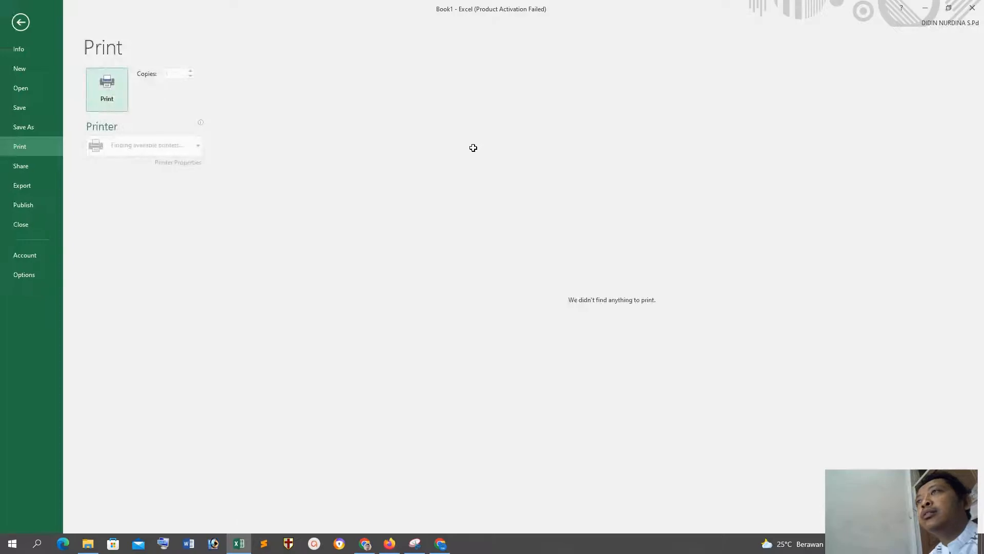
{"action": "left_click", "coordinate": [167, 145]}
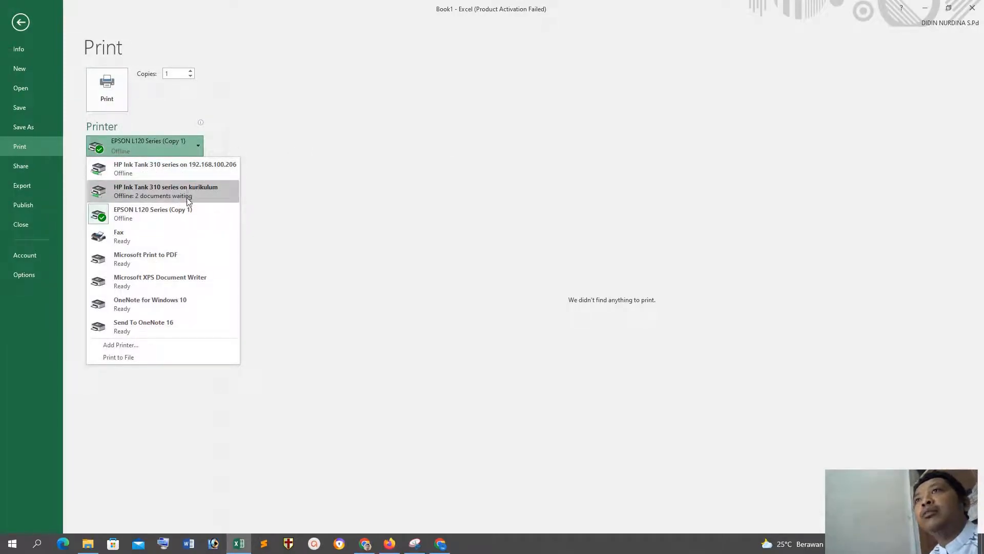
{"action": "left_click", "coordinate": [190, 176]}
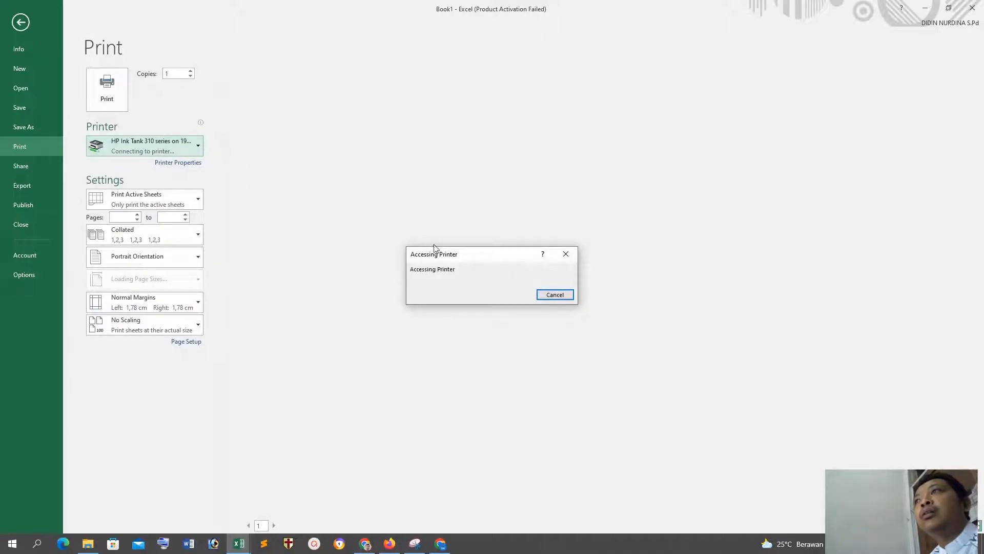
{"action": "left_click", "coordinate": [558, 298]}
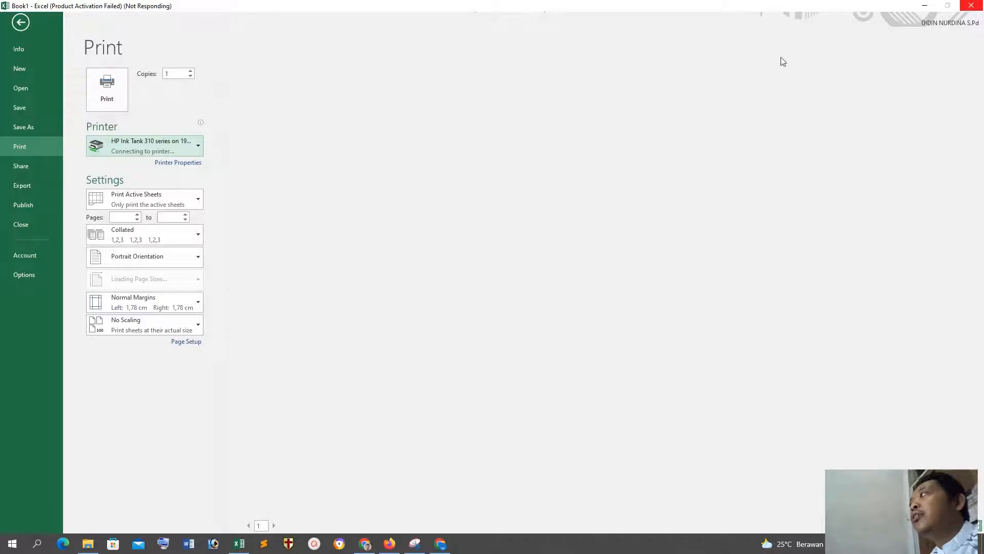
Step: Force-close the unresponsive Excel, skip the information recovery, and dismiss the startup dialog
{"action": "left_click", "coordinate": [977, 12]}
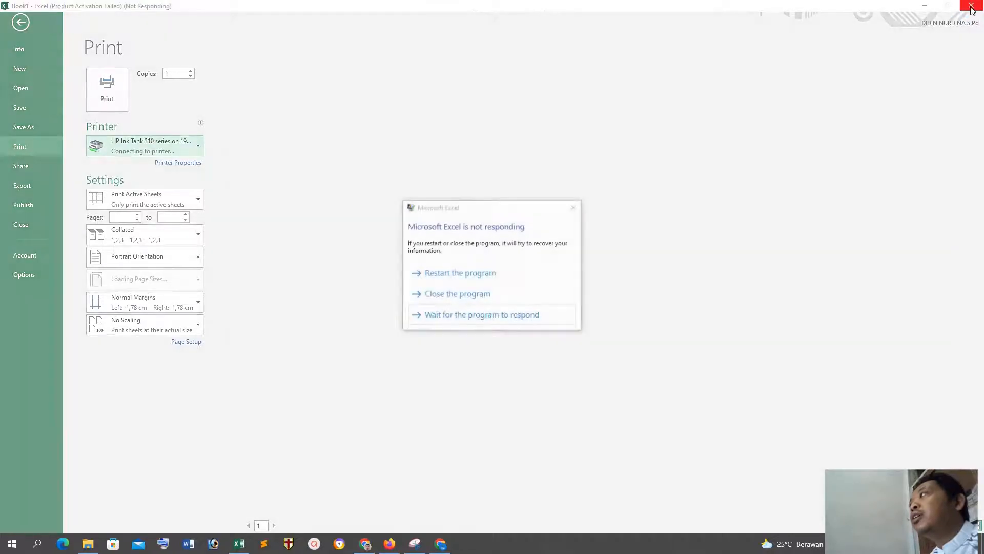
{"action": "left_click", "coordinate": [465, 294]}
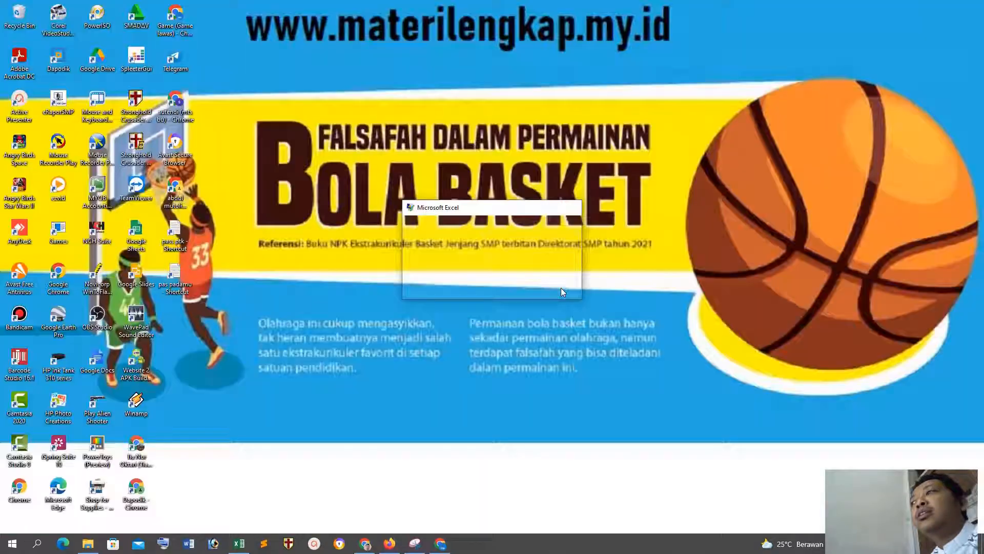
{"action": "left_click", "coordinate": [558, 289]}
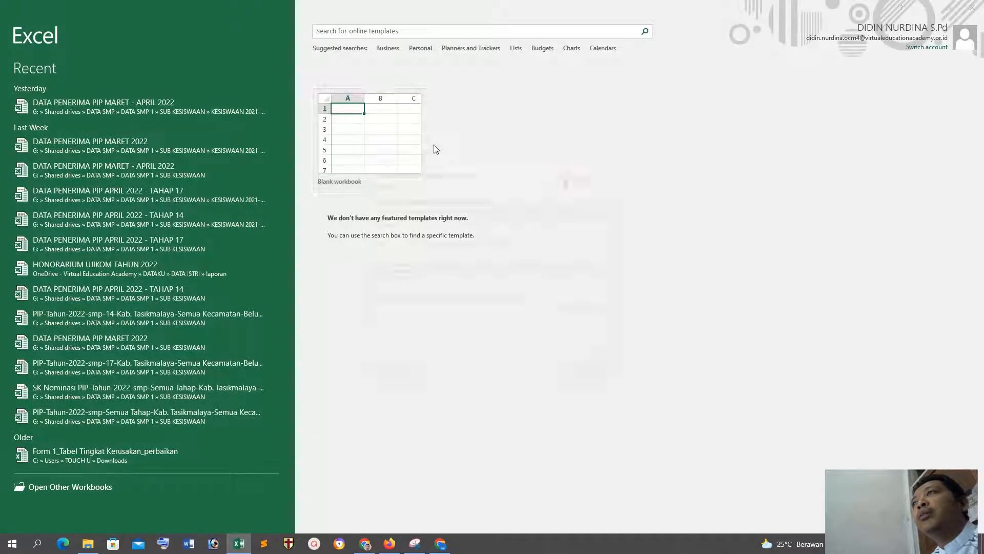
{"action": "left_click", "coordinate": [593, 372]}
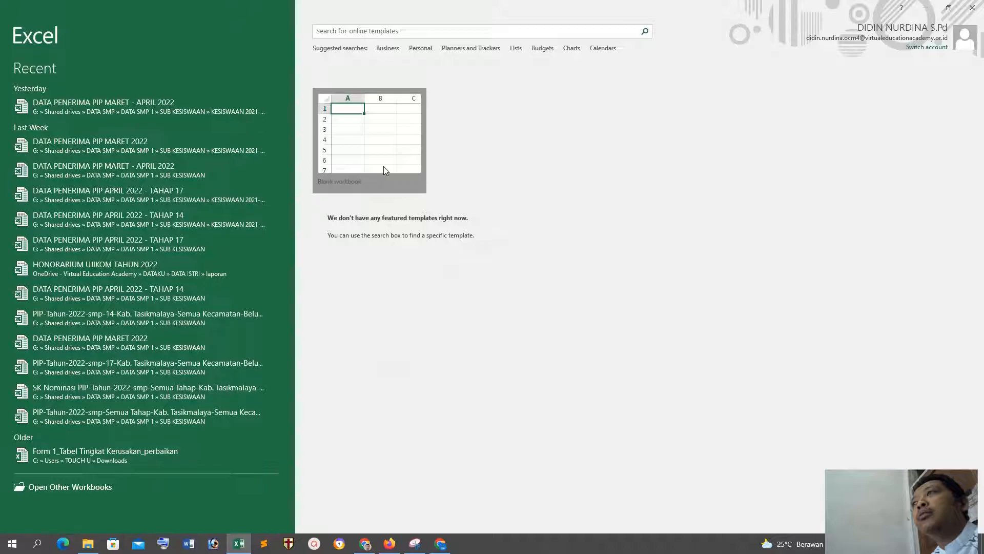
Step: Create a new blank workbook and open its Page Setup settings
{"action": "left_click", "coordinate": [384, 166]}
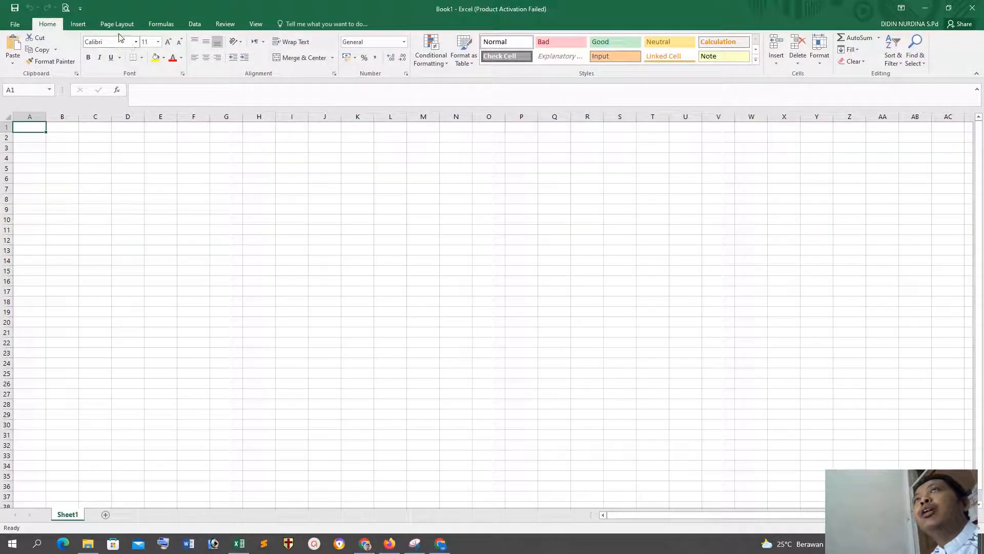
{"action": "left_click", "coordinate": [117, 24]}
{"action": "left_click", "coordinate": [244, 73]}
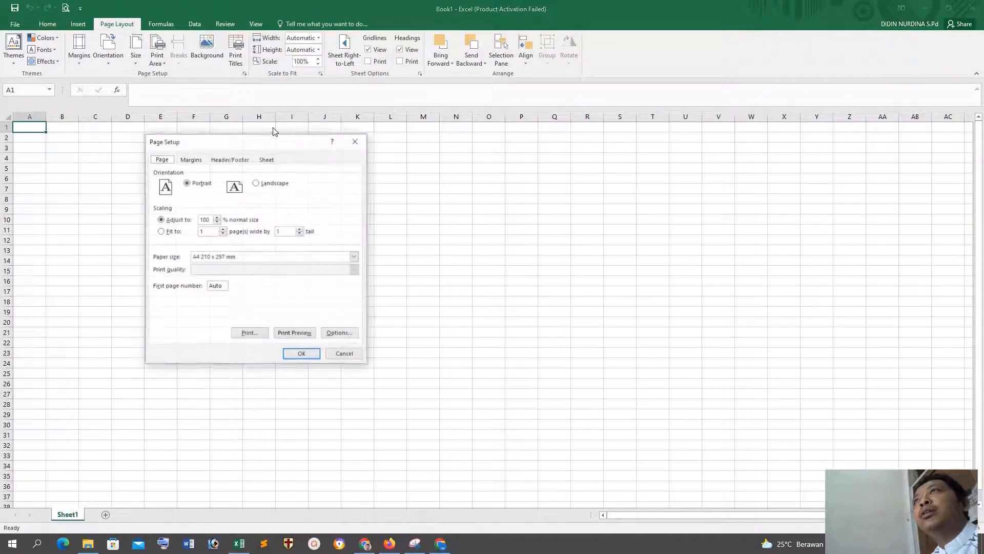
Step: Inspect the User-Defined document size settings in the EPSON L120 printer properties, then cancel back to Page Setup
{"action": "left_click", "coordinate": [345, 334]}
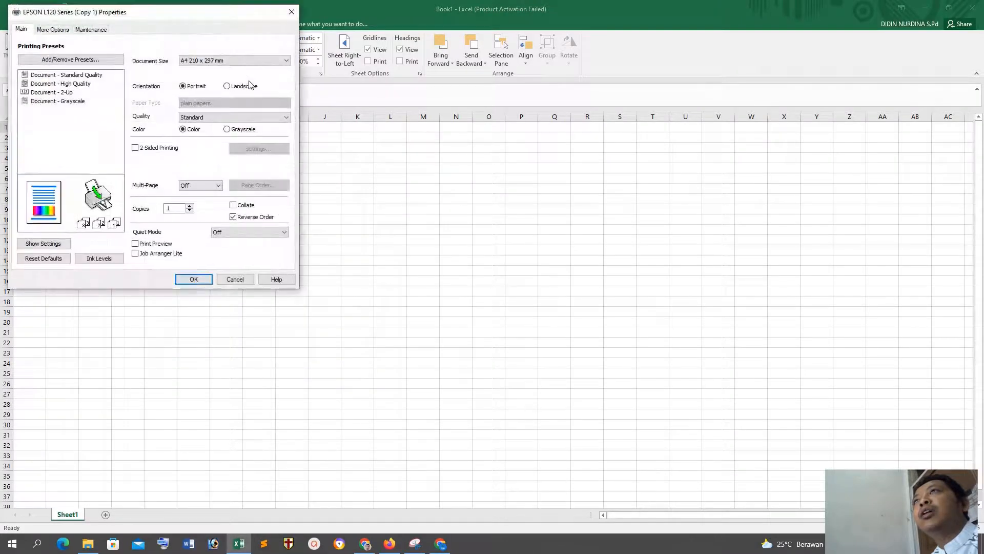
{"action": "left_click", "coordinate": [210, 61]}
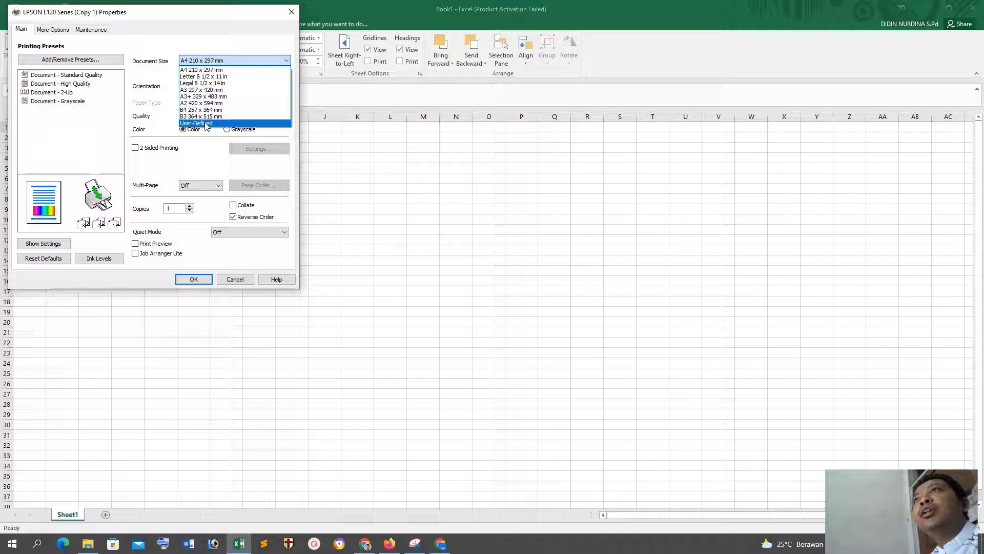
{"action": "left_click", "coordinate": [211, 123]}
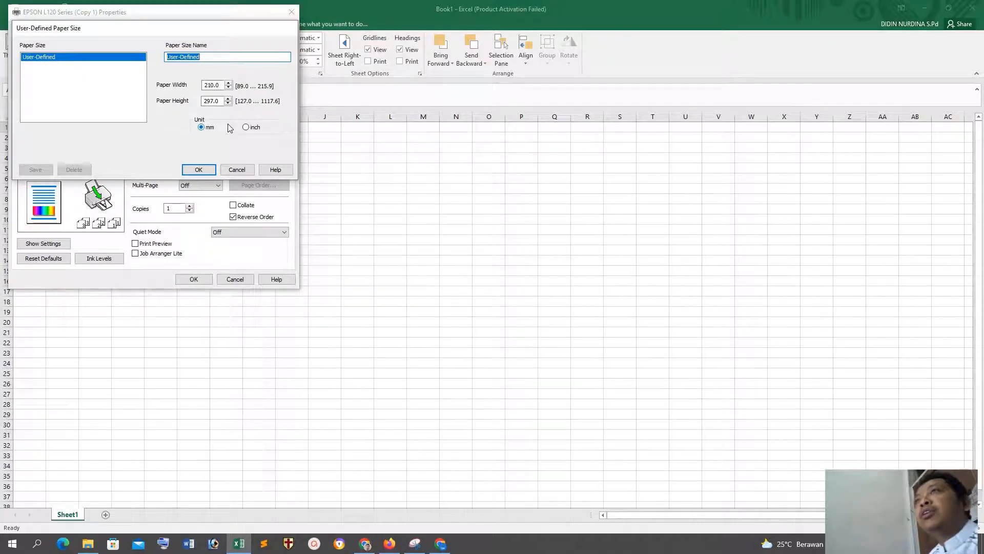
{"action": "left_click", "coordinate": [237, 170]}
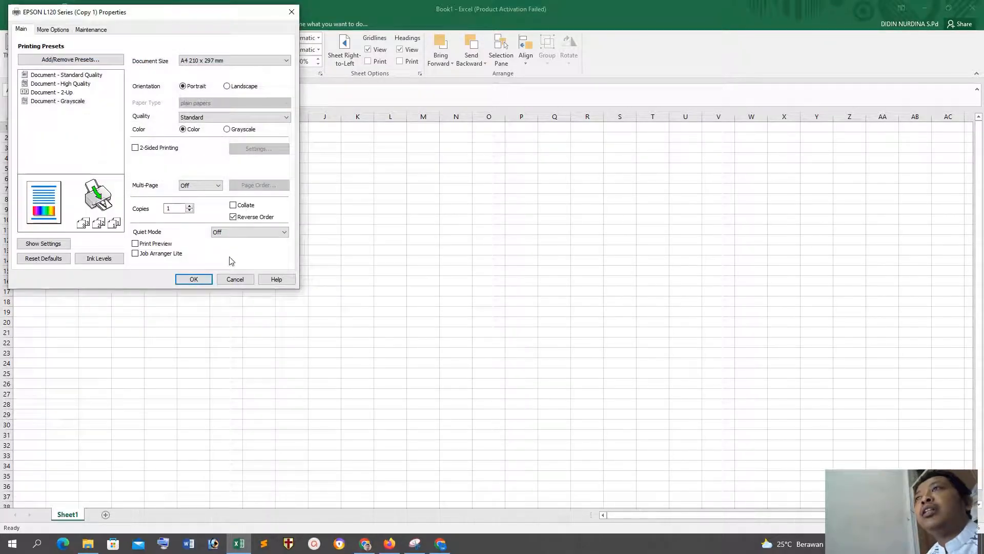
{"action": "left_click", "coordinate": [235, 278]}
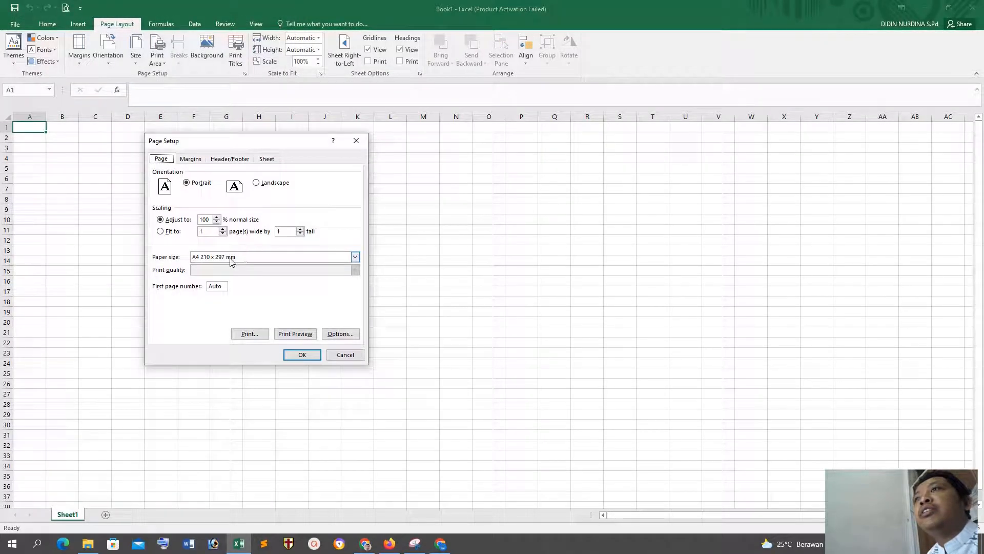
Step: Compare Page Setup's paper sizes with the printer's document sizes, and cancel out of both dialogs
{"action": "left_click", "coordinate": [267, 256]}
{"action": "left_click", "coordinate": [233, 268]}
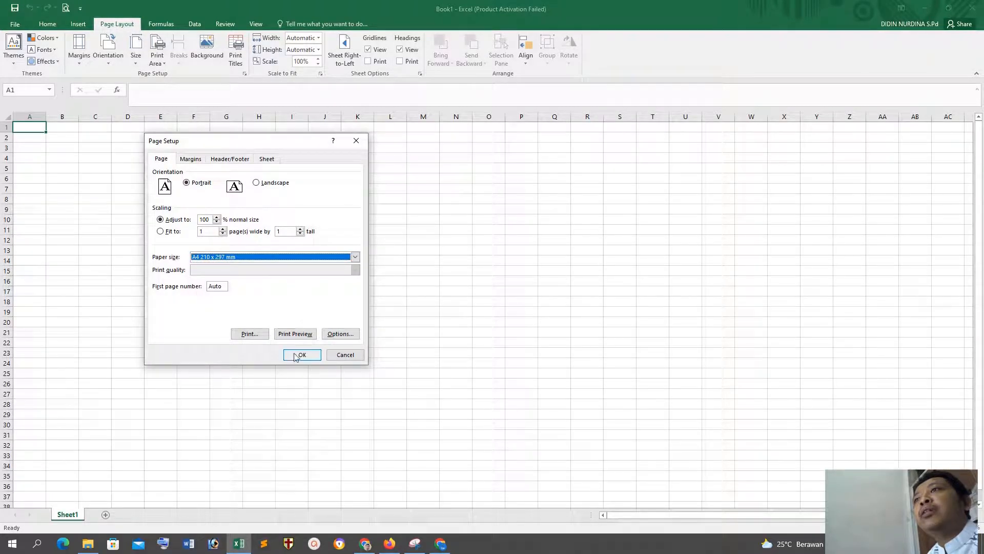
{"action": "left_click", "coordinate": [347, 337]}
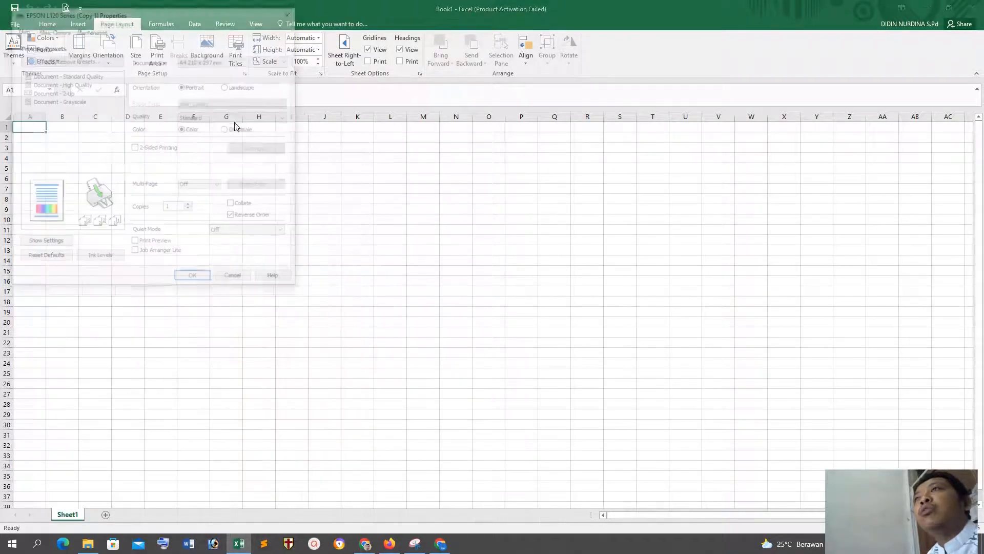
{"action": "left_click", "coordinate": [216, 61]}
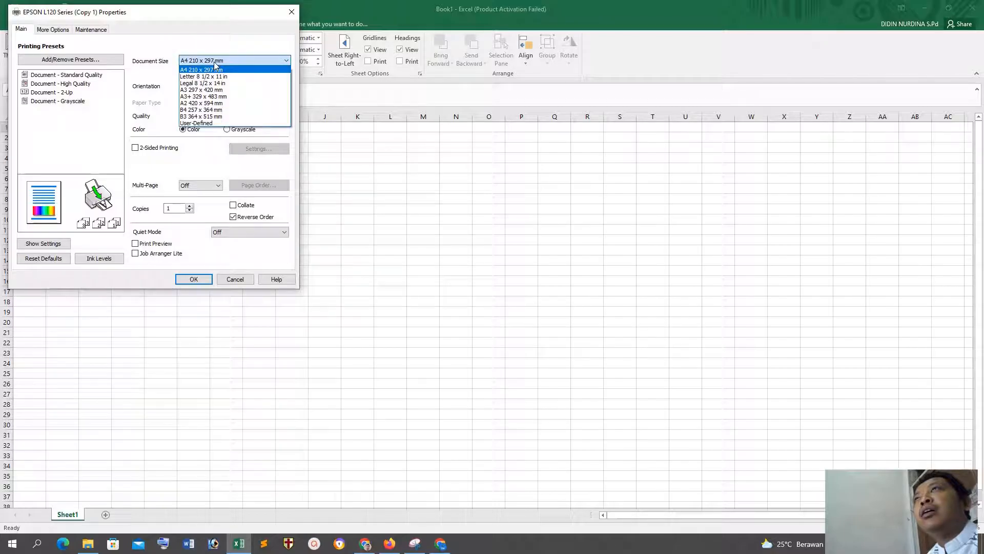
{"action": "left_click", "coordinate": [236, 279]}
{"action": "left_click", "coordinate": [236, 279]}
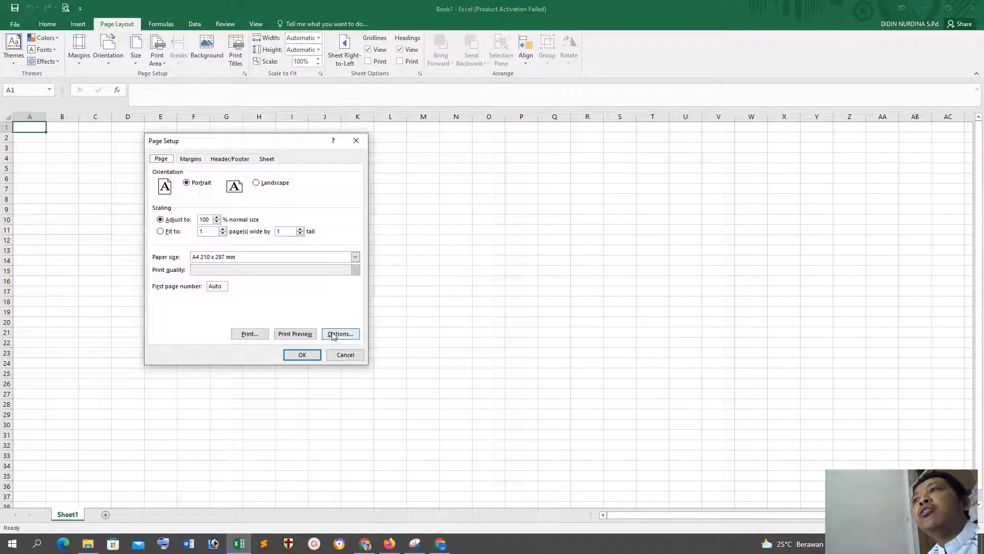
{"action": "left_click", "coordinate": [351, 354]}
Step: Set the EPSON L120 document size to User-Defined in millimetres with a paper height of 333 mm, and confirm back to Page Setup
{"action": "left_click", "coordinate": [245, 73]}
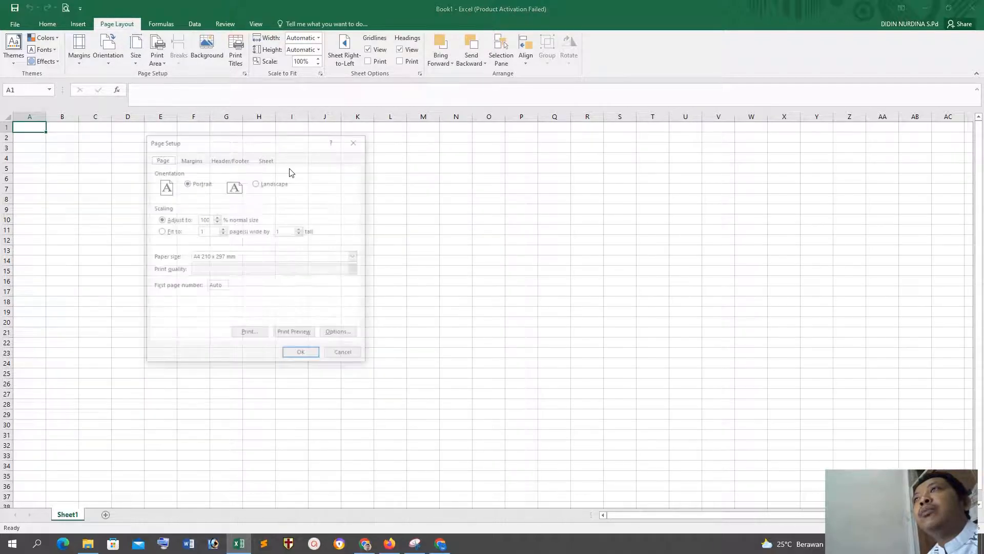
{"action": "left_click", "coordinate": [336, 336]}
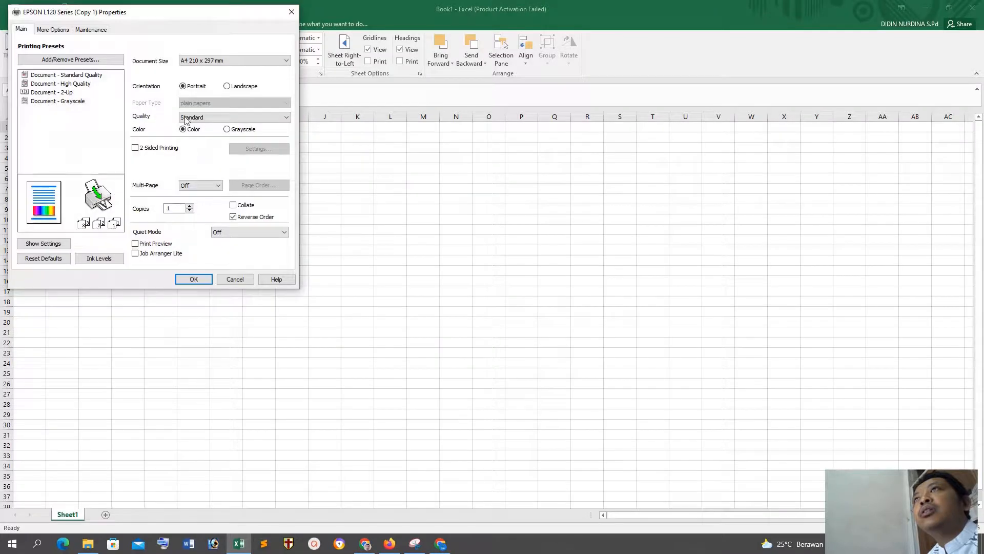
{"action": "left_click", "coordinate": [199, 61]}
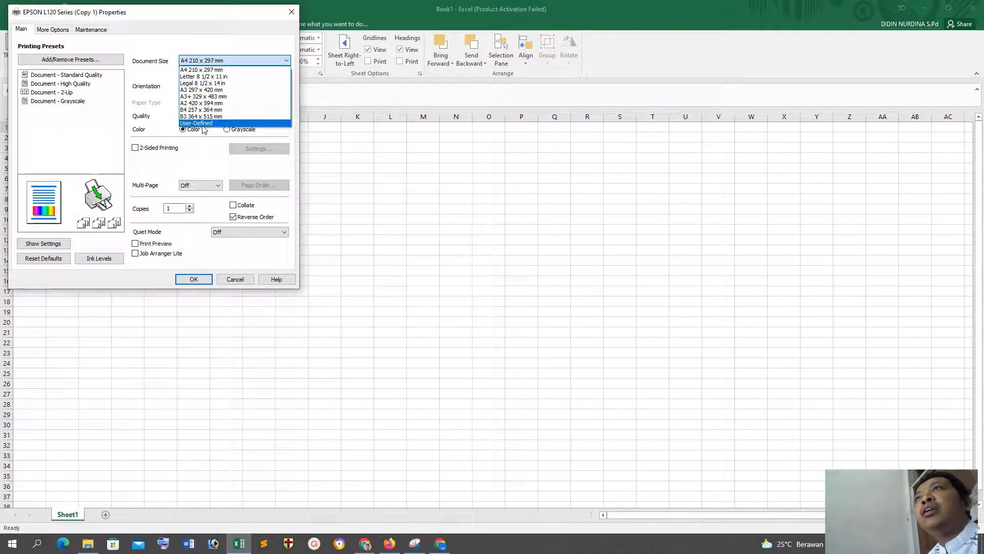
{"action": "left_click", "coordinate": [211, 124]}
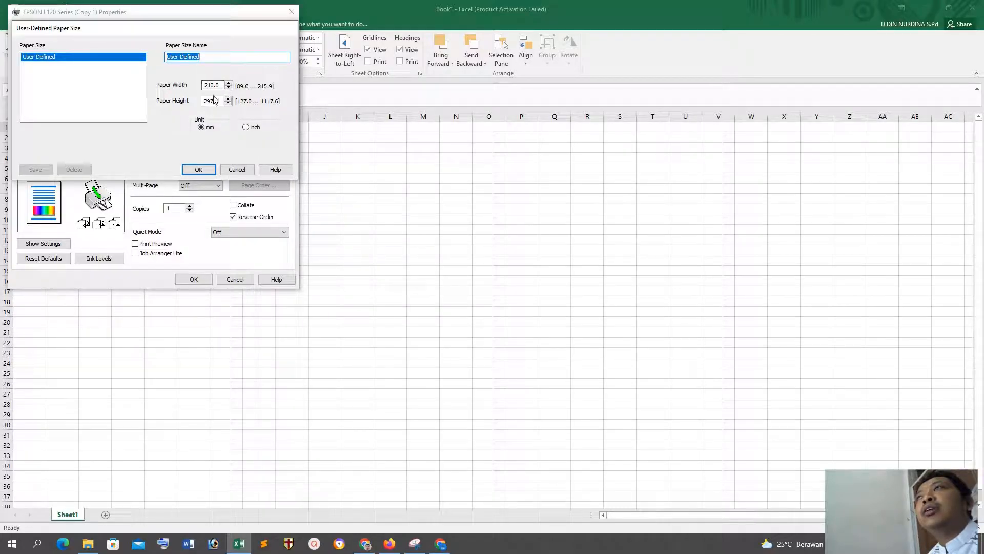
{"action": "left_click", "coordinate": [245, 127]}
{"action": "left_click", "coordinate": [200, 127]}
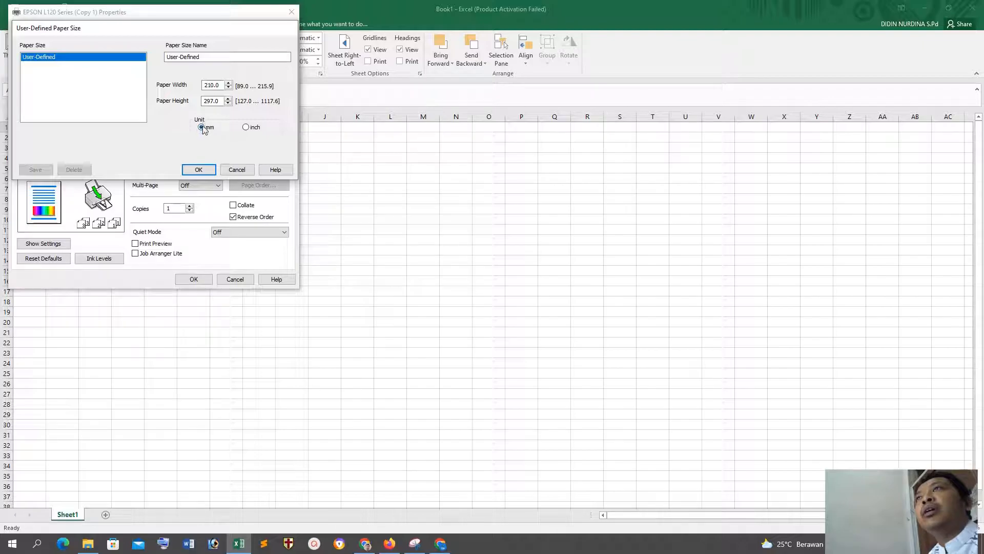
{"action": "double_click", "coordinate": [213, 101]}
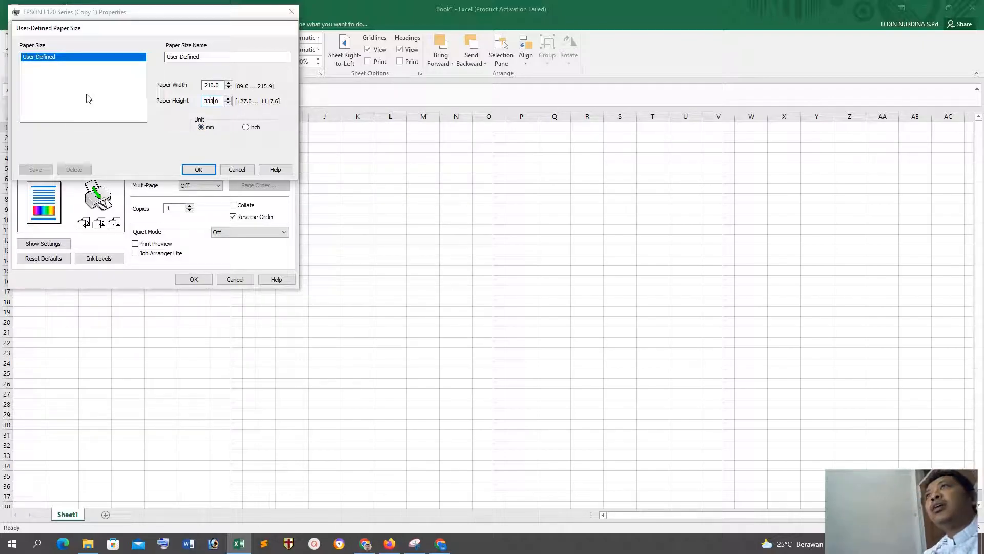
{"action": "left_click", "coordinate": [196, 169]}
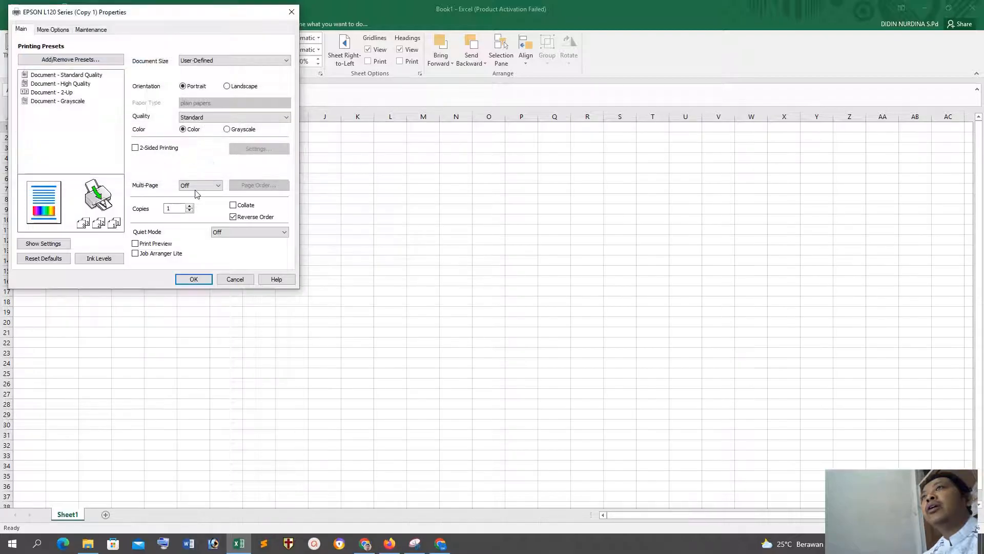
{"action": "left_click", "coordinate": [194, 278]}
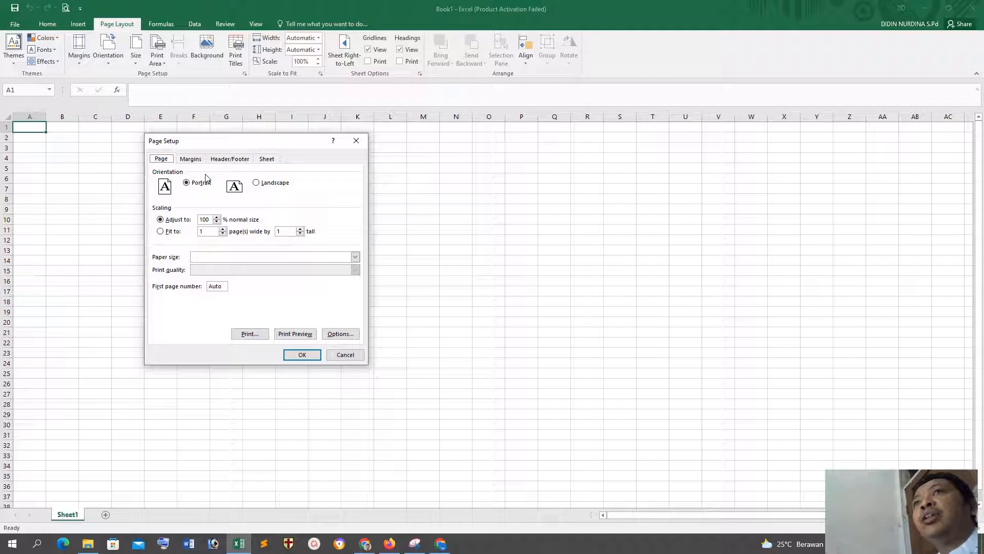
Step: Set the page orientation to landscape, look through the margins, header/footer and sheet settings, and apply the page setup
{"action": "left_click", "coordinate": [258, 184]}
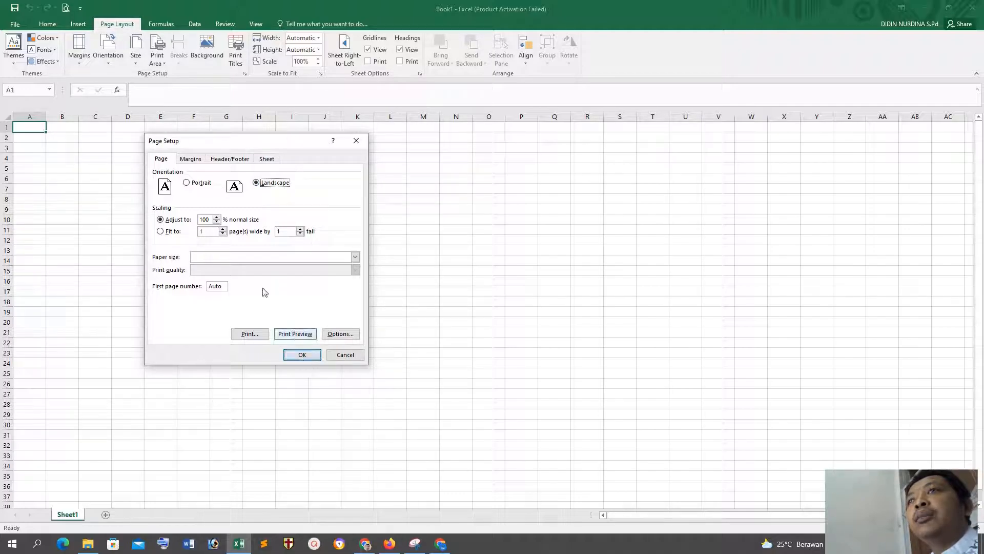
{"action": "left_click", "coordinate": [190, 160]}
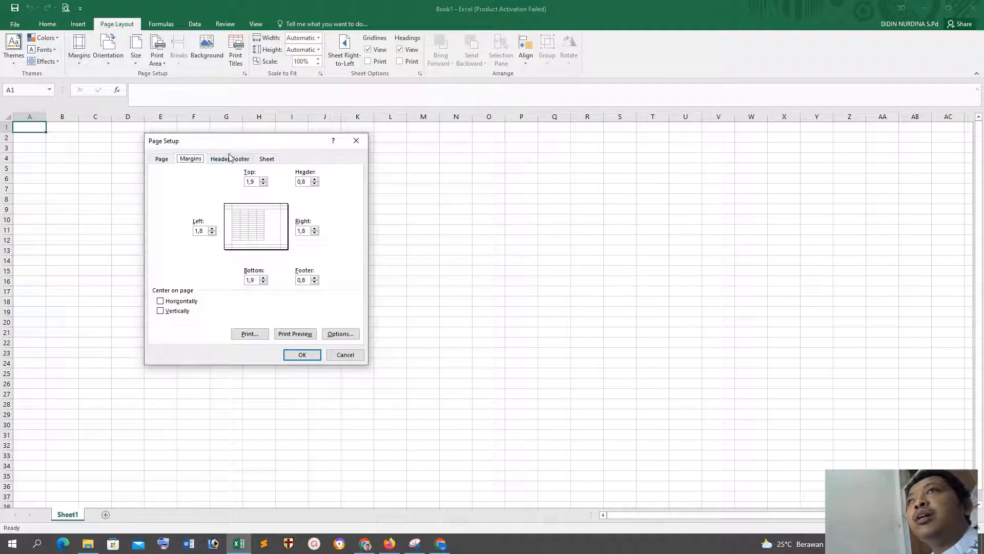
{"action": "left_click", "coordinate": [230, 160]}
{"action": "left_click", "coordinate": [277, 159]}
{"action": "left_click", "coordinate": [235, 160]}
{"action": "left_click", "coordinate": [191, 160]}
{"action": "left_click", "coordinate": [161, 159]}
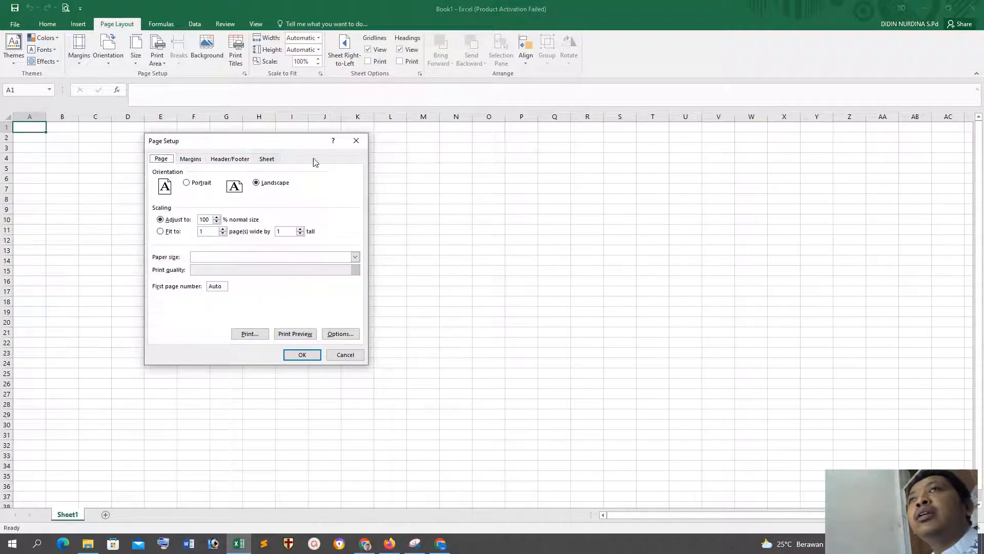
{"action": "left_click", "coordinate": [303, 354]}
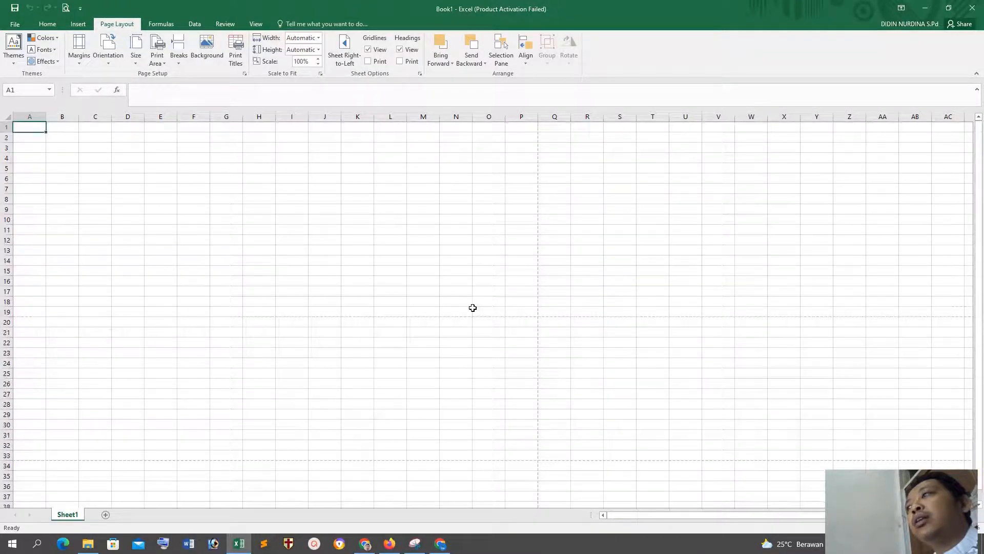
Step: Check on the worksheet where the vertical page boundary falls by selecting cells on both sides of it
{"action": "left_click", "coordinate": [115, 150]}
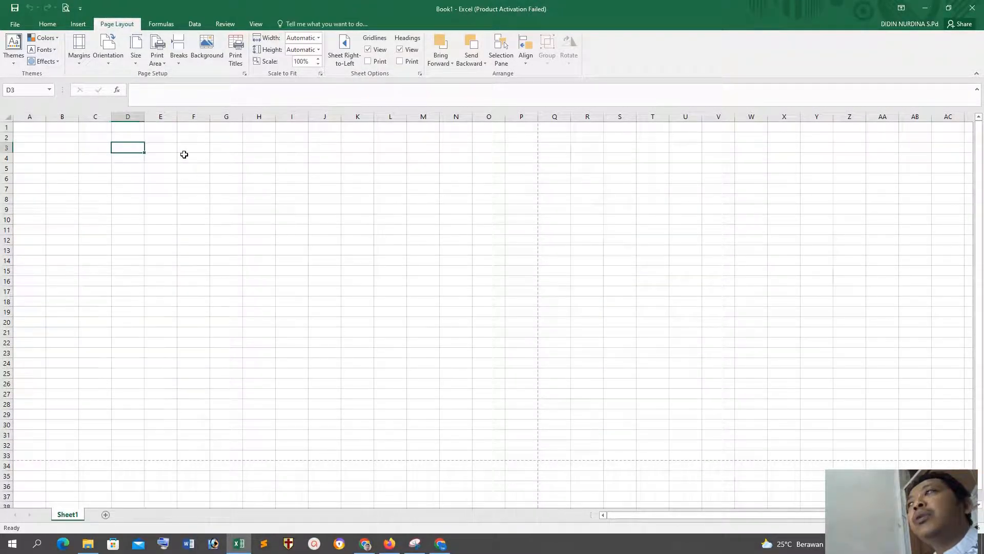
{"action": "left_click", "coordinate": [537, 140]}
{"action": "left_click", "coordinate": [580, 141]}
{"action": "left_click", "coordinate": [536, 140]}
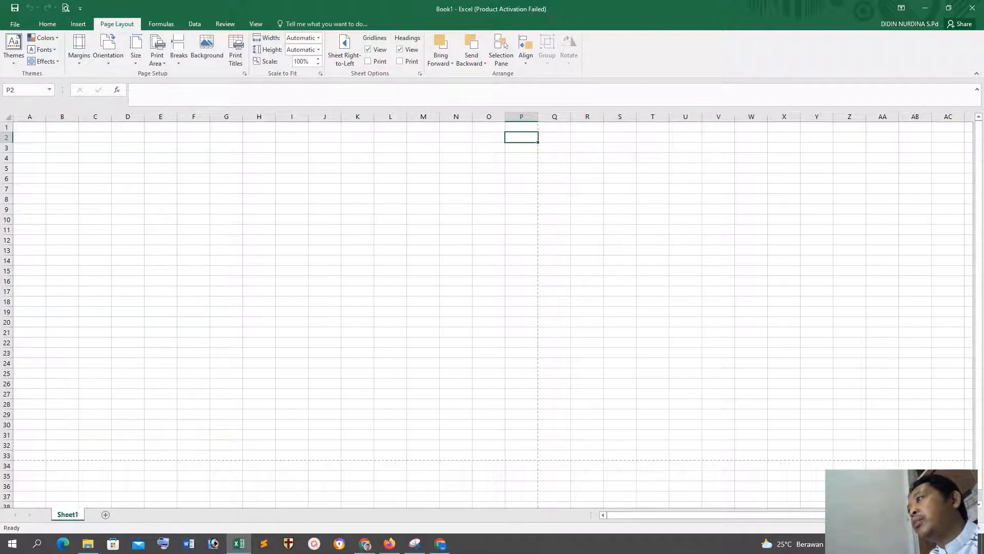
Step: Display the sheet in Page Layout view and examine the extent of the landscape pages
{"action": "left_click", "coordinate": [866, 528]}
{"action": "scroll", "coordinate": [576, 348], "scroll_direction": "down", "scroll_amount": 10}
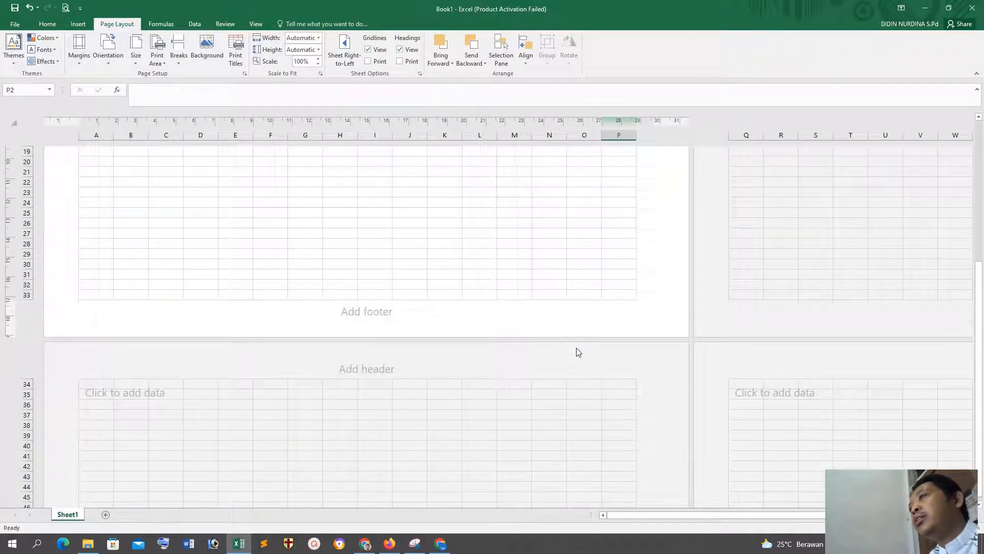
{"action": "scroll", "coordinate": [576, 347], "scroll_direction": "up", "scroll_amount": 4}
{"action": "scroll", "coordinate": [576, 348], "scroll_direction": "up", "scroll_amount": 5}
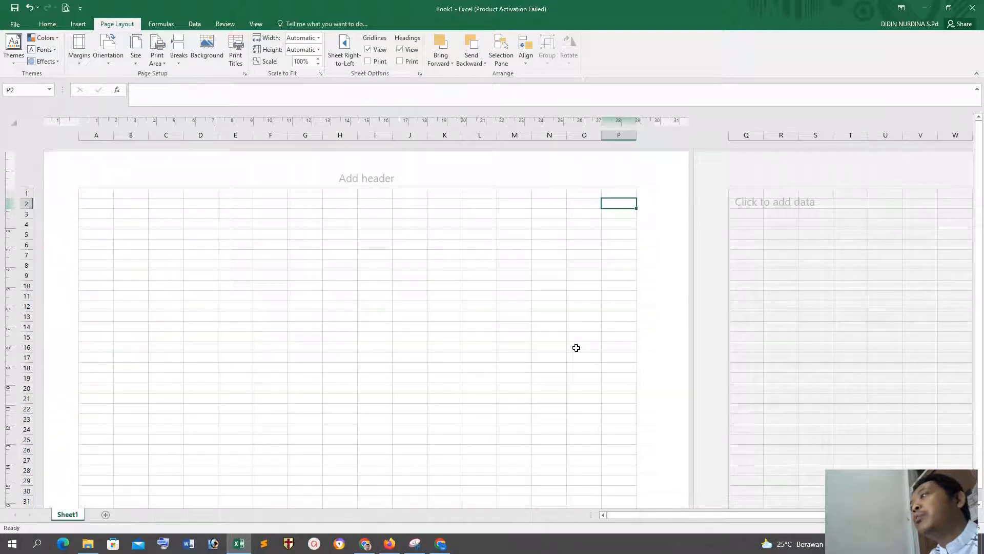
{"action": "scroll", "coordinate": [676, 320], "scroll_direction": "down", "scroll_amount": 5}
{"action": "scroll", "coordinate": [720, 307], "scroll_direction": "up", "scroll_amount": 3}
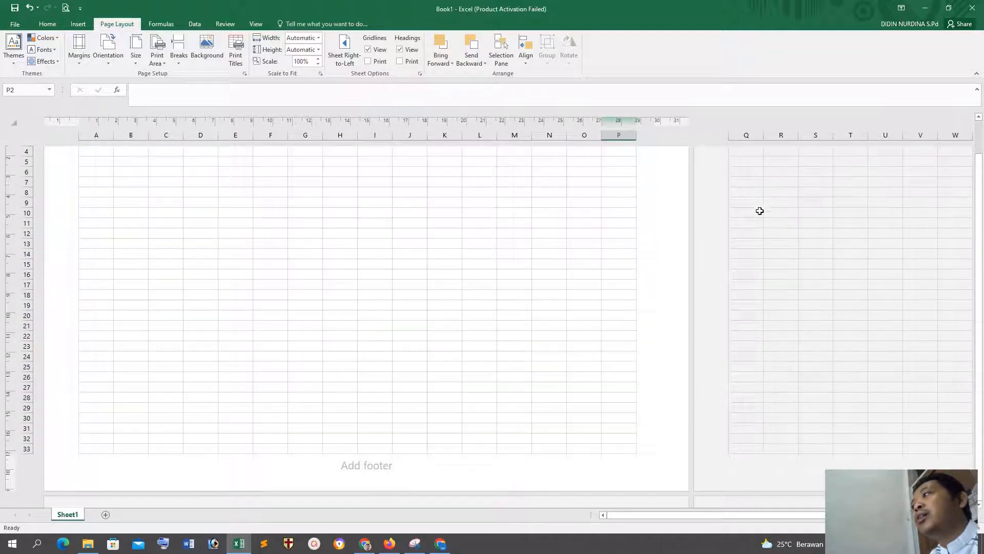
{"action": "scroll", "coordinate": [668, 448], "scroll_direction": "down", "scroll_amount": 1}
{"action": "scroll", "coordinate": [617, 402], "scroll_direction": "down", "scroll_amount": 9}
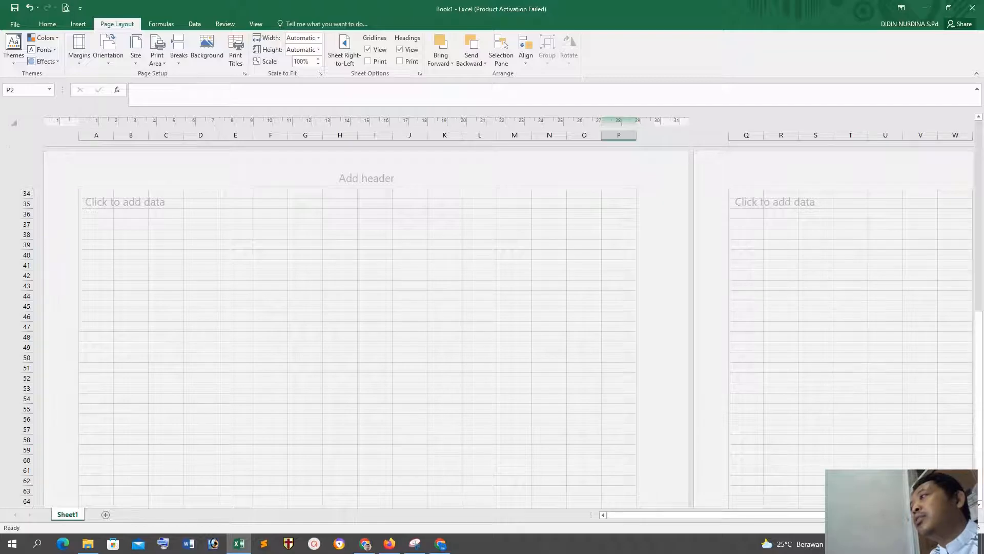
Step: Look at the sheet in Page Break Preview, and return to Normal view
{"action": "left_click", "coordinate": [869, 528]}
{"action": "scroll", "coordinate": [493, 290], "scroll_direction": "down", "scroll_amount": 12}
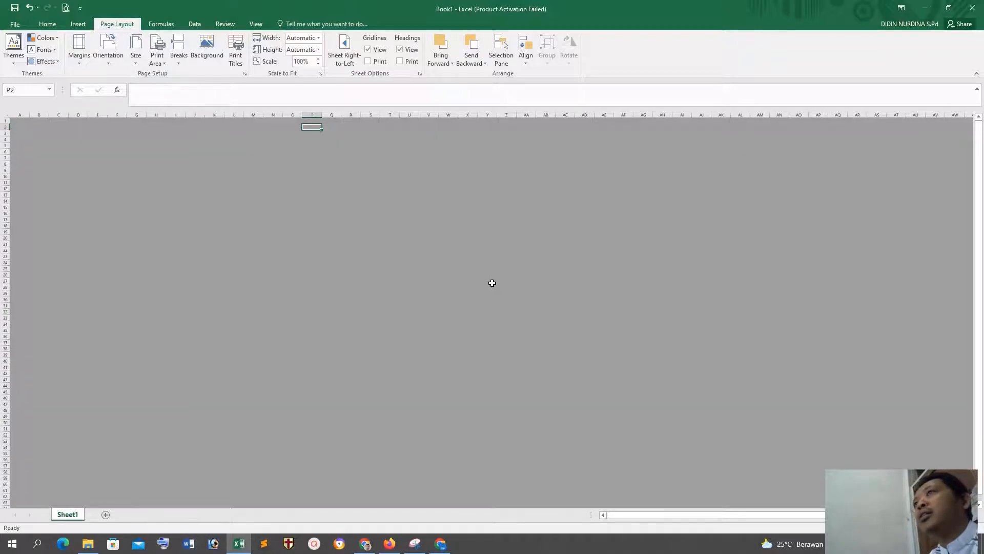
{"action": "scroll", "coordinate": [514, 319], "scroll_direction": "up", "scroll_amount": 12}
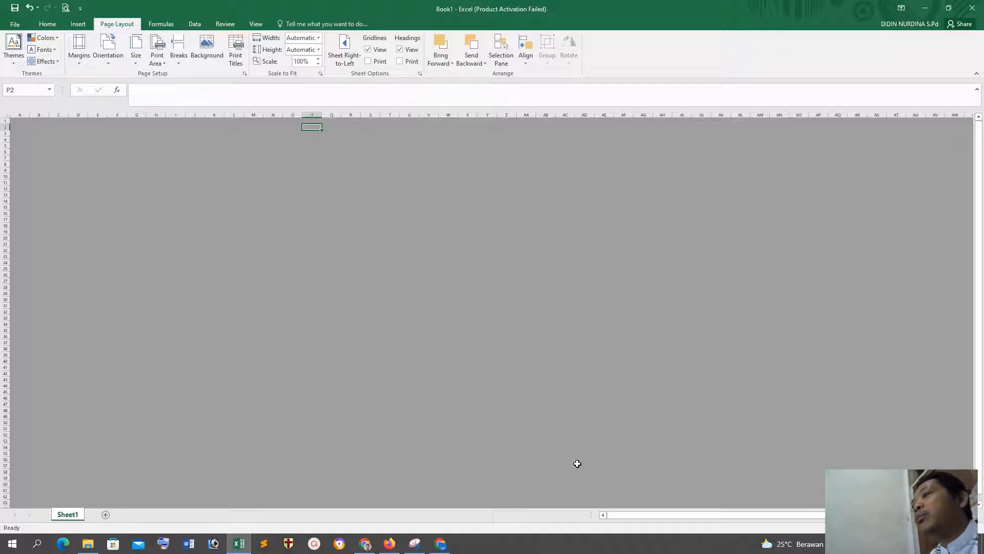
{"action": "left_click_drag", "start_coordinate": [658, 514], "coordinate": [667, 515]}
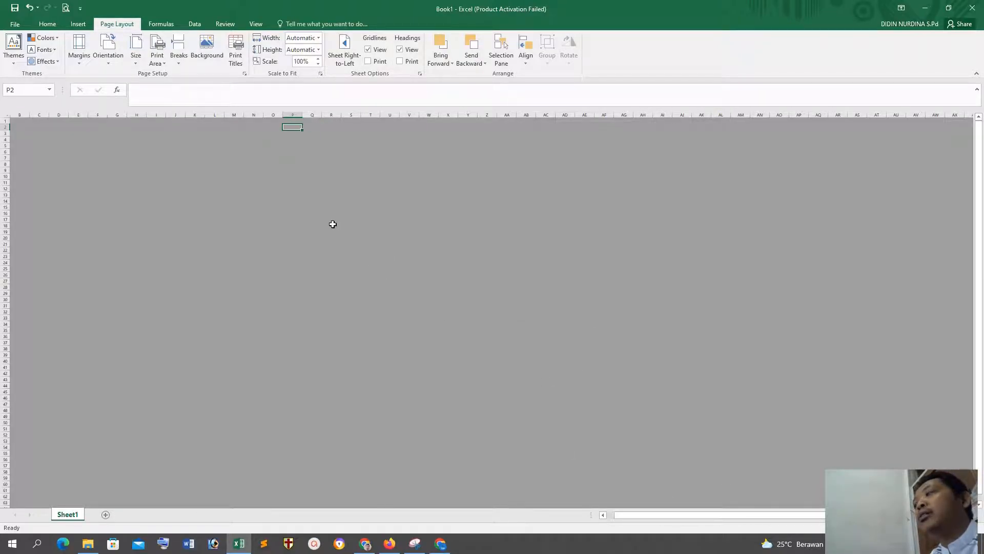
{"action": "left_click", "coordinate": [840, 527]}
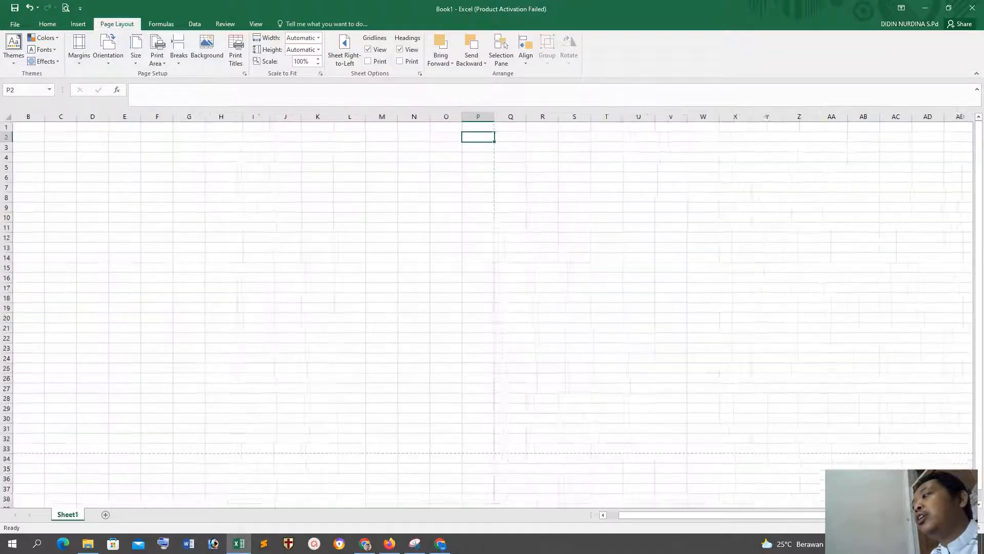
{"action": "scroll", "coordinate": [599, 265], "scroll_direction": "down", "scroll_amount": 1}
{"action": "scroll", "coordinate": [598, 265], "scroll_direction": "up", "scroll_amount": 1}
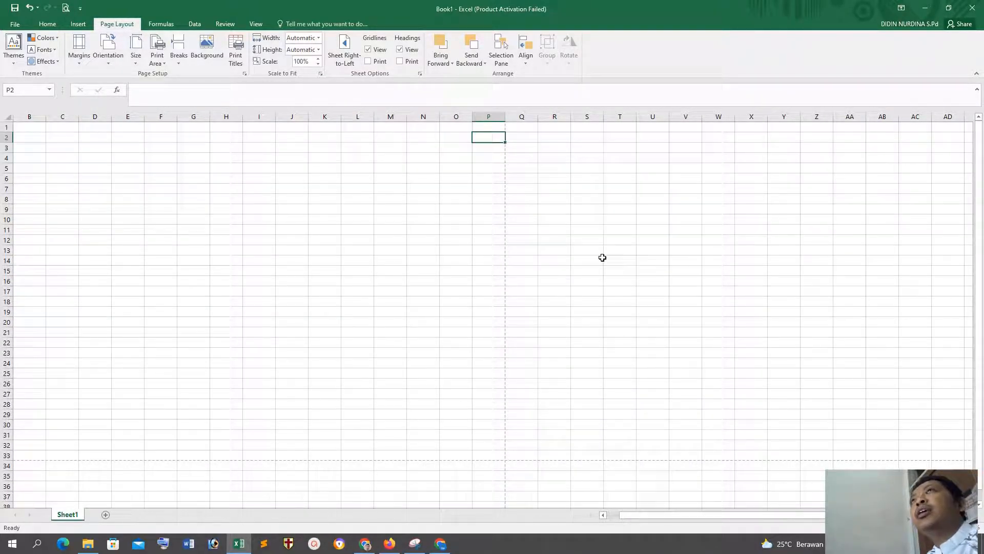
Step: Check the workbook's print preview and page settings, close them without changes, and select cell B1
{"action": "left_click", "coordinate": [66, 7]}
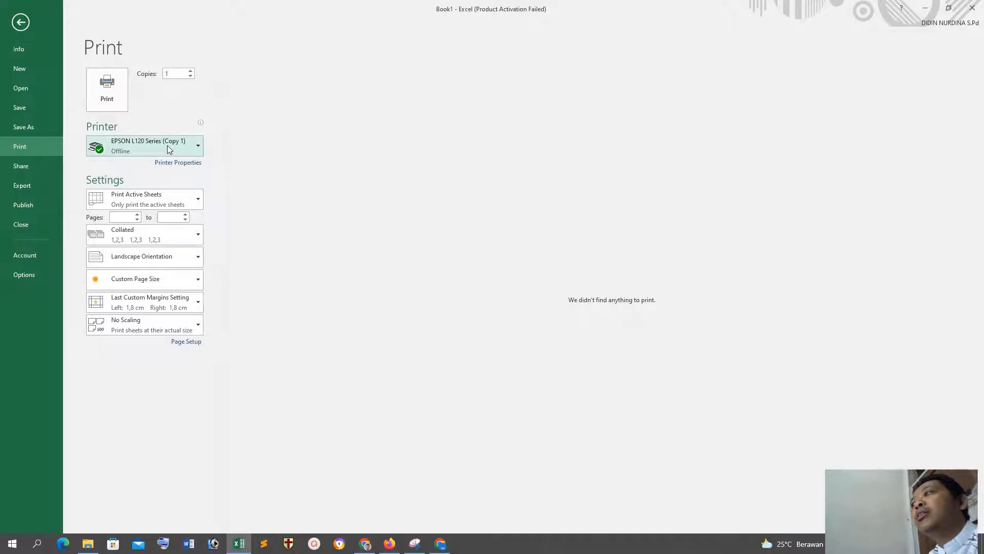
{"action": "left_click", "coordinate": [21, 22]}
{"action": "left_click", "coordinate": [264, 237]}
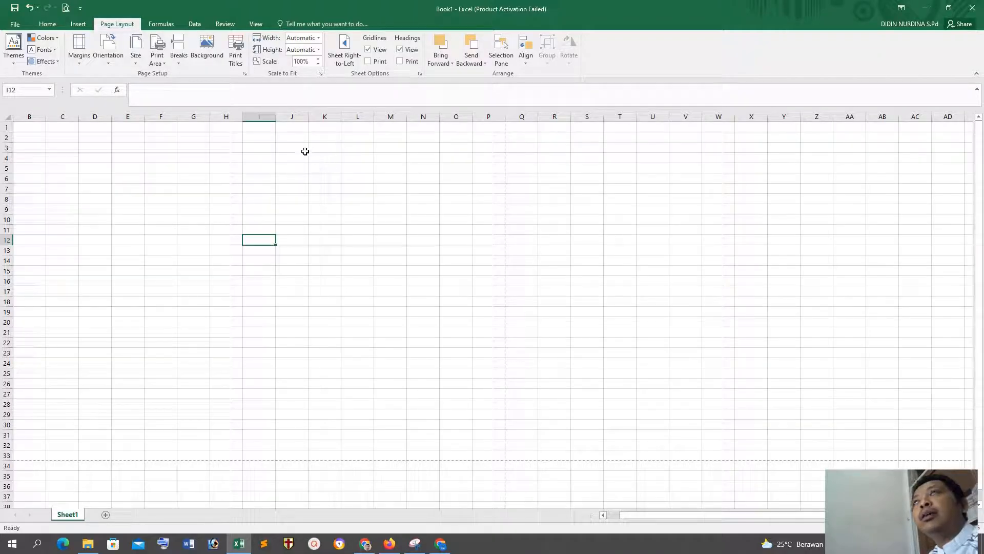
{"action": "left_click", "coordinate": [245, 74]}
{"action": "left_click", "coordinate": [346, 354]}
{"action": "left_click", "coordinate": [416, 311]}
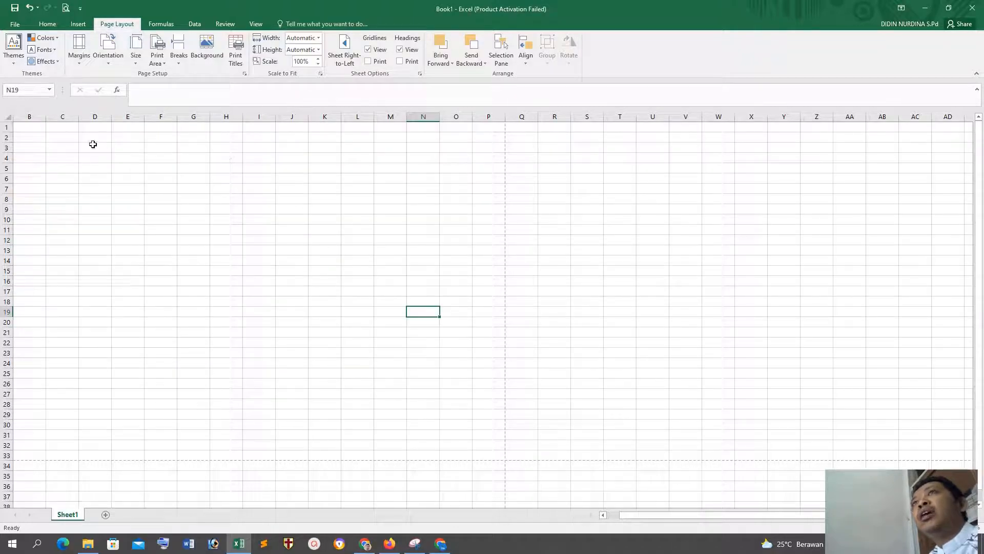
{"action": "left_click", "coordinate": [43, 129]}
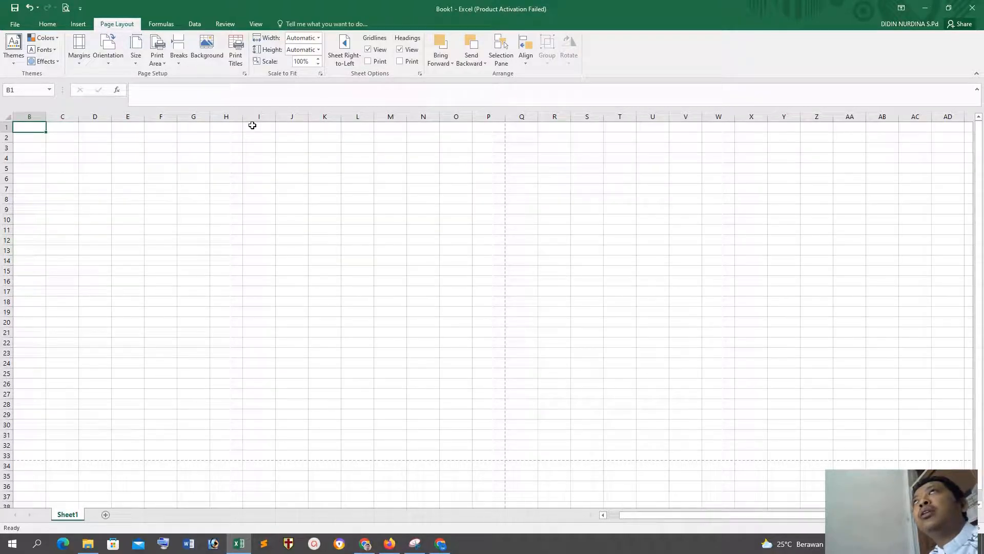
{"action": "left_click", "coordinate": [835, 543]}
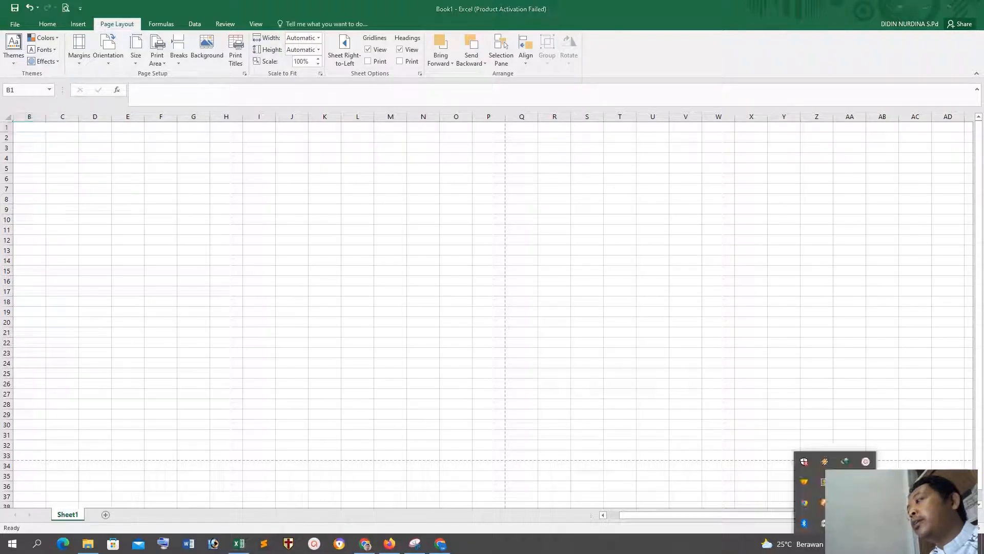
{"action": "left_click", "coordinate": [865, 460]}
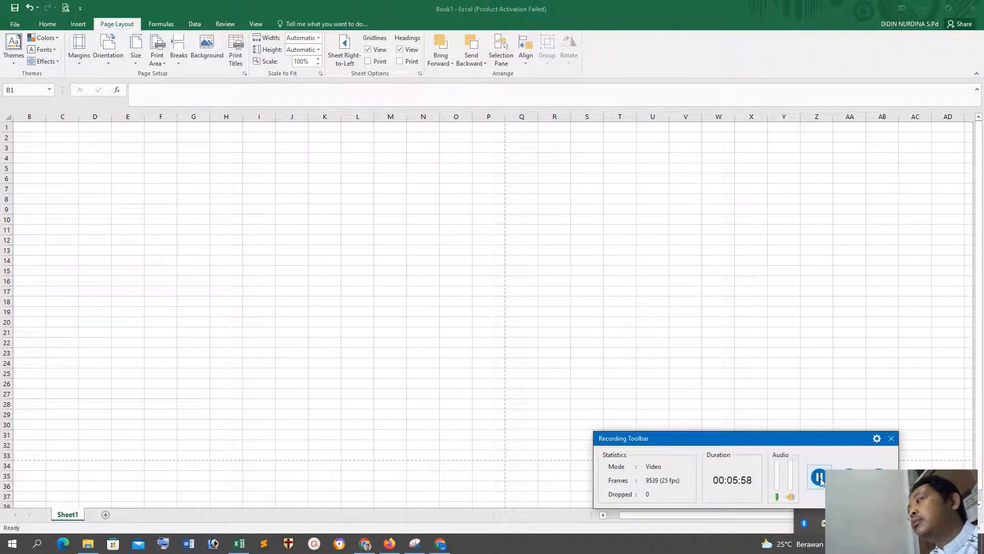
{"action": "left_click", "coordinate": [819, 477]}
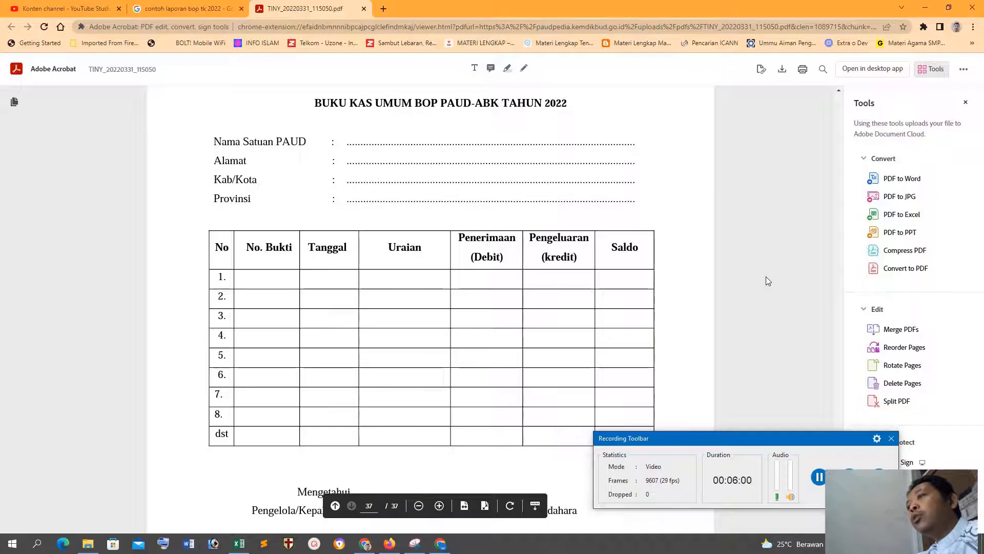
Step: Examine the Format 12 Buku Kas Umum template in the browser's PDF, including its heading fields, table columns and signature block
{"action": "scroll", "coordinate": [551, 329], "scroll_direction": "down", "scroll_amount": 1}
{"action": "scroll", "coordinate": [554, 326], "scroll_direction": "down", "scroll_amount": 4}
{"action": "scroll", "coordinate": [556, 320], "scroll_direction": "up", "scroll_amount": 5}
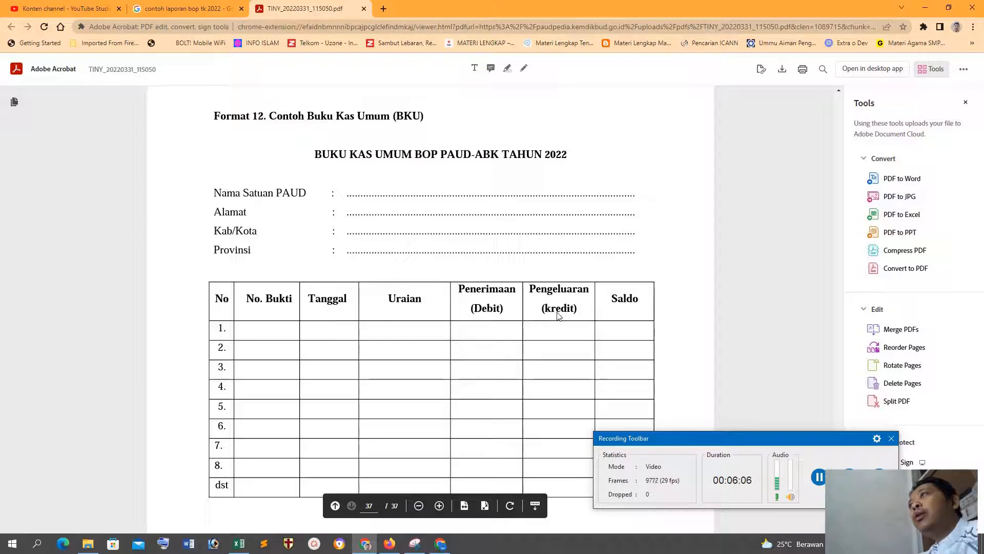
{"action": "scroll", "coordinate": [676, 253], "scroll_direction": "down", "scroll_amount": 5}
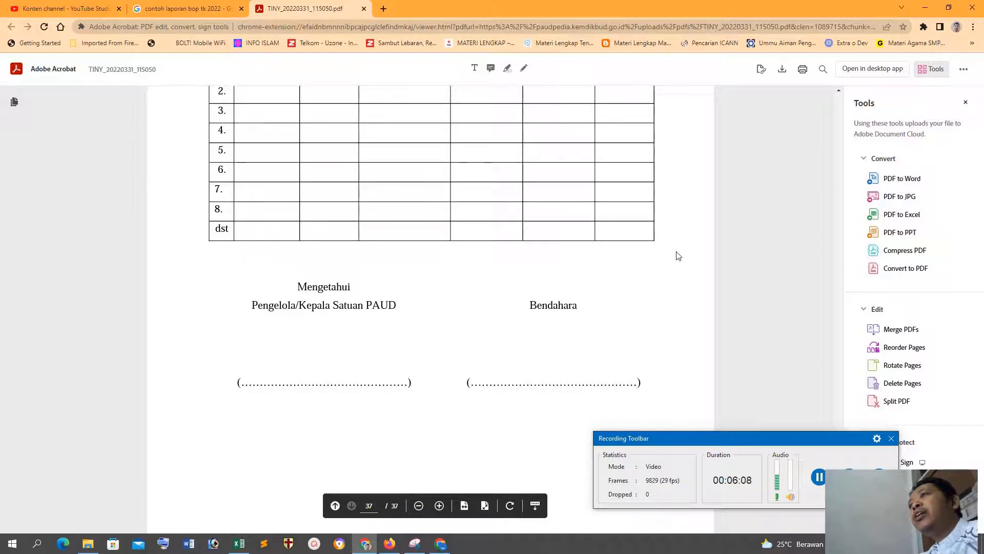
{"action": "scroll", "coordinate": [678, 255], "scroll_direction": "up", "scroll_amount": 5}
{"action": "scroll", "coordinate": [678, 255], "scroll_direction": "down", "scroll_amount": 4}
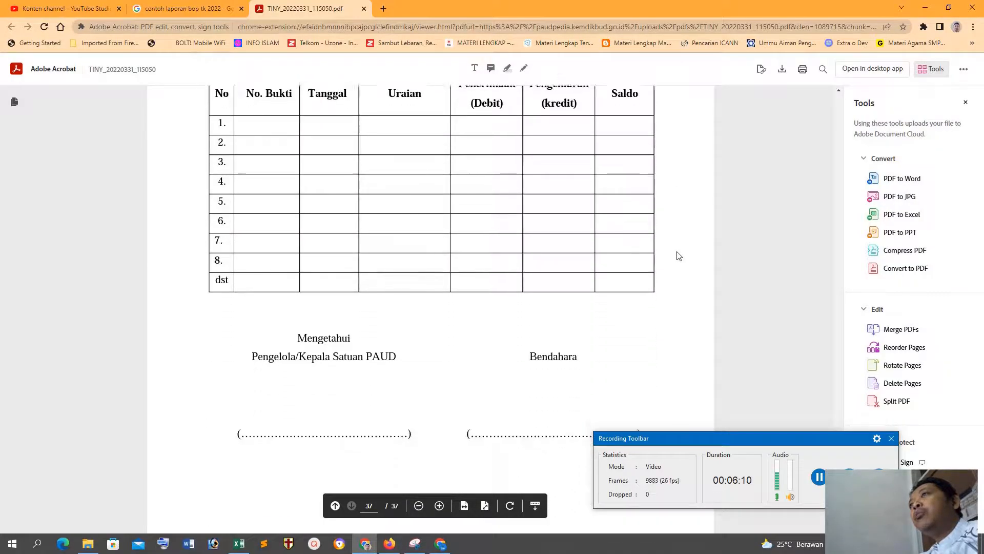
{"action": "scroll", "coordinate": [678, 255], "scroll_direction": "up", "scroll_amount": 4}
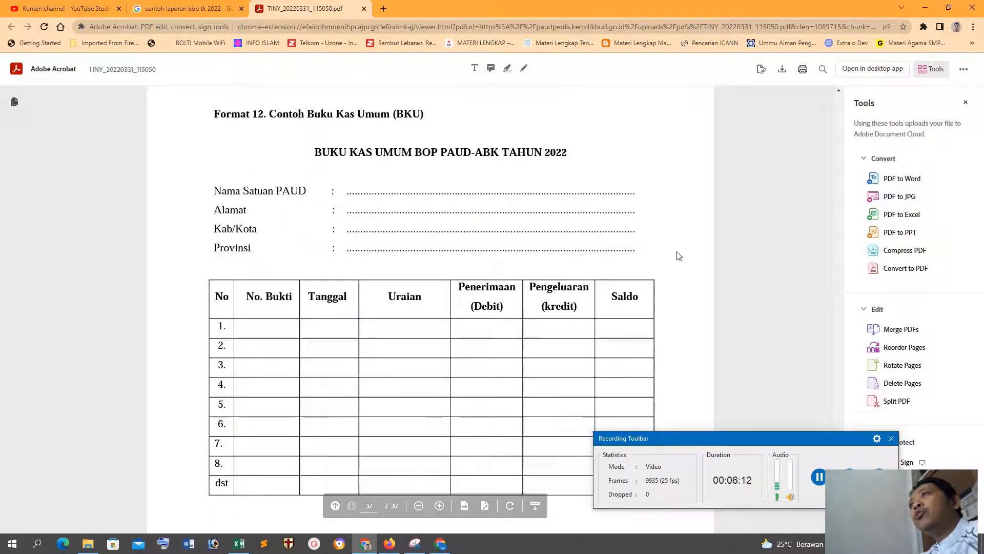
{"action": "scroll", "coordinate": [678, 255], "scroll_direction": "down", "scroll_amount": 1}
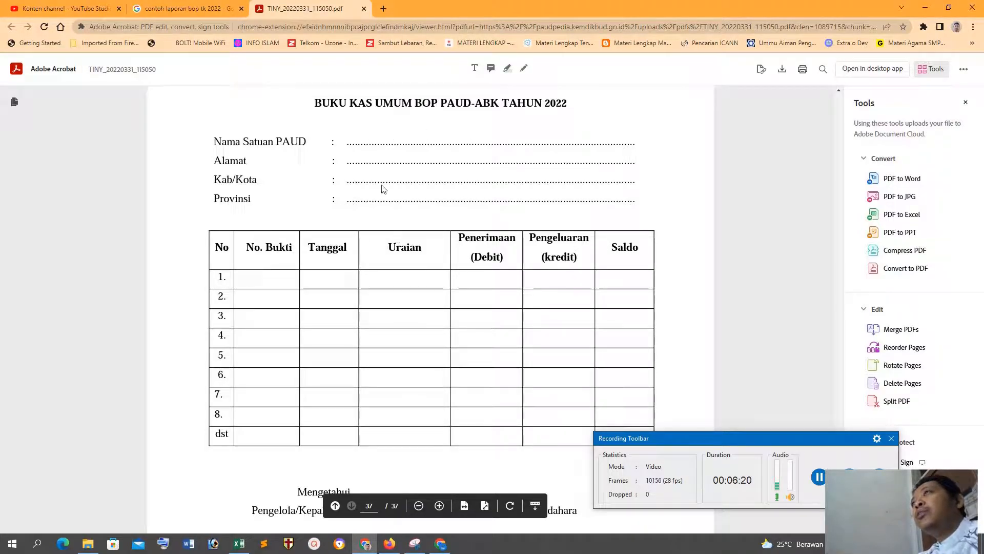
Step: Copy the title BUKU KAS UMUM BOP PAUD-ABK TAHUN 2022 from the PDF template and paste it into cell B1 of the Excel sheet
{"action": "left_click_drag", "start_coordinate": [315, 103], "coordinate": [569, 104]}
{"action": "key", "text": "ctrl+c"}
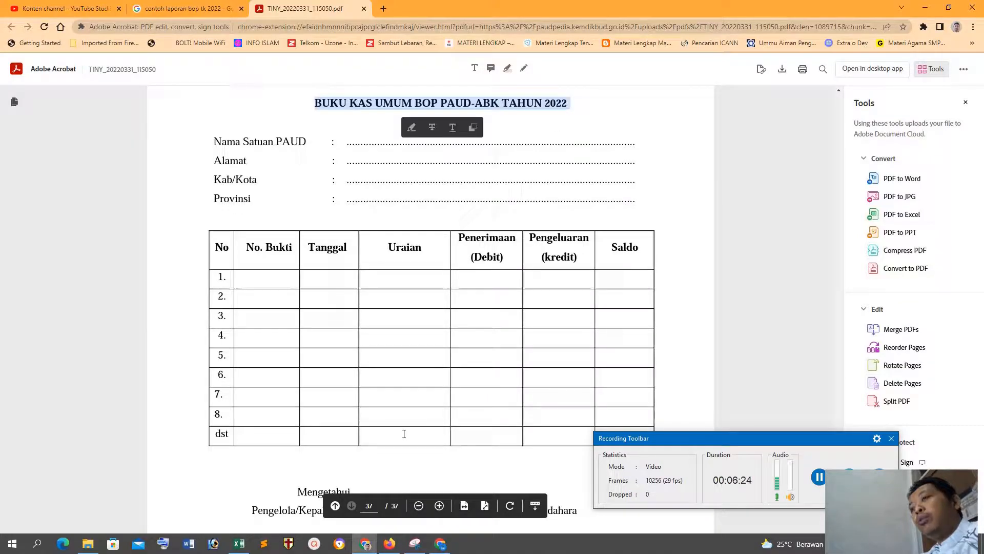
{"action": "left_click", "coordinate": [239, 544]}
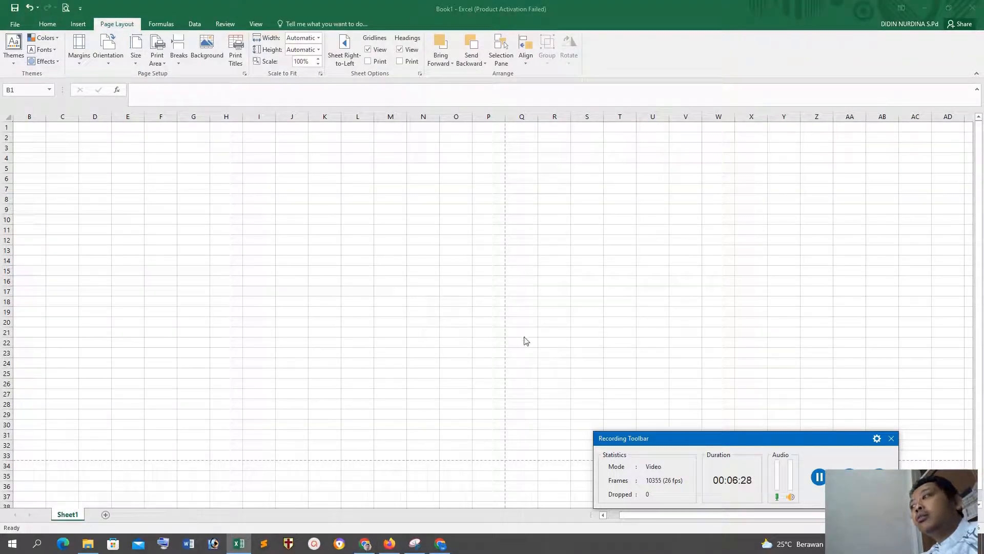
{"action": "left_click", "coordinate": [896, 439]}
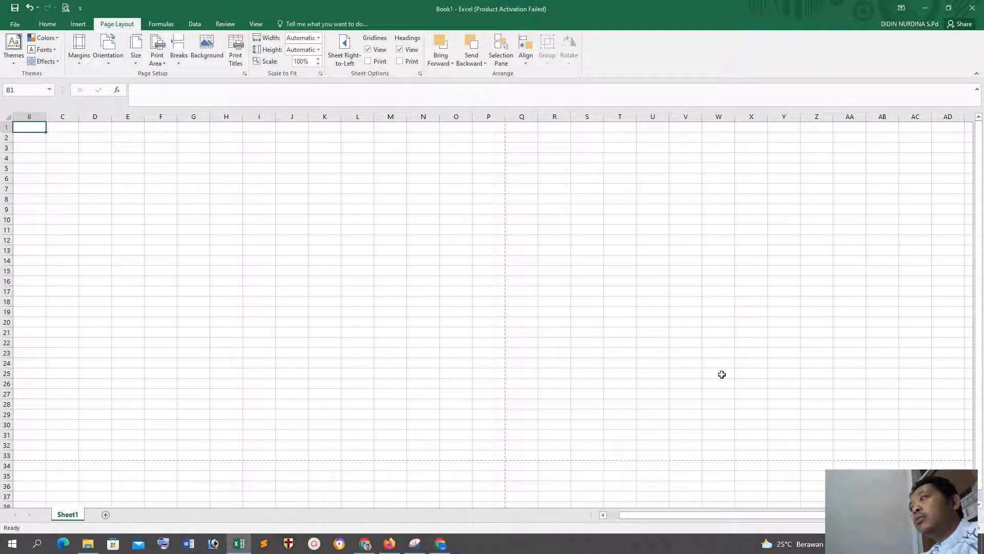
{"action": "left_click_drag", "start_coordinate": [82, 208], "coordinate": [61, 209]}
{"action": "left_click", "coordinate": [22, 123]}
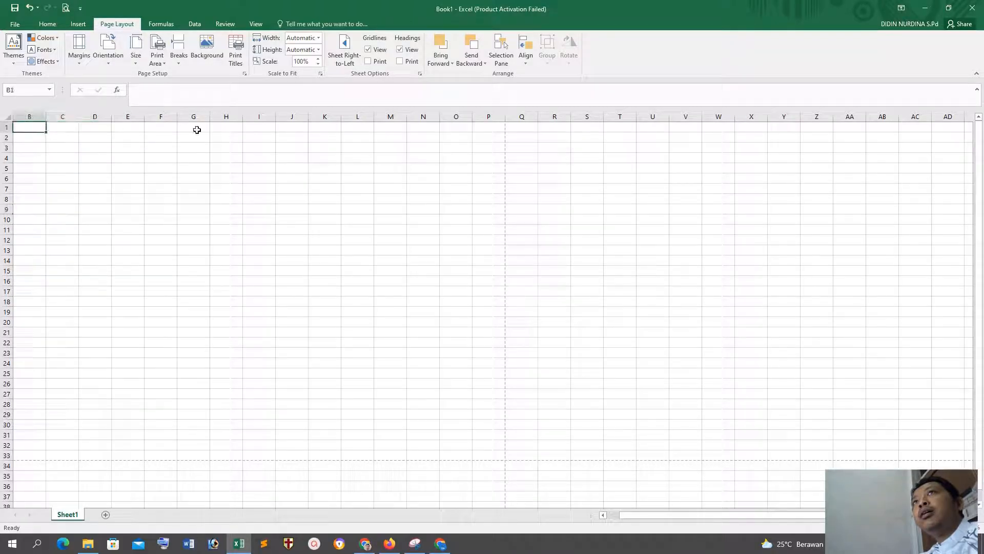
{"action": "key", "text": "ctrl+v"}
{"action": "left_click", "coordinate": [293, 218]}
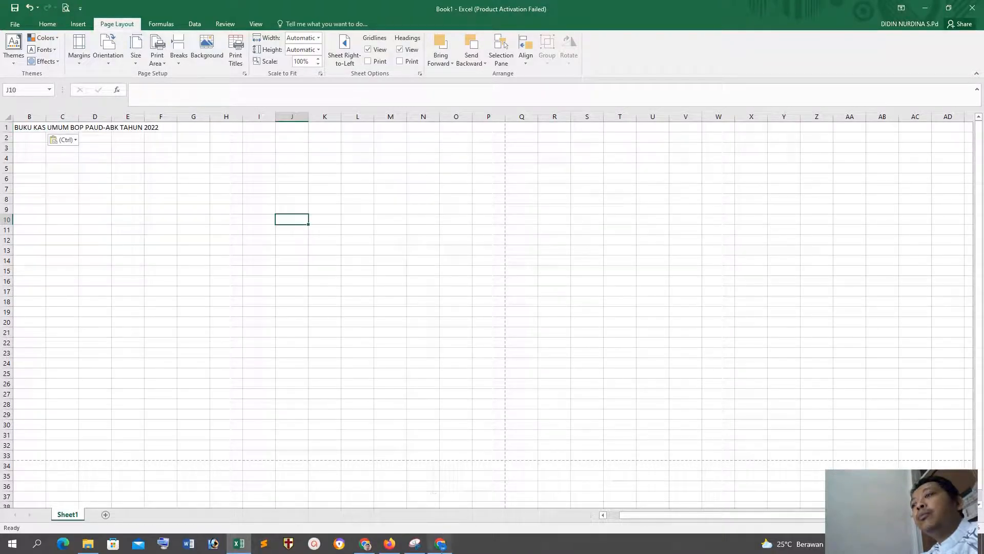
Step: Check the heading fields in the browser's PDF template, and enter the labels Nama Satuan in B3 and Alamat in B4 in Excel
{"action": "left_click", "coordinate": [439, 546]}
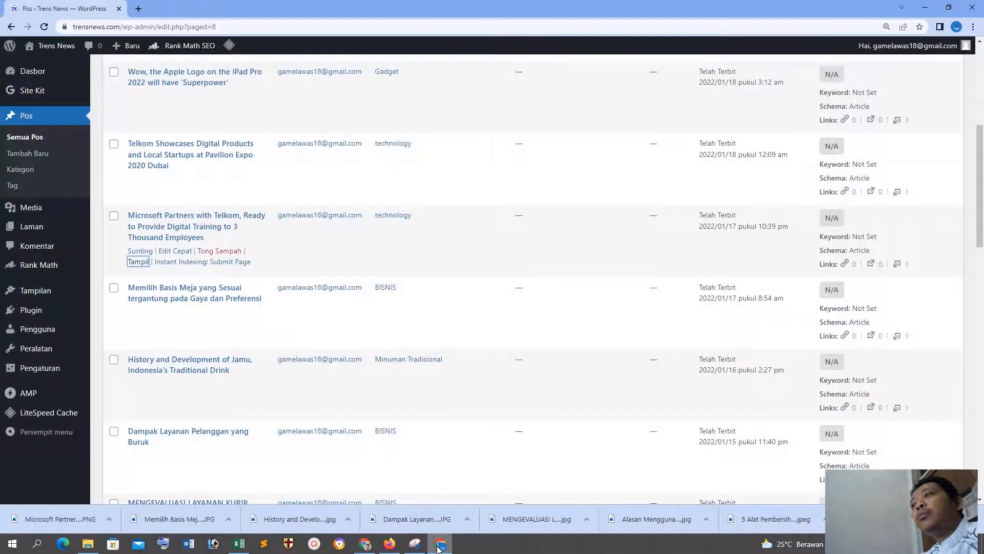
{"action": "left_click", "coordinate": [439, 546]}
{"action": "left_click", "coordinate": [366, 545]}
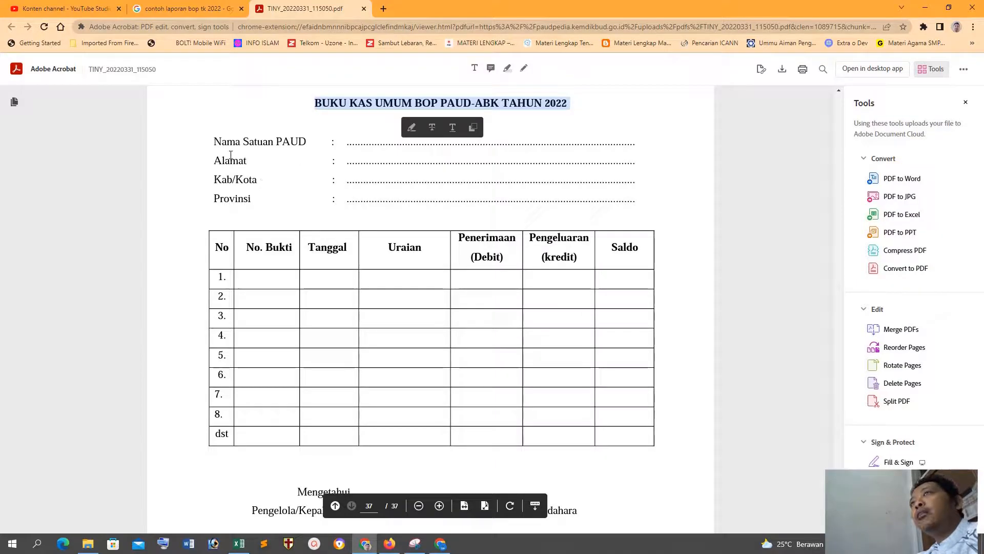
{"action": "left_click", "coordinate": [240, 543]}
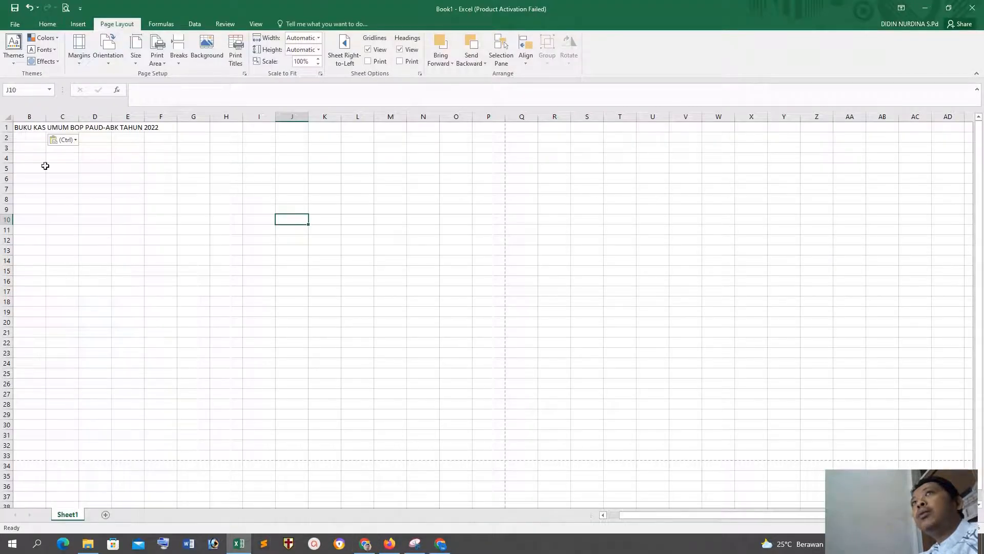
{"action": "left_click", "coordinate": [31, 148]}
{"action": "type", "text": "Nama"}
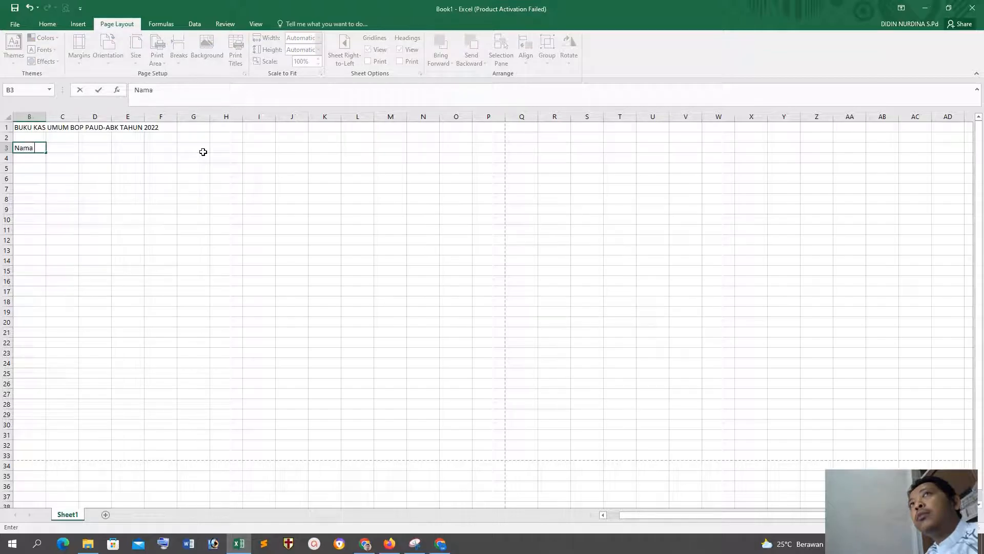
{"action": "type", "text": " Satuan"}
{"action": "key", "text": "Return"}
{"action": "type", "text": "Al"}
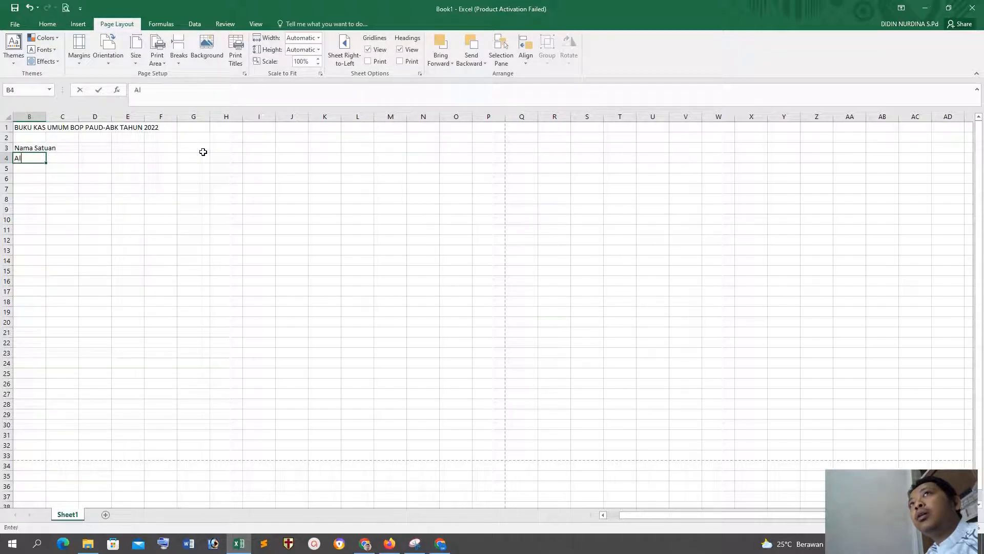
{"action": "type", "text": "amat"}
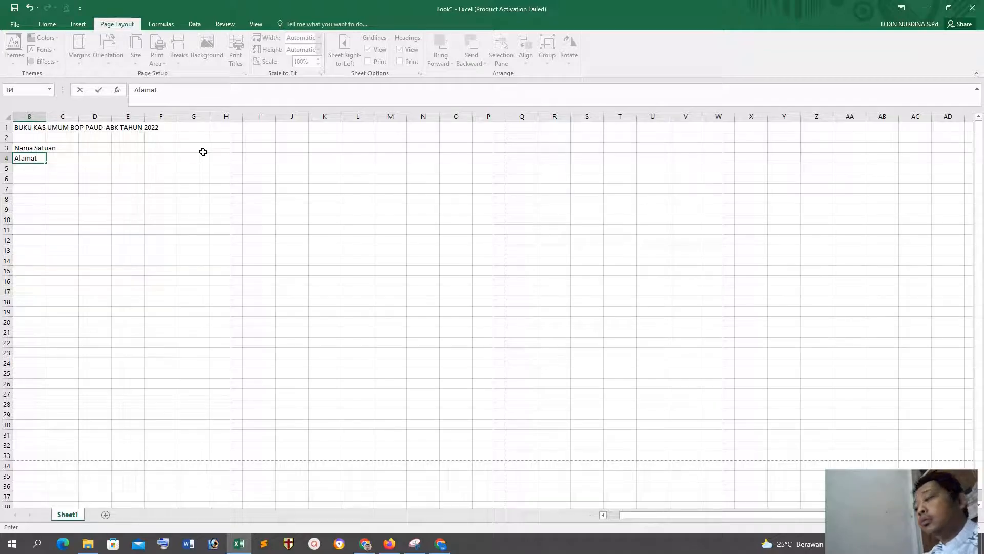
{"action": "key", "text": "Return"}
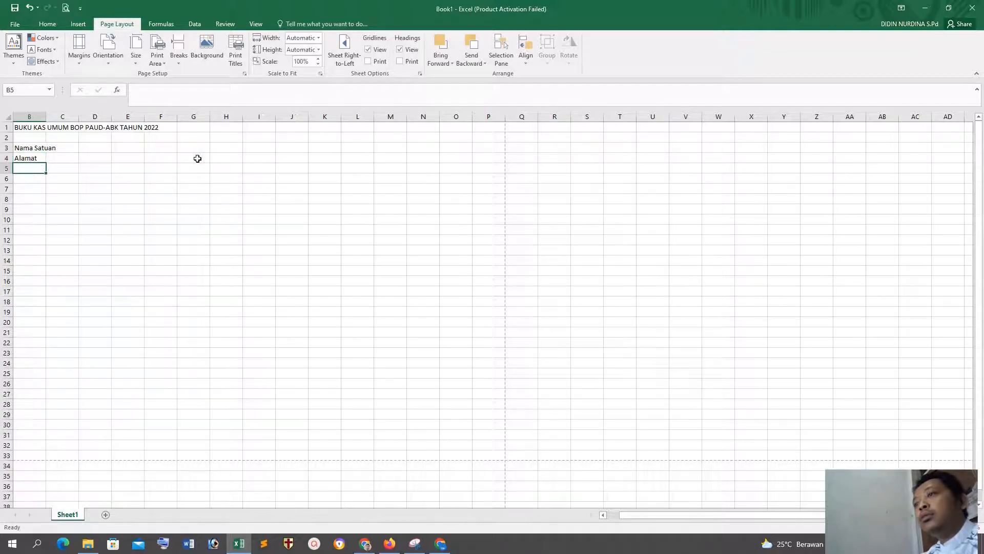
Step: Check the remaining heading fields in the PDF template, and add the labels Kab/Kota in B5 and Provinsi in B6 of the Excel sheet
{"action": "left_click", "coordinate": [367, 545]}
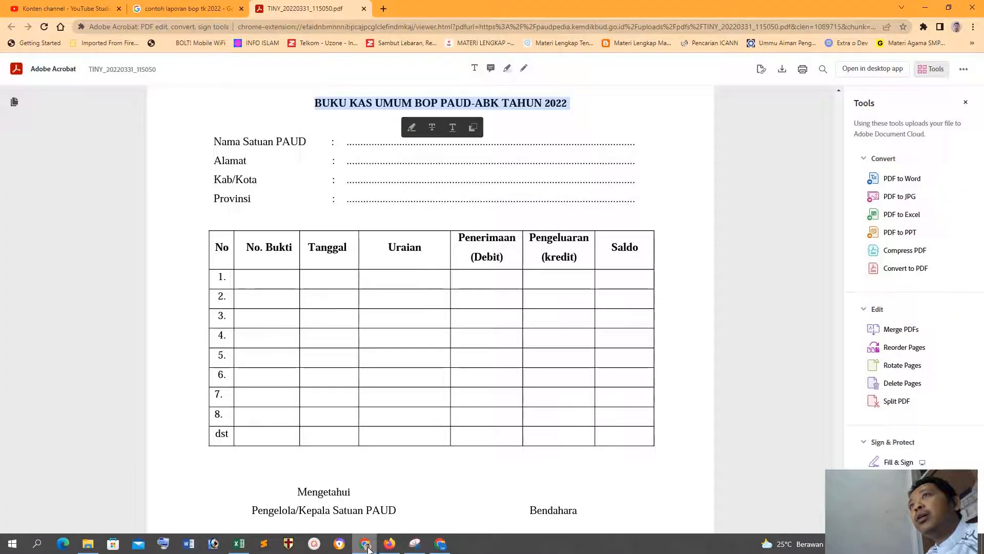
{"action": "left_click", "coordinate": [367, 546]}
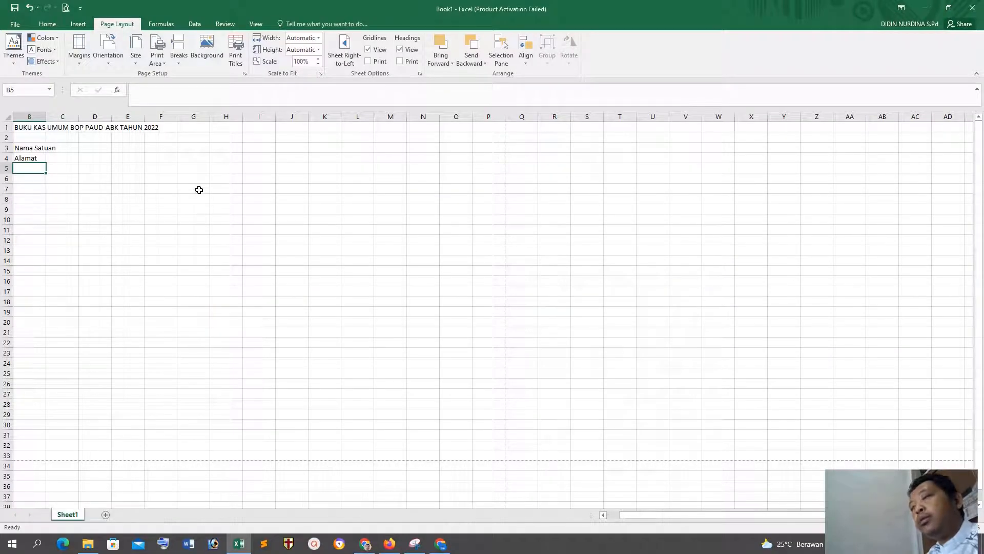
{"action": "type", "text": "Kab/KOta"}
{"action": "key", "text": "Return"}
{"action": "type", "text": "Provi"}
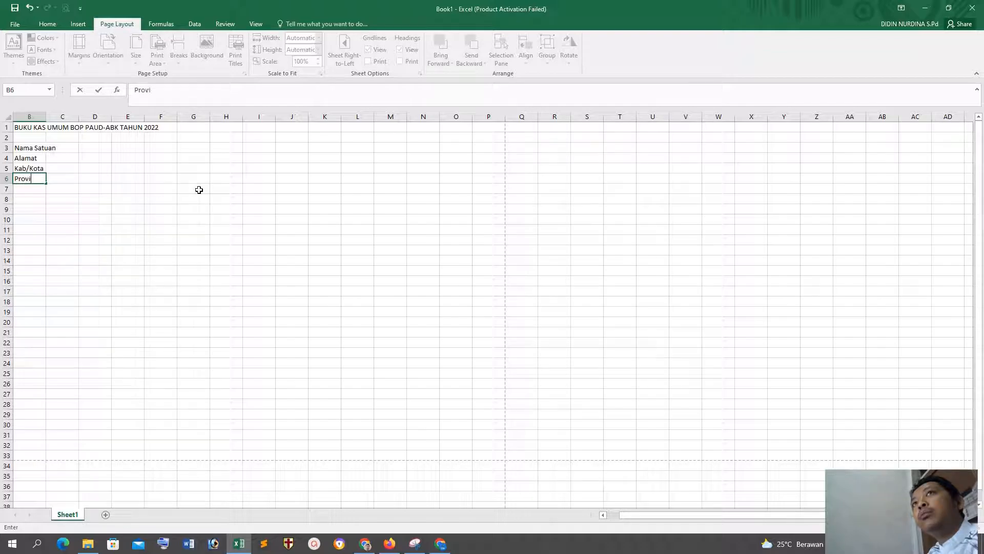
{"action": "left_click", "coordinate": [66, 146]}
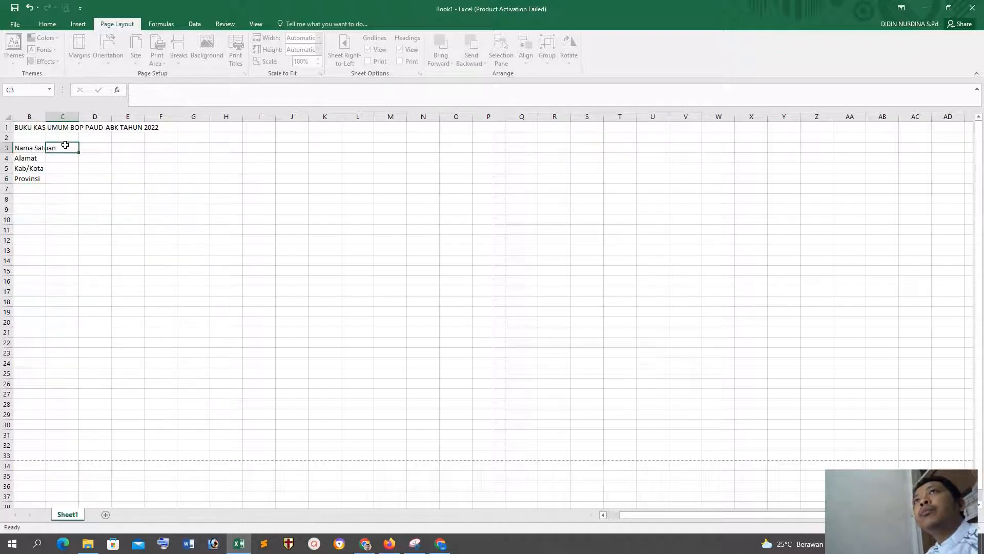
Step: Compare the PDF template's heading and table layout with the empty cells beside and below the labels in the Excel sheet
{"action": "left_click", "coordinate": [364, 544]}
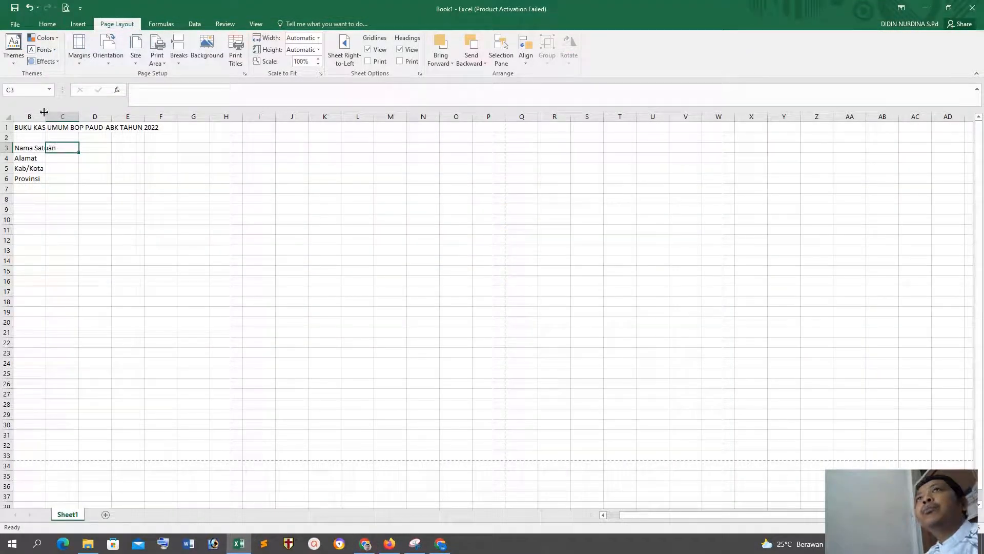
{"action": "left_click", "coordinate": [82, 199]}
{"action": "left_click", "coordinate": [71, 149]}
{"action": "left_click", "coordinate": [93, 146]}
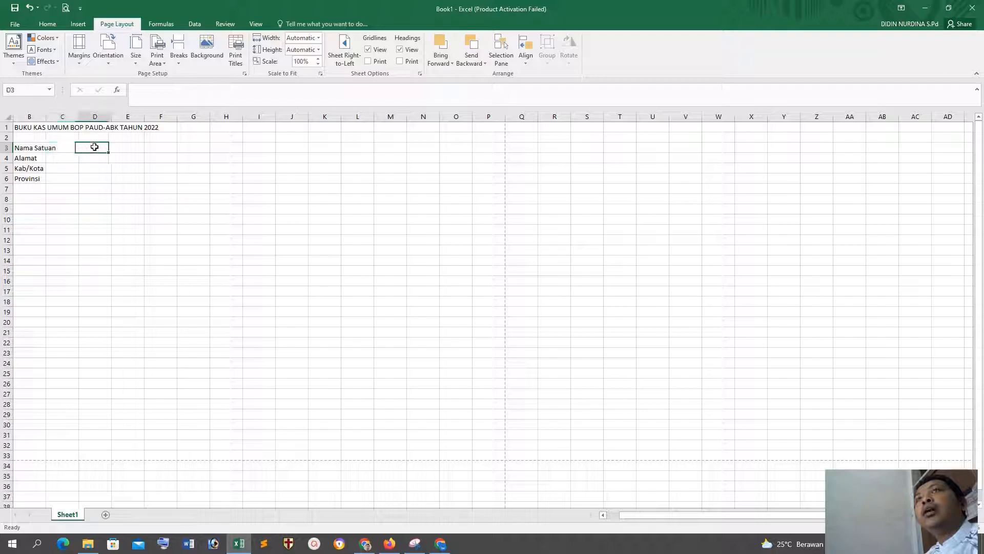
{"action": "left_click", "coordinate": [59, 146]}
{"action": "left_click", "coordinate": [92, 147]}
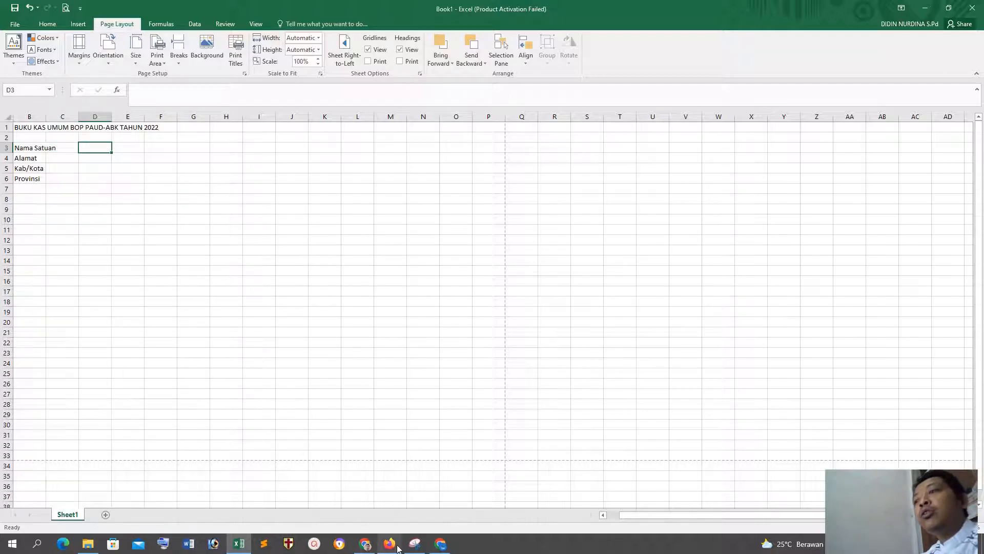
{"action": "left_click", "coordinate": [365, 543]}
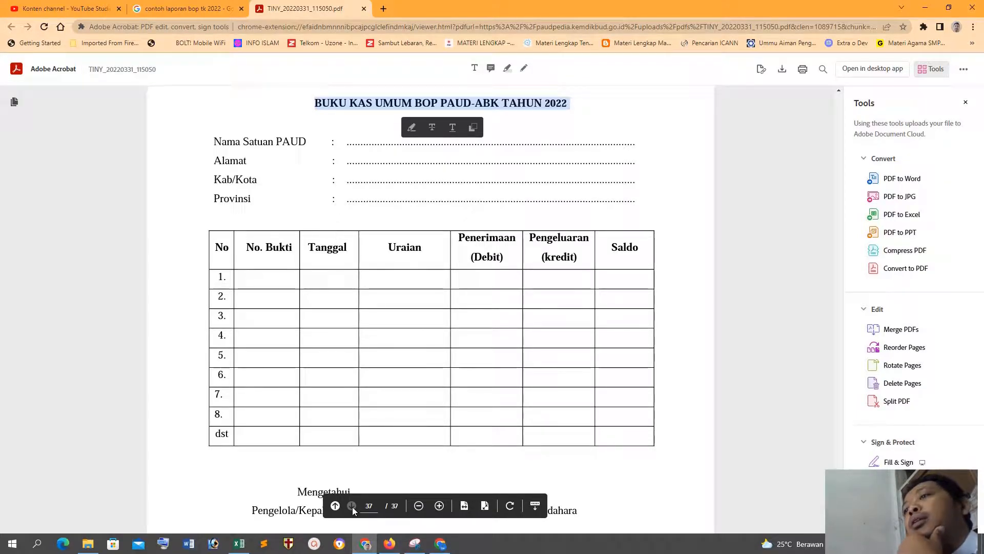
{"action": "left_click", "coordinate": [365, 547]}
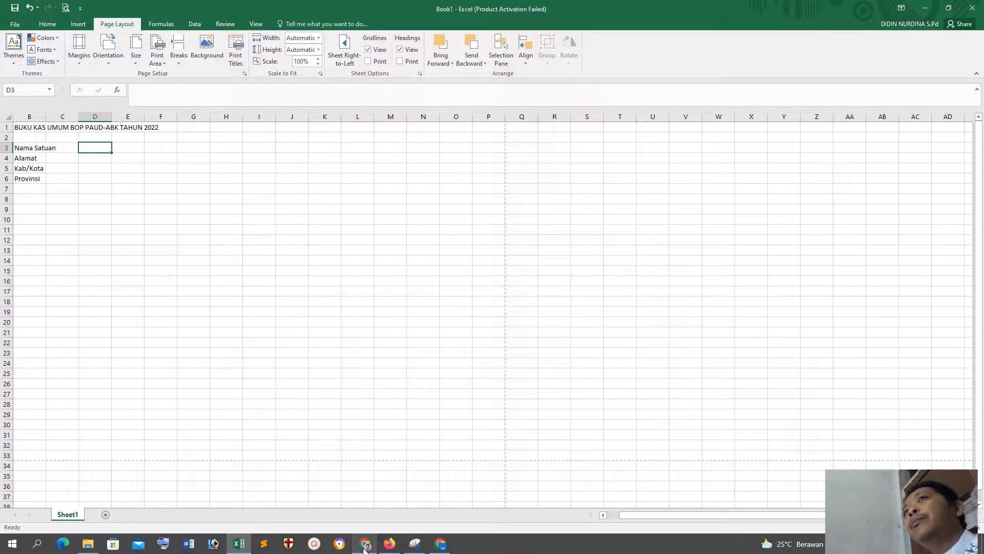
{"action": "left_click", "coordinate": [113, 180]}
{"action": "left_click", "coordinate": [59, 198]}
{"action": "left_click", "coordinate": [100, 200]}
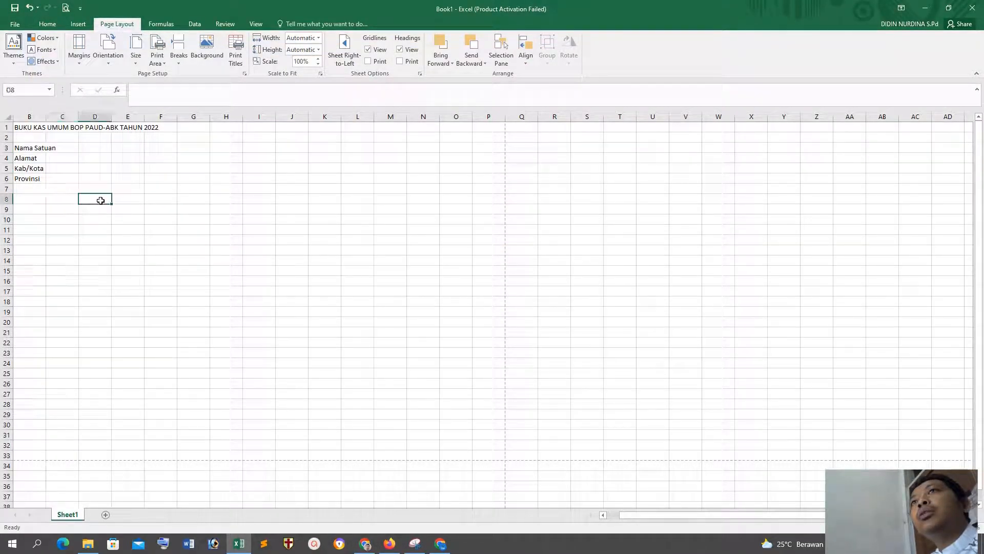
{"action": "left_click", "coordinate": [122, 198]}
Step: Fill in TKIT in cell E3 as the value for Nama Satuan
{"action": "left_click", "coordinate": [122, 147]}
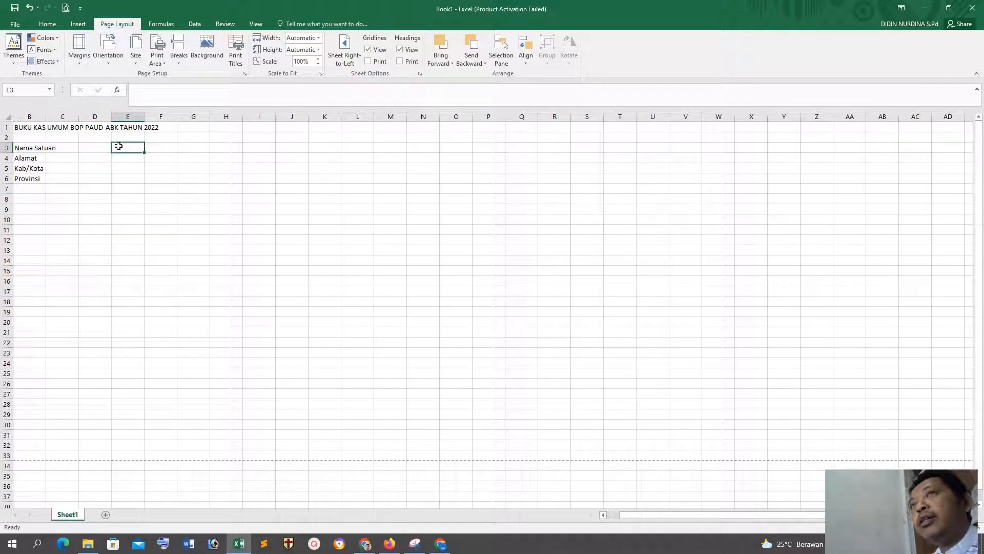
{"action": "type", "text": "........................"}
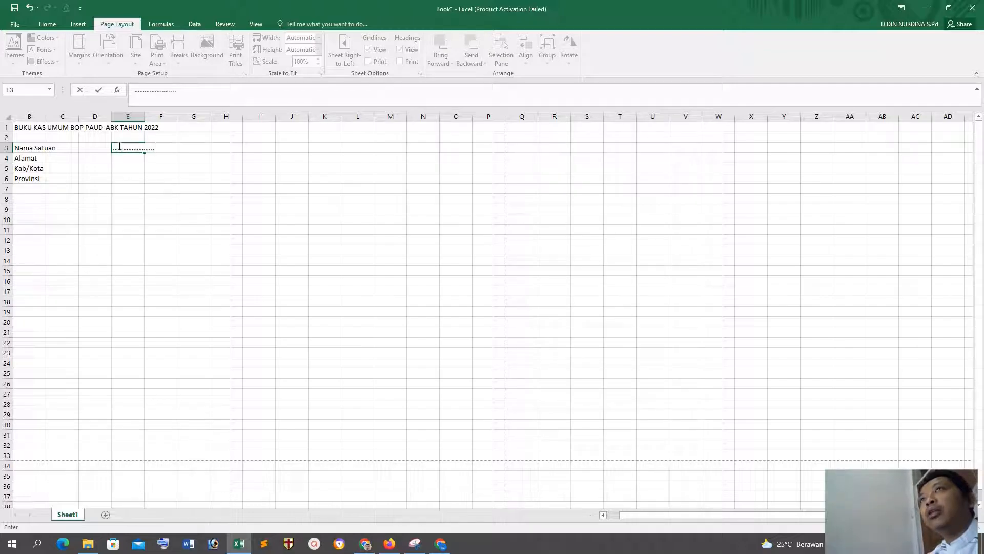
{"action": "key", "text": "BackSpace"}
{"action": "key", "text": "BackSpace"}
{"action": "key", "text": "BackSpace"}
{"action": "key", "text": "BackSpace"}
{"action": "key", "text": "BackSpace"}
{"action": "key", "text": "BackSpace"}
{"action": "key", "text": "BackSpace"}
{"action": "key", "text": "BackSpace"}
{"action": "key", "text": "BackSpace"}
{"action": "key", "text": "BackSpace"}
{"action": "key", "text": "BackSpace"}
{"action": "key", "text": "BackSpace"}
{"action": "key", "text": "BackSpace"}
{"action": "key", "text": "BackSpace"}
{"action": "key", "text": "BackSpace"}
{"action": "key", "text": "BackSpace"}
{"action": "key", "text": "BackSpace"}
{"action": "key", "text": "BackSpace"}
{"action": "key", "text": "BackSpace"}
{"action": "key", "text": "BackSpace"}
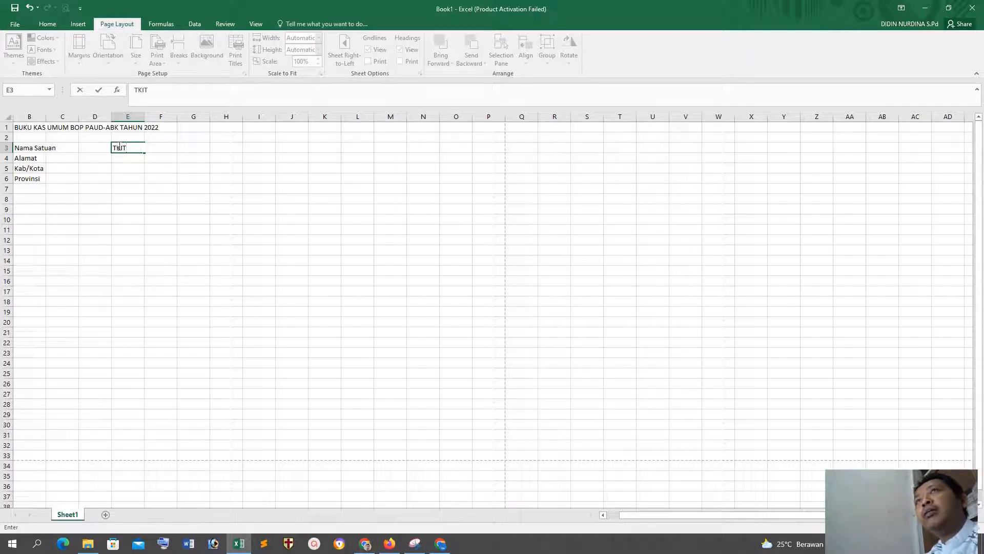
{"action": "key", "text": "Return"}
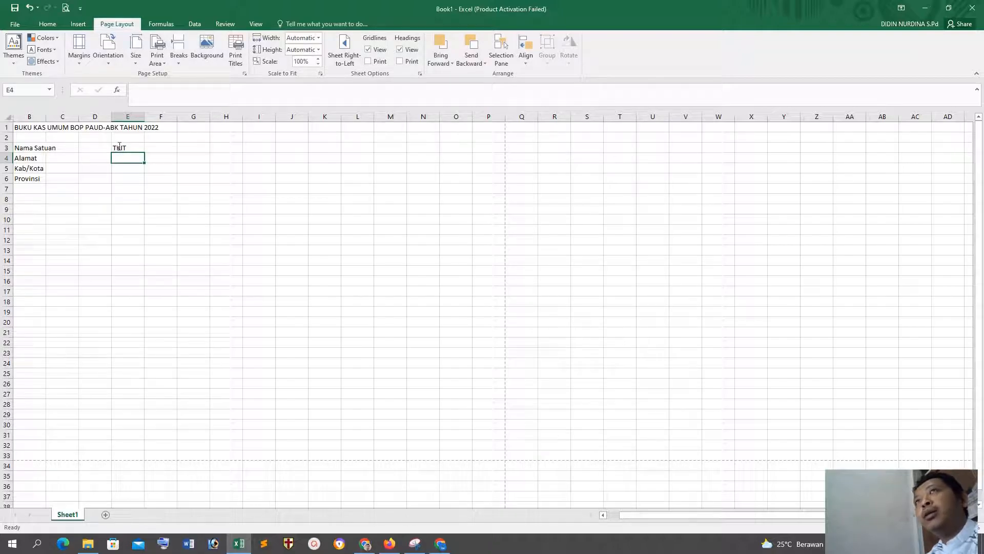
Step: Enter Tasikmalaya in E5 for Kab/Kota and Jawa Barat in E6 for Provinsi
{"action": "left_click", "coordinate": [124, 168]}
{"action": "type", "text": "kA"}
{"action": "key", "text": "BackSpace"}
{"action": "key", "text": "BackSpace"}
{"action": "type", "text": "tASIKMALAYA"}
{"action": "key", "text": "ctrl+Return"}
{"action": "key", "text": "Return"}
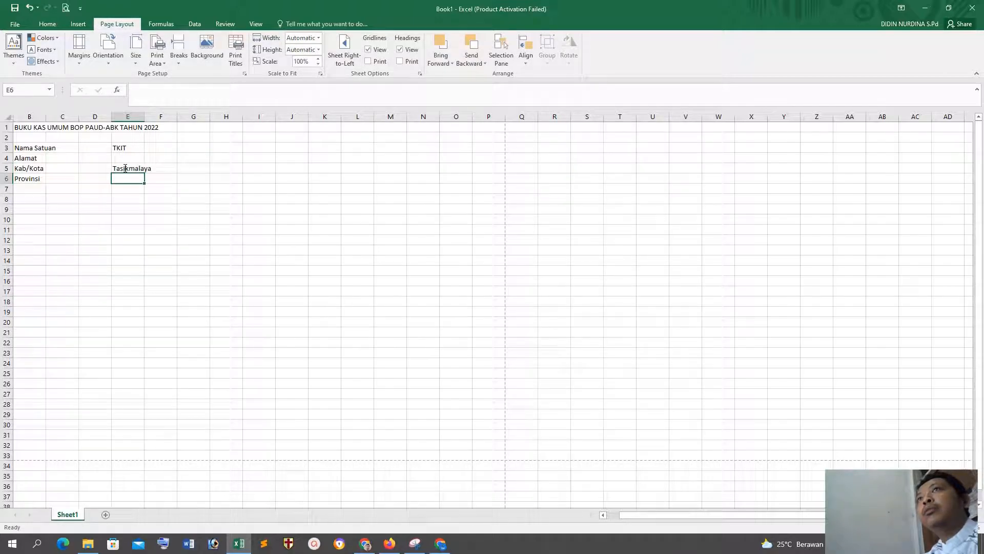
{"action": "type", "text": "Jawa Barat"}
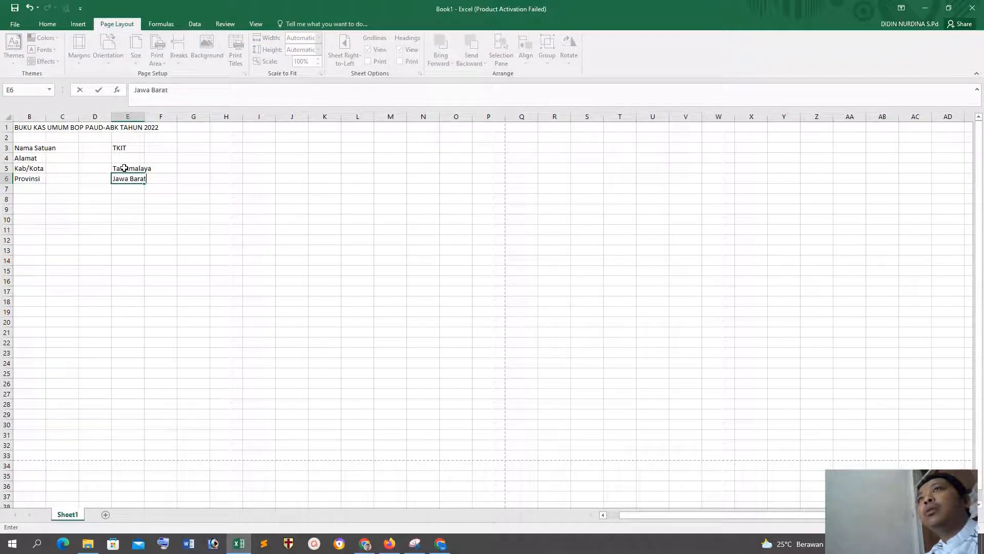
{"action": "key", "text": "Return"}
Step: Enter the table headings No, No. Bukti, Tanggal and Uraian across B8 to E8, following the PDF template
{"action": "left_click", "coordinate": [29, 192]}
{"action": "left_click", "coordinate": [34, 199]}
{"action": "left_click", "coordinate": [365, 544]}
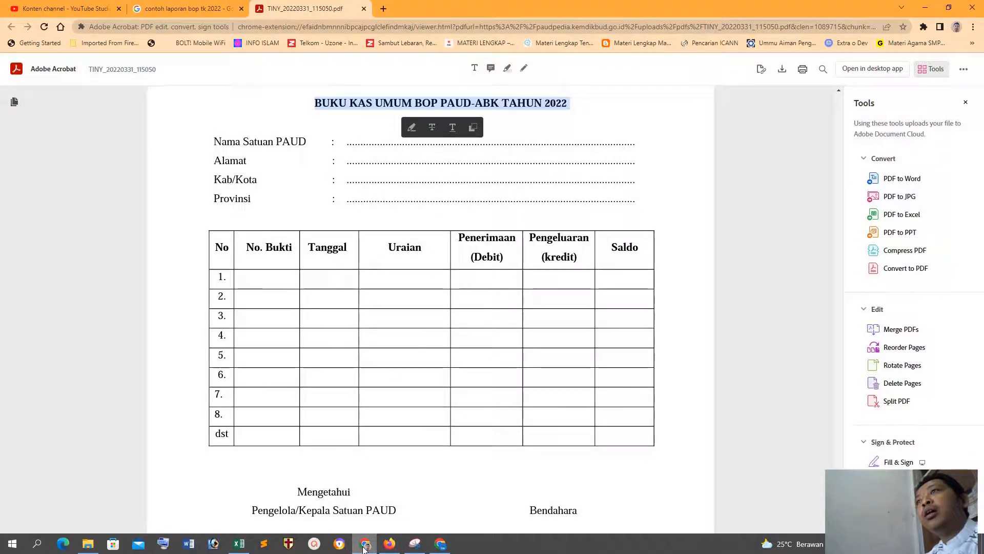
{"action": "left_click", "coordinate": [239, 543]}
{"action": "type", "text": "no"}
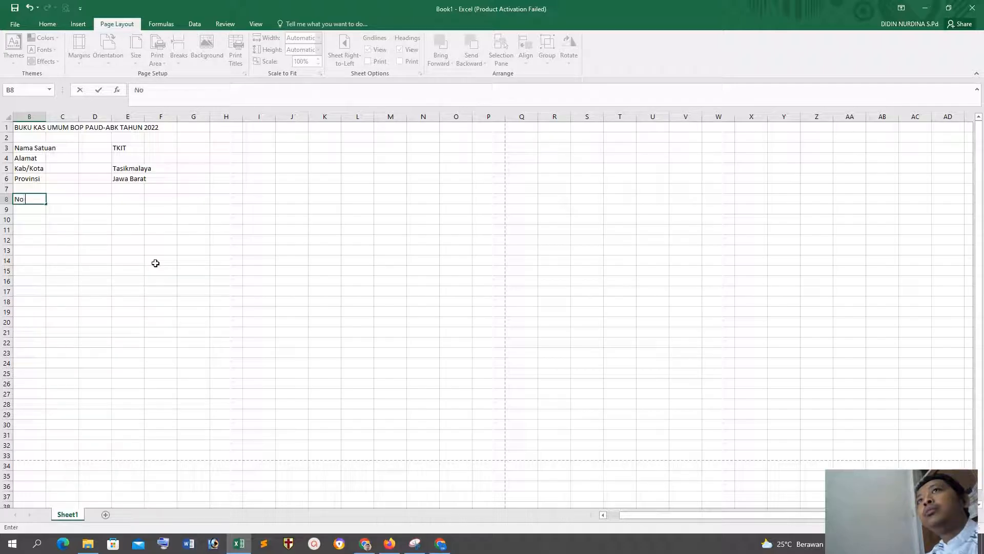
{"action": "key", "text": "Tab"}
{"action": "type", "text": "No. Bu"}
{"action": "key", "text": "Tab"}
{"action": "type", "text": "Tanggal"}
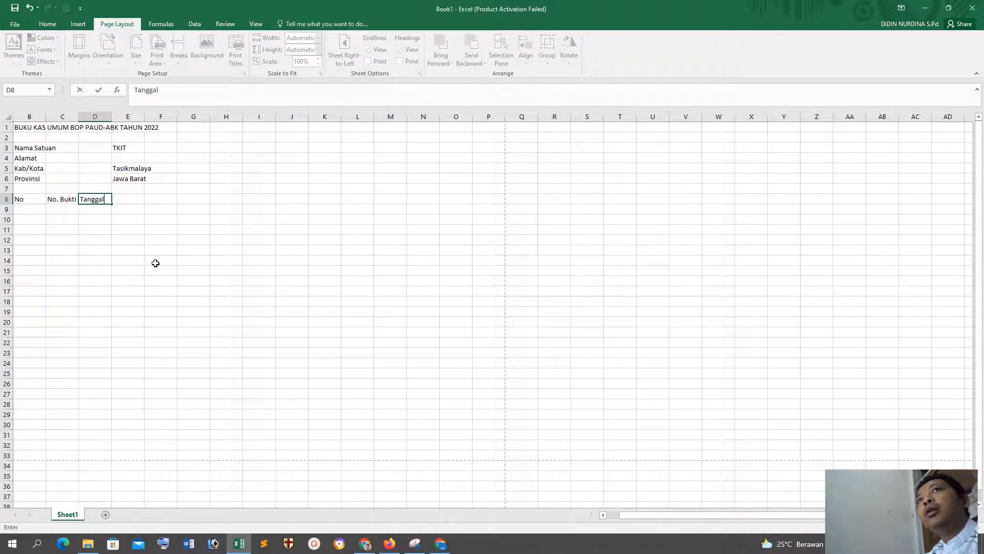
{"action": "key", "text": "Tab"}
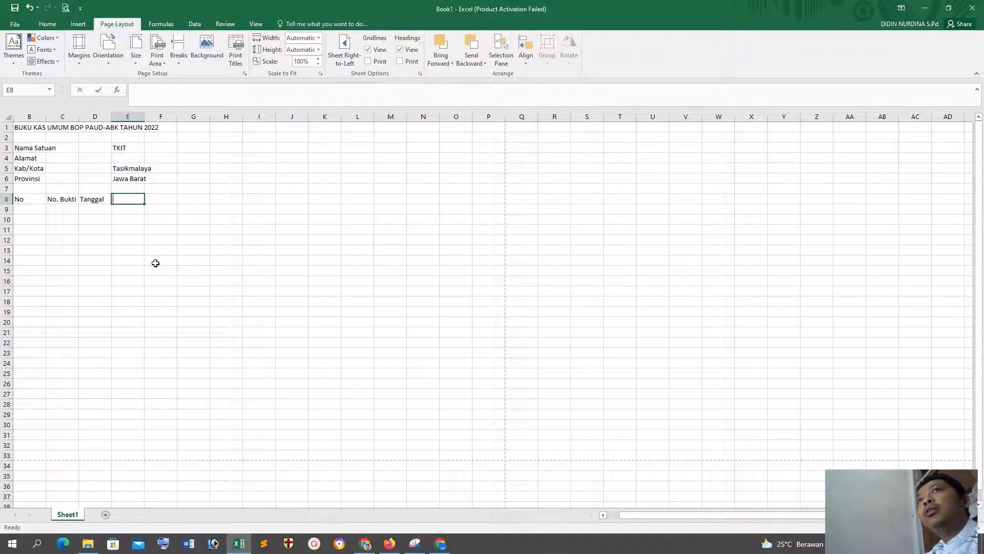
{"action": "type", "text": "Uraian"}
{"action": "key", "text": "Return"}
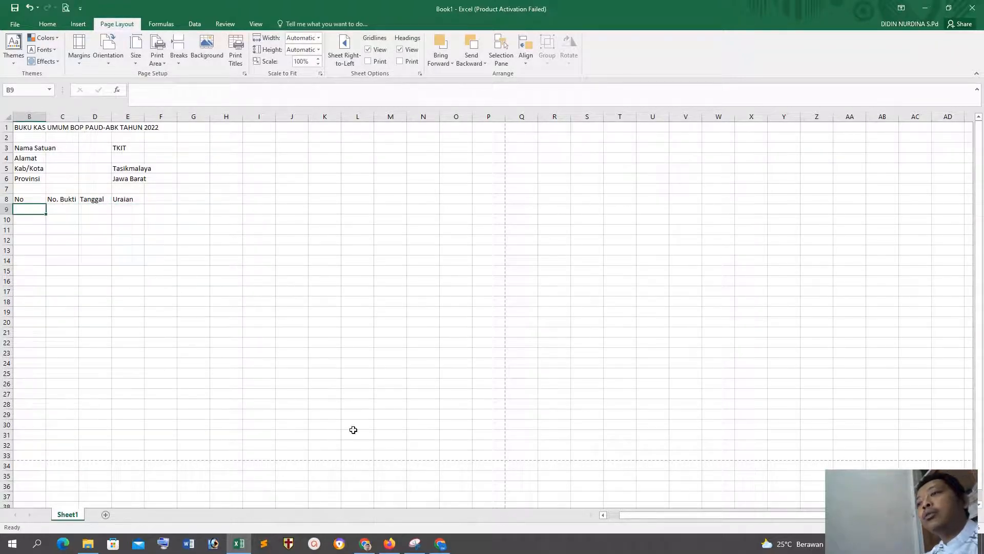
Step: Check the PDF template for the column headings that follow Uraian, and return to the Excel sheet
{"action": "left_click", "coordinate": [371, 546]}
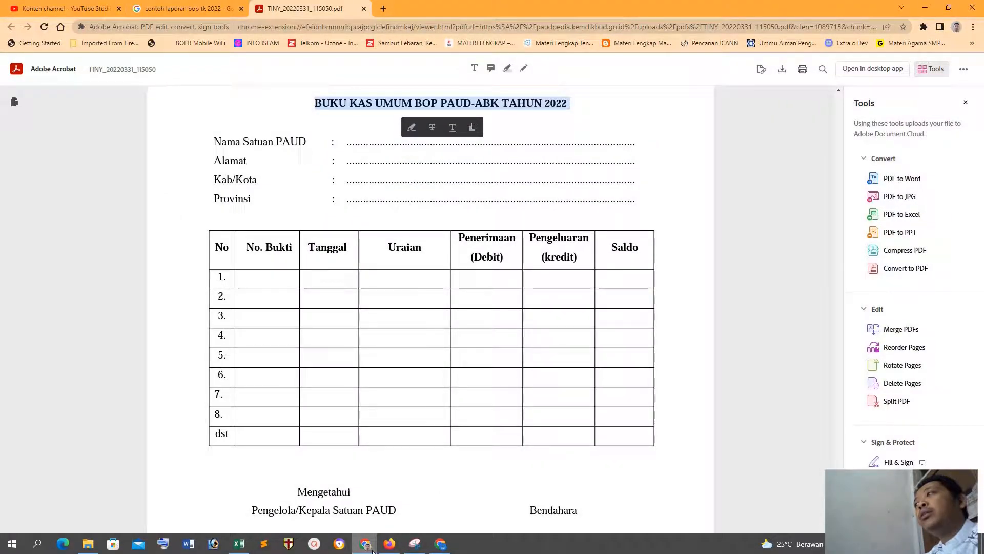
{"action": "left_click", "coordinate": [372, 547]}
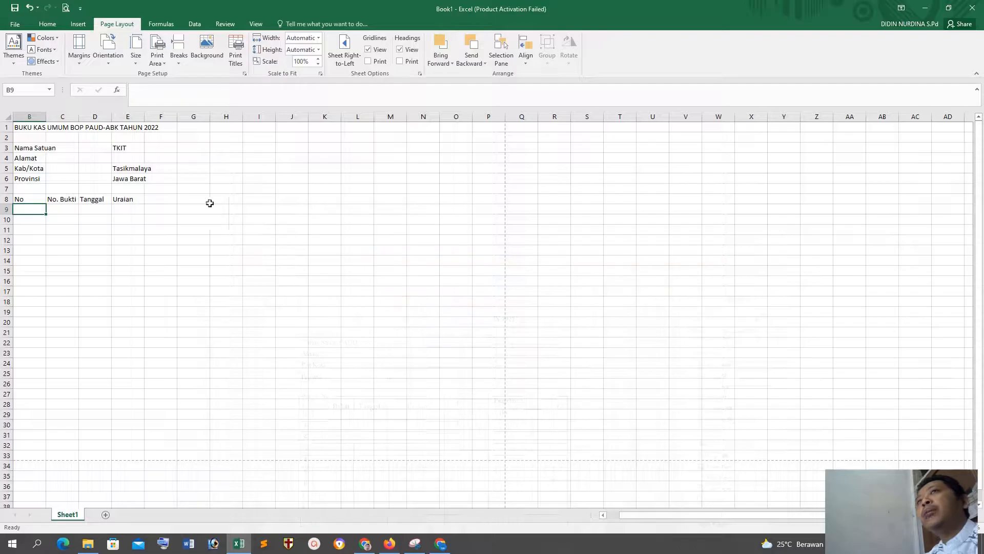
Step: Enter the table headings Penerimaan (Debit) in F8 and Pengeluaran (Kredit) in G8
{"action": "left_click", "coordinate": [159, 199]}
{"action": "type", "text": "Penerimaan "}
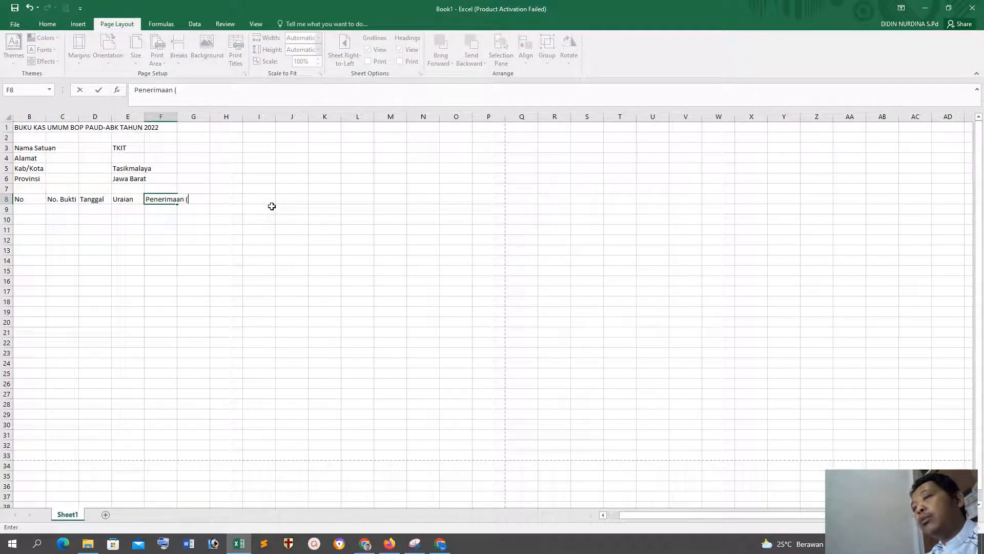
{"action": "type", "text": "(Debit)"}
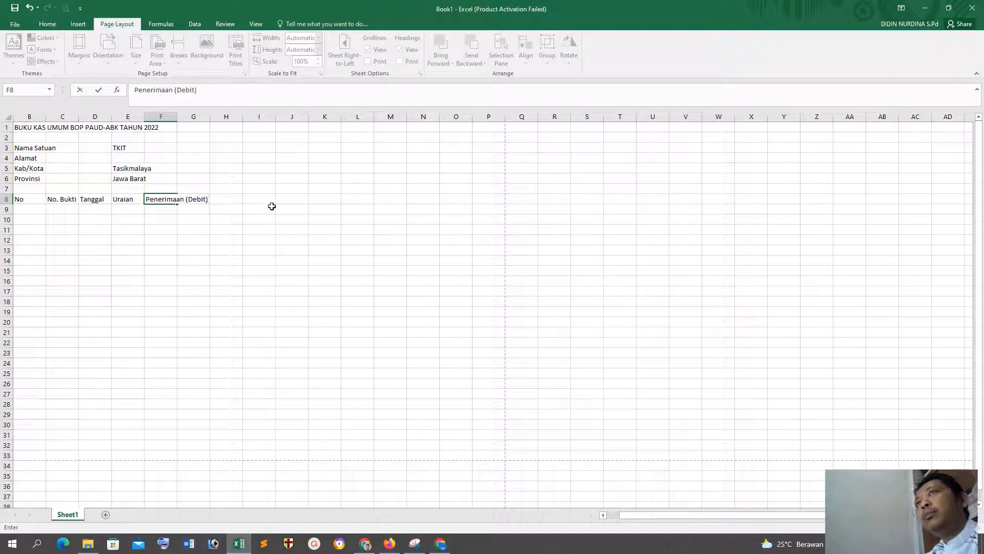
{"action": "key", "text": "Tab"}
{"action": "type", "text": "Pengeluaran"}
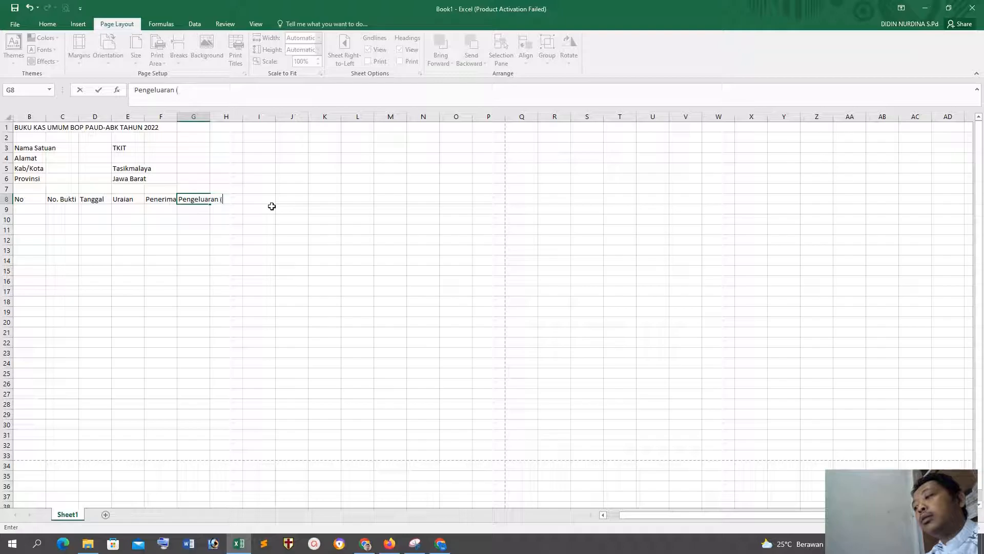
{"action": "type", "text": " (Kredit)"}
{"action": "key", "text": "Tab"}
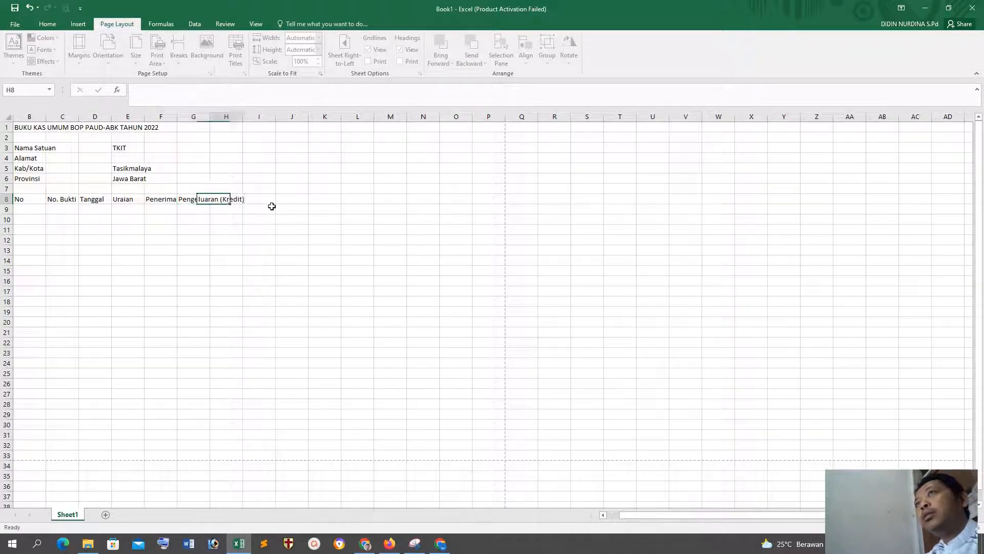
Step: Check the last column heading in the PDF template and enter Saldo in H8
{"action": "left_click", "coordinate": [362, 546]}
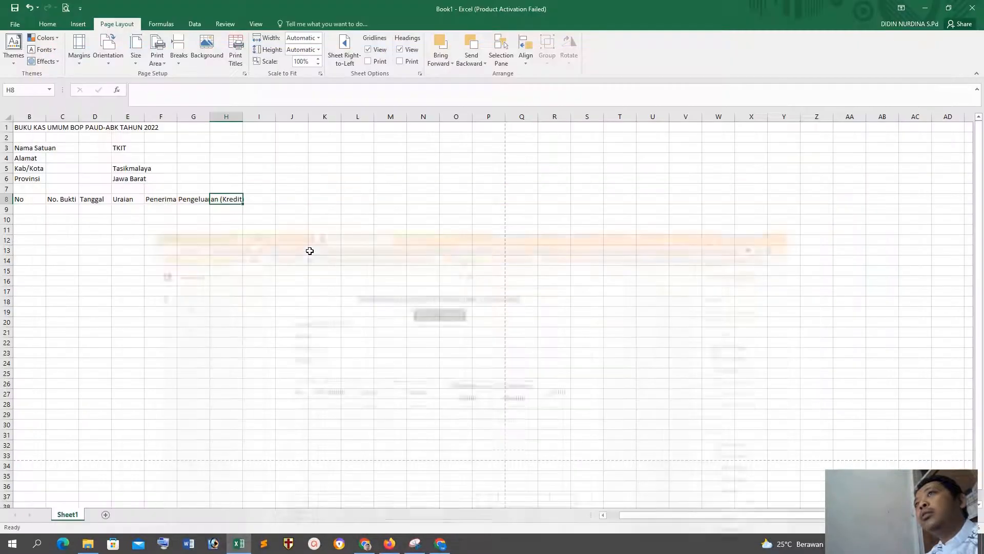
{"action": "left_click", "coordinate": [363, 546]}
{"action": "type", "text": "Saldo"}
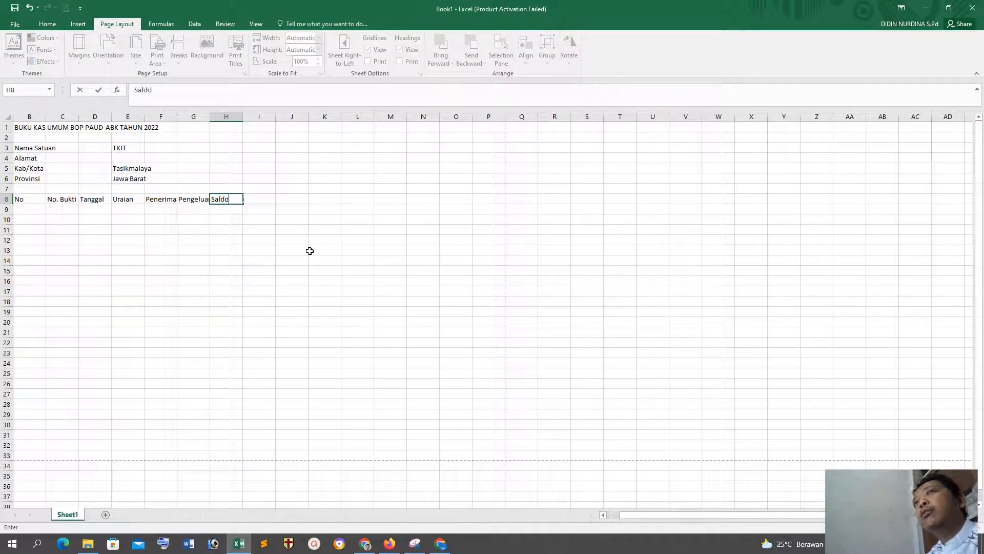
{"action": "key", "text": "Return"}
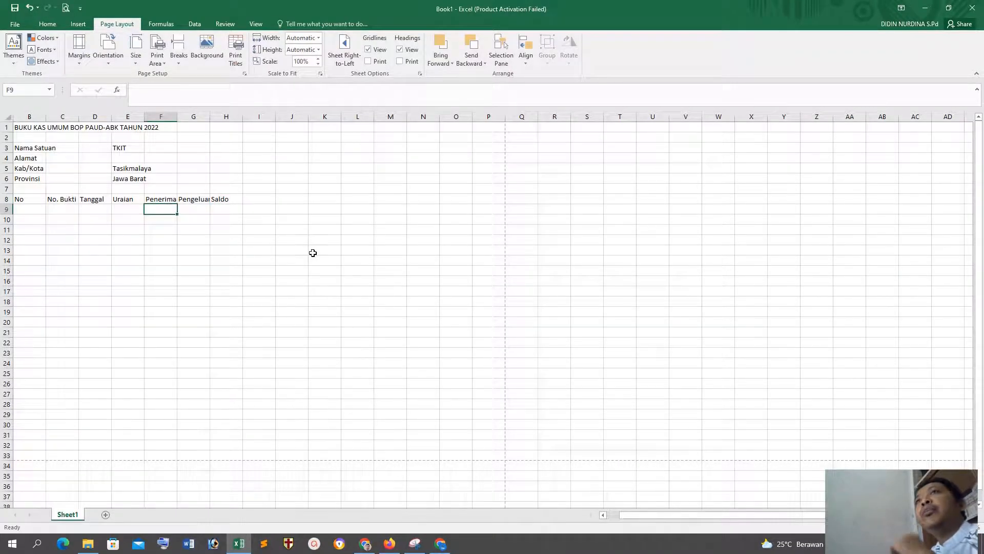
Step: Check the row numbering in the PDF template and enter 1, 2 and 3 in B9 to B11 under No
{"action": "left_click", "coordinate": [367, 544]}
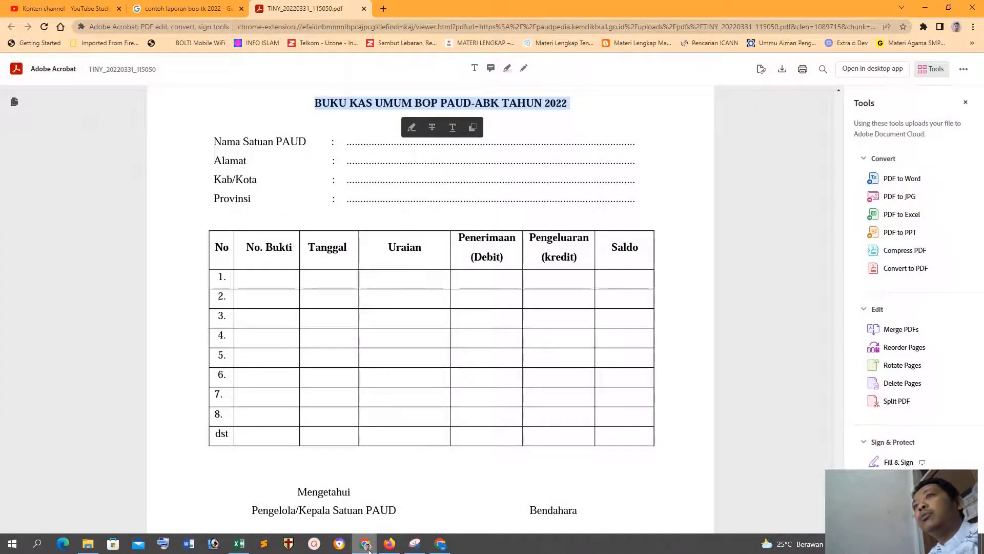
{"action": "left_click", "coordinate": [367, 544]}
{"action": "left_click", "coordinate": [20, 209]}
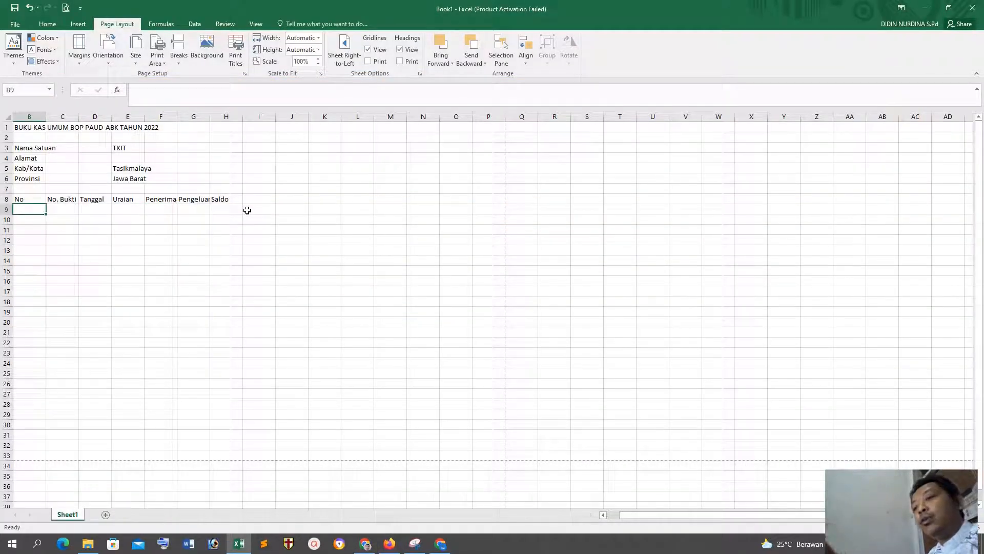
{"action": "type", "text": "1"}
{"action": "key", "text": "Return"}
{"action": "type", "text": "2"}
{"action": "key", "text": "Return"}
{"action": "type", "text": "3"}
{"action": "key", "text": "Return"}
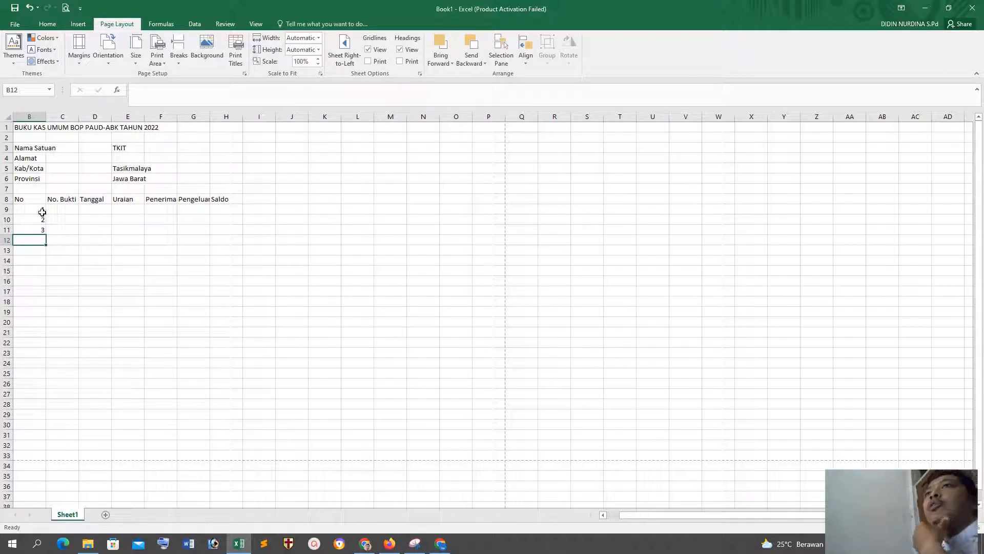
Step: Extend the number series from B9:B10 down column B to 20 in B28
{"action": "left_click_drag", "start_coordinate": [39, 211], "coordinate": [38, 219]}
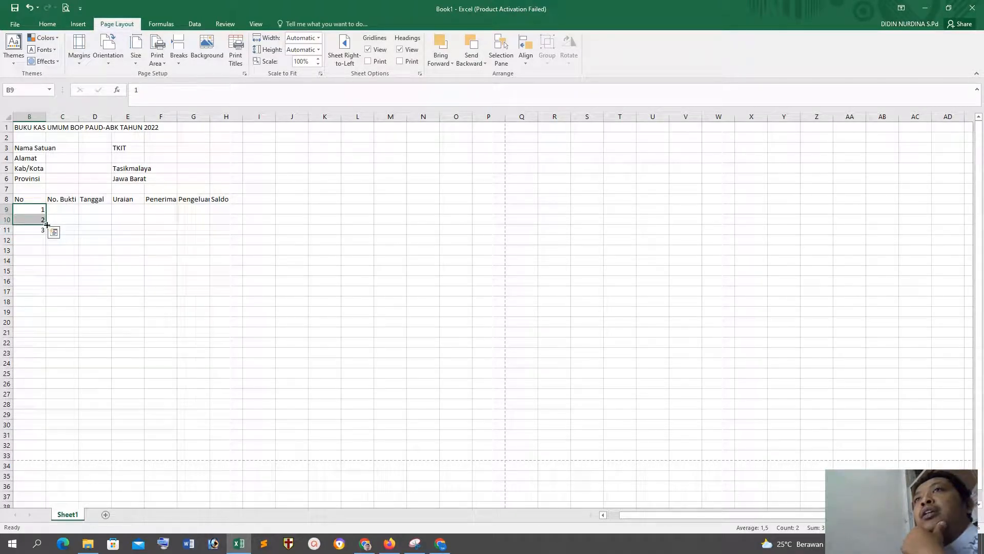
{"action": "left_click_drag", "start_coordinate": [46, 222], "coordinate": [55, 412]}
{"action": "left_click", "coordinate": [239, 320]}
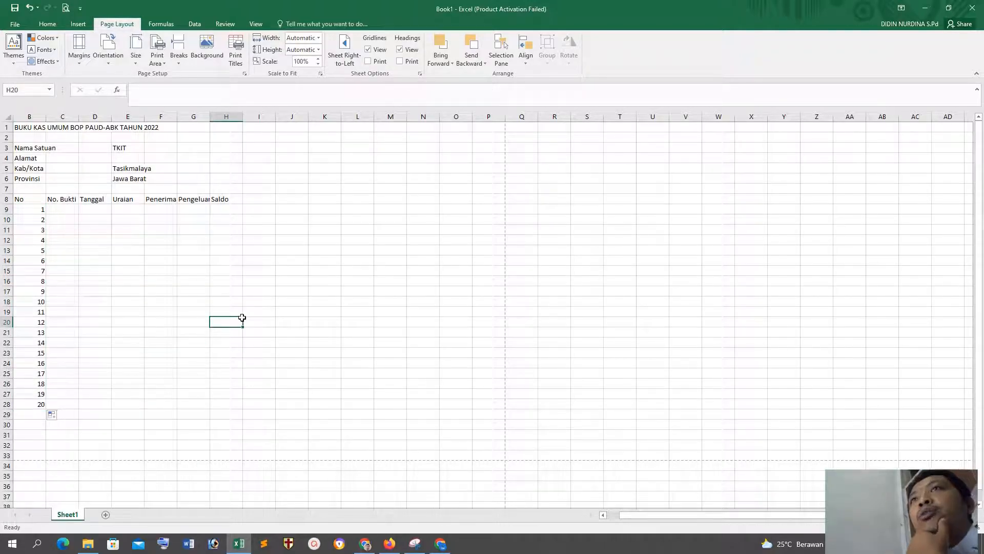
Step: Apply All Borders to the table range B8:H28
{"action": "left_click_drag", "start_coordinate": [23, 200], "coordinate": [214, 405]}
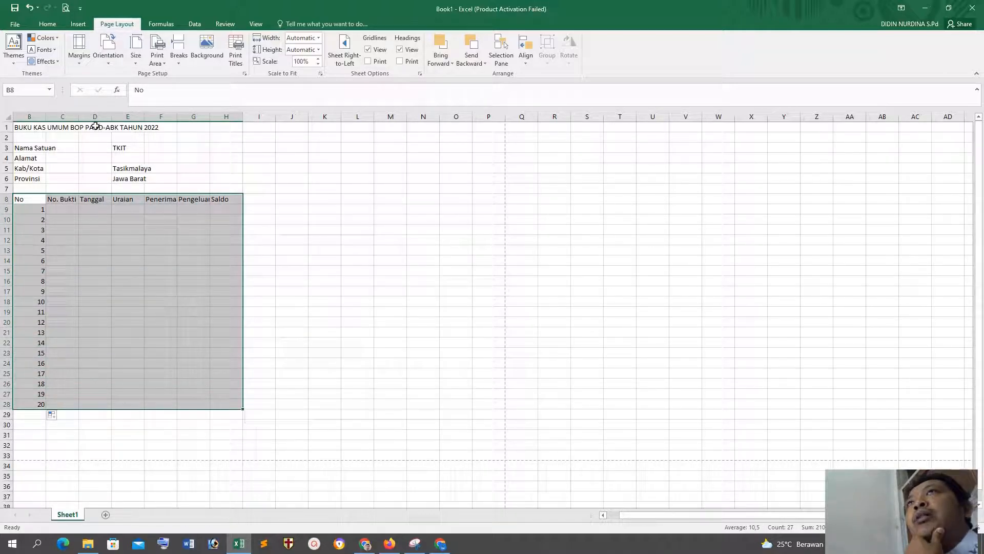
{"action": "left_click", "coordinate": [52, 27]}
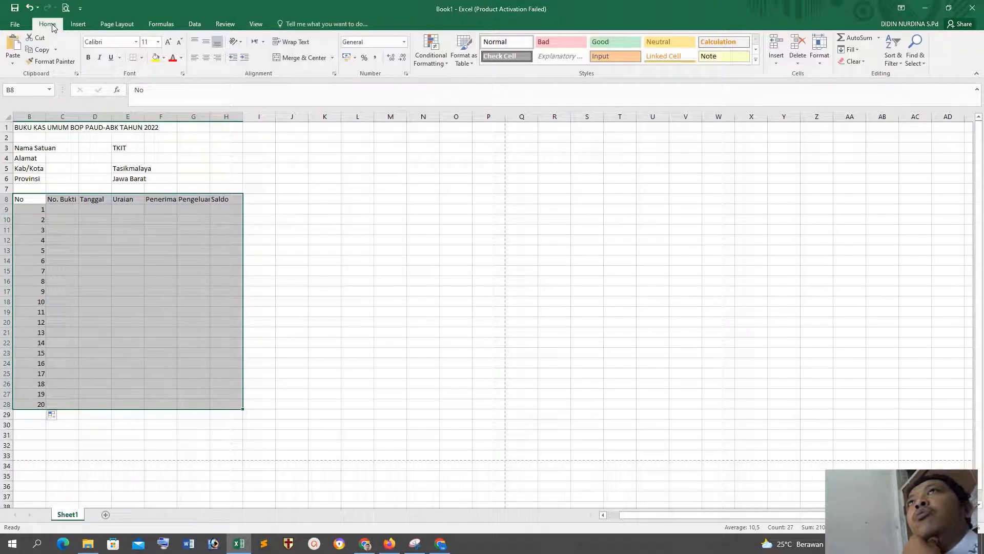
{"action": "left_click", "coordinate": [143, 58]}
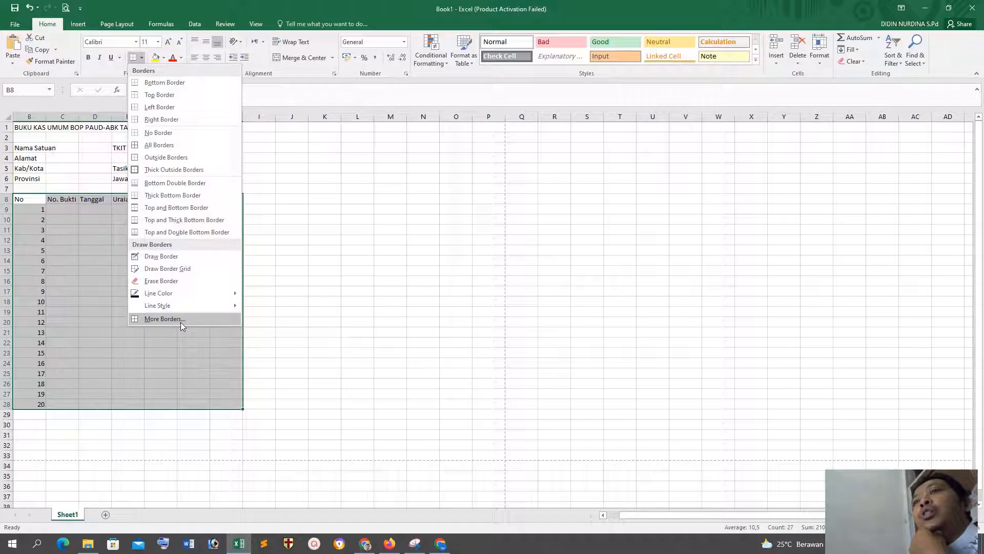
{"action": "left_click", "coordinate": [156, 146]}
{"action": "left_click", "coordinate": [421, 232]}
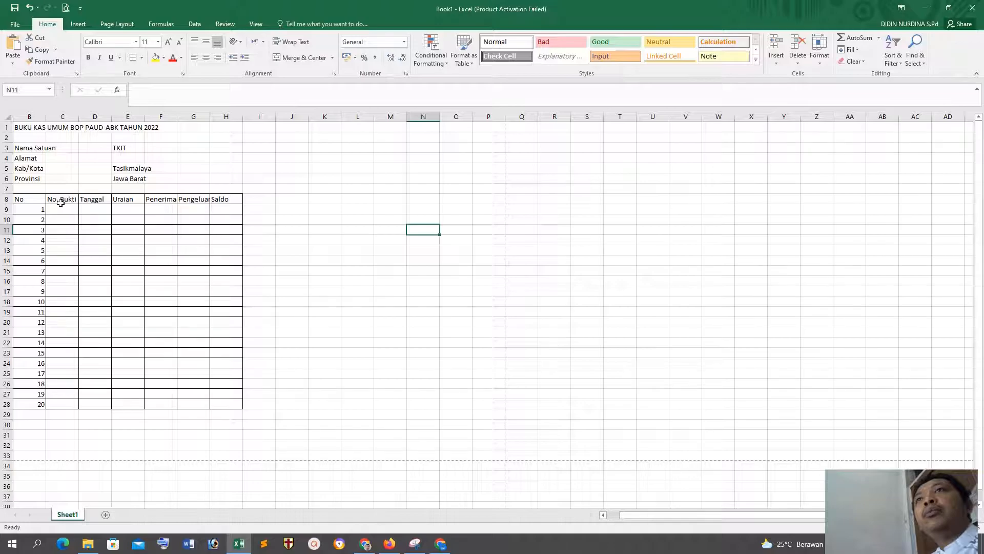
Step: Centre the numbers in B9:B28 vertically and horizontally, temporarily making row 9 taller to show the alignment
{"action": "left_click_drag", "start_coordinate": [42, 207], "coordinate": [37, 406]}
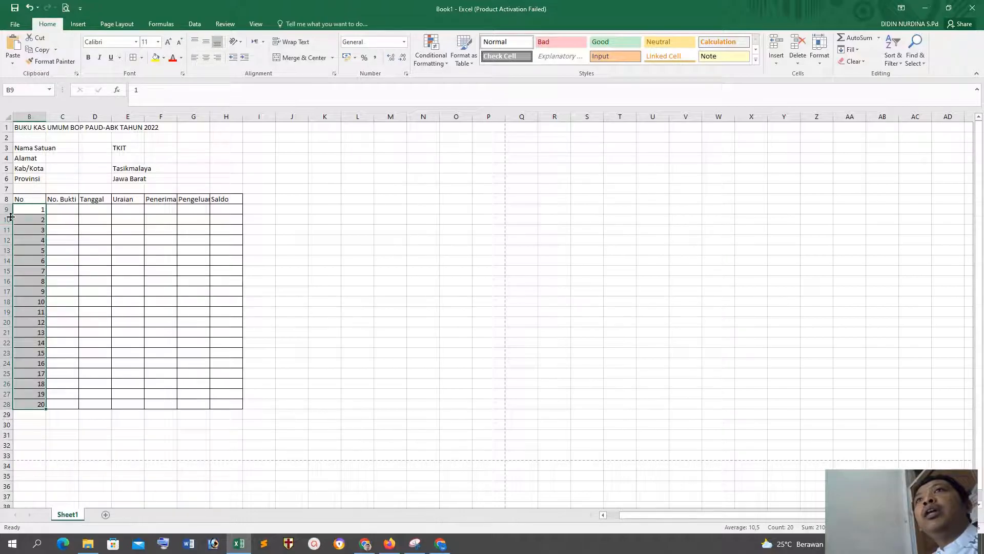
{"action": "left_click_drag", "start_coordinate": [8, 214], "coordinate": [35, 413]}
{"action": "left_click", "coordinate": [367, 248]}
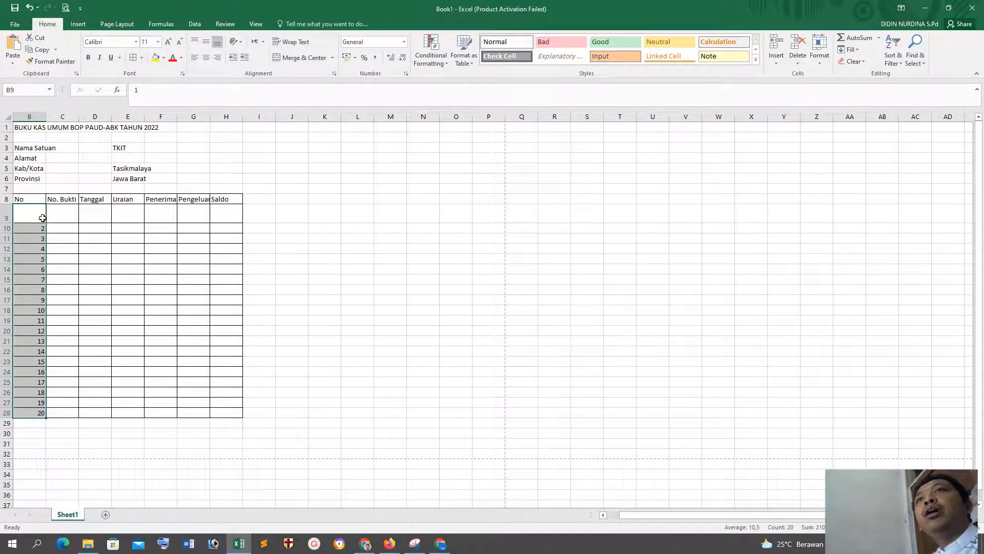
{"action": "left_click", "coordinate": [207, 43]}
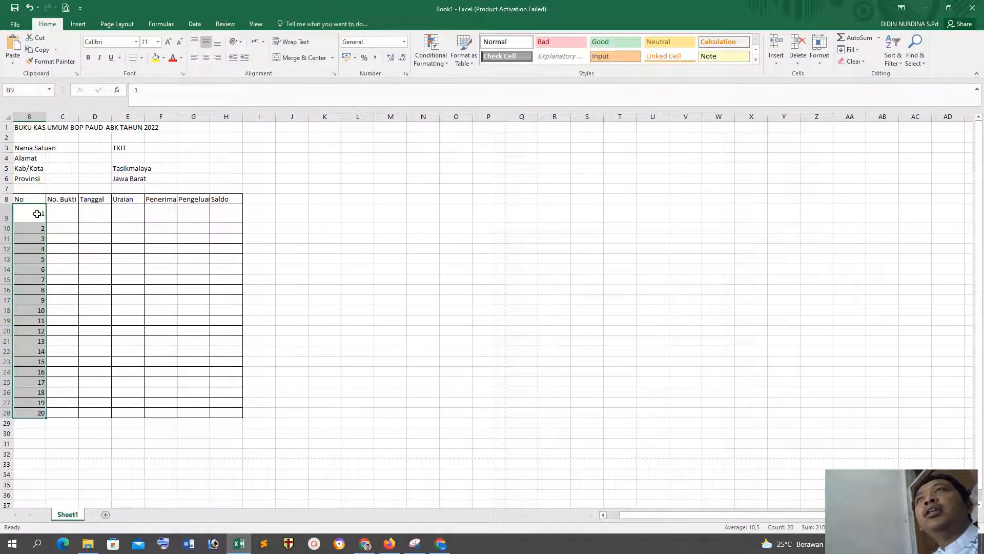
{"action": "left_click", "coordinate": [205, 57]}
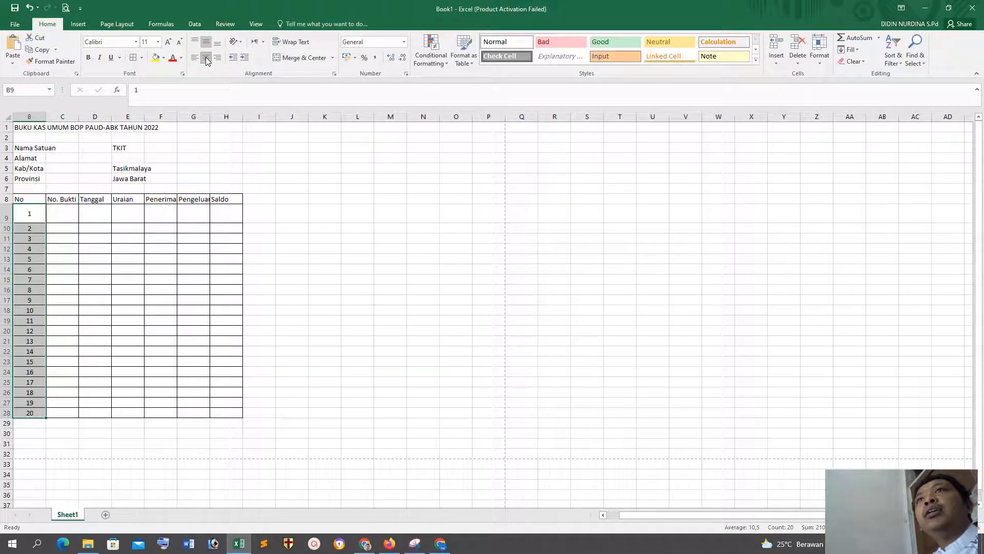
{"action": "left_click", "coordinate": [382, 257]}
{"action": "left_click_drag", "start_coordinate": [7, 223], "coordinate": [7, 216]}
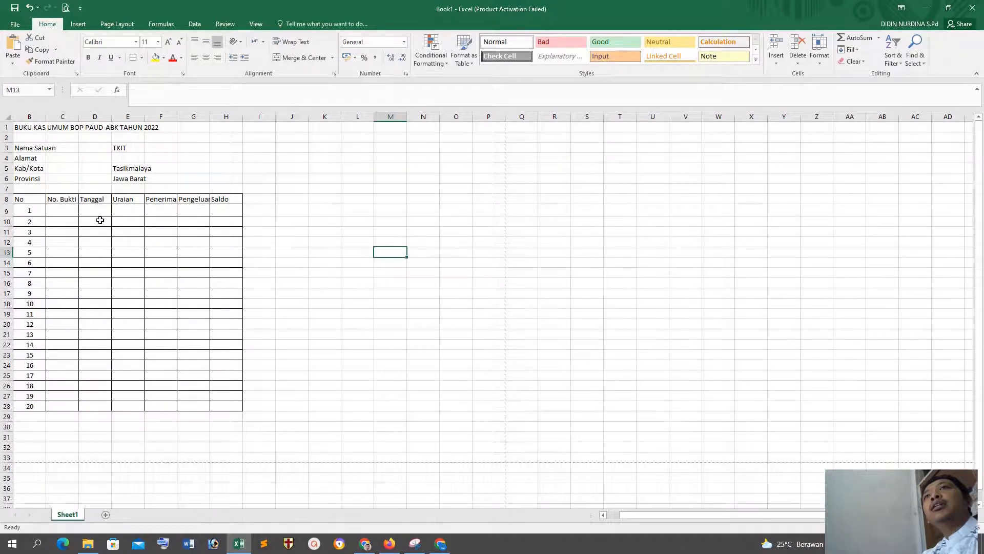
{"action": "left_click", "coordinate": [328, 234]}
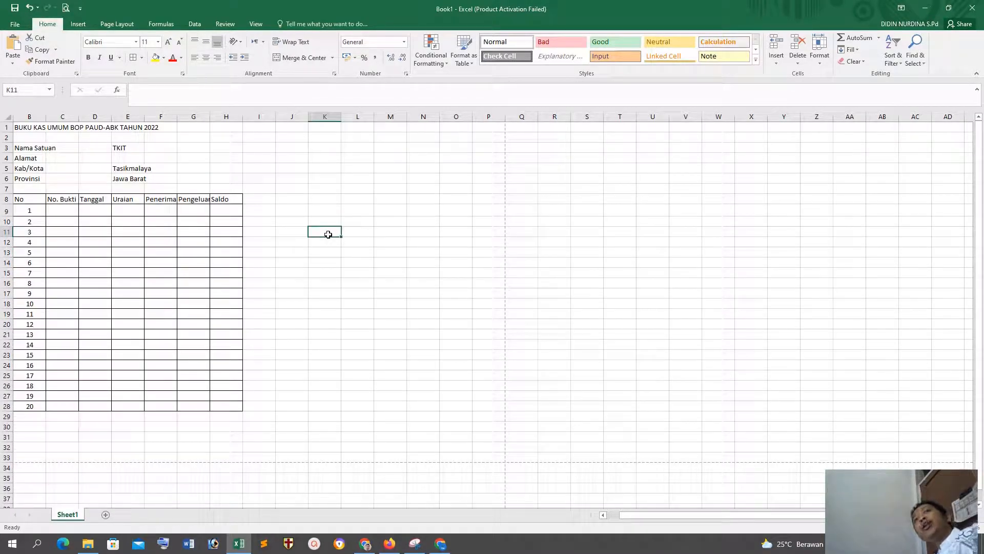
Step: Format the table headings in B8:H8 as centred, bold, 12-point Arial Narrow text
{"action": "left_click_drag", "start_coordinate": [9, 216], "coordinate": [232, 199]}
{"action": "left_click", "coordinate": [205, 57]}
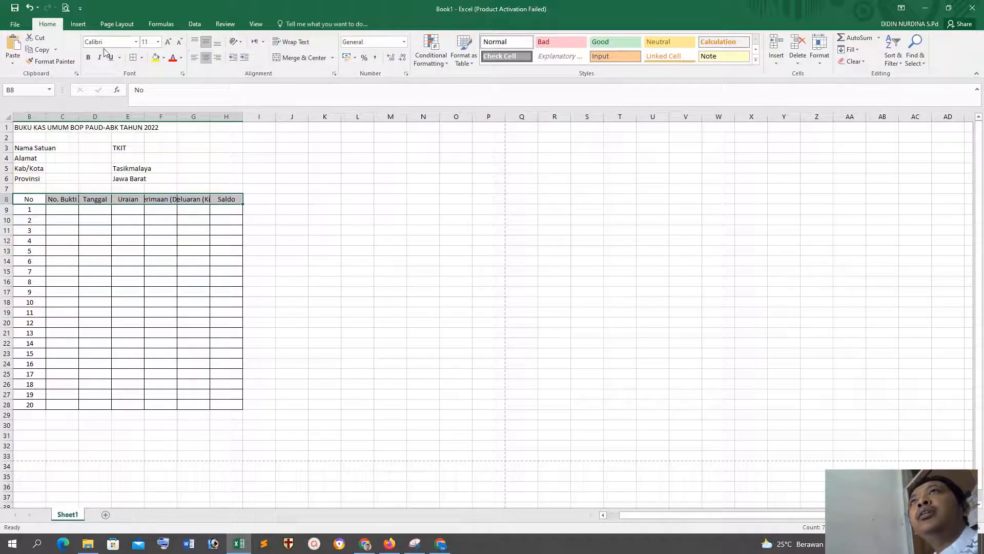
{"action": "left_click", "coordinate": [88, 59]}
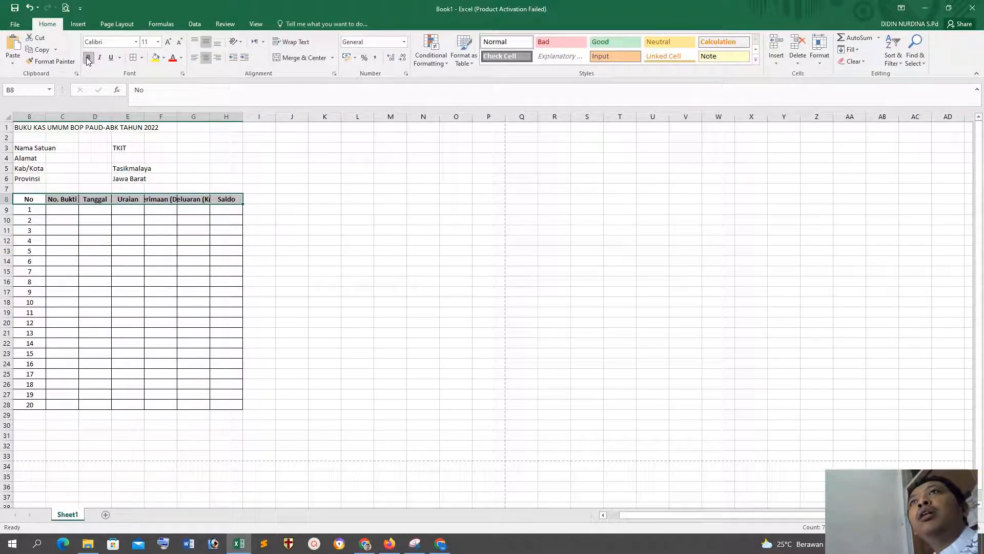
{"action": "left_click", "coordinate": [158, 42]}
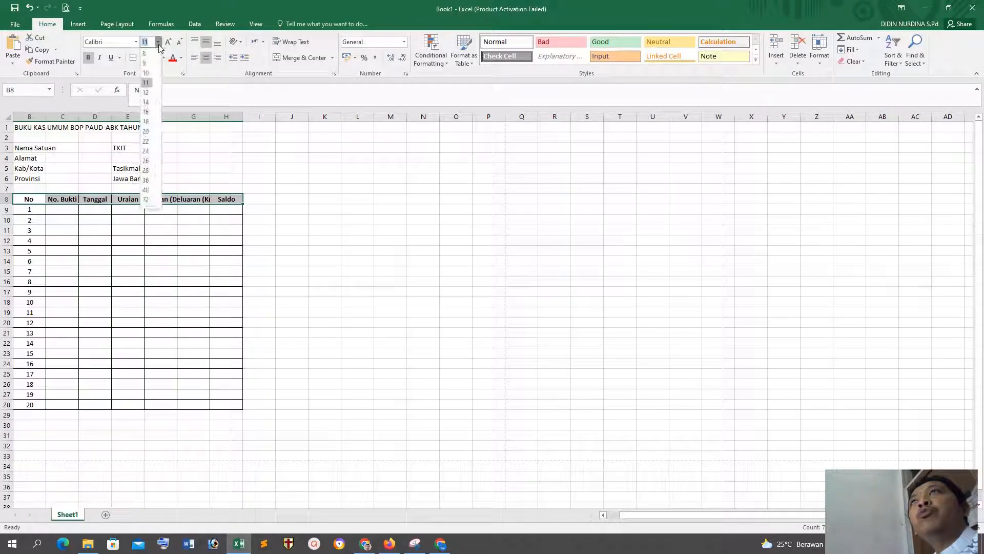
{"action": "left_click", "coordinate": [147, 94]}
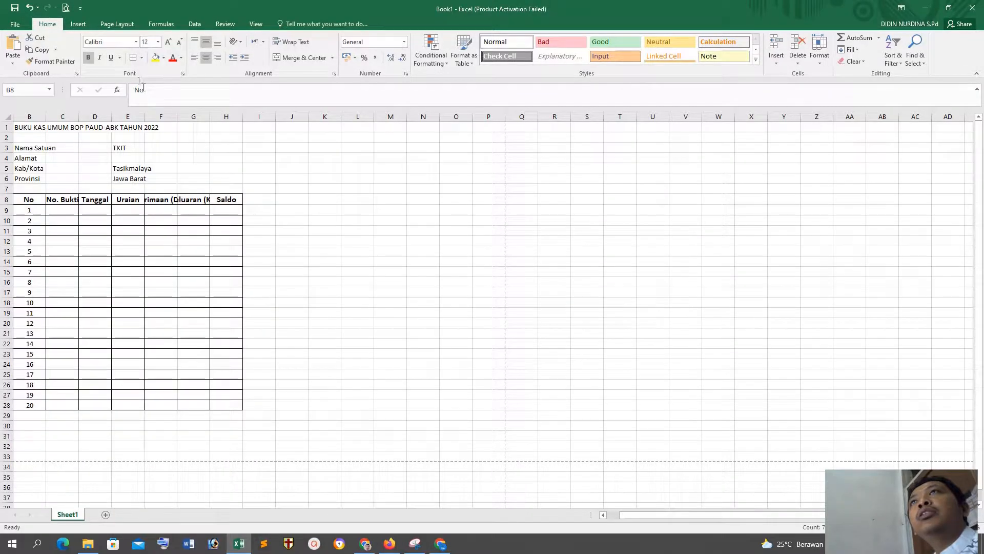
{"action": "left_click", "coordinate": [136, 42]}
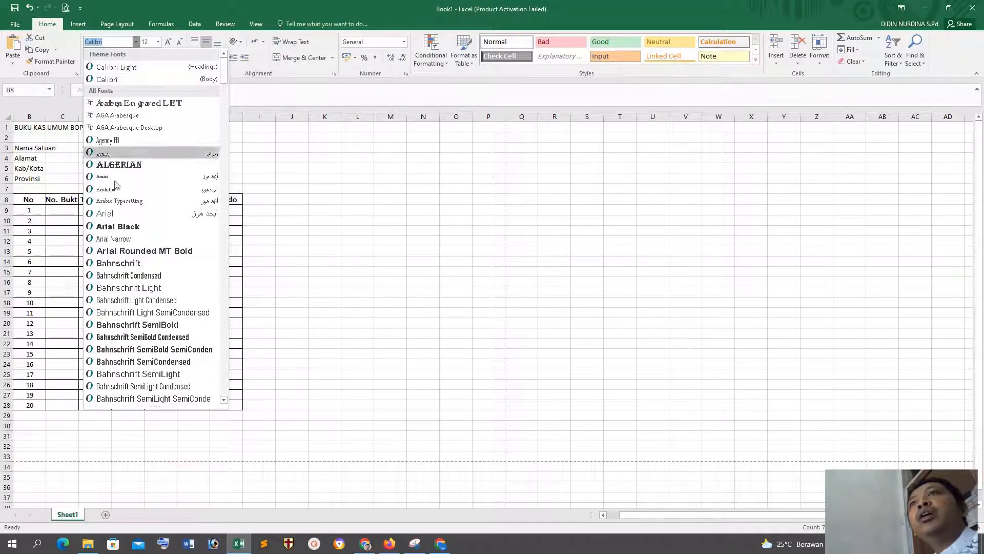
{"action": "left_click", "coordinate": [107, 238]}
{"action": "left_click", "coordinate": [352, 240]}
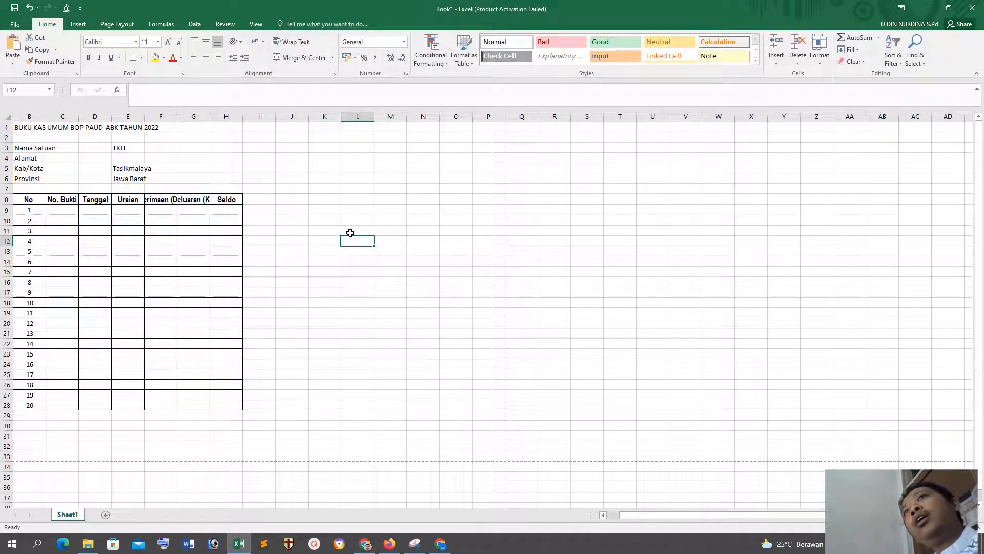
Step: Narrow the No column to fit its numbers and check the page layout in the print preview
{"action": "left_click_drag", "start_coordinate": [46, 114], "coordinate": [32, 113]}
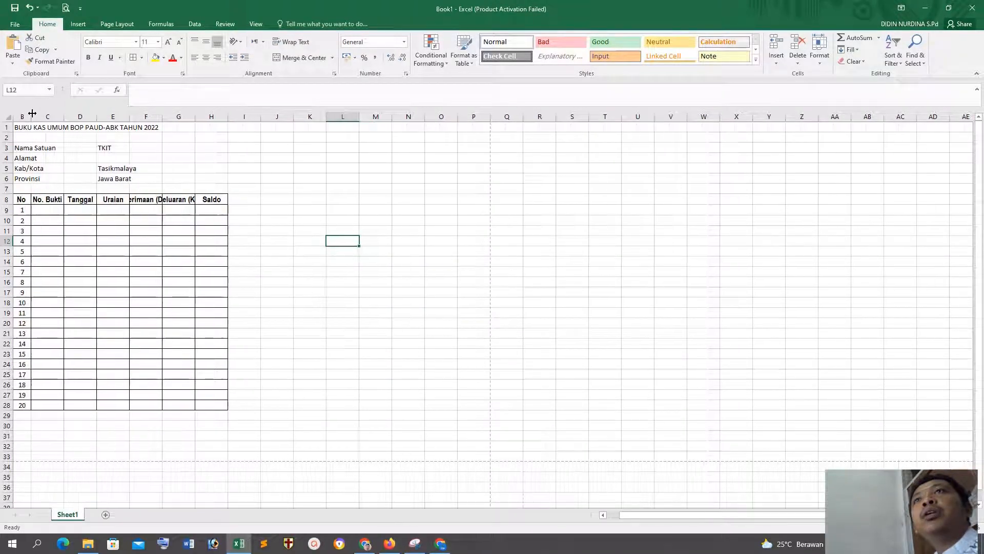
{"action": "left_click", "coordinate": [324, 323]}
{"action": "left_click", "coordinate": [65, 8]}
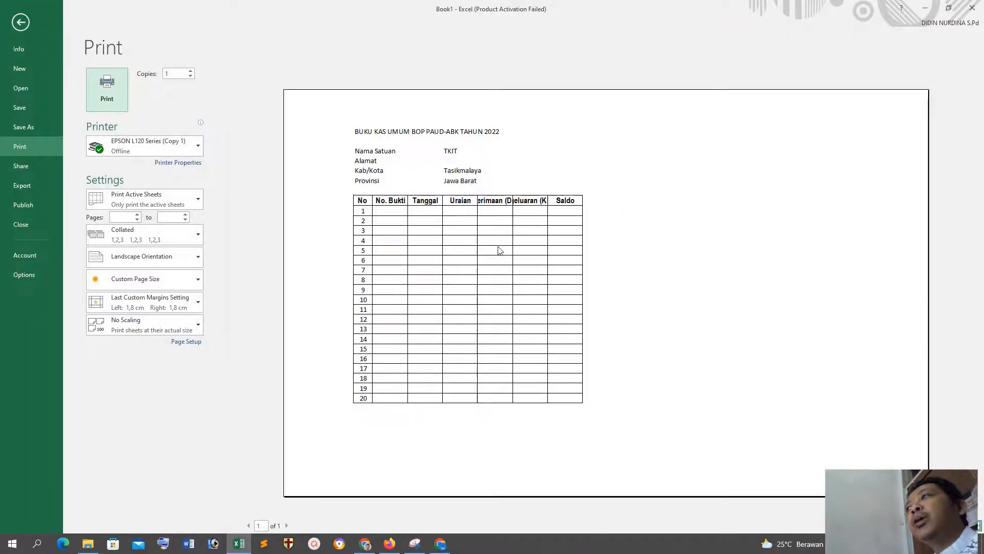
{"action": "left_click", "coordinate": [20, 22]}
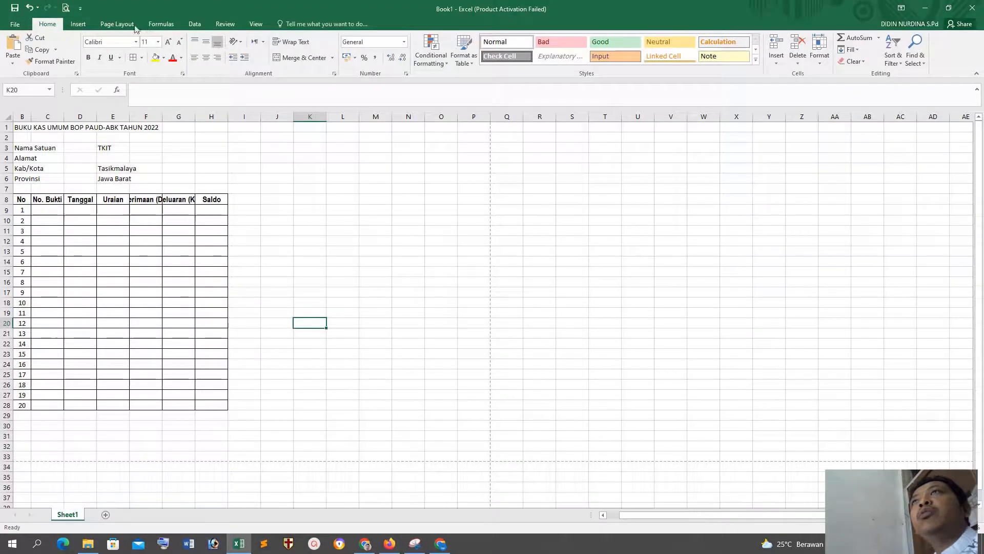
Step: Change the page orientation to Portrait in the page setup
{"action": "left_click", "coordinate": [117, 24]}
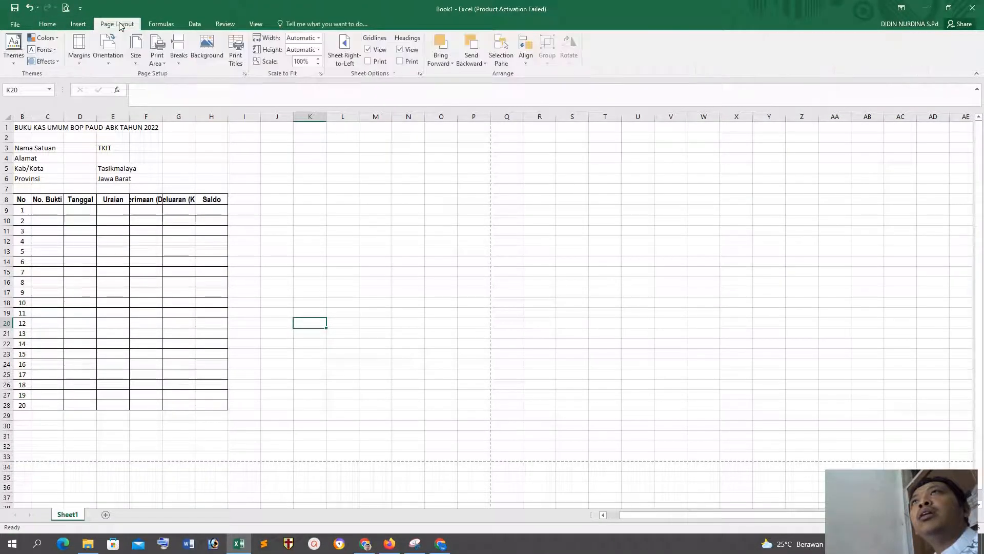
{"action": "left_click", "coordinate": [245, 73]}
{"action": "left_click", "coordinate": [186, 183]}
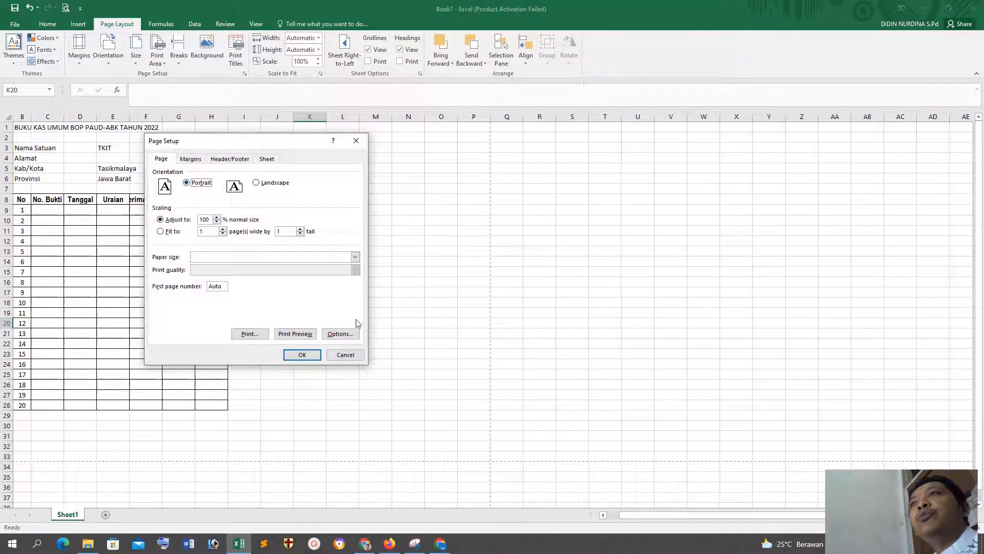
{"action": "left_click", "coordinate": [302, 355]}
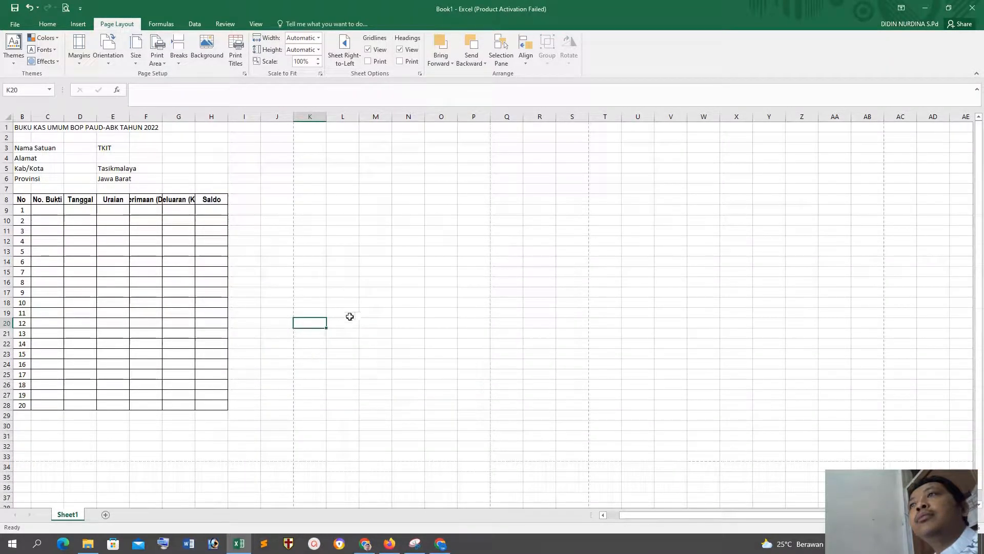
{"action": "left_click", "coordinate": [352, 311]}
Step: Widen the No. Bukti, Tanggal and Uraian columns and switch the page orientation to Landscape
{"action": "left_click_drag", "start_coordinate": [63, 123], "coordinate": [201, 120]}
{"action": "left_click", "coordinate": [245, 74]}
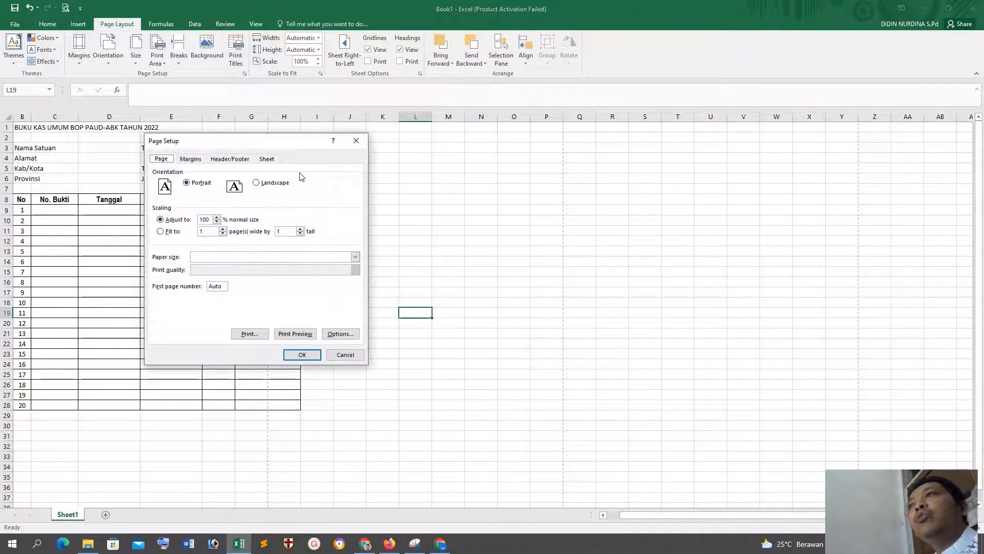
{"action": "left_click", "coordinate": [302, 354]}
{"action": "key", "text": "Up"}
{"action": "key", "text": "Up"}
Step: Widen the Uraian, Penerimaan (Debit), Pengeluaran (Kredit) and Saldo columns to use the landscape page and fit their headings
{"action": "left_click_drag", "start_coordinate": [202, 117], "coordinate": [206, 117]}
{"action": "left_click_drag", "start_coordinate": [304, 117], "coordinate": [508, 117]}
{"action": "left_click", "coordinate": [613, 176]}
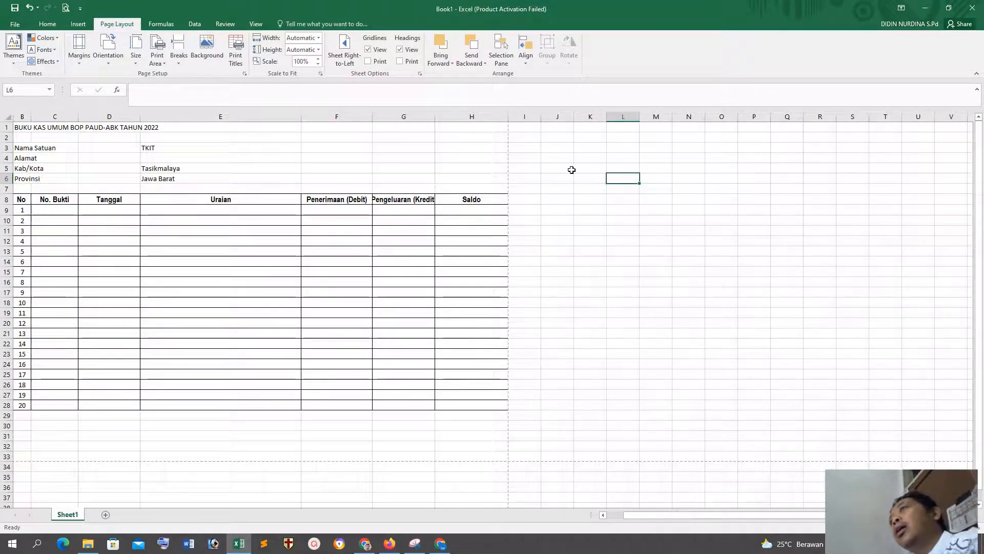
{"action": "left_click_drag", "start_coordinate": [435, 113], "coordinate": [447, 113]}
Step: Narrow the Penerimaan (Debit) and Pengeluaran (Kredit) columns so the whole table fits within the page break
{"action": "left_click", "coordinate": [364, 232]}
{"action": "left_click", "coordinate": [354, 199]}
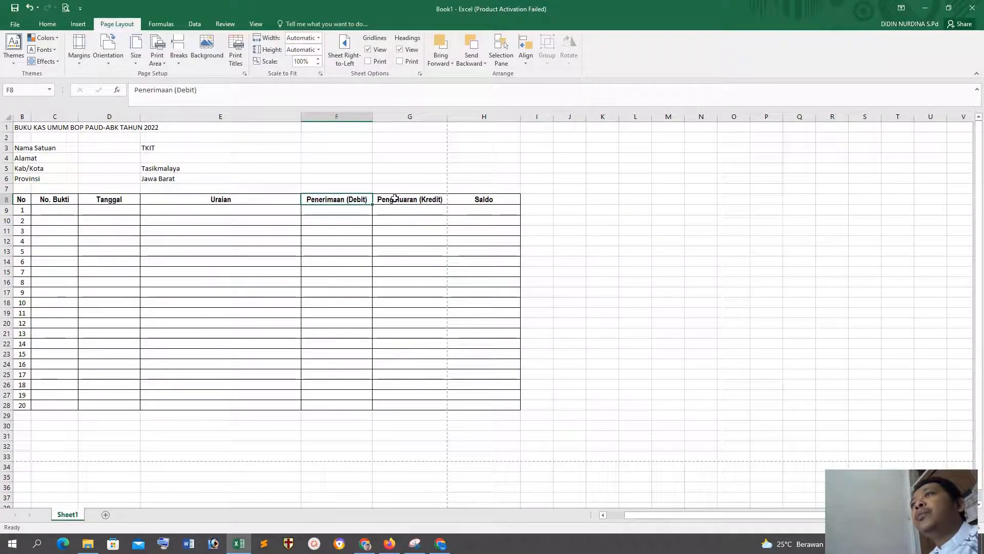
{"action": "left_click_drag", "start_coordinate": [373, 116], "coordinate": [351, 115]}
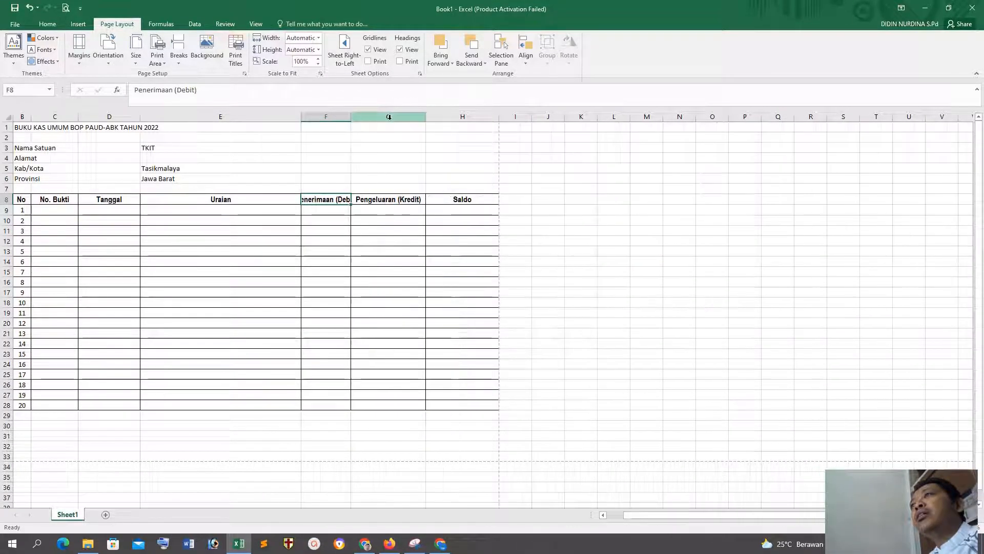
{"action": "left_click_drag", "start_coordinate": [426, 116], "coordinate": [397, 117]}
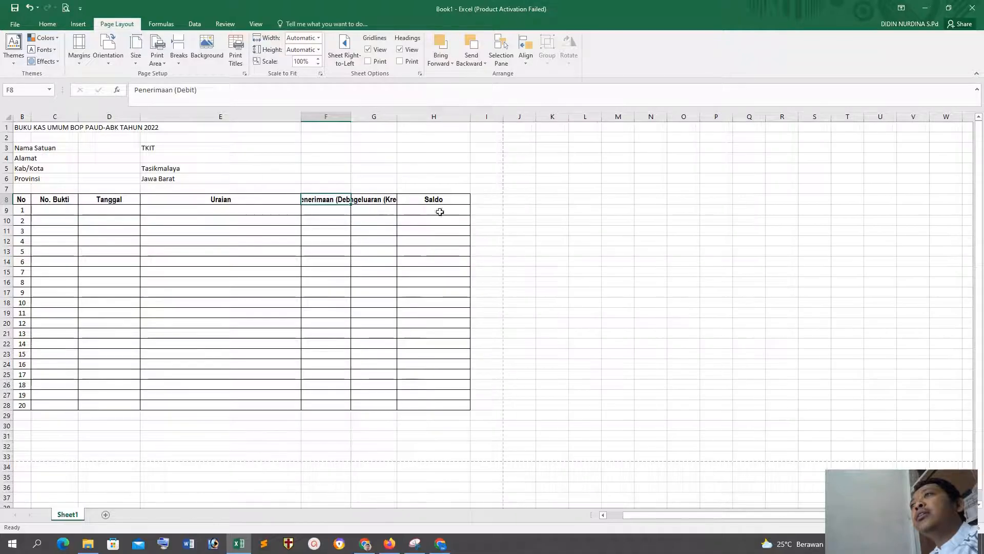
{"action": "left_click", "coordinate": [528, 272]}
Step: Wrap the text of the Penerimaan (Debit) and Pengeluaran (Kredit) headings in F8:G8
{"action": "left_click_drag", "start_coordinate": [329, 199], "coordinate": [373, 198]}
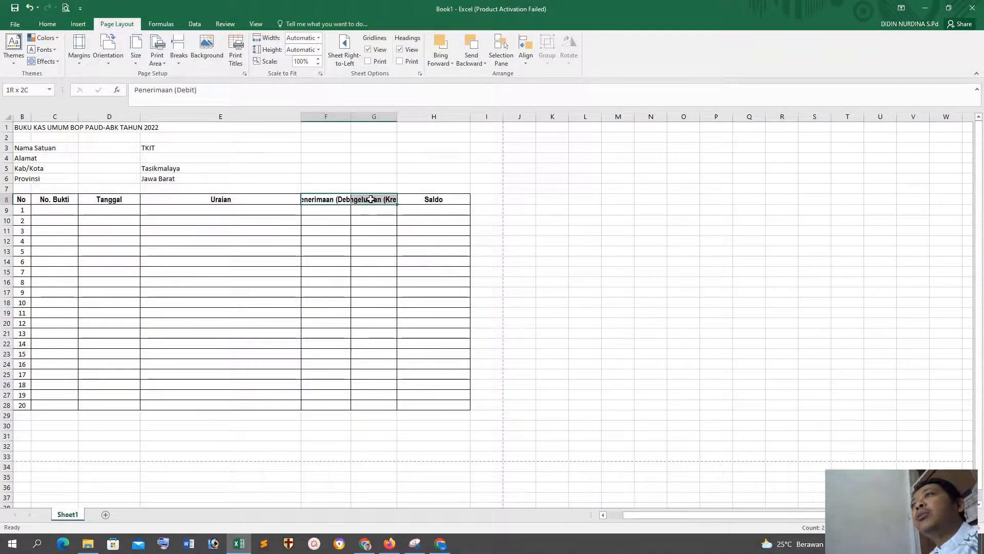
{"action": "left_click", "coordinate": [46, 24]}
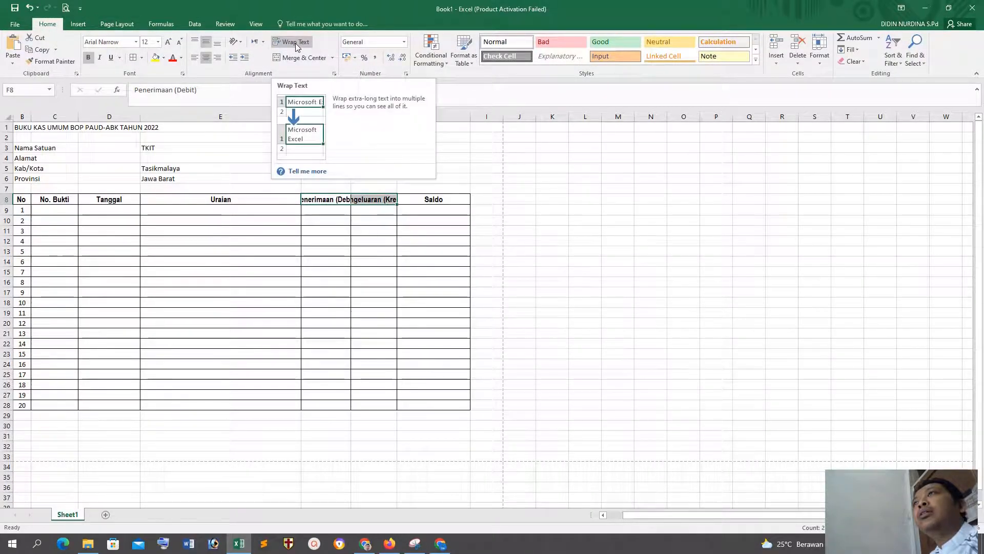
{"action": "left_click", "coordinate": [550, 230]}
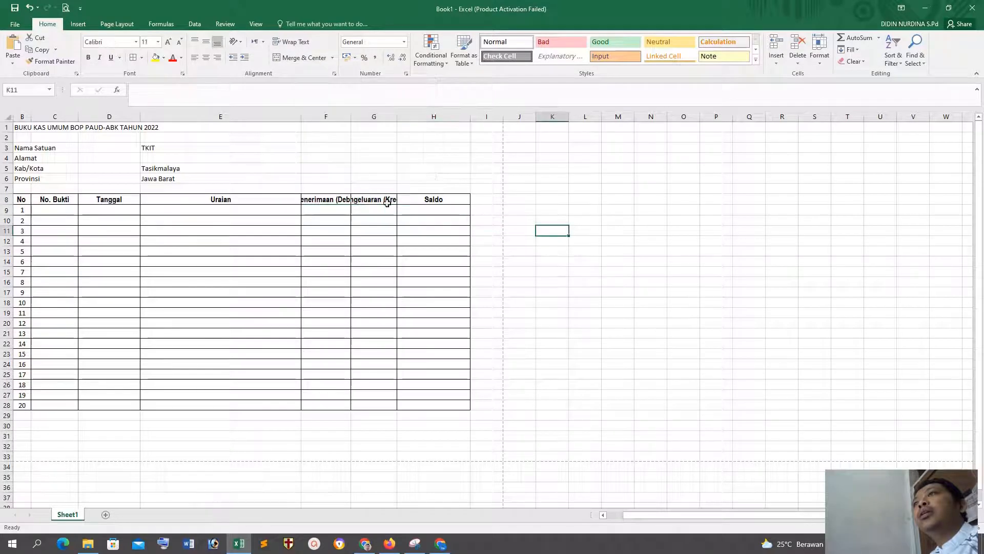
{"action": "left_click_drag", "start_coordinate": [308, 197], "coordinate": [365, 199]}
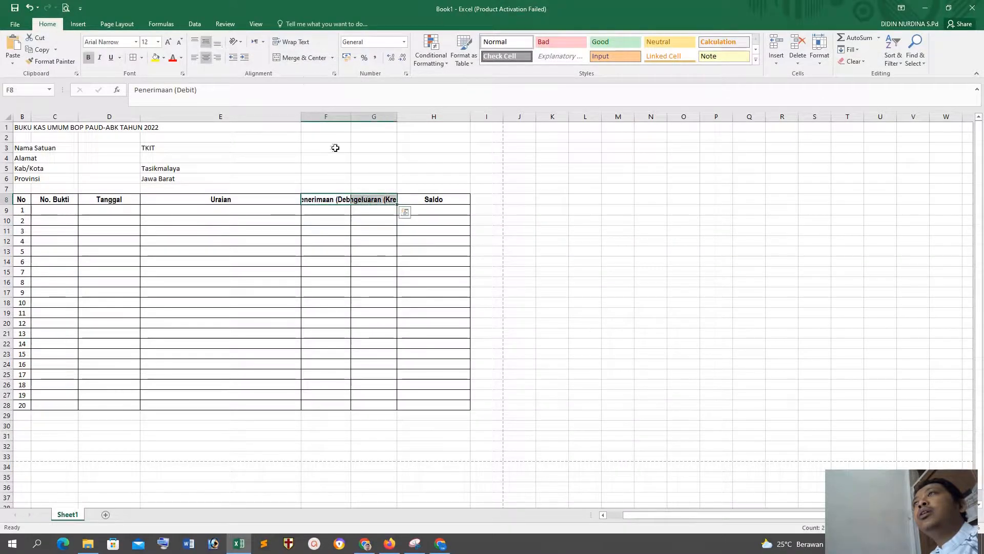
{"action": "left_click", "coordinate": [283, 44]}
{"action": "left_click", "coordinate": [547, 241]}
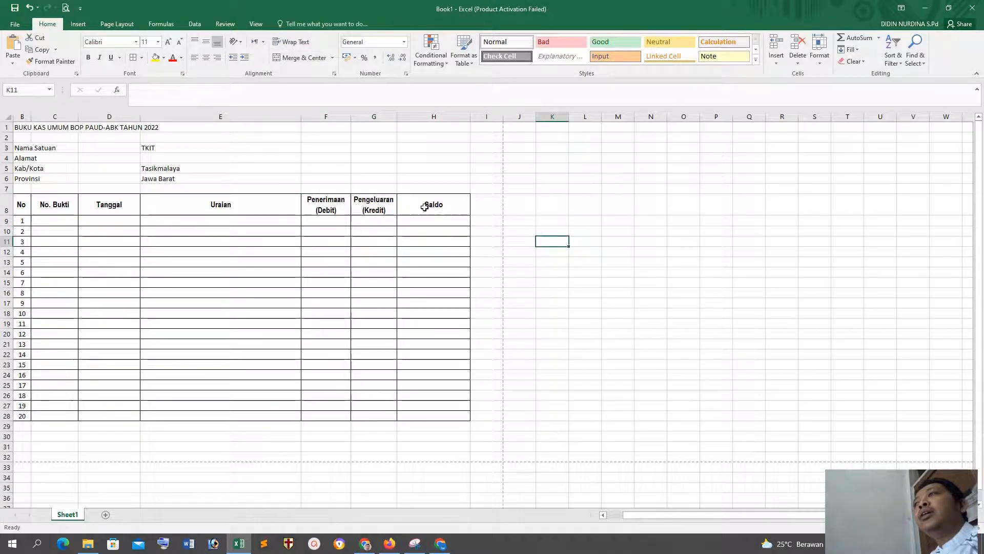
Step: Widen the No. Bukti column until the table reaches the page break, and check the layout in the print preview
{"action": "left_click", "coordinate": [605, 365]}
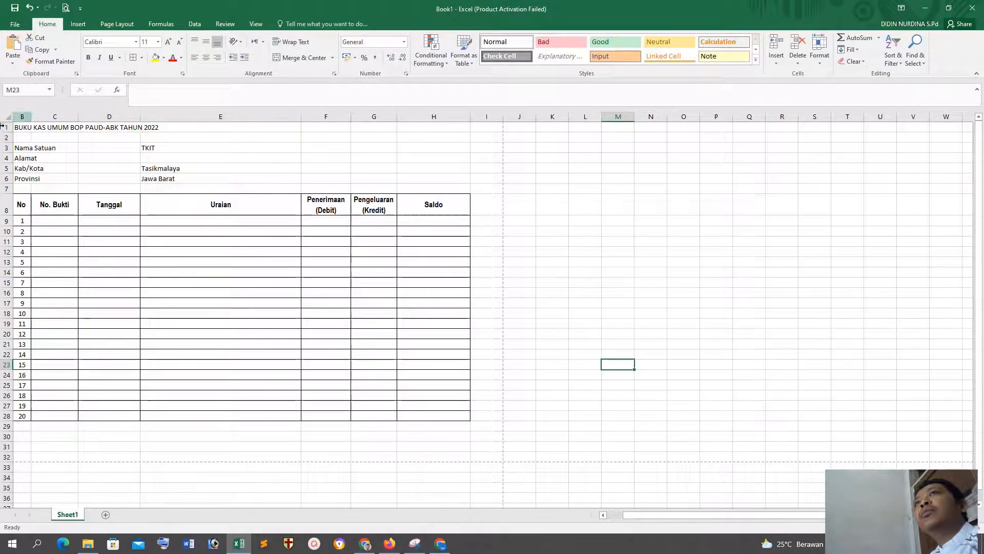
{"action": "left_click", "coordinate": [544, 284]}
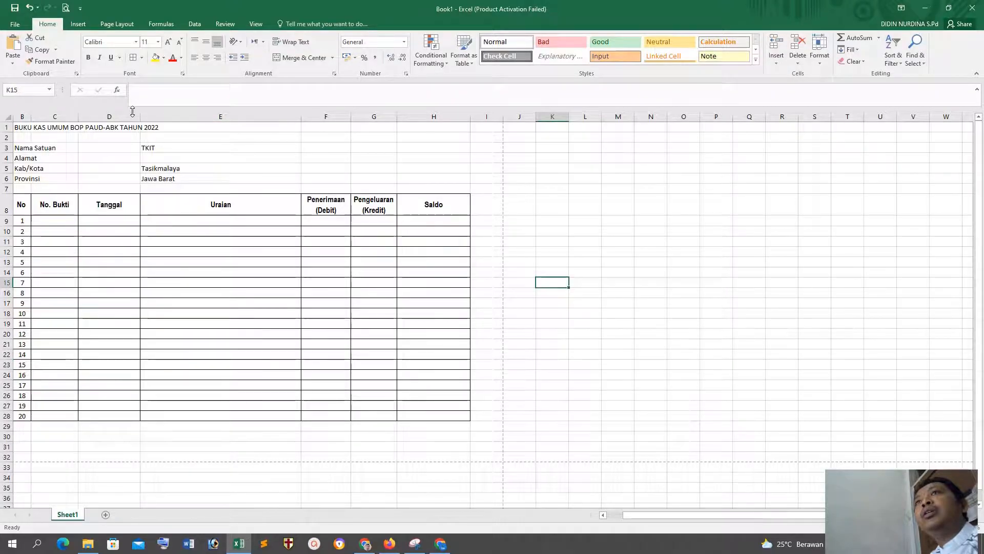
{"action": "left_click_drag", "start_coordinate": [78, 116], "coordinate": [103, 117]}
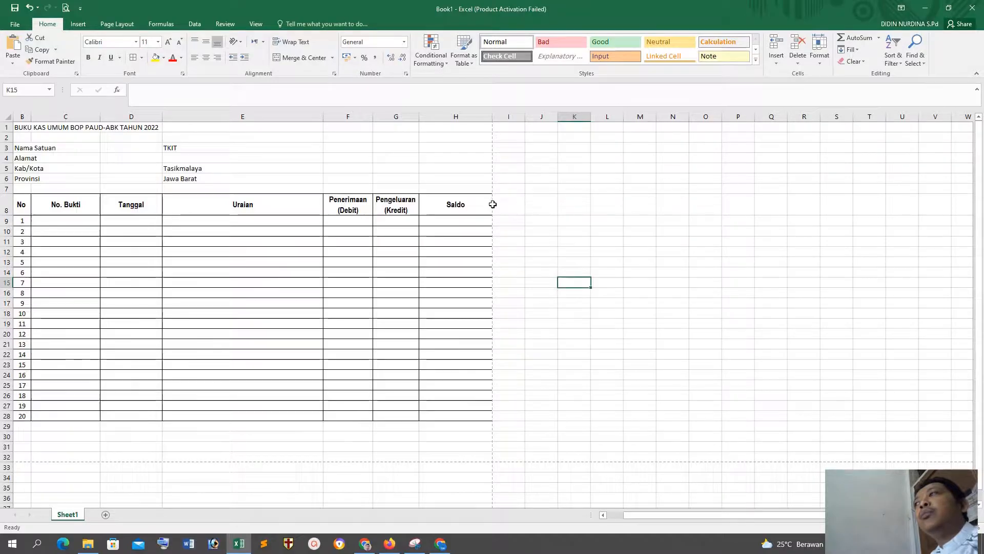
{"action": "left_click", "coordinate": [65, 7]}
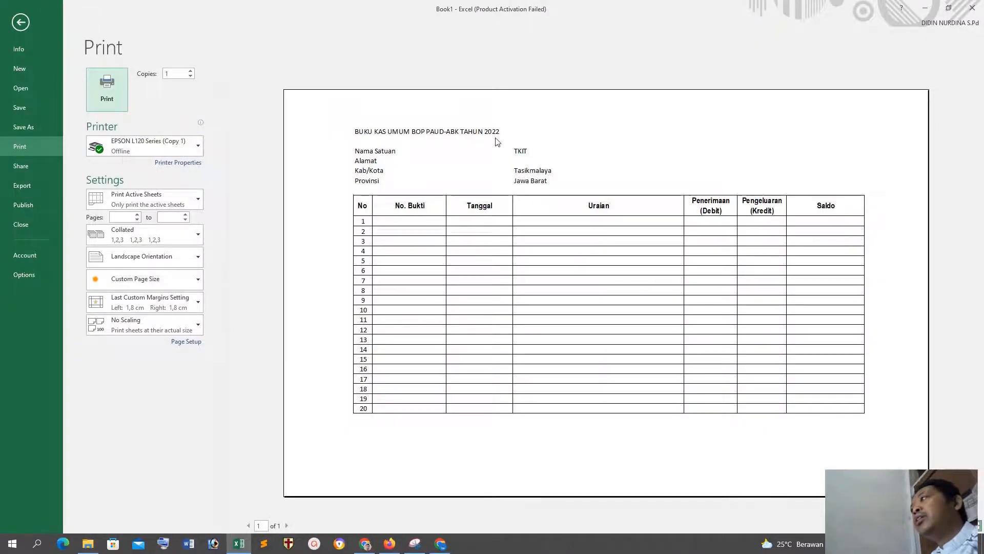
{"action": "left_click", "coordinate": [20, 22]}
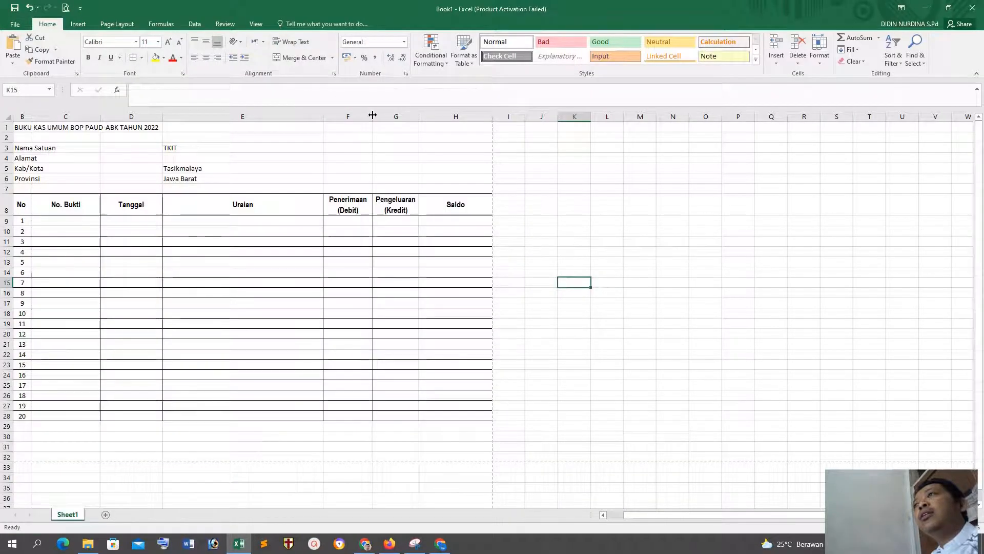
{"action": "left_click_drag", "start_coordinate": [396, 116], "coordinate": [343, 113]}
{"action": "left_click", "coordinate": [663, 359]}
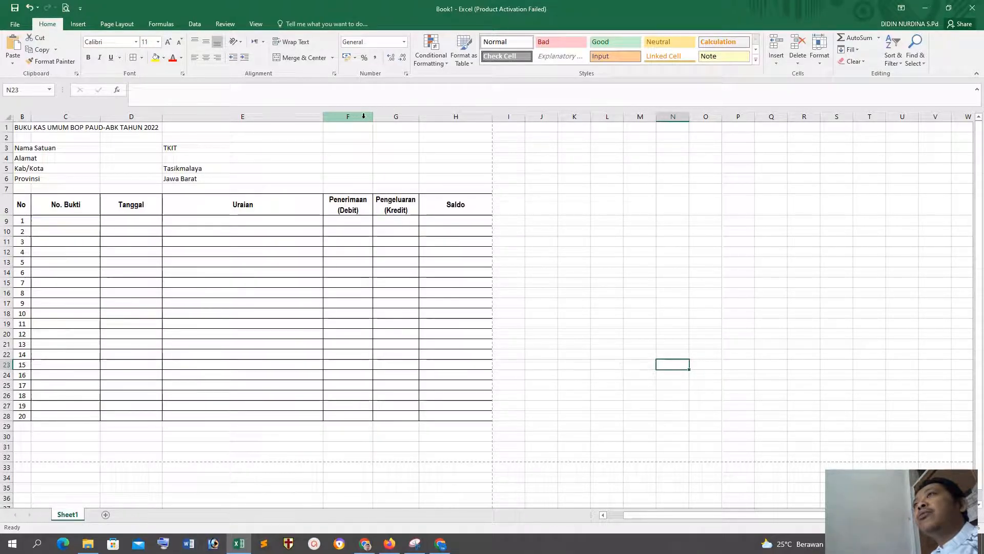
{"action": "left_click_drag", "start_coordinate": [348, 117], "coordinate": [410, 119]}
{"action": "left_click", "coordinate": [444, 158]}
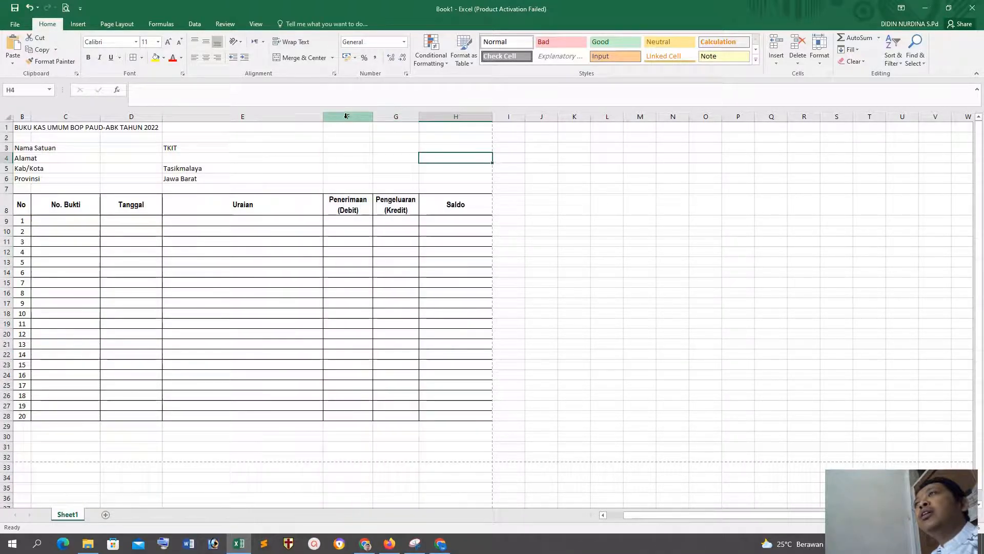
Step: Give the Penerimaan (Debit) and Pengeluaran (Kredit) columns the same width, trying 10 before settling on 15
{"action": "left_click_drag", "start_coordinate": [347, 116], "coordinate": [390, 117]}
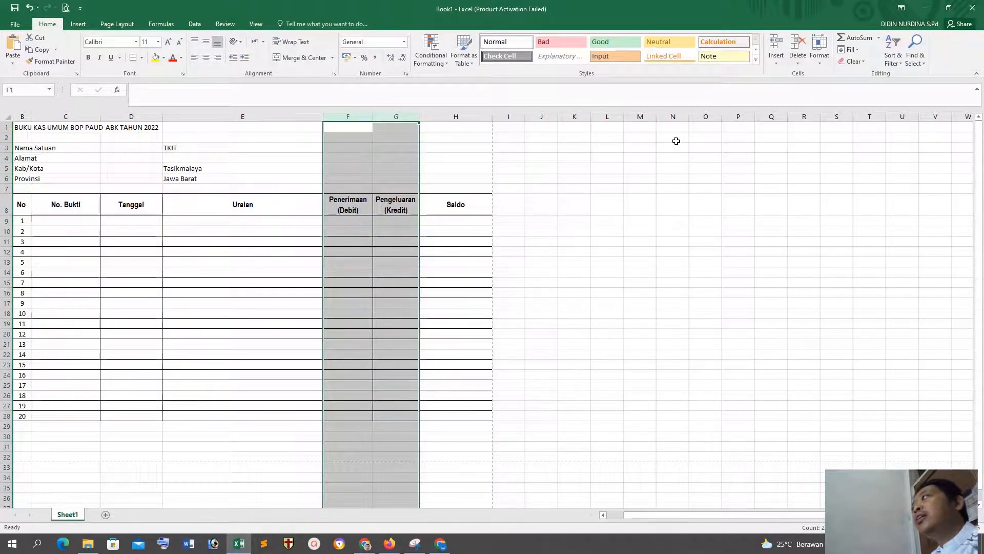
{"action": "left_click", "coordinate": [821, 65]}
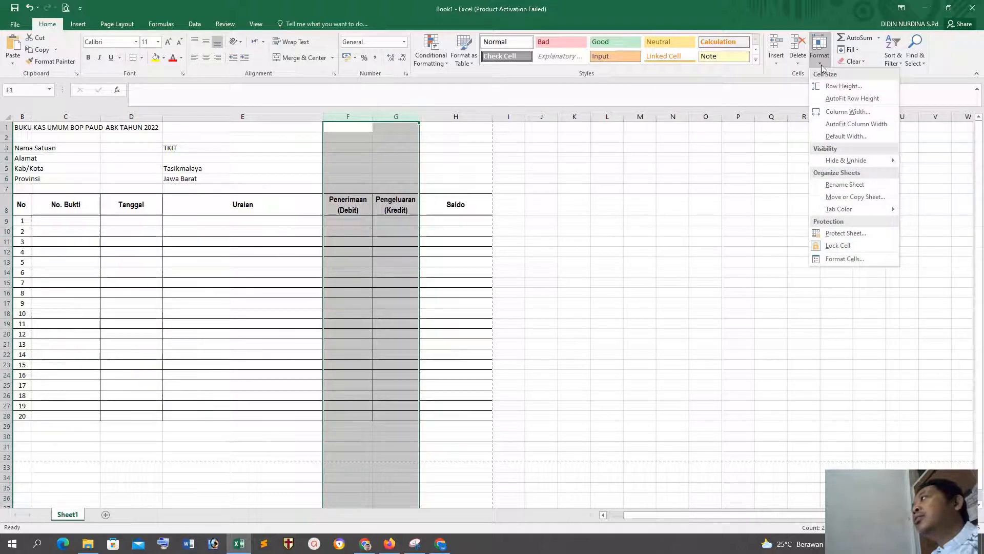
{"action": "left_click", "coordinate": [836, 112]}
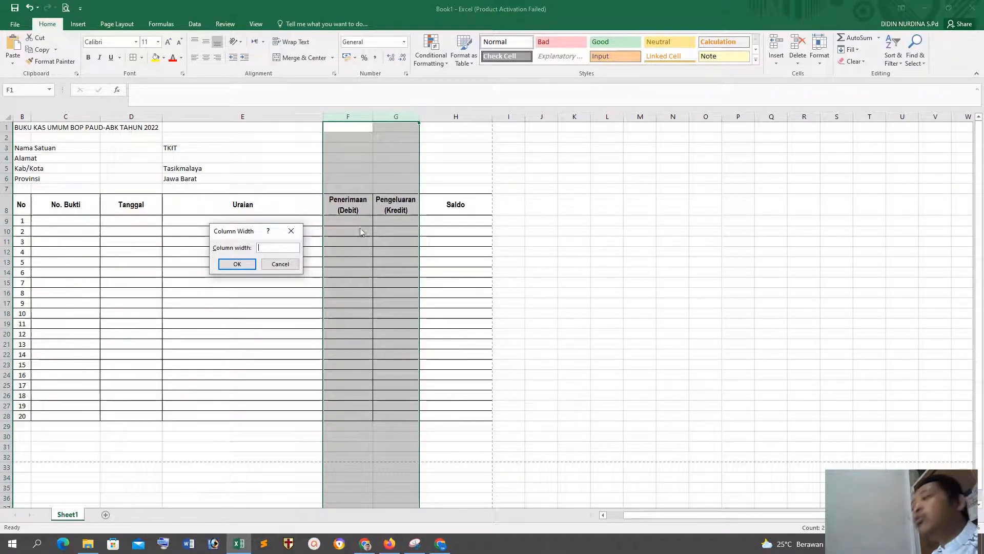
{"action": "key", "text": "Return"}
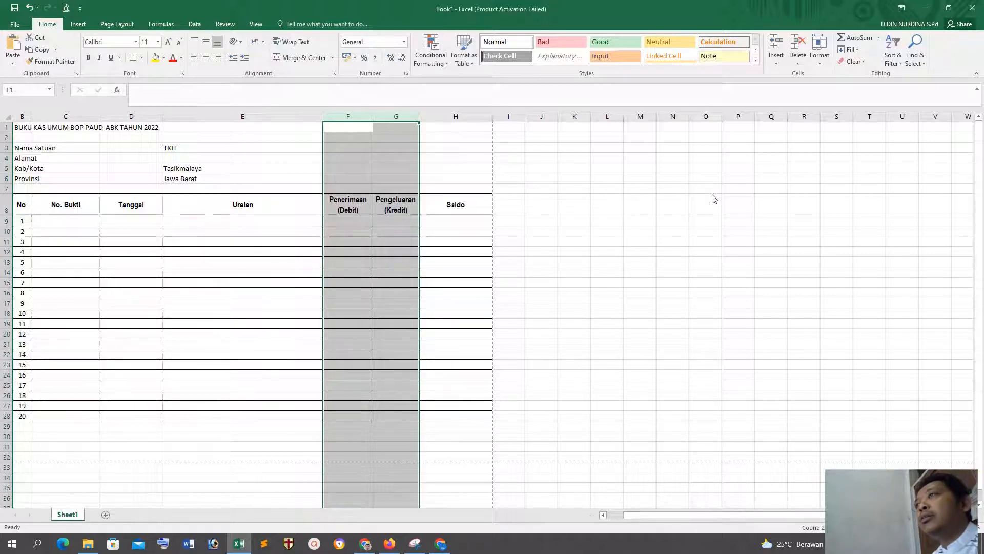
{"action": "left_click", "coordinate": [820, 59]}
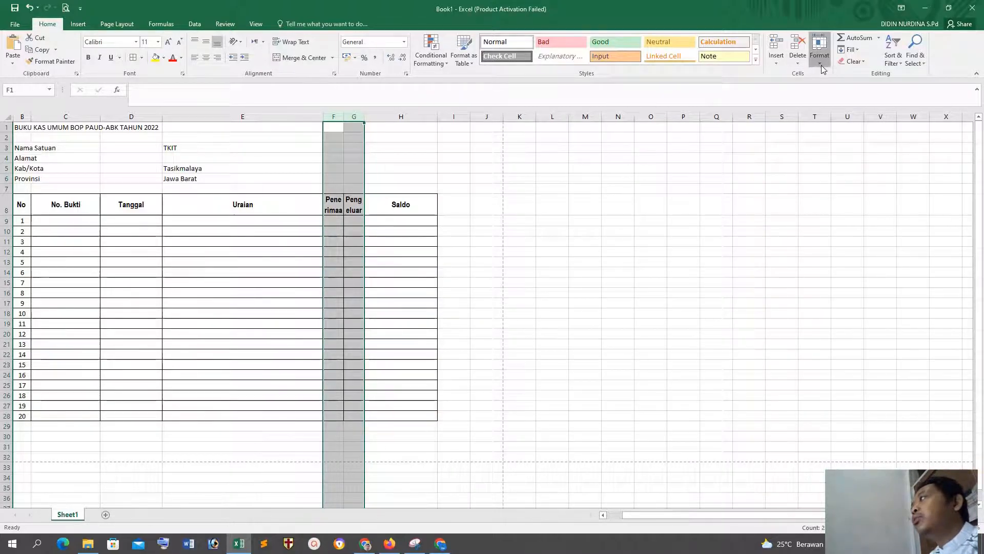
{"action": "left_click", "coordinate": [840, 108]}
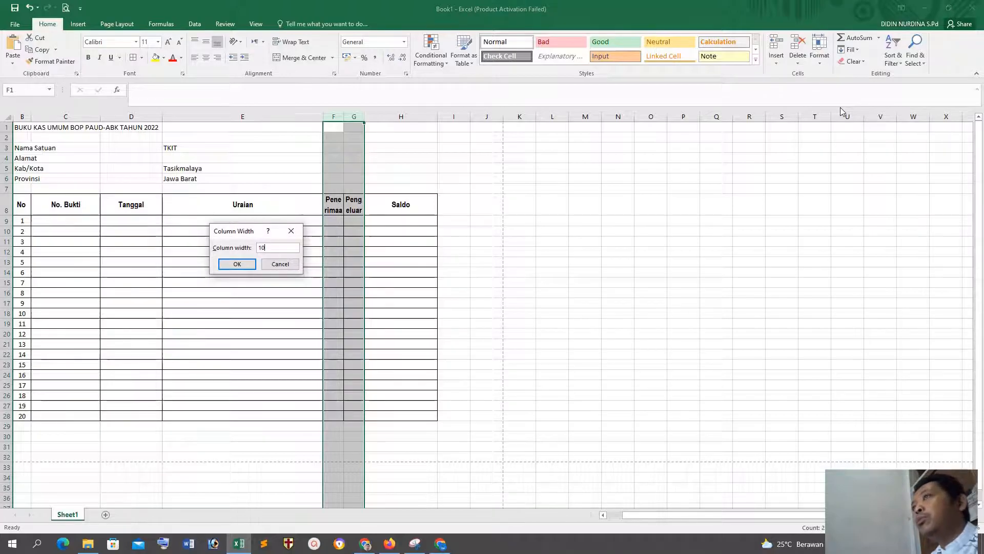
{"action": "type", "text": "10"}
{"action": "key", "text": "Return"}
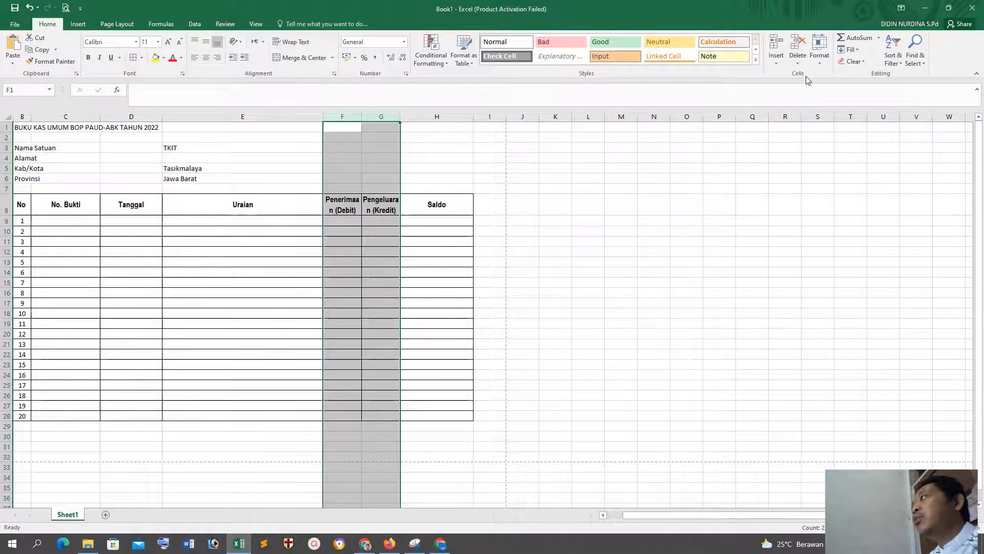
{"action": "left_click", "coordinate": [818, 63]}
{"action": "left_click", "coordinate": [840, 112]}
{"action": "type", "text": "15"}
{"action": "key", "text": "Return"}
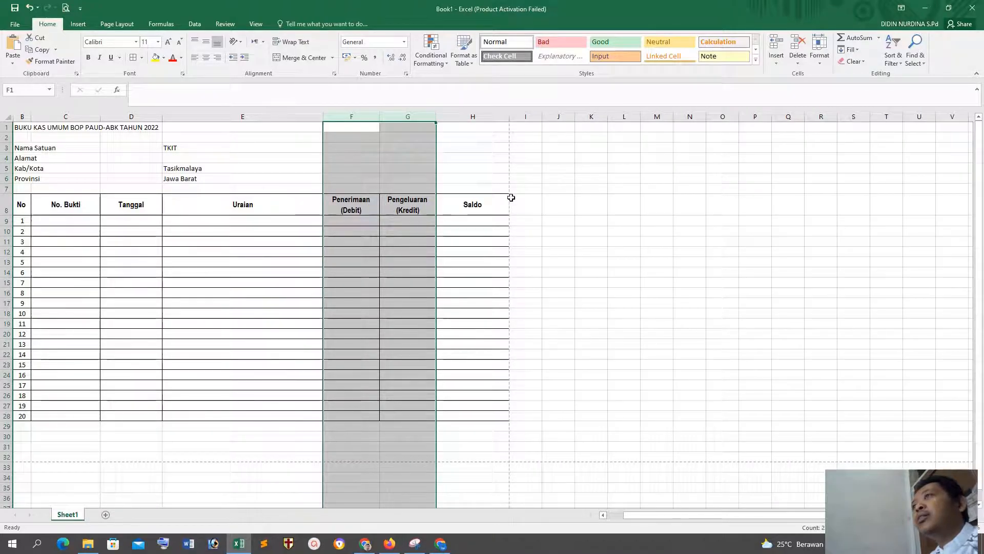
Step: Narrow the Saldo column slightly and widen the Tanggal column
{"action": "left_click", "coordinate": [590, 313]}
{"action": "left_click_drag", "start_coordinate": [509, 117], "coordinate": [500, 119]}
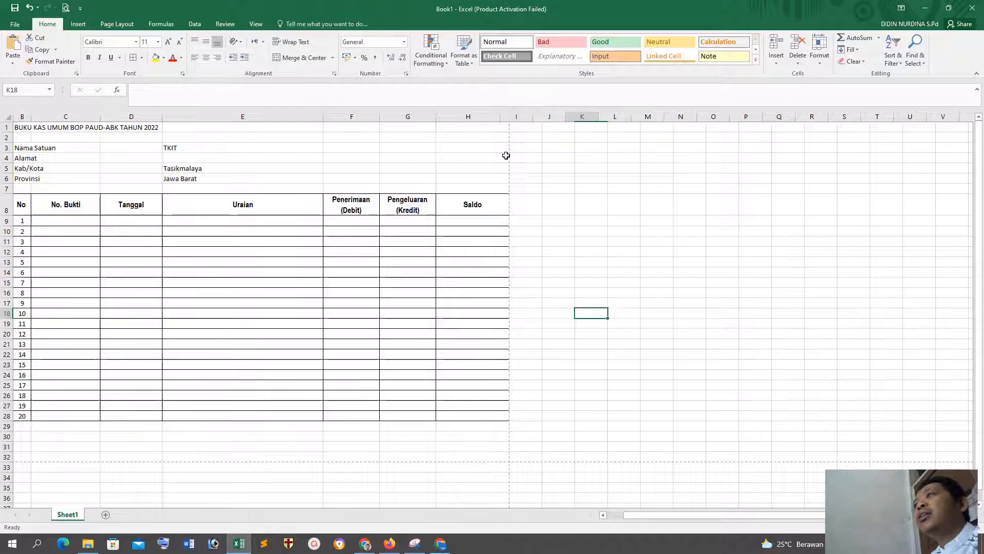
{"action": "left_click", "coordinate": [549, 220]}
{"action": "left_click_drag", "start_coordinate": [163, 117], "coordinate": [199, 117]}
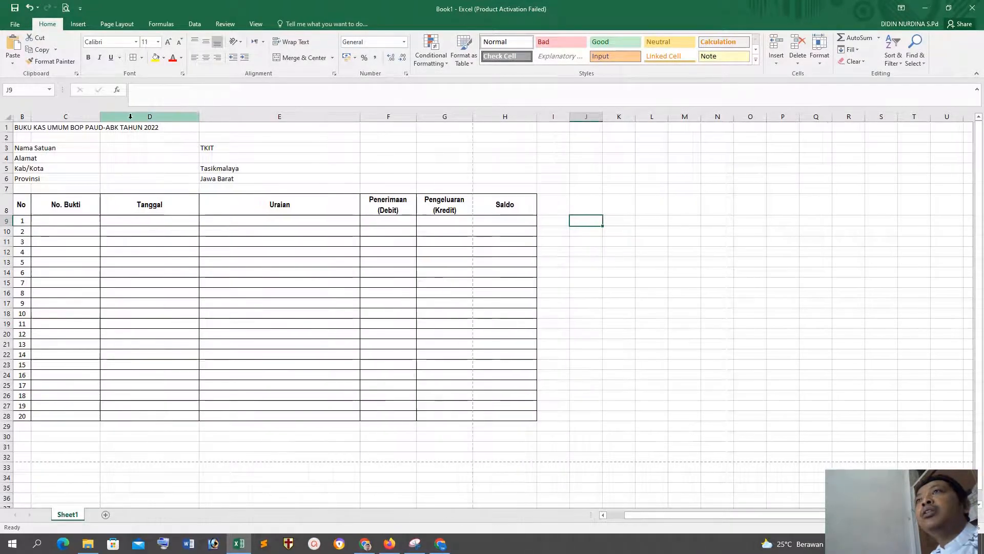
{"action": "left_click", "coordinate": [136, 343]}
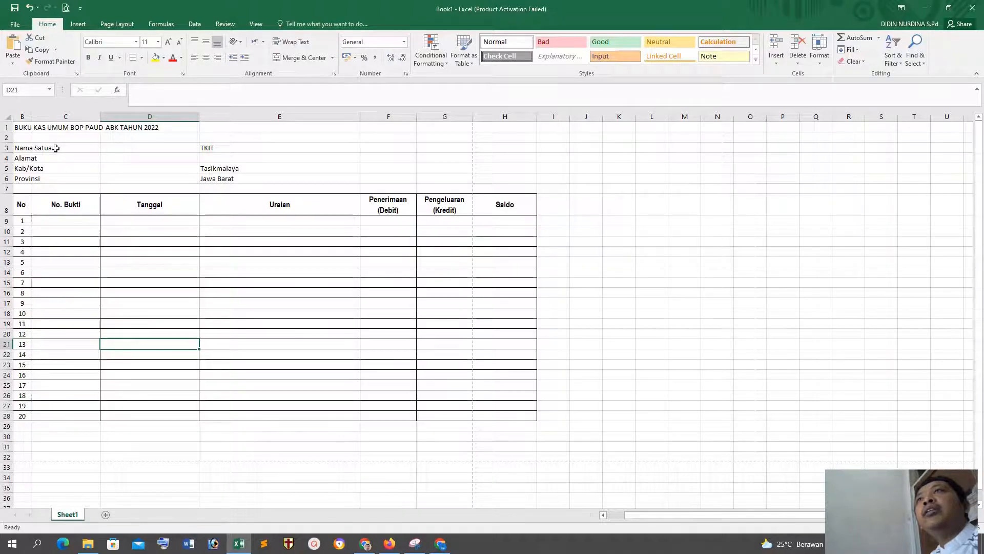
Step: Move the school detail values from E3:E6 to D3:D6, next to their labels
{"action": "left_click_drag", "start_coordinate": [206, 148], "coordinate": [217, 177]}
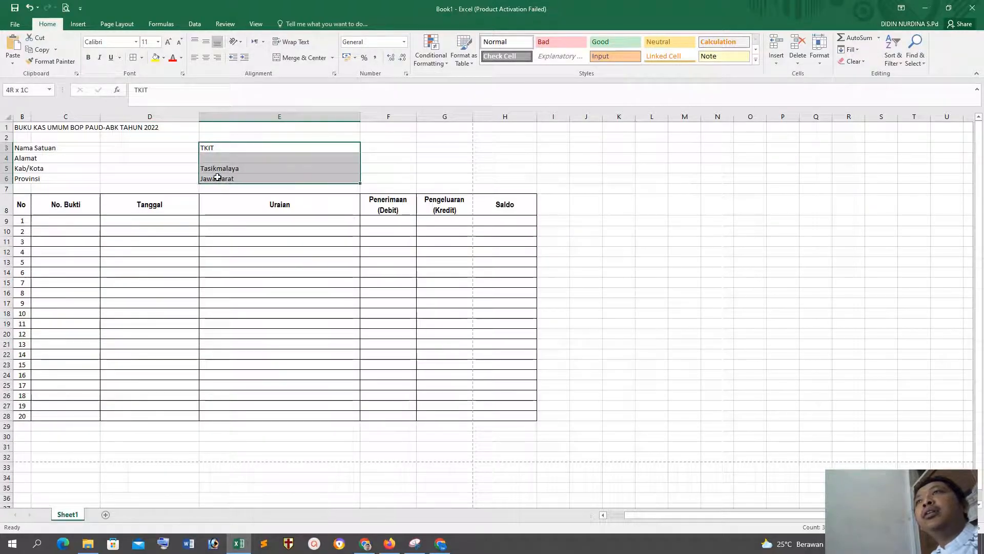
{"action": "key", "text": "ctrl+c"}
{"action": "left_click", "coordinate": [109, 147]}
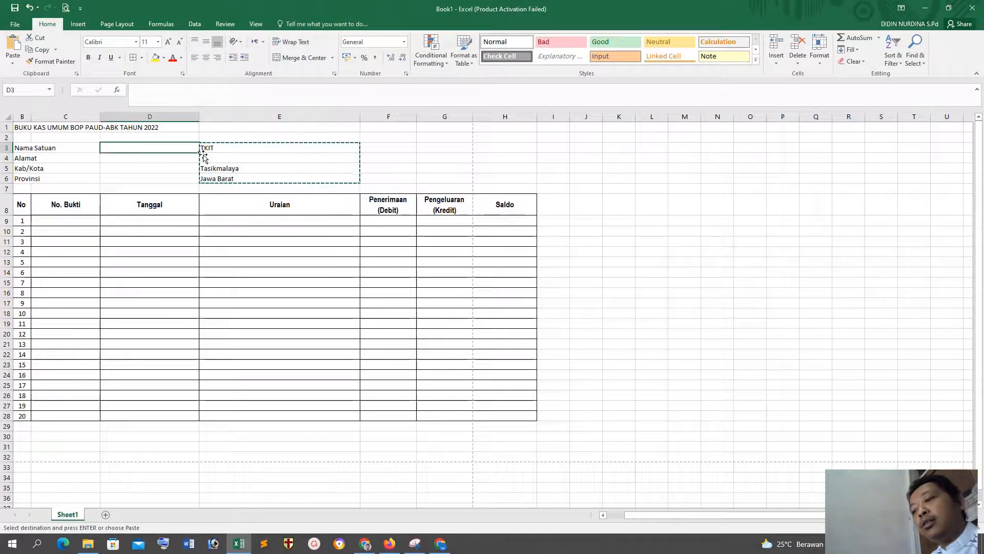
{"action": "key", "text": "ctrl+v"}
Step: Add a colon and a space before TKIT in the Nama Satuan value in D3
{"action": "left_click", "coordinate": [136, 150]}
{"action": "double_click", "coordinate": [145, 147]}
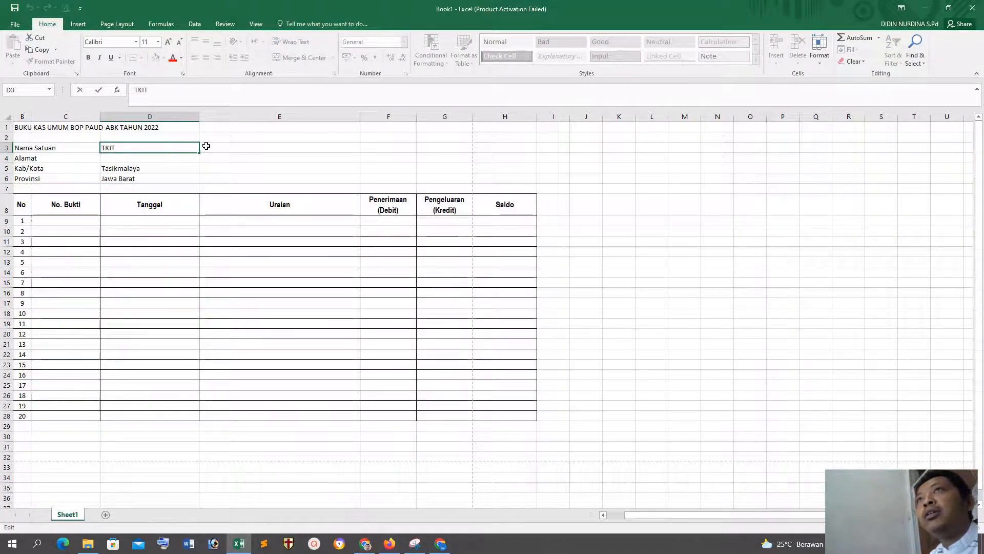
{"action": "key", "text": "Escape"}
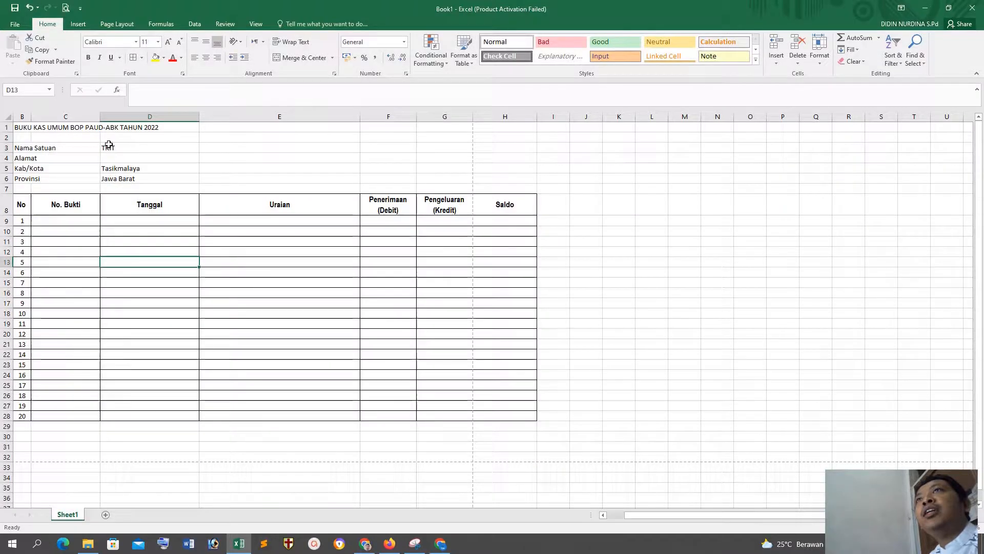
{"action": "left_click", "coordinate": [131, 90]}
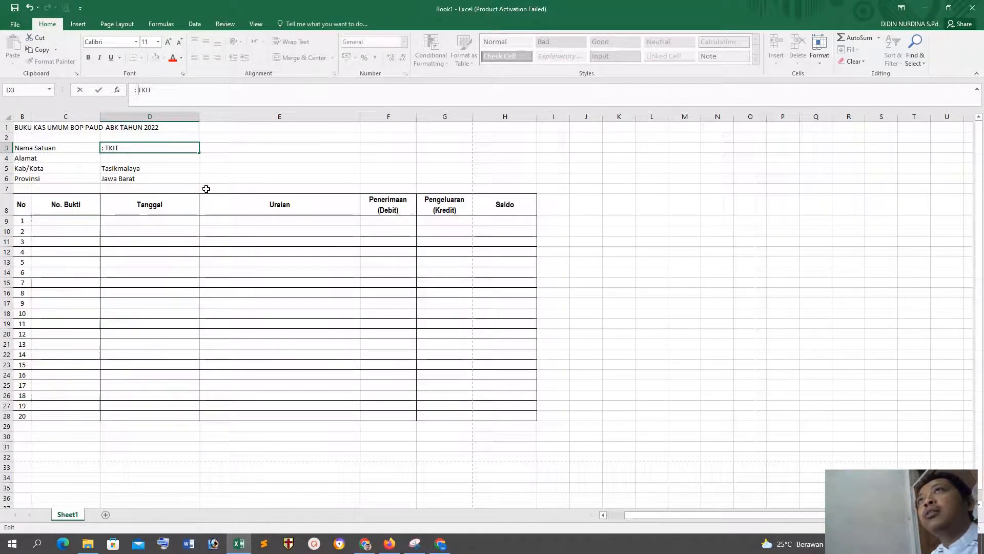
{"action": "key", "text": "Return"}
Step: Add a colon and a space before Tasikmalaya in D5 and before Jawa Barat in D6
{"action": "left_click", "coordinate": [141, 285]}
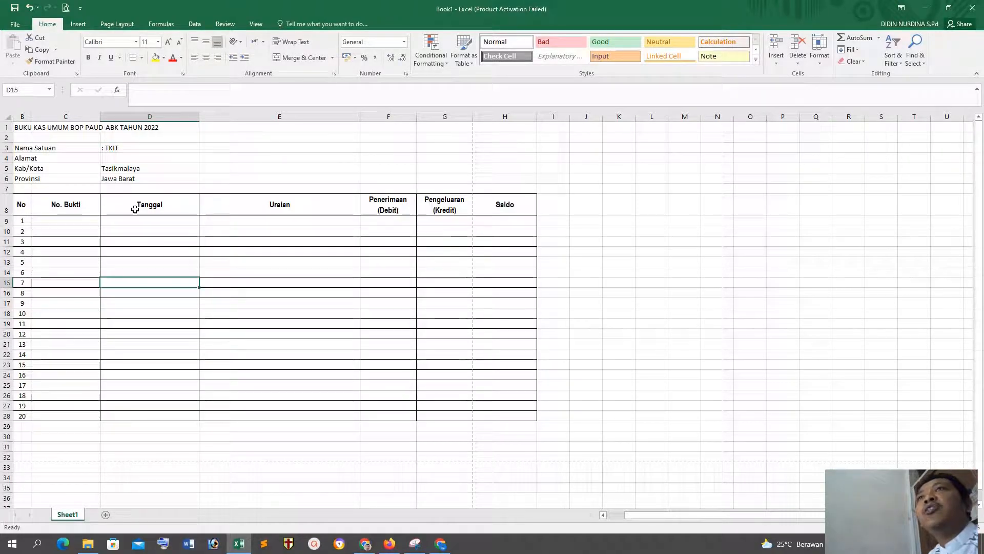
{"action": "left_click", "coordinate": [119, 168]}
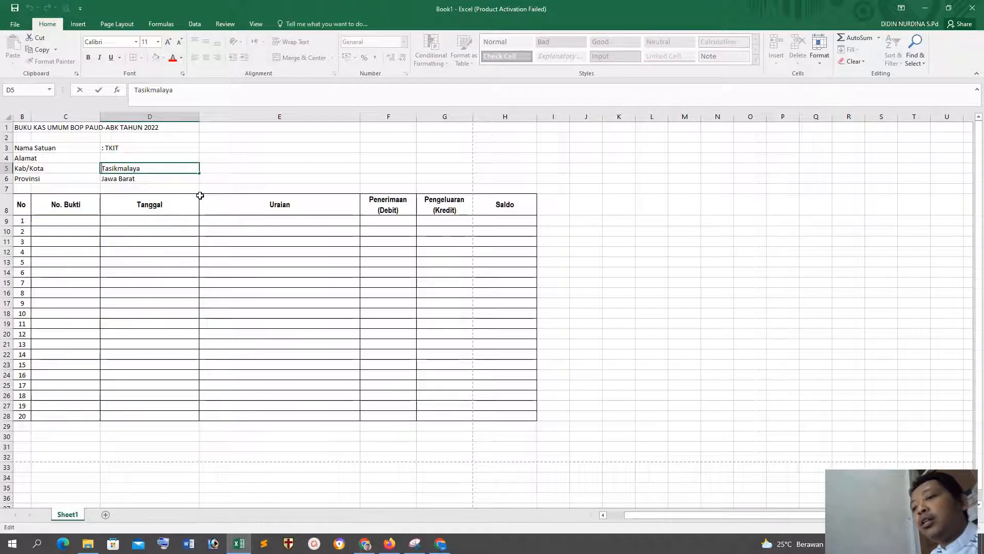
{"action": "type", "text": ":"}
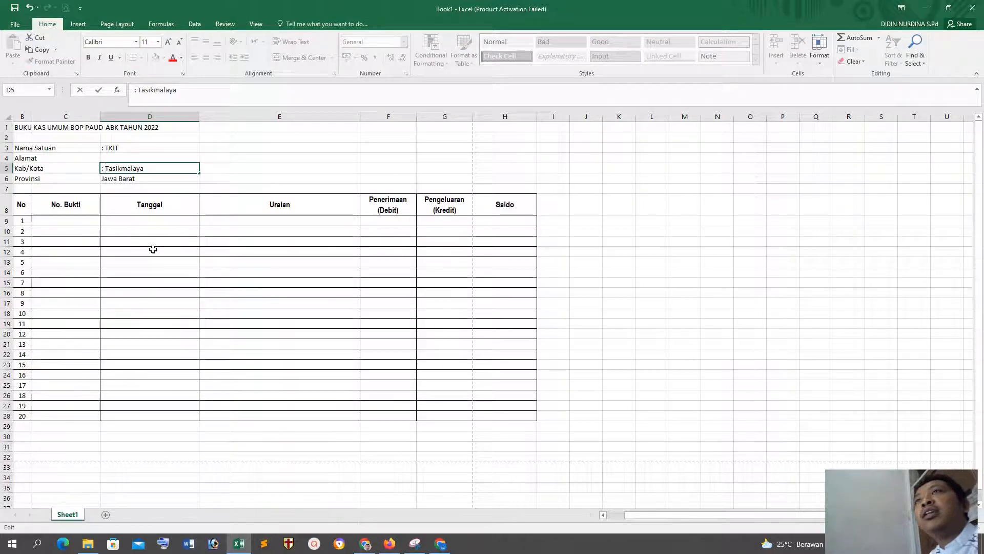
{"action": "left_click", "coordinate": [152, 247]}
{"action": "double_click", "coordinate": [105, 177]}
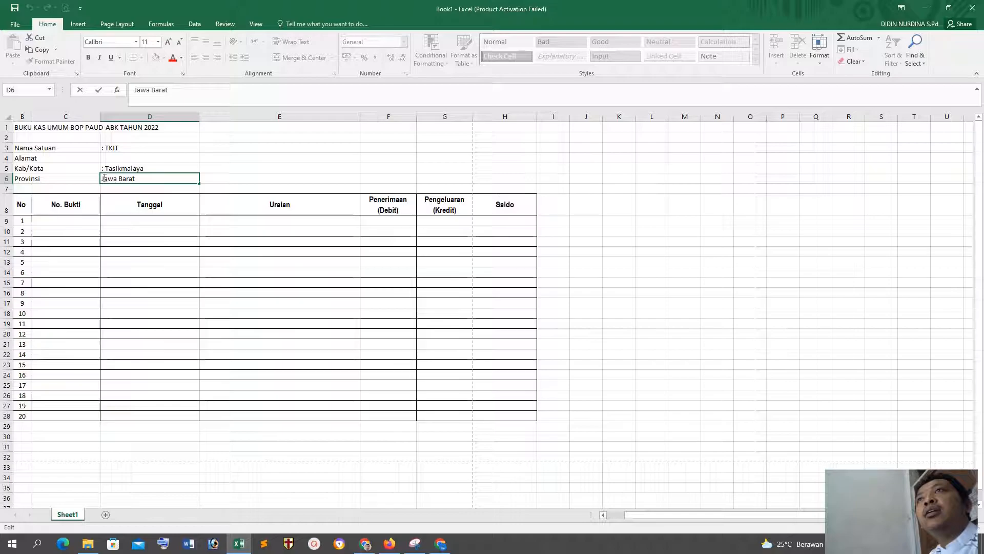
{"action": "type", "text": ":"}
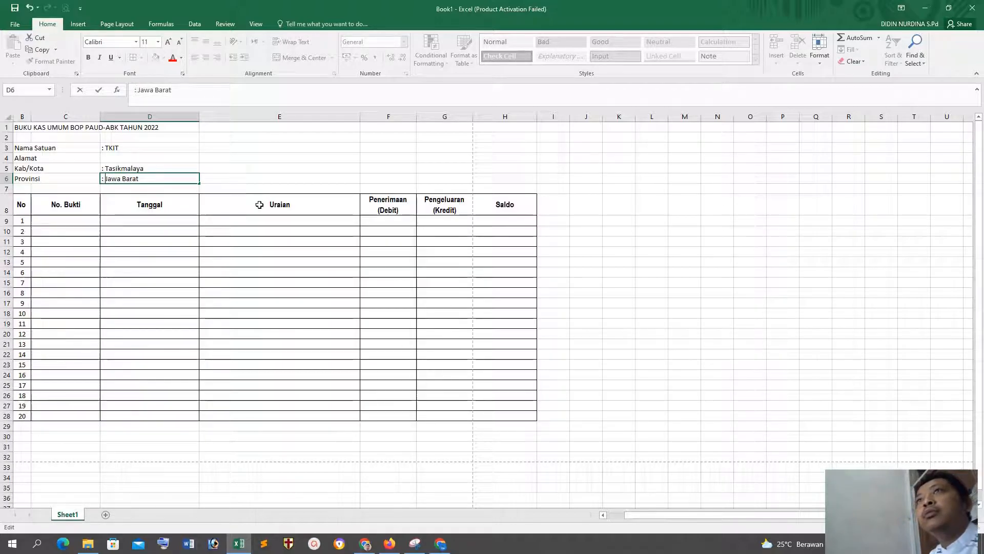
{"action": "left_click", "coordinate": [228, 271]}
Step: Bold only the word TKIT in the Nama Satuan value in D3, leaving its colon regular
{"action": "mouse_move", "coordinate": [126, 147]}
{"action": "left_mouse_down"}
{"action": "mouse_move", "coordinate": [134, 164]}
{"action": "mouse_move", "coordinate": [130, 149]}
{"action": "left_mouse_up"}
{"action": "left_click", "coordinate": [116, 294]}
{"action": "left_click", "coordinate": [125, 149]}
{"action": "left_click", "coordinate": [151, 90]}
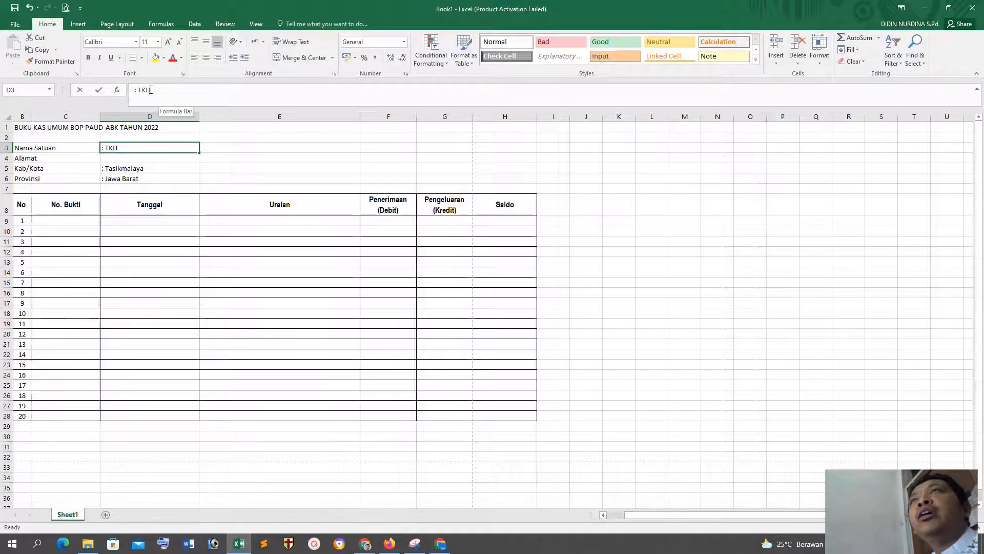
{"action": "double_click", "coordinate": [146, 90]}
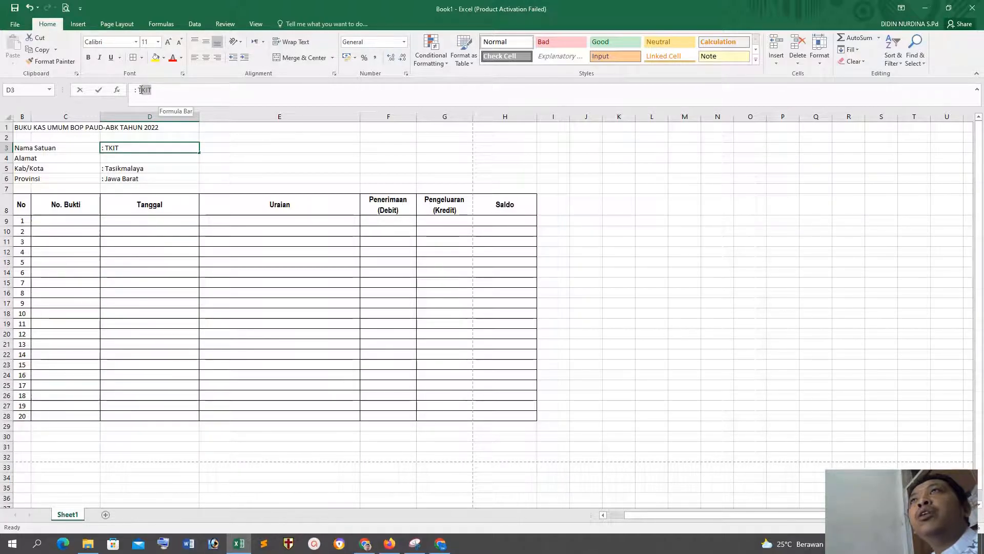
{"action": "left_click", "coordinate": [89, 57]}
{"action": "left_click", "coordinate": [154, 233]}
Step: Bold only the word Tasikmalaya in the Kab/Kota value in D5
{"action": "left_click", "coordinate": [122, 167]}
{"action": "left_click_drag", "start_coordinate": [184, 91], "coordinate": [138, 90]}
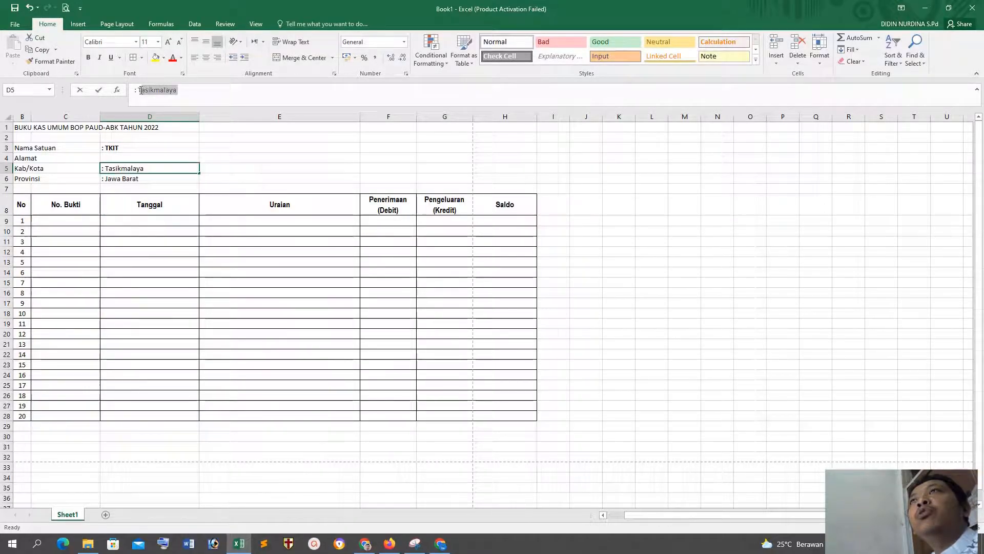
{"action": "left_click", "coordinate": [91, 58]}
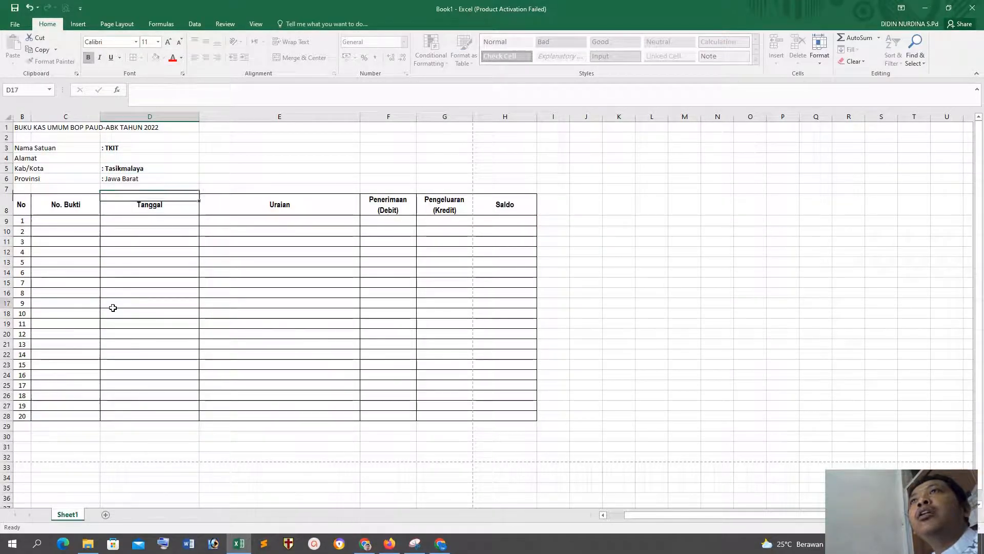
{"action": "left_click", "coordinate": [112, 306]}
{"action": "left_click", "coordinate": [115, 181]}
{"action": "left_click", "coordinate": [88, 58]}
{"action": "left_click", "coordinate": [161, 282]}
{"action": "left_click", "coordinate": [108, 180]}
{"action": "key", "text": "ctrl+b"}
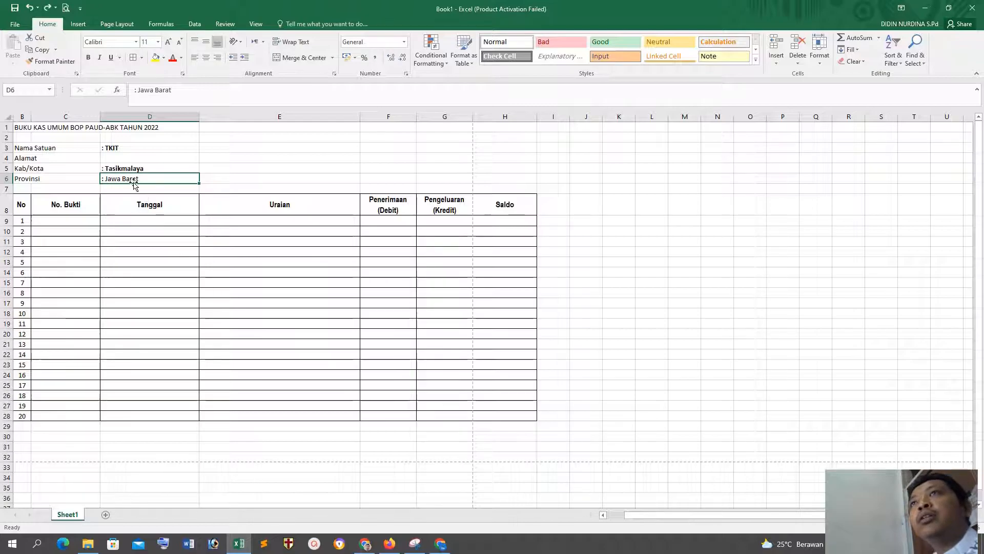
Step: Bold only the words Jawa Barat in the Provinsi value in D6, leaving the colon regular
{"action": "left_click_drag", "start_coordinate": [171, 90], "coordinate": [136, 90]}
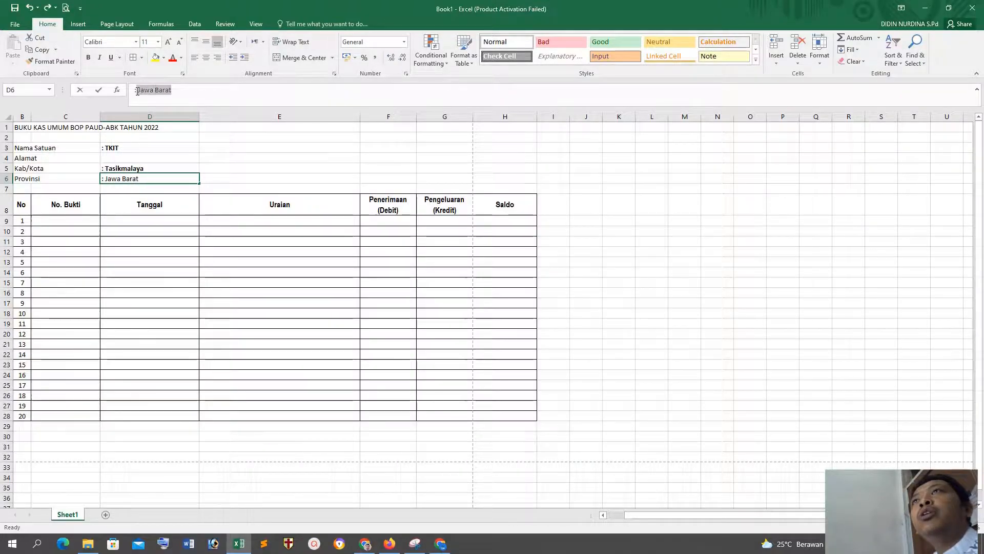
{"action": "left_click", "coordinate": [119, 340]}
{"action": "double_click", "coordinate": [149, 182]}
{"action": "left_click_drag", "start_coordinate": [149, 182], "coordinate": [107, 177]}
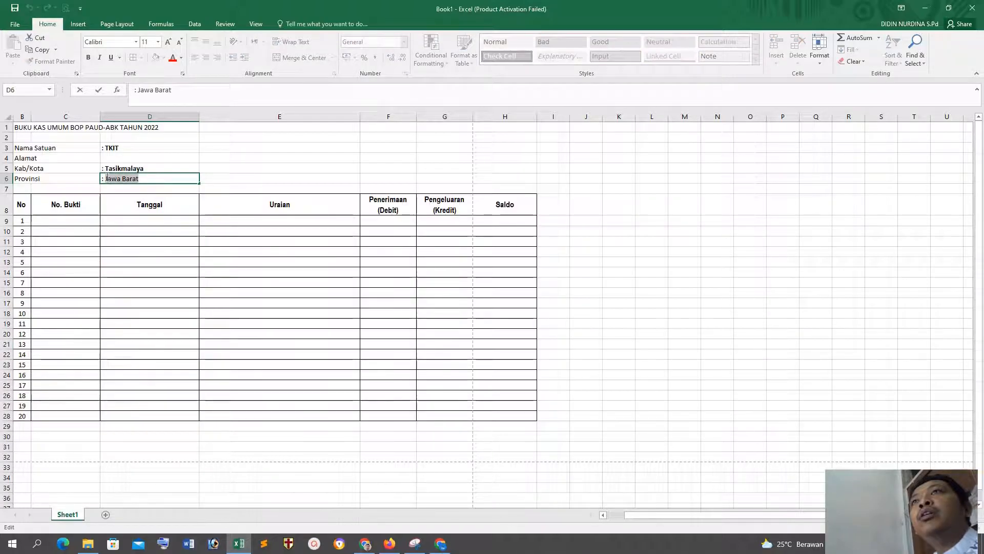
{"action": "left_click", "coordinate": [89, 58]}
{"action": "left_click", "coordinate": [181, 320]}
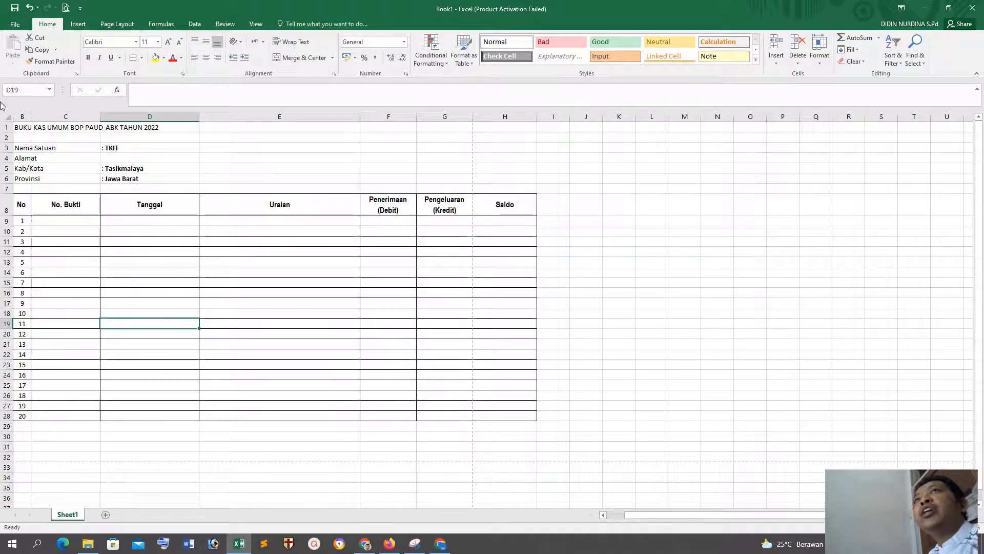
Step: Bold the BUKU KAS UMUM BOP PAUD-ABK TAHUN 2022 title in B1
{"action": "left_click", "coordinate": [19, 128]}
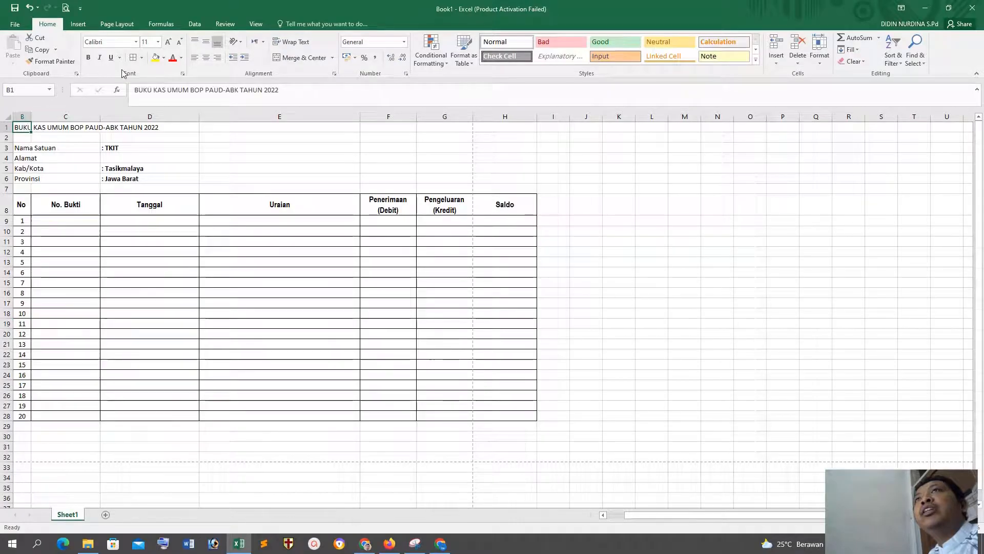
{"action": "left_click", "coordinate": [87, 57]}
{"action": "left_click", "coordinate": [162, 282]}
Step: Merge and center the title across B1:H1, spanning the full width of the table
{"action": "left_click_drag", "start_coordinate": [19, 127], "coordinate": [518, 128]}
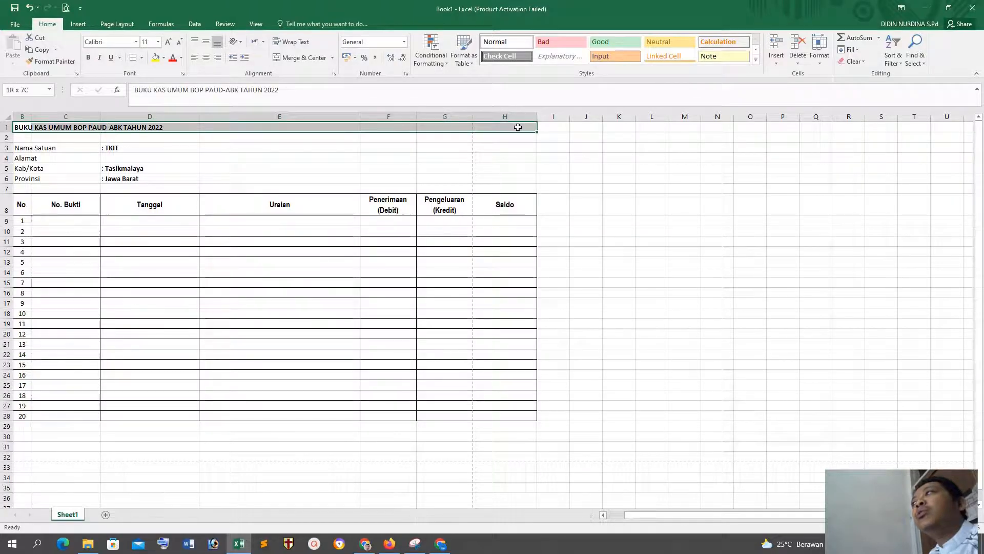
{"action": "left_click_drag", "start_coordinate": [158, 314], "coordinate": [154, 305]}
{"action": "left_click_drag", "start_coordinate": [21, 127], "coordinate": [522, 128]}
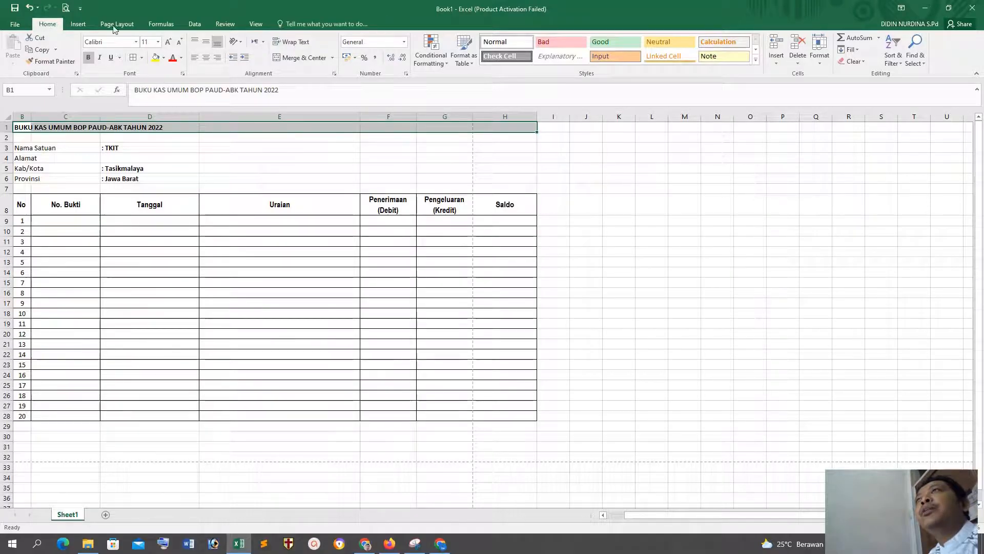
{"action": "left_click", "coordinate": [280, 57]}
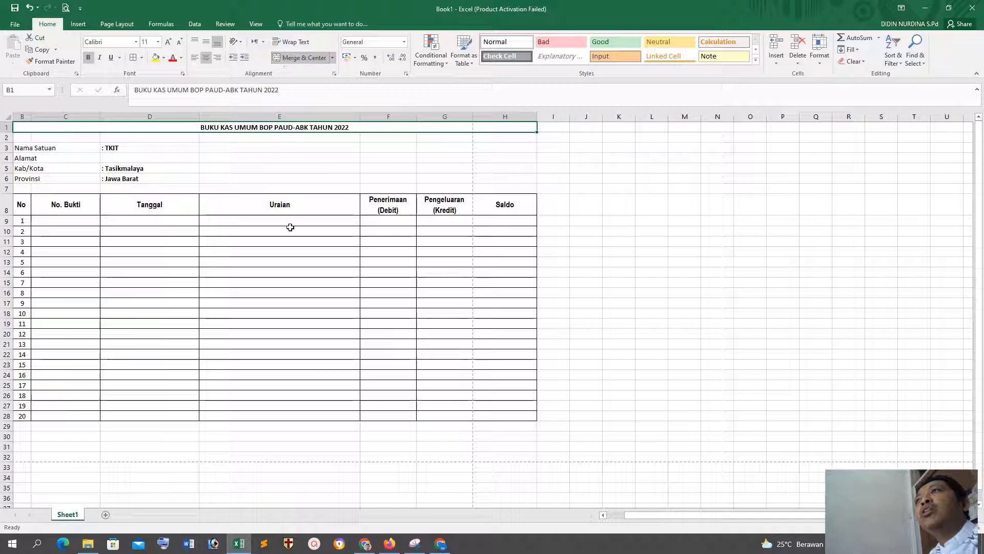
{"action": "left_click", "coordinate": [334, 354]}
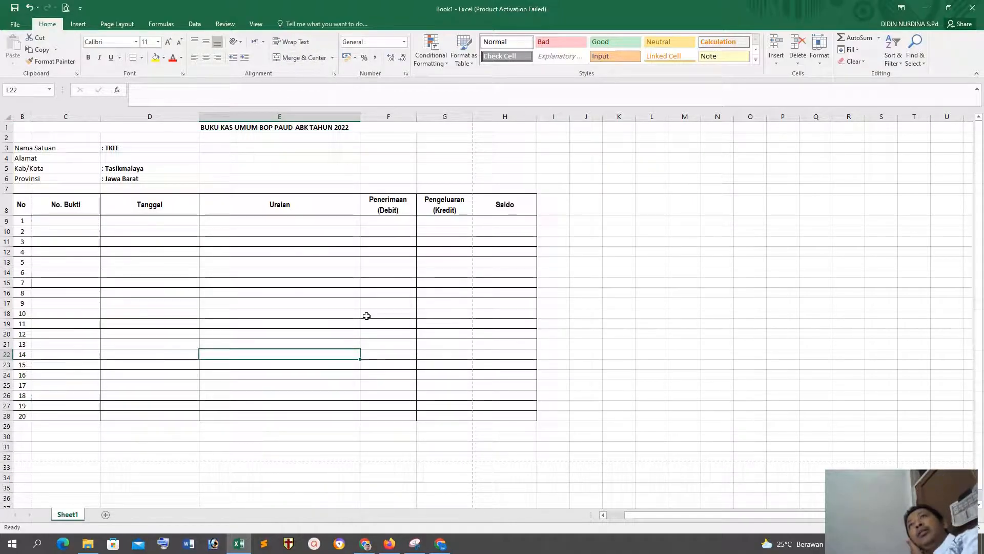
{"action": "left_click", "coordinate": [336, 128]}
{"action": "left_click", "coordinate": [374, 284]}
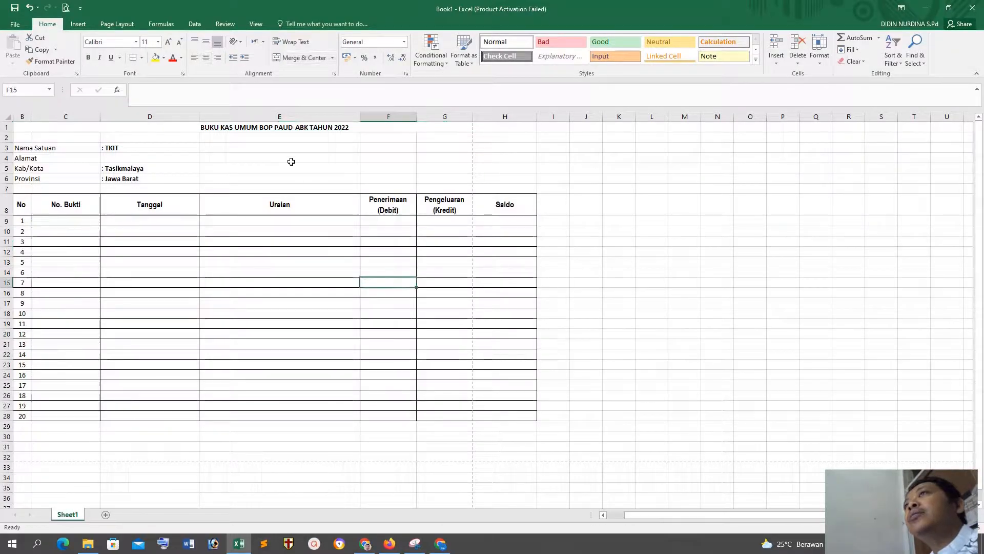
{"action": "left_click", "coordinate": [283, 136]}
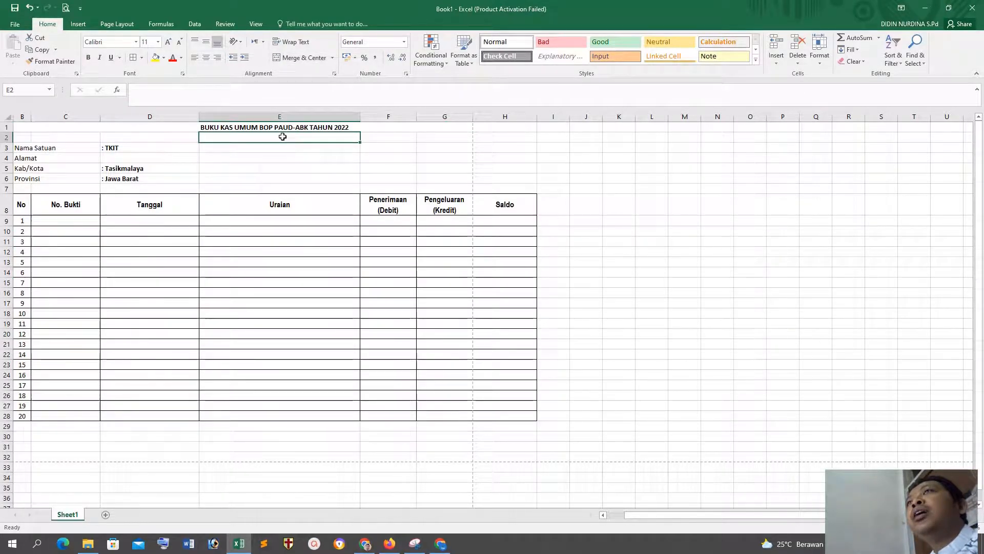
{"action": "left_click", "coordinate": [262, 156]}
{"action": "left_click", "coordinate": [261, 136]}
{"action": "left_click", "coordinate": [287, 272]}
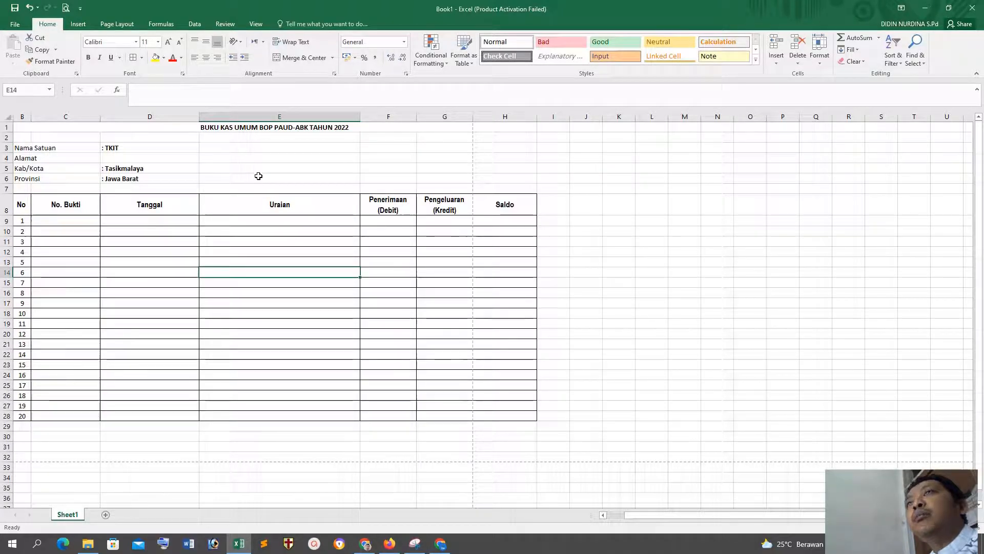
Step: Insert one blank sheet row at row 2, directly below the title
{"action": "left_click", "coordinate": [245, 136]}
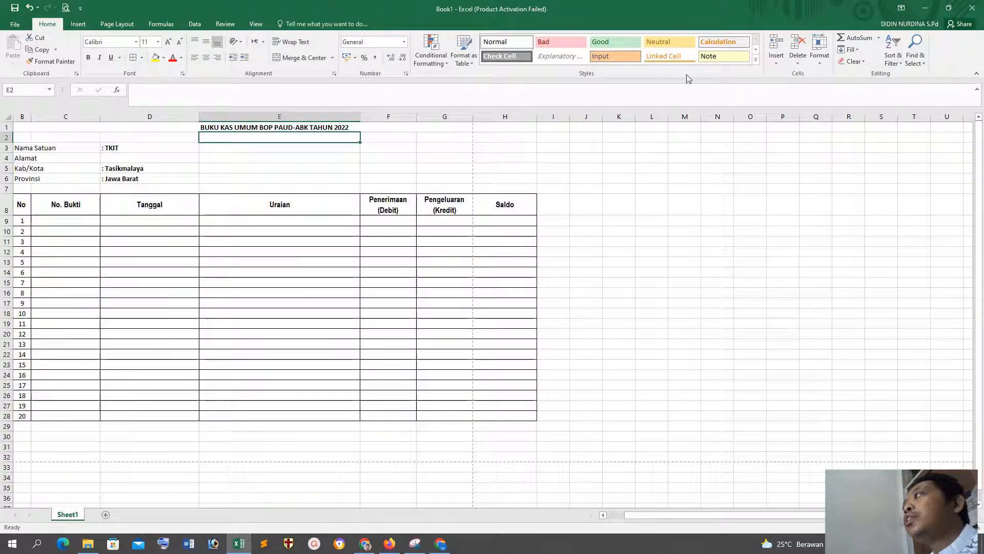
{"action": "left_click", "coordinate": [776, 64]}
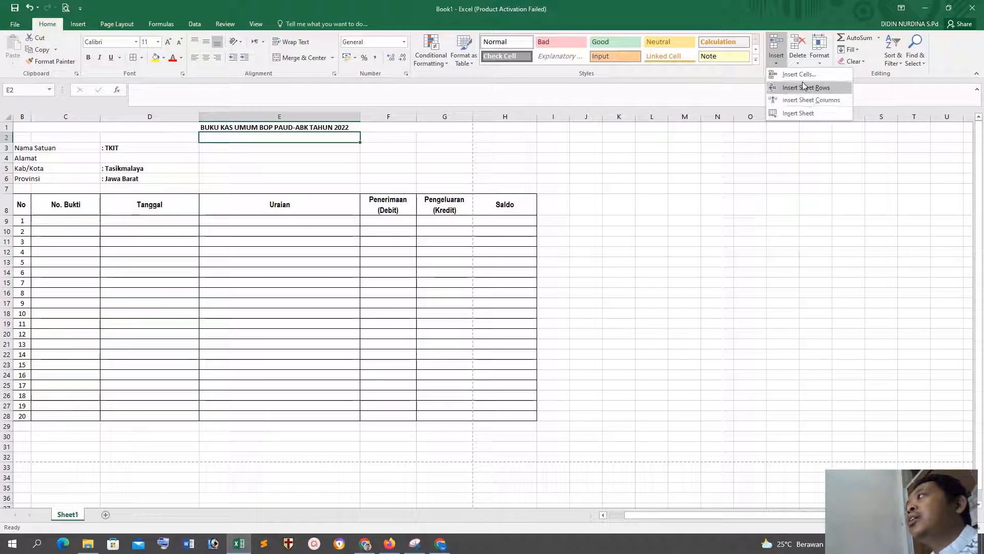
{"action": "left_click", "coordinate": [799, 74]}
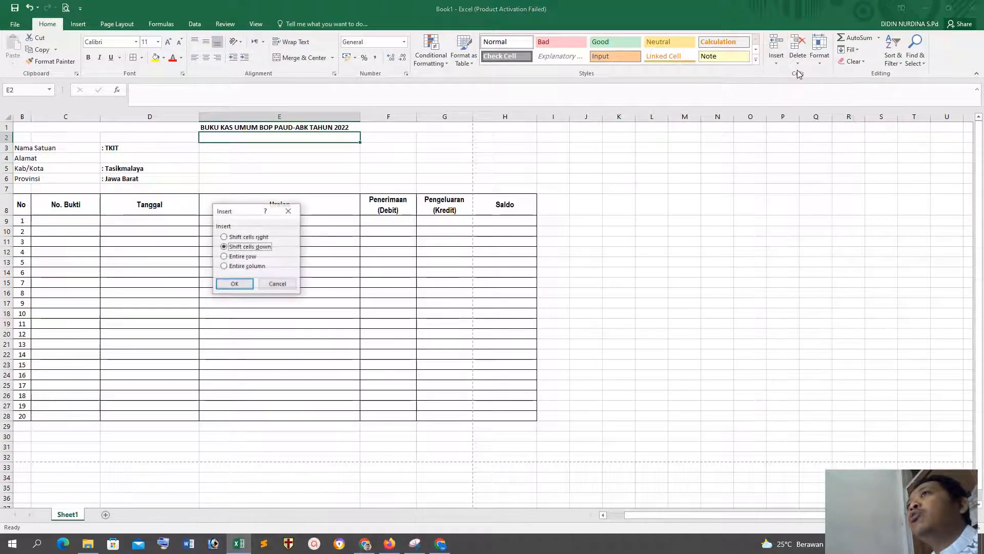
{"action": "left_click", "coordinate": [287, 285]}
{"action": "right_click", "coordinate": [292, 138]}
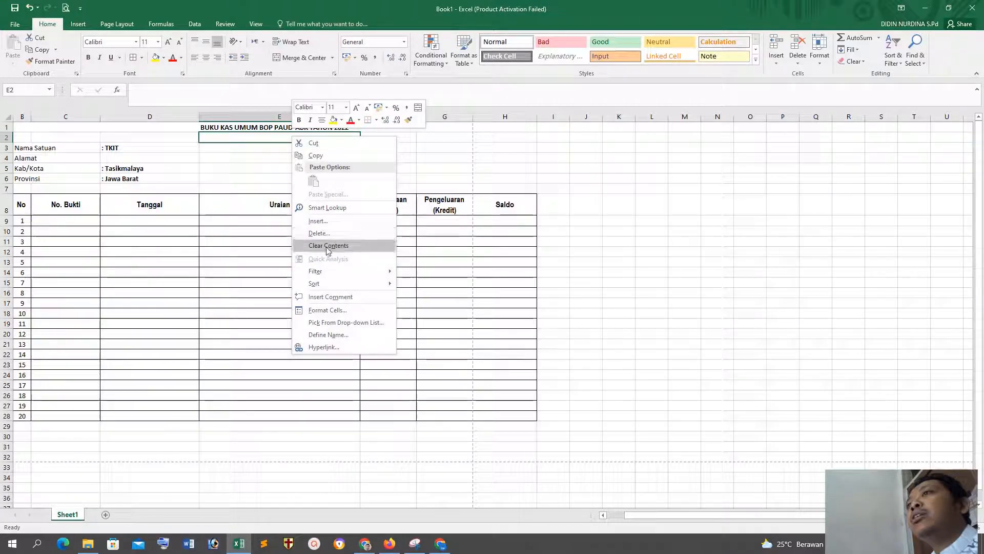
{"action": "left_click", "coordinate": [697, 75]}
{"action": "left_click", "coordinate": [776, 59]}
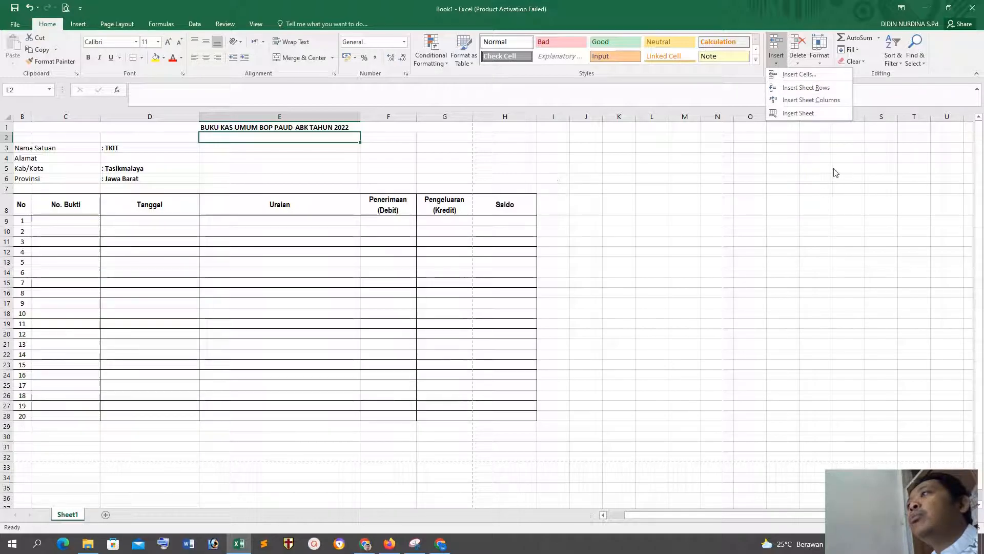
{"action": "left_click", "coordinate": [805, 88]}
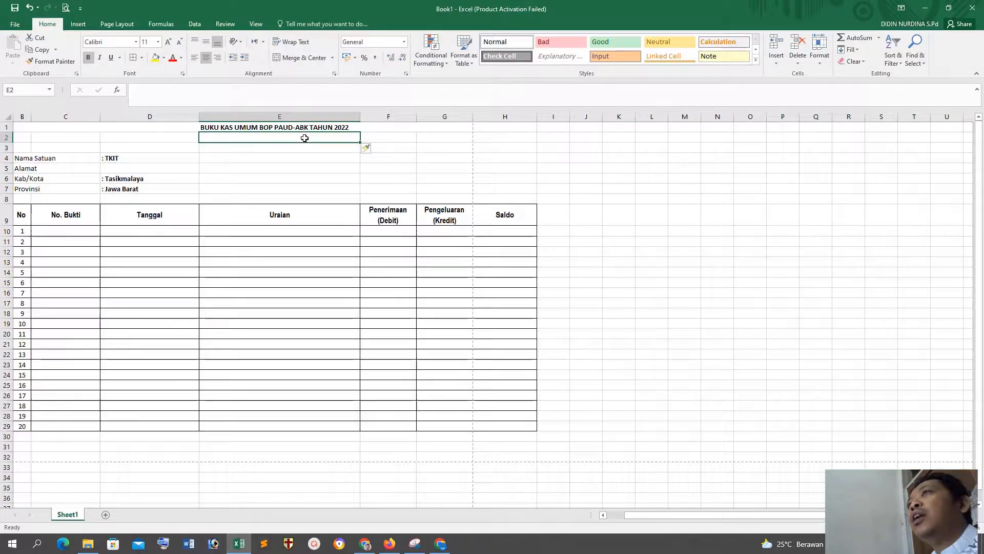
Step: Insert two more blank sheet rows between the title and the school details, based on E2:E3
{"action": "left_click_drag", "start_coordinate": [304, 138], "coordinate": [303, 146]}
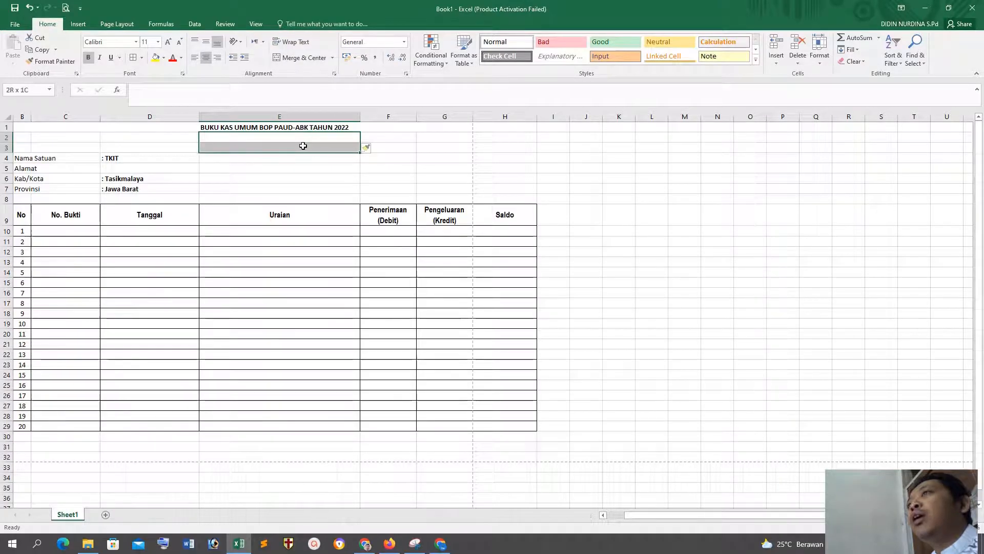
{"action": "left_click", "coordinate": [776, 61]}
{"action": "left_click", "coordinate": [788, 87]}
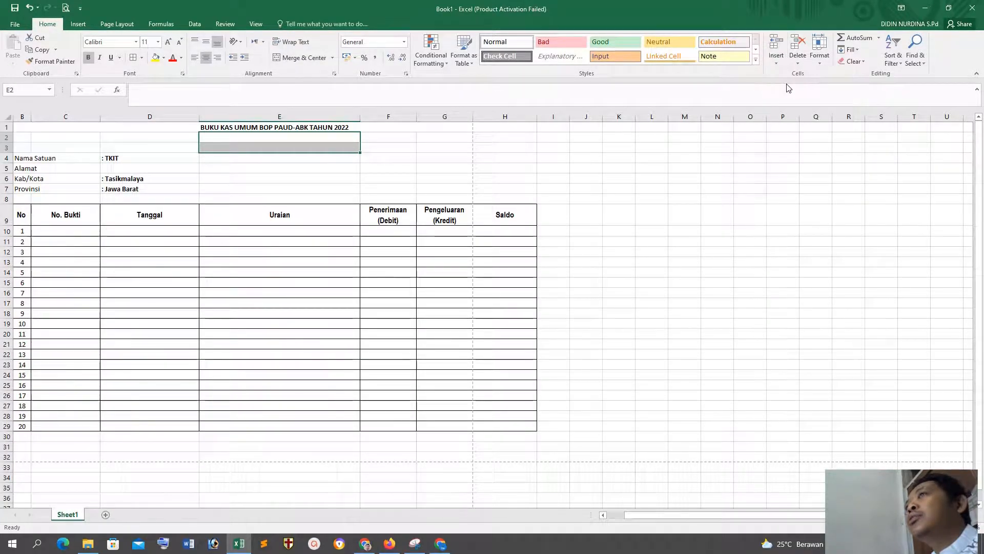
{"action": "left_click", "coordinate": [445, 272]}
Step: Enter the subtitle TAHUN ANGGARAN 2021/2022 in E2, below the title
{"action": "left_click", "coordinate": [212, 138]}
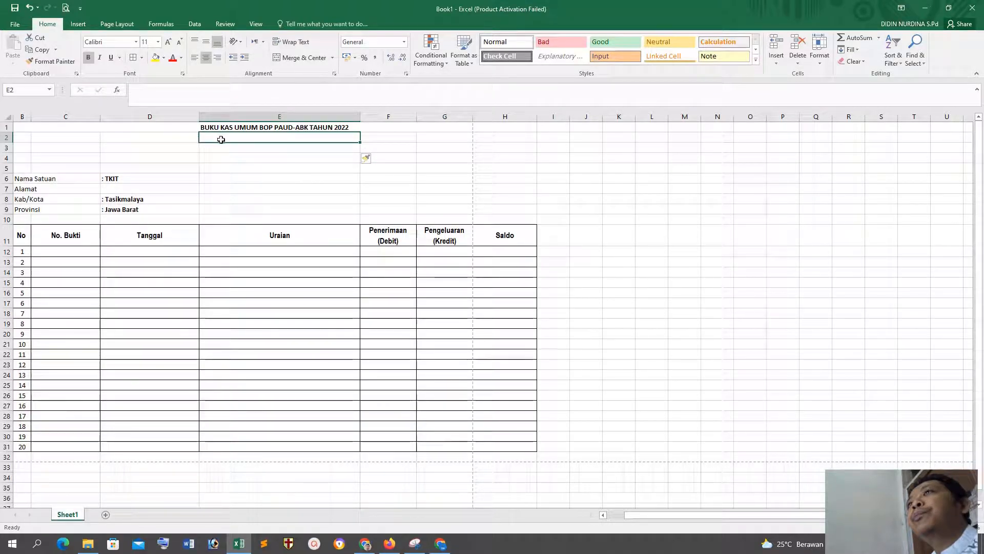
{"action": "type", "text": "tah"}
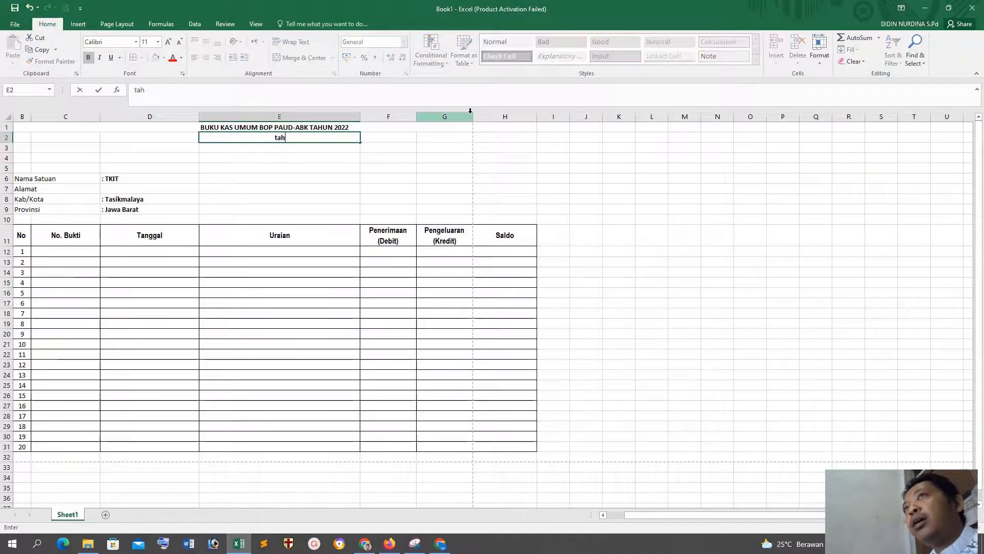
{"action": "key", "text": "BackSpace"}
{"action": "key", "text": "BackSpace"}
{"action": "key", "text": "BackSpace"}
{"action": "type", "text": "TAHUN ANGGARAN 2021/2022"}
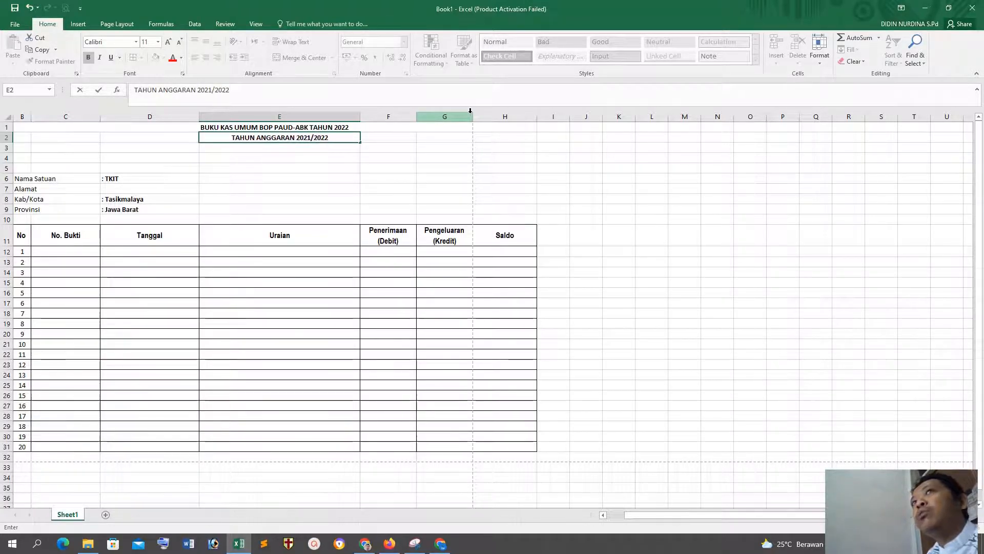
{"action": "key", "text": "Return"}
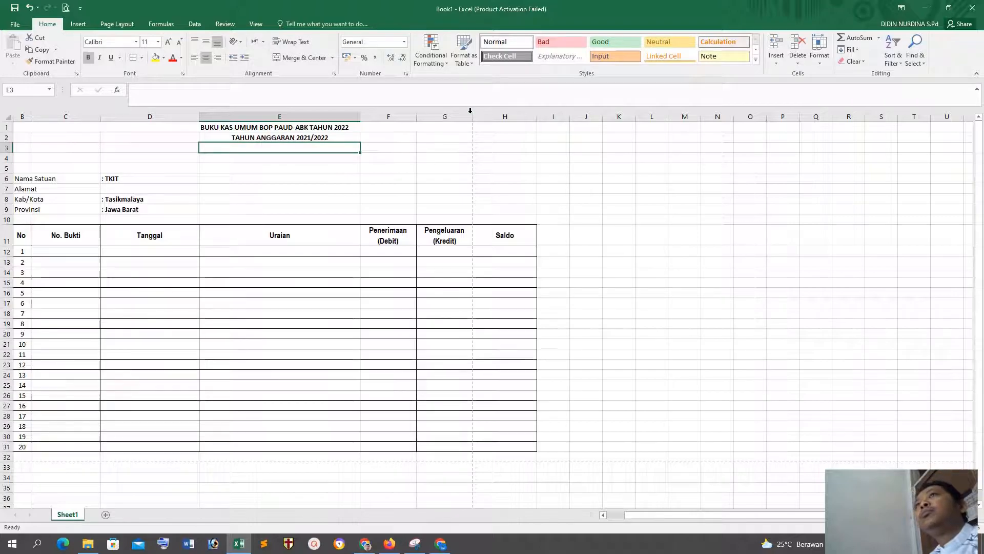
{"action": "left_click", "coordinate": [221, 176]}
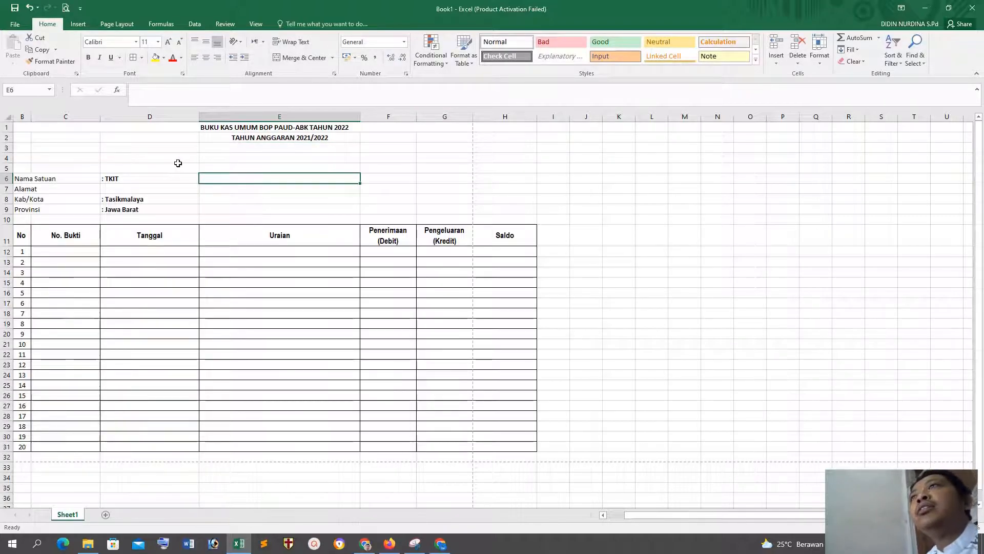
{"action": "left_click", "coordinate": [240, 164]}
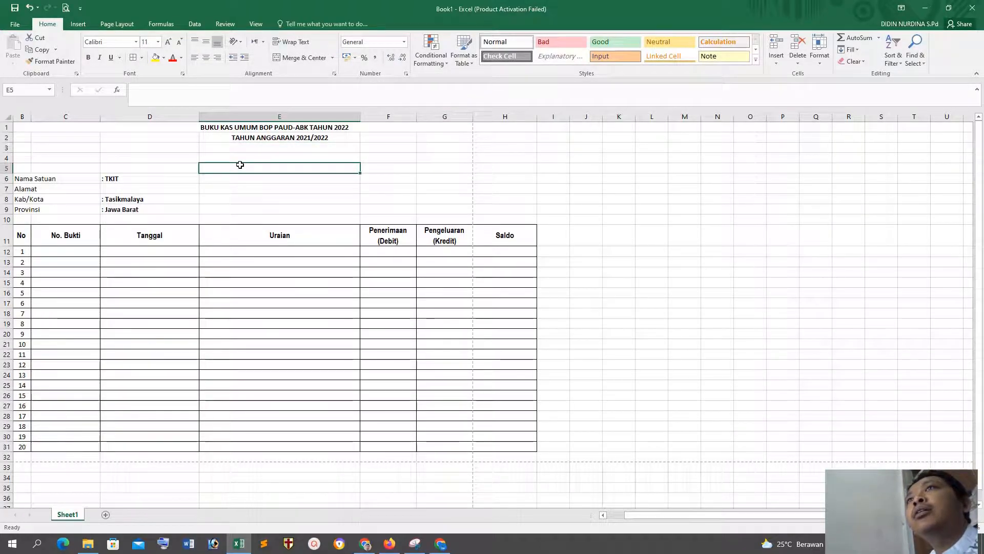
Step: Delete sheet rows 4 and 5 above the school details, and undo the deletion
{"action": "left_click_drag", "start_coordinate": [239, 164], "coordinate": [237, 158]}
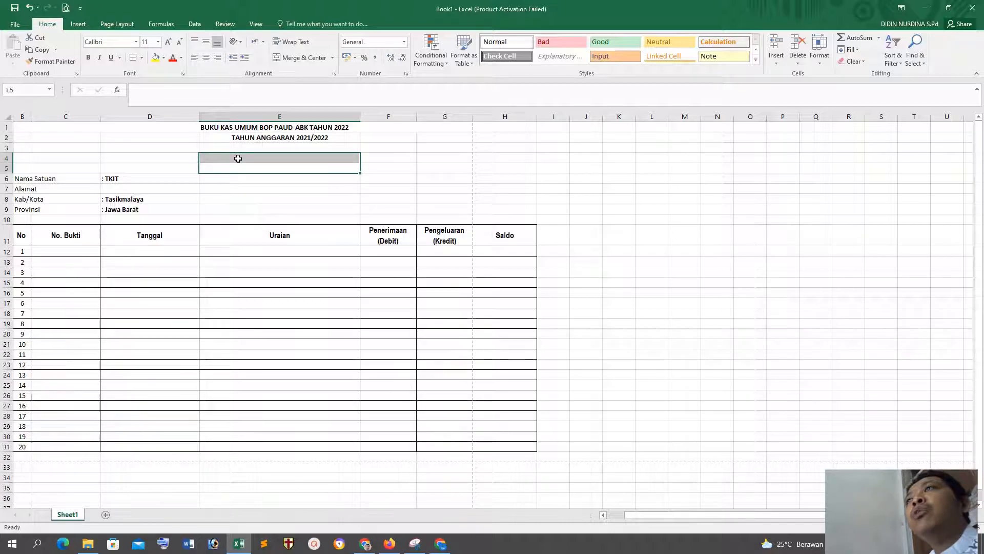
{"action": "left_click", "coordinate": [797, 65]}
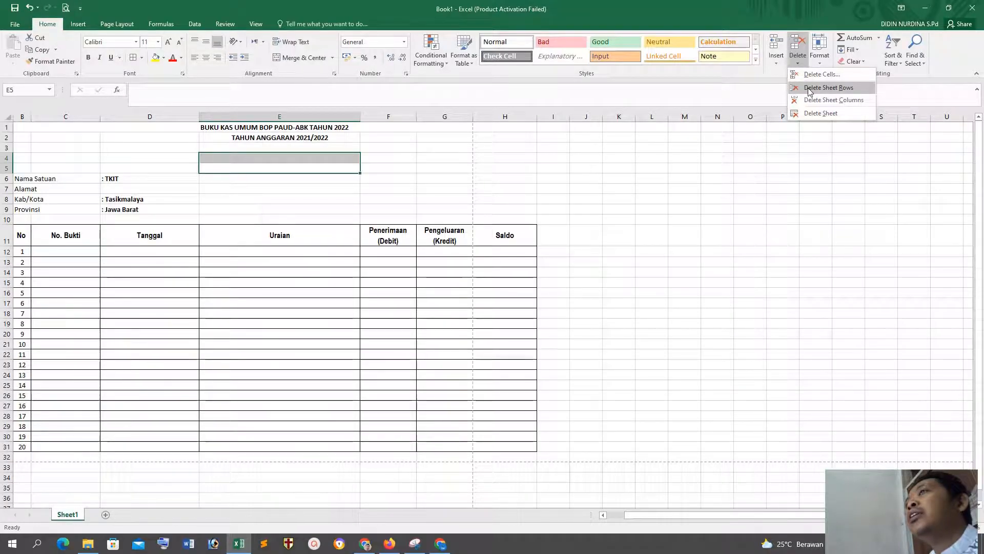
{"action": "left_click", "coordinate": [807, 88]}
{"action": "left_click", "coordinate": [293, 344]}
{"action": "key", "text": "ctrl+z"}
Step: Delete the cells E4:E5 above the school details with the Entire row option, removing both blank rows
{"action": "right_click", "coordinate": [270, 160]}
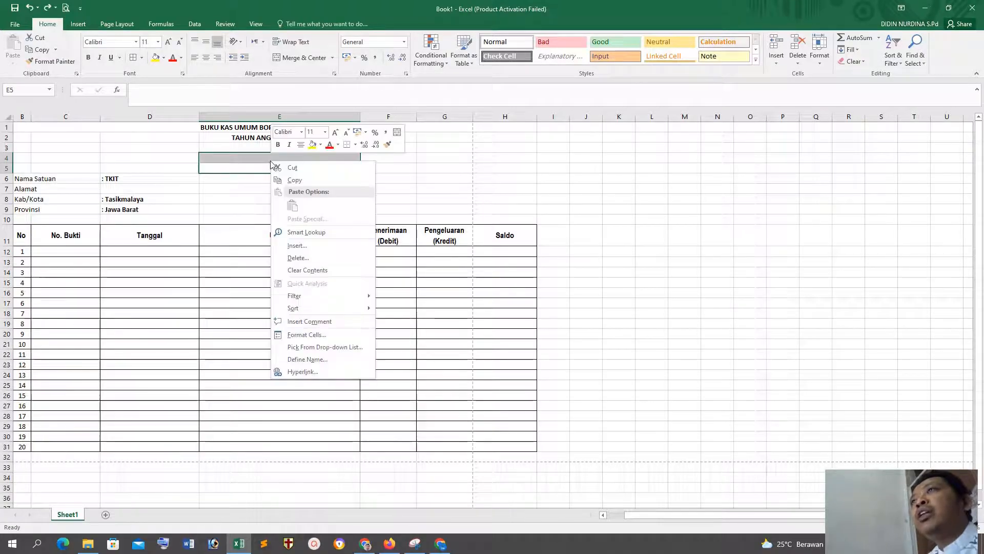
{"action": "left_click", "coordinate": [297, 257]}
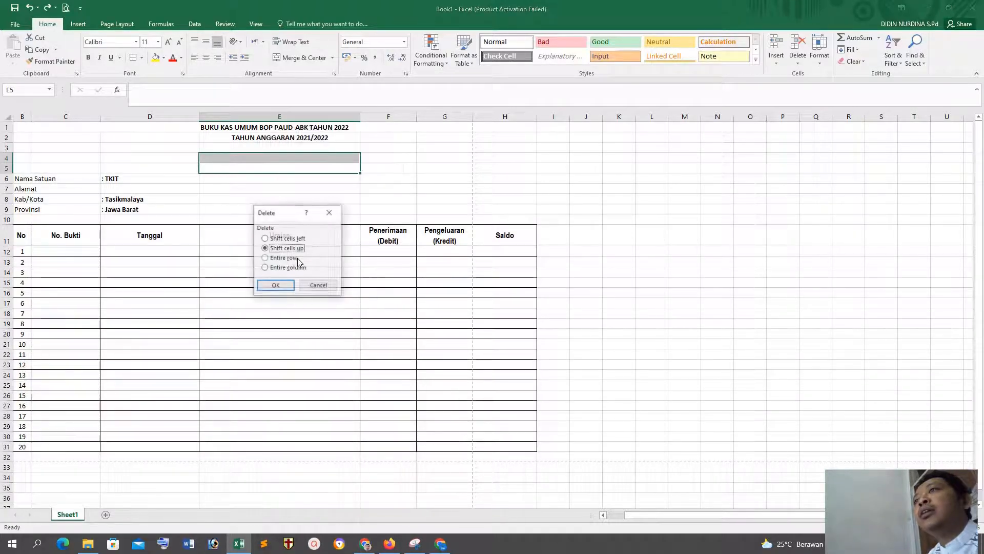
{"action": "left_click", "coordinate": [297, 258]}
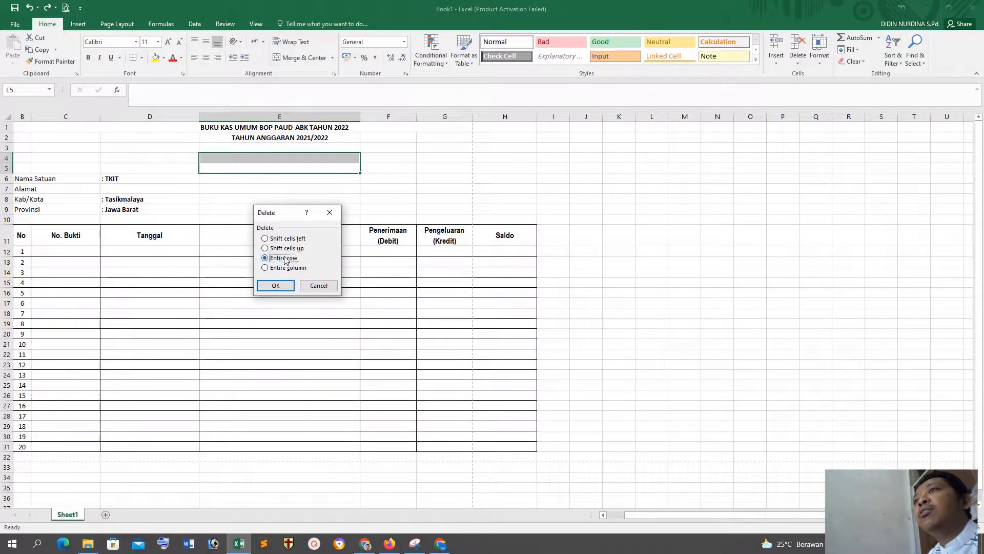
{"action": "left_click", "coordinate": [276, 286]}
{"action": "left_click", "coordinate": [342, 291]}
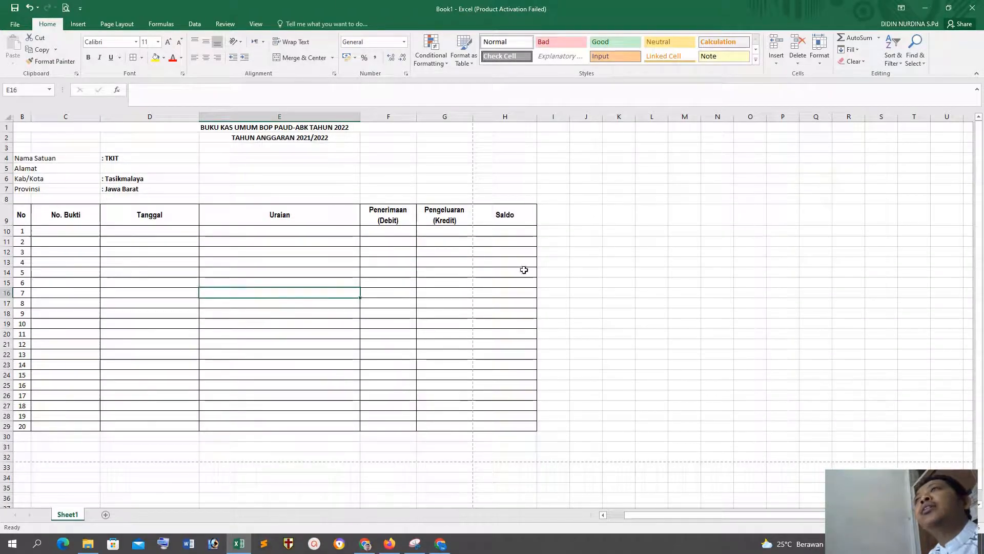
Step: Merge and center the subtitle TAHUN ANGGARAN 2021/2022 across B2:H2, spanning the table's width
{"action": "left_click", "coordinate": [293, 138]}
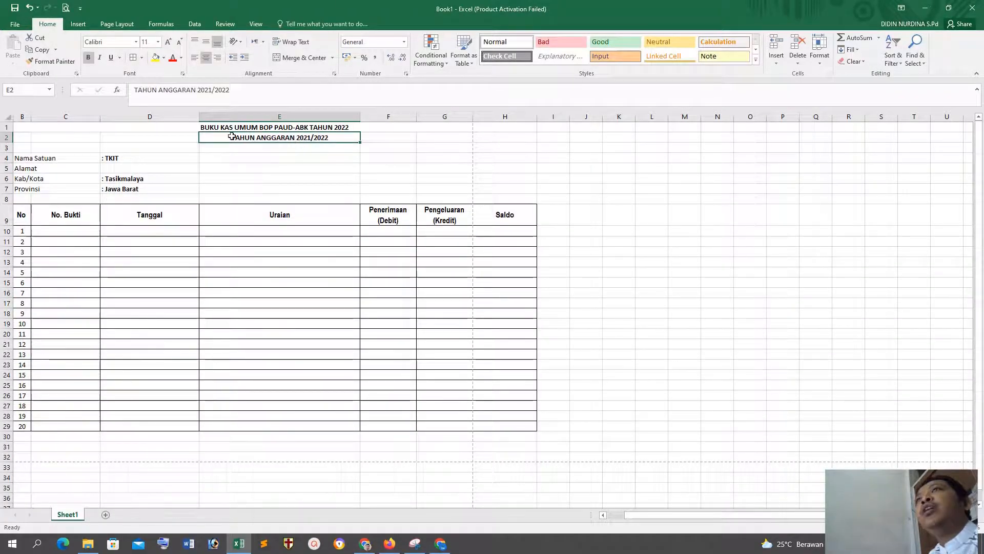
{"action": "left_click_drag", "start_coordinate": [23, 134], "coordinate": [511, 136]}
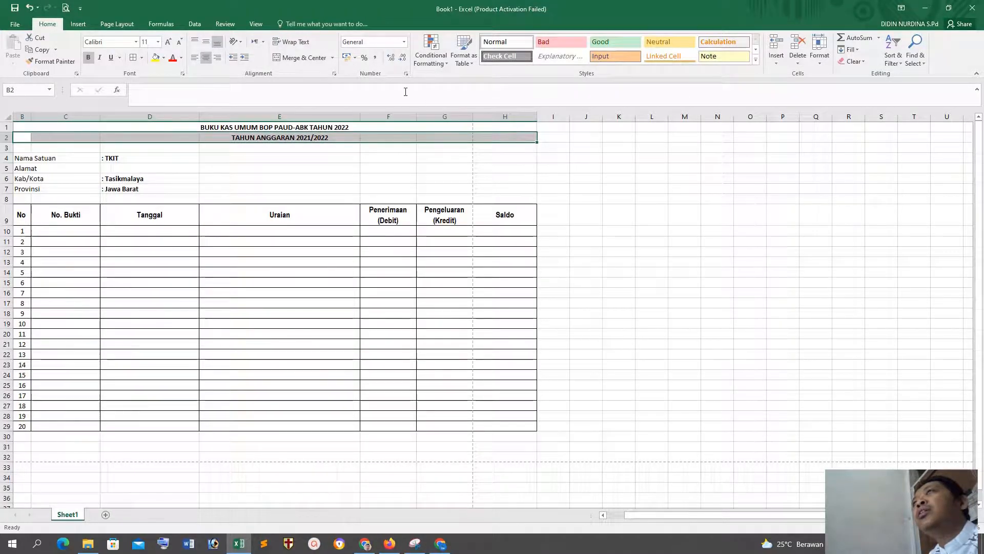
{"action": "left_click", "coordinate": [290, 57]}
{"action": "left_click", "coordinate": [307, 270]}
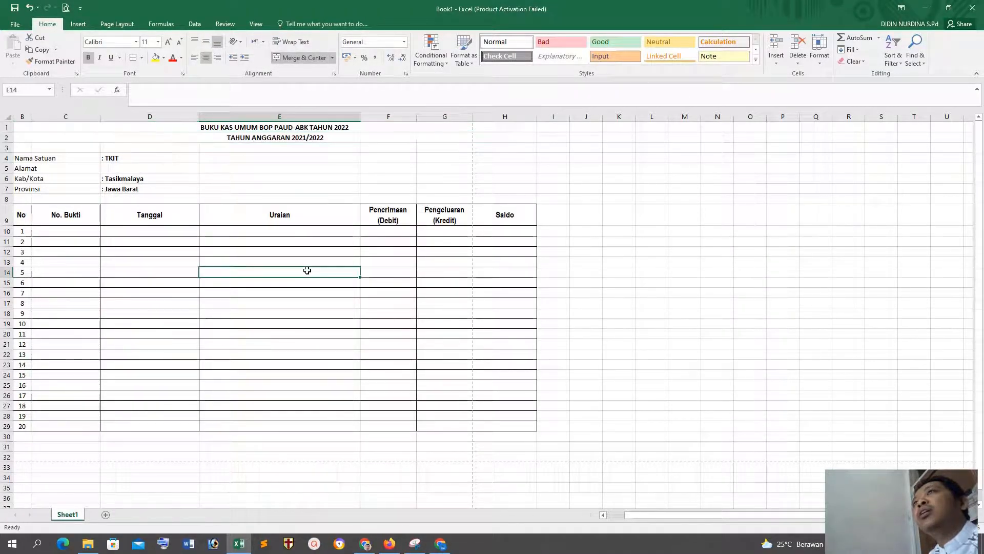
Step: Set the title and subtitle in rows 1 and 2 to Arial Narrow, size 12
{"action": "left_click_drag", "start_coordinate": [271, 127], "coordinate": [272, 137]}
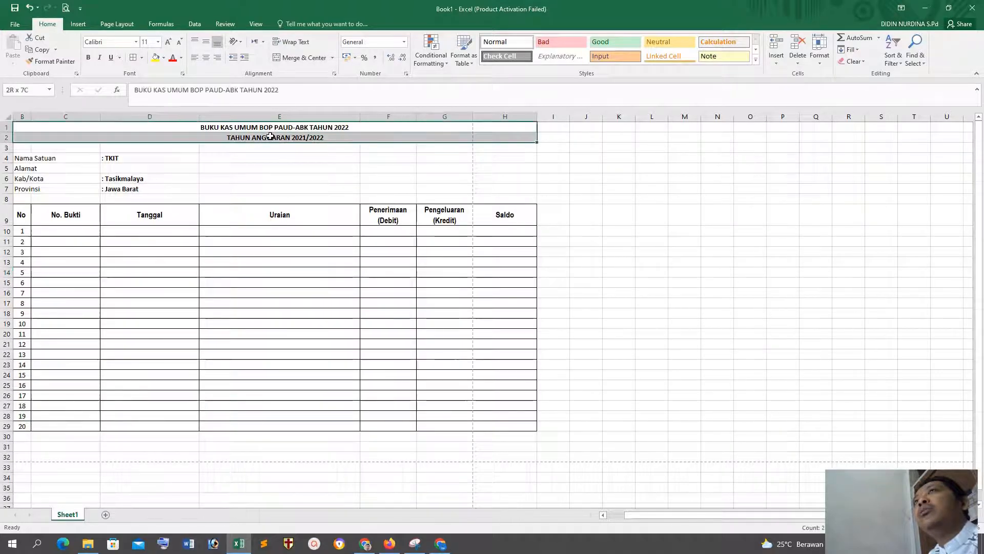
{"action": "left_click", "coordinate": [158, 41]}
{"action": "left_click", "coordinate": [147, 93]}
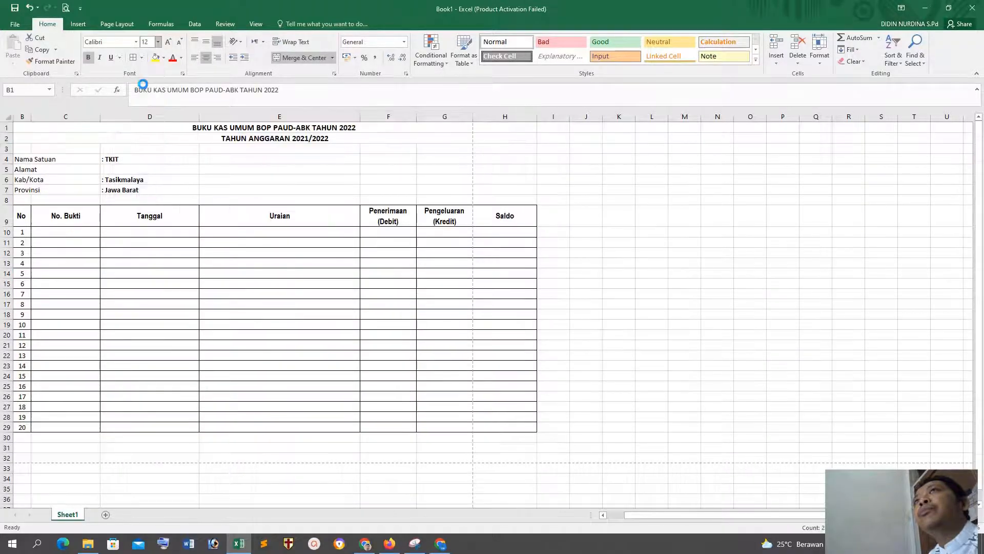
{"action": "left_click", "coordinate": [136, 42]}
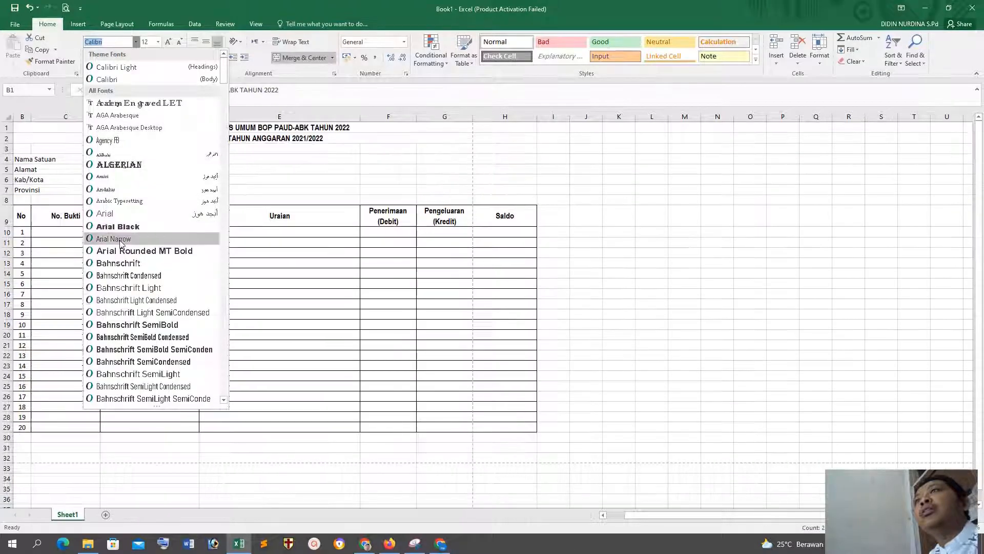
{"action": "left_click", "coordinate": [114, 238]}
{"action": "left_click", "coordinate": [370, 270]}
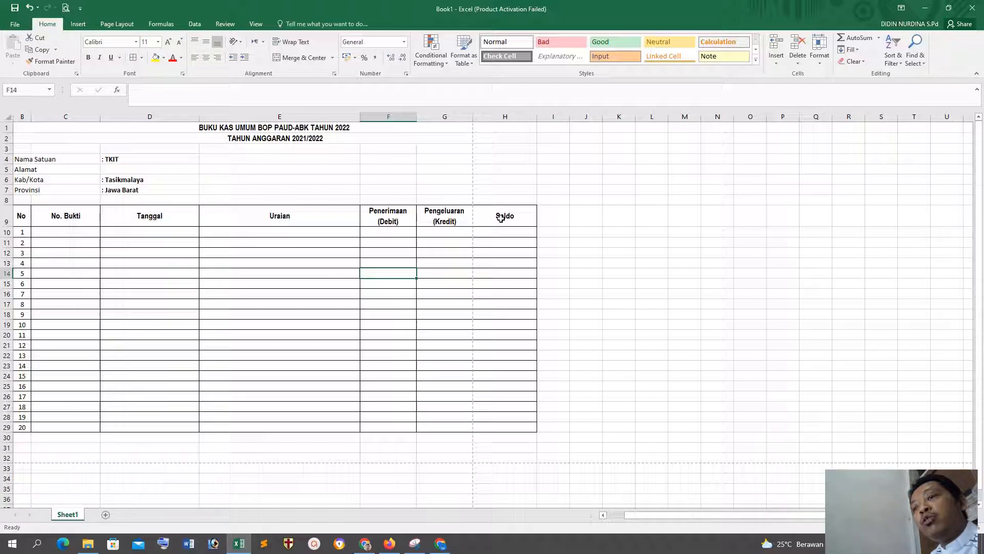
Step: Set the whole form in B1:H29, including school details and table, to Arial Narrow, size 12
{"action": "key", "text": "ctrl+a"}
{"action": "left_click", "coordinate": [620, 209]}
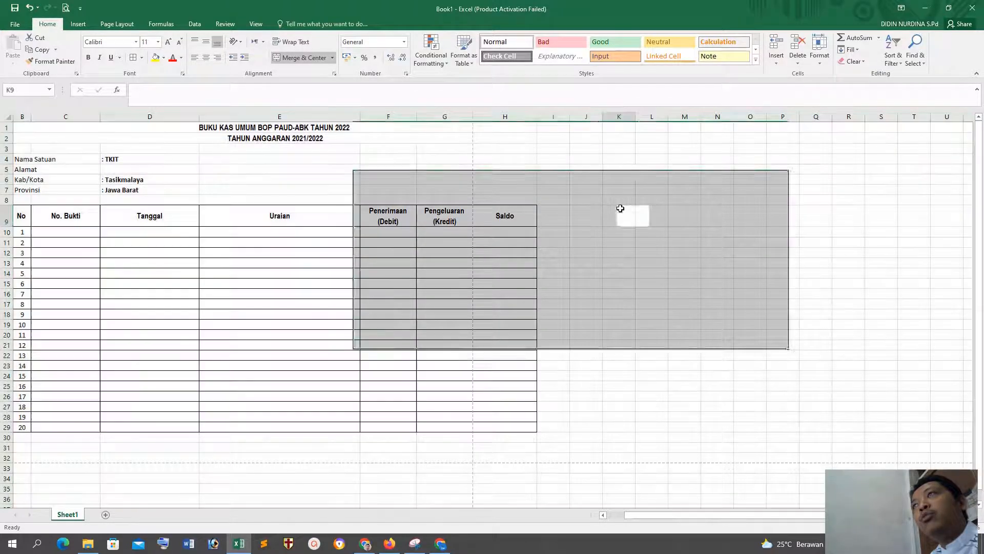
{"action": "left_click_drag", "start_coordinate": [35, 125], "coordinate": [423, 428]}
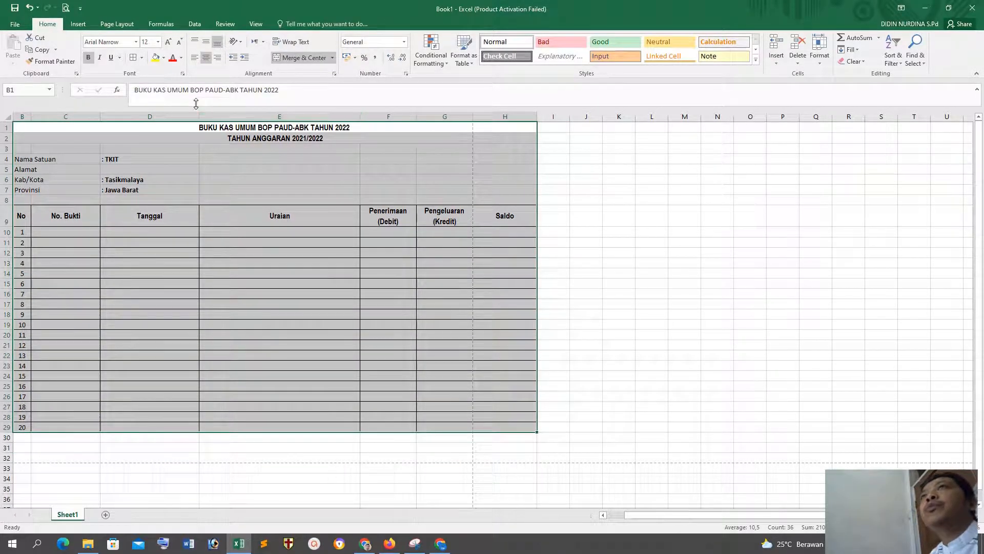
{"action": "left_click", "coordinate": [121, 43]}
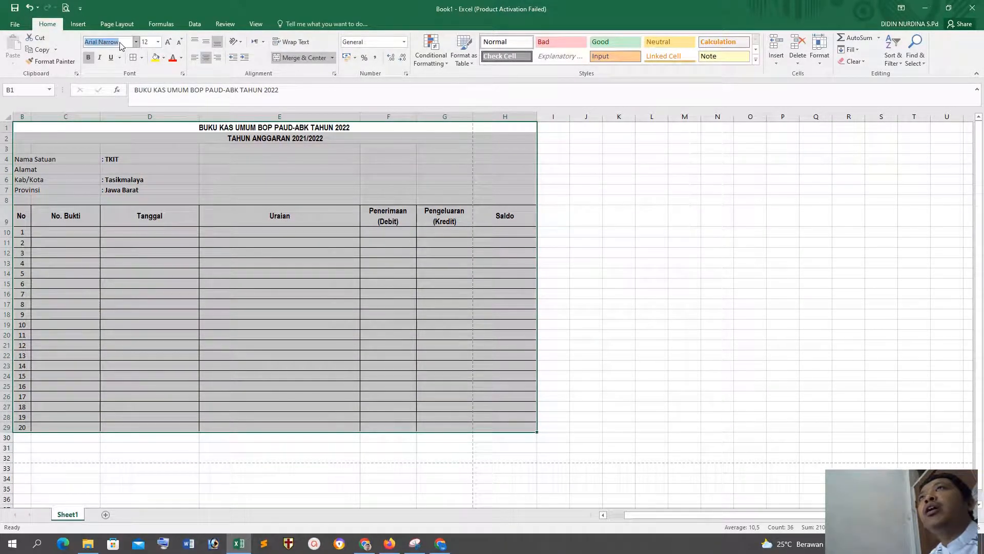
{"action": "key", "text": "BackSpace"}
{"action": "type", "text": "Arial Narrow"}
{"action": "key", "text": "Return"}
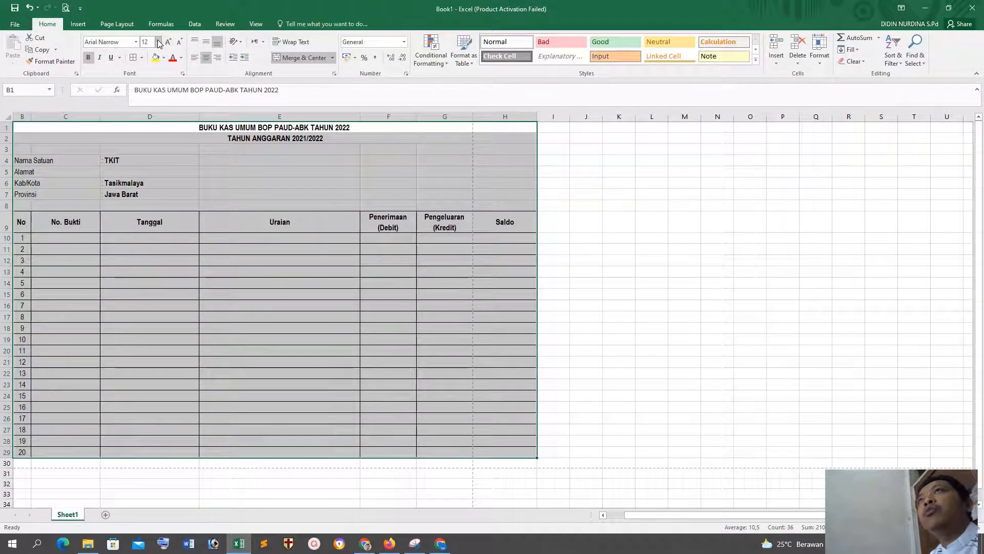
{"action": "left_click", "coordinate": [159, 43]}
{"action": "left_click", "coordinate": [146, 94]}
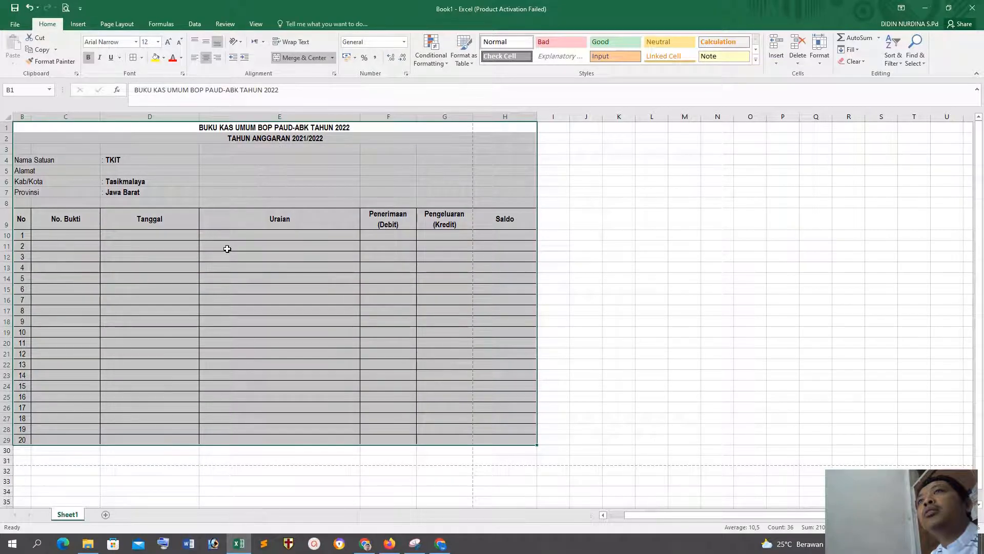
{"action": "left_click", "coordinate": [243, 286]}
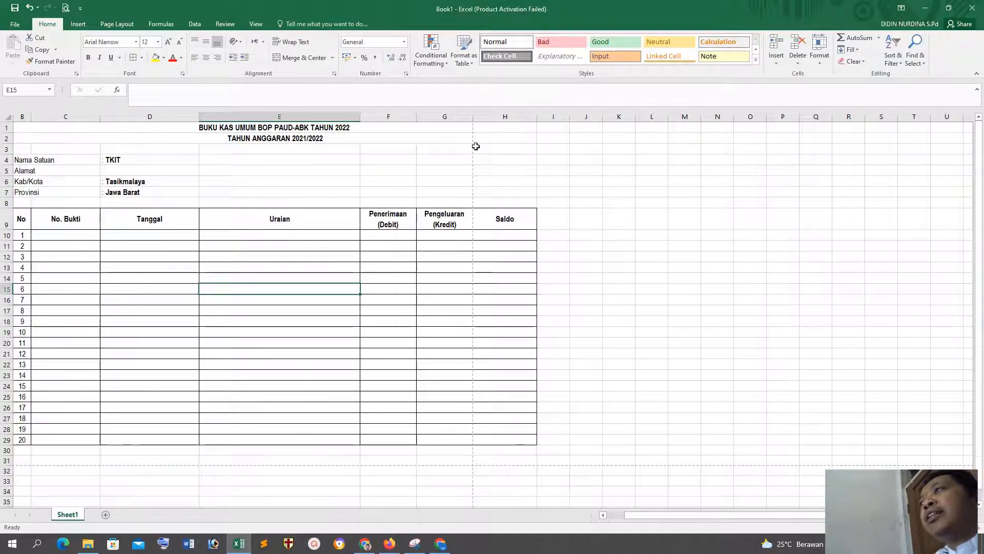
Step: Remove Print Preview and Print from the Quick Access Toolbar and add it back
{"action": "left_click", "coordinate": [81, 13]}
{"action": "left_click", "coordinate": [102, 97]}
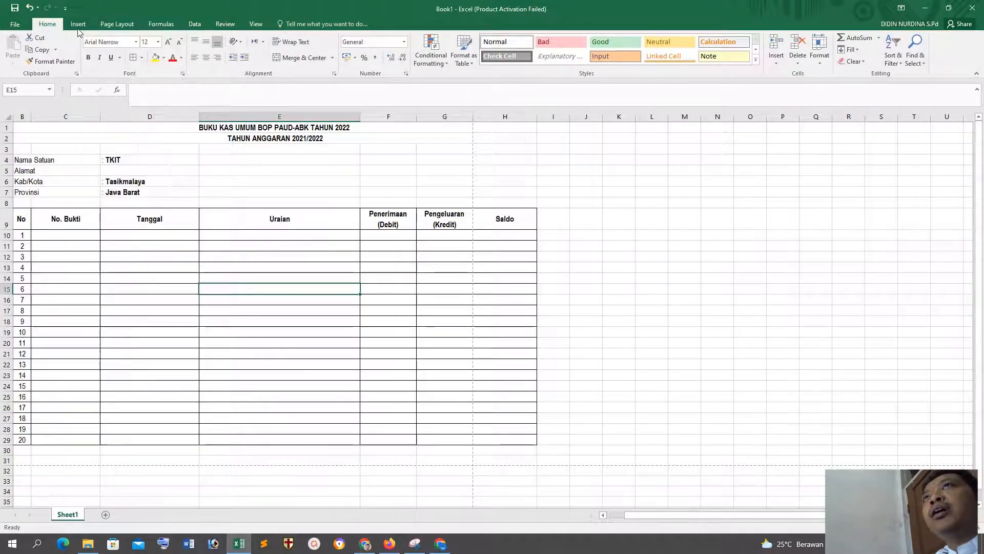
{"action": "left_click", "coordinate": [70, 11]}
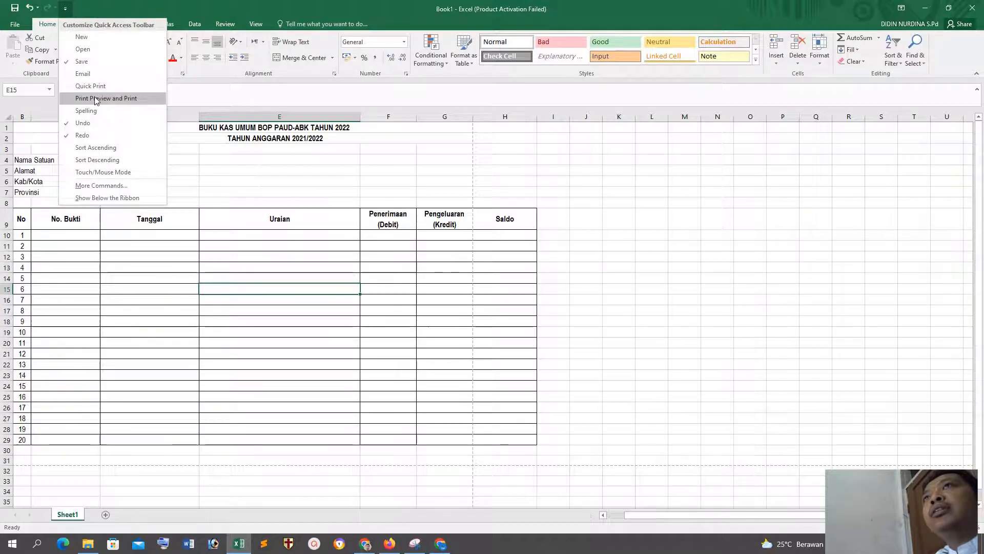
{"action": "left_click", "coordinate": [94, 98]}
Step: Add the Open and New commands to the Quick Access Toolbar
{"action": "left_click", "coordinate": [79, 9]}
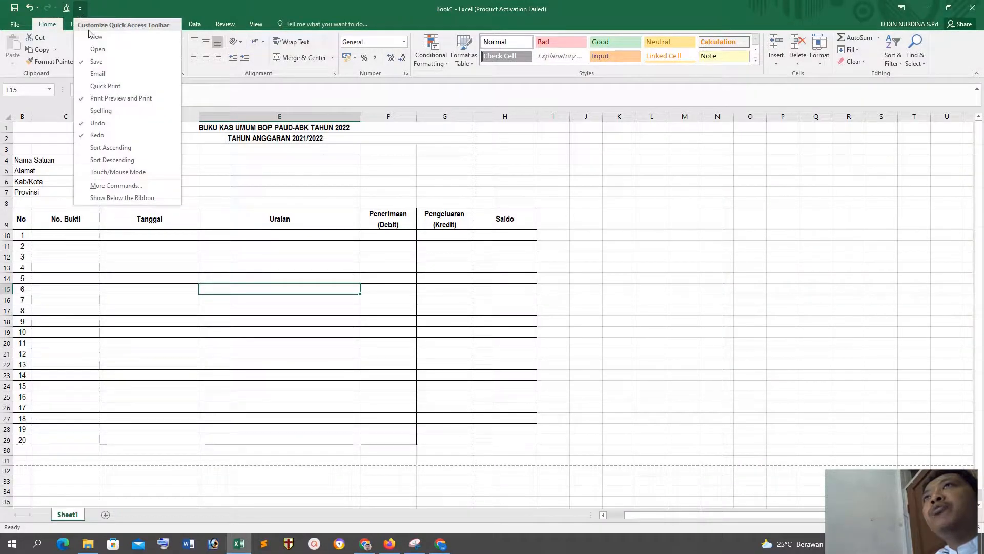
{"action": "left_click", "coordinate": [115, 54]}
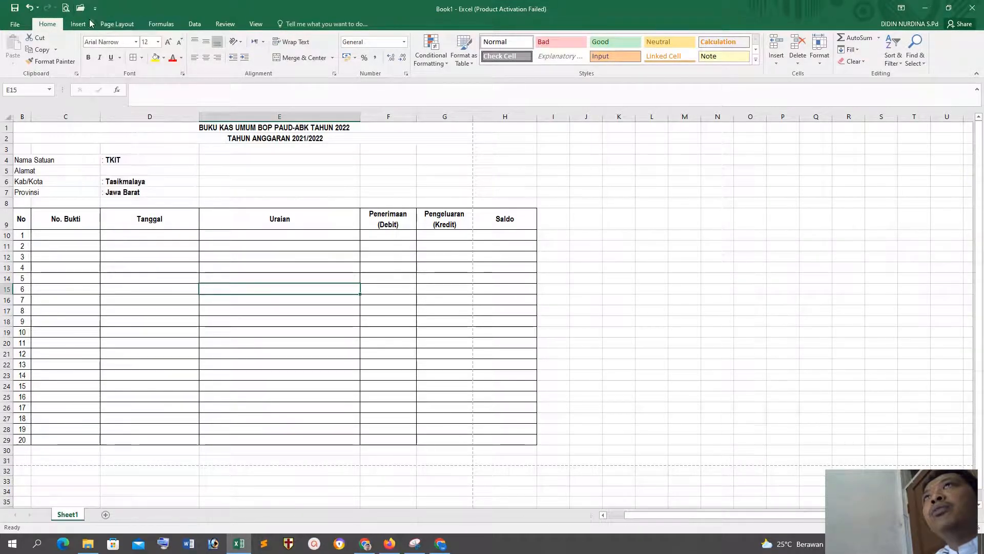
{"action": "left_click", "coordinate": [95, 9]}
{"action": "left_click", "coordinate": [119, 39]}
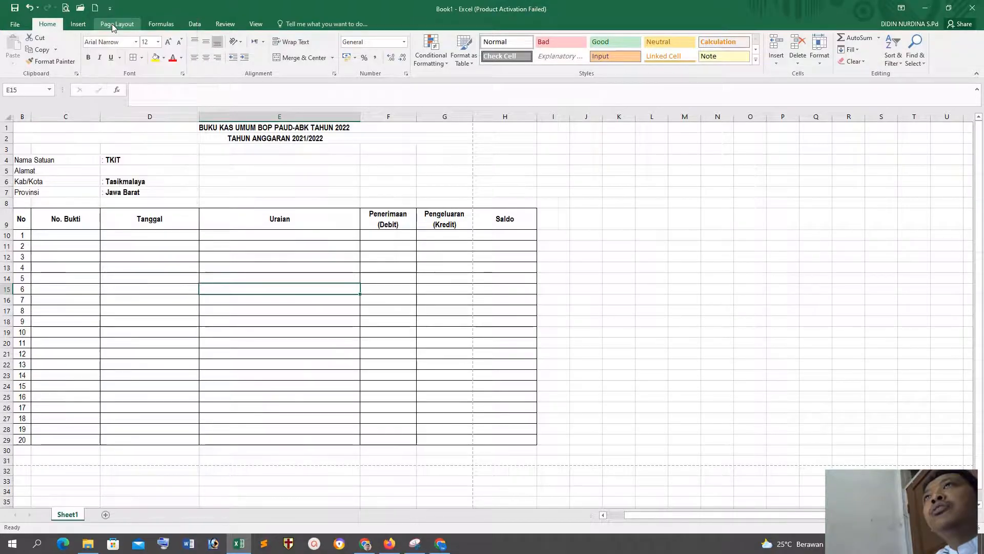
{"action": "left_click", "coordinate": [110, 9]}
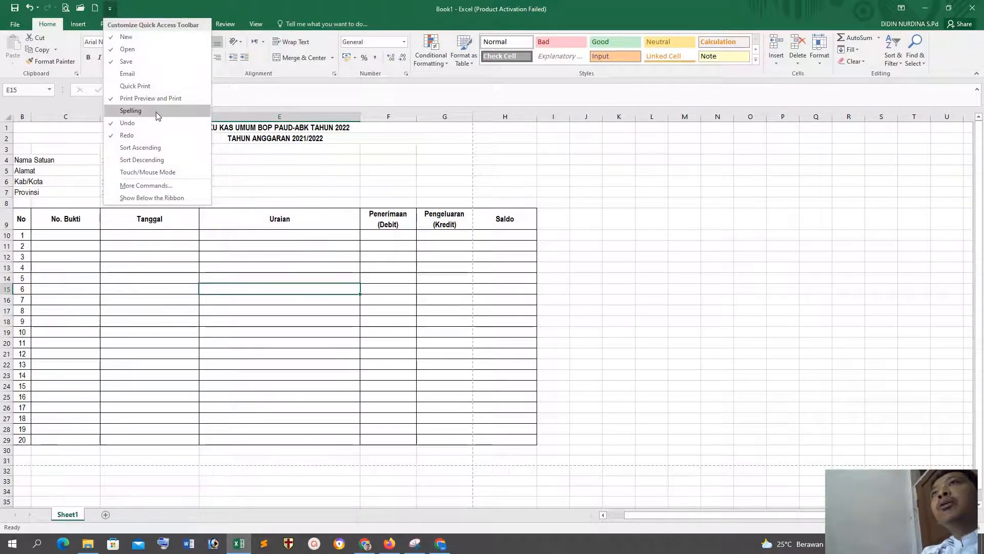
{"action": "left_click", "coordinate": [143, 292]}
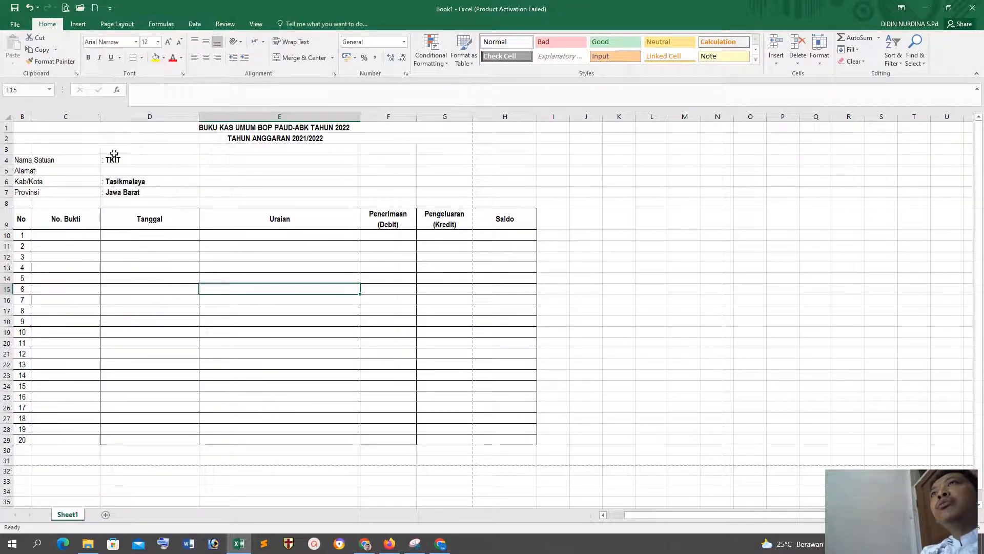
Step: Open the print preview of the Buku Kas Umum sheet
{"action": "left_click", "coordinate": [67, 8]}
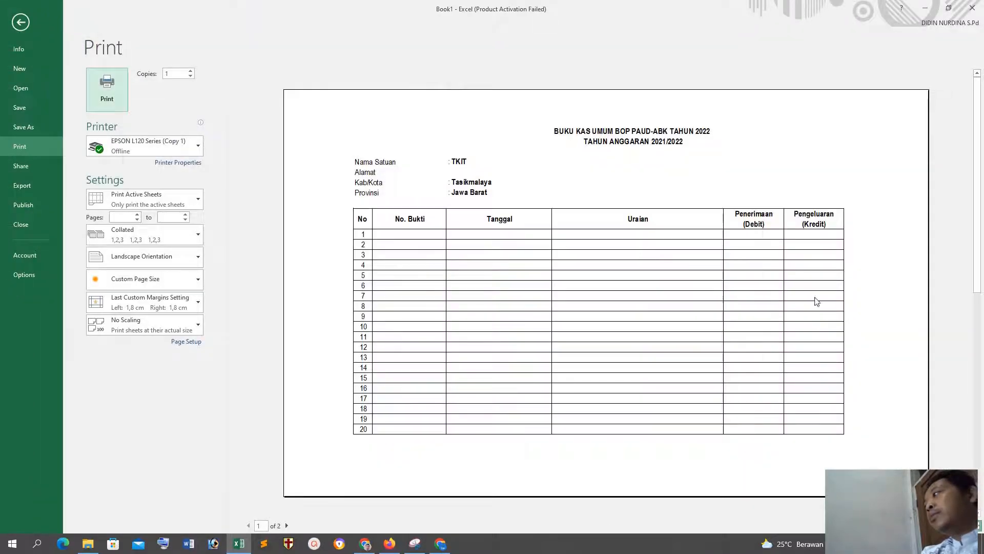
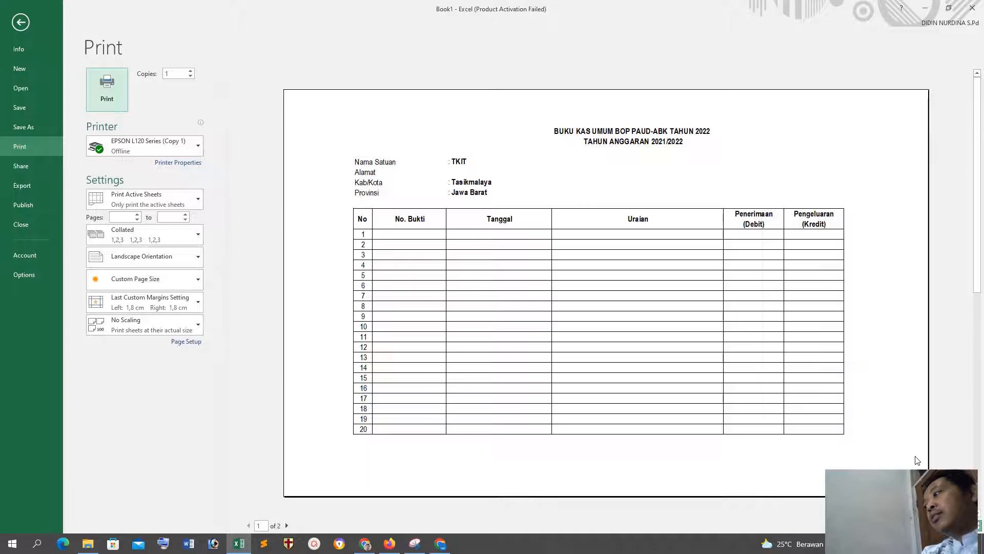
Step: Show the margin guides in the print preview, reduce the right margin to about 0,41 cm, and return to the sheet
{"action": "left_click", "coordinate": [966, 526]}
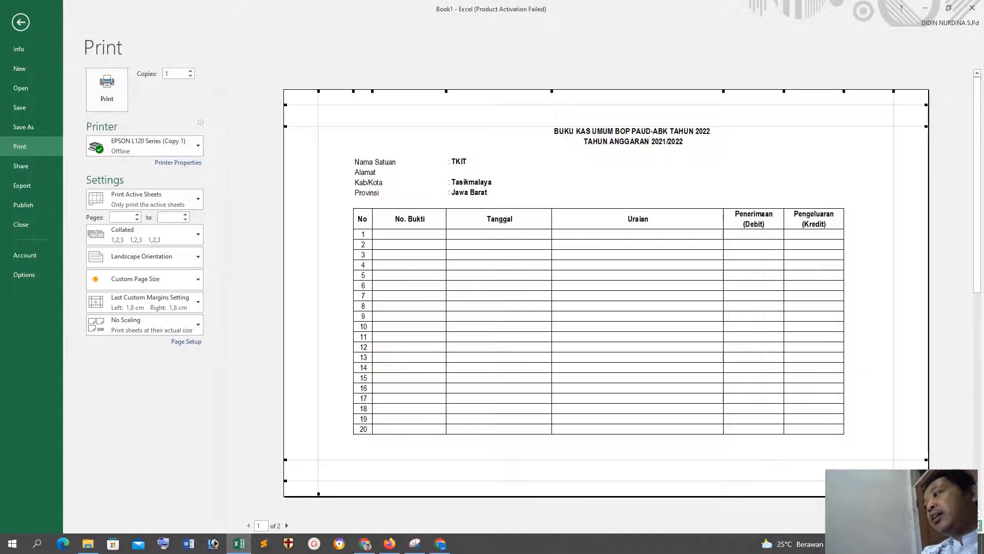
{"action": "left_click", "coordinate": [978, 524]}
{"action": "left_click", "coordinate": [979, 525]}
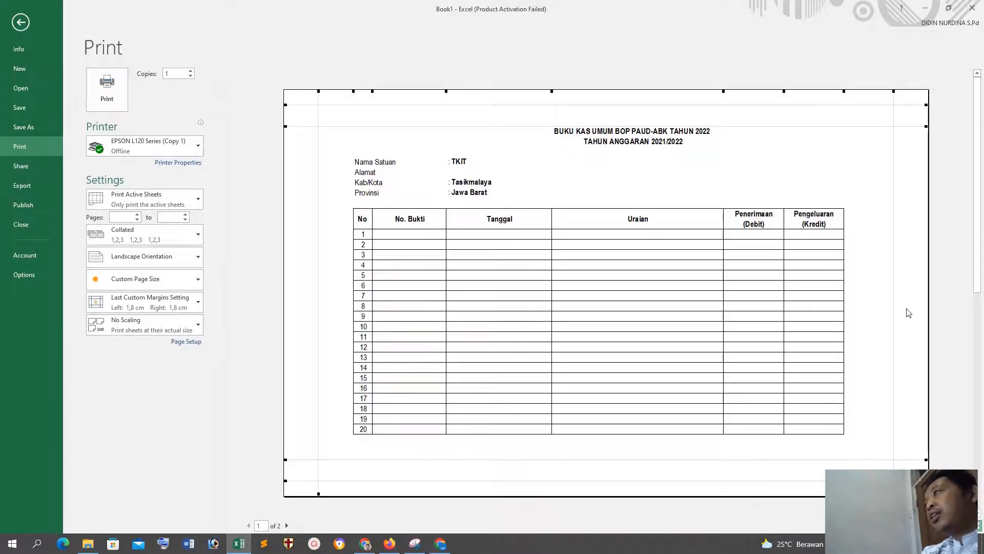
{"action": "left_click", "coordinate": [895, 119]}
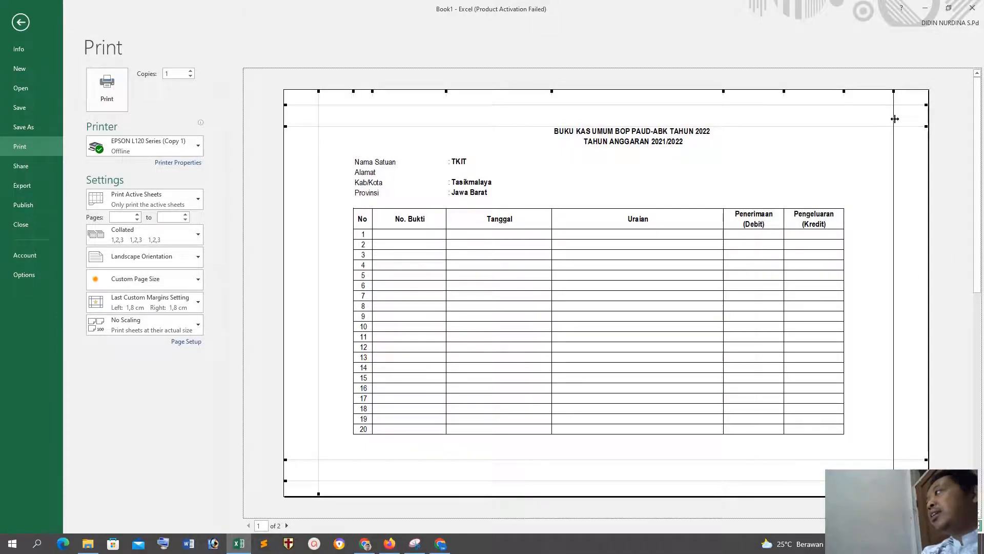
{"action": "left_click_drag", "start_coordinate": [896, 118], "coordinate": [921, 121]}
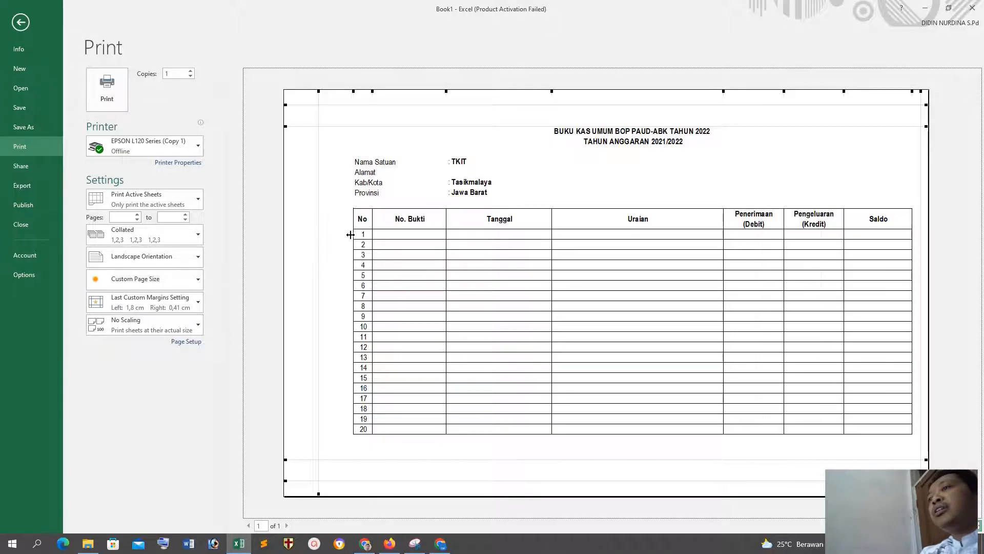
{"action": "left_click", "coordinate": [20, 28]}
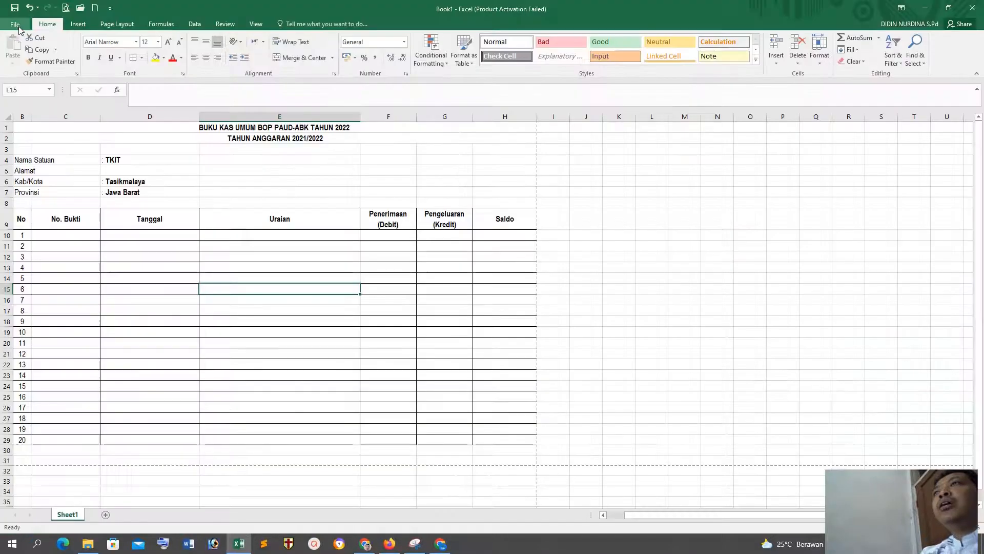
Step: Review the page, margin, header/footer and sheet print options in Page Setup without changing anything
{"action": "left_click", "coordinate": [117, 24]}
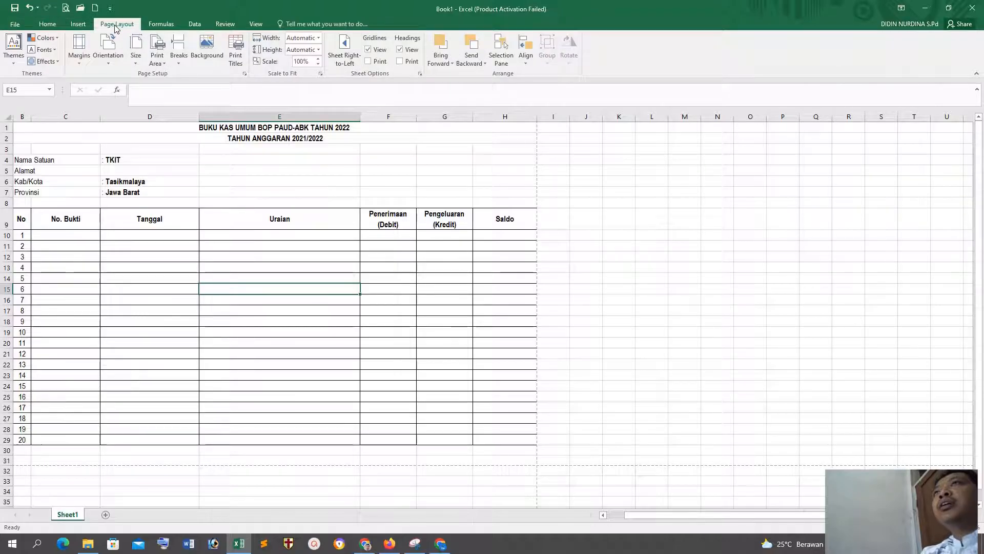
{"action": "left_click", "coordinate": [246, 74]}
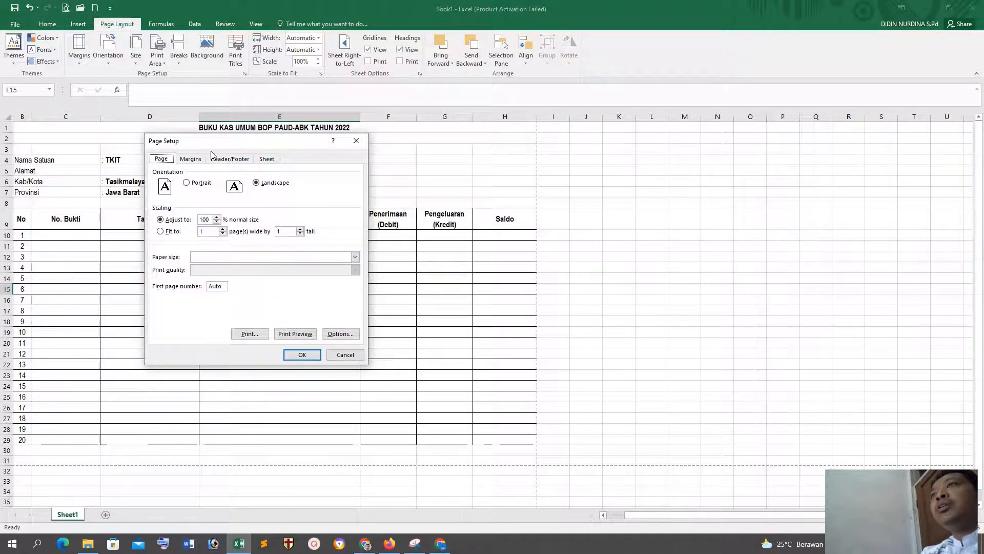
{"action": "left_click", "coordinate": [192, 159]}
{"action": "left_click", "coordinate": [244, 160]}
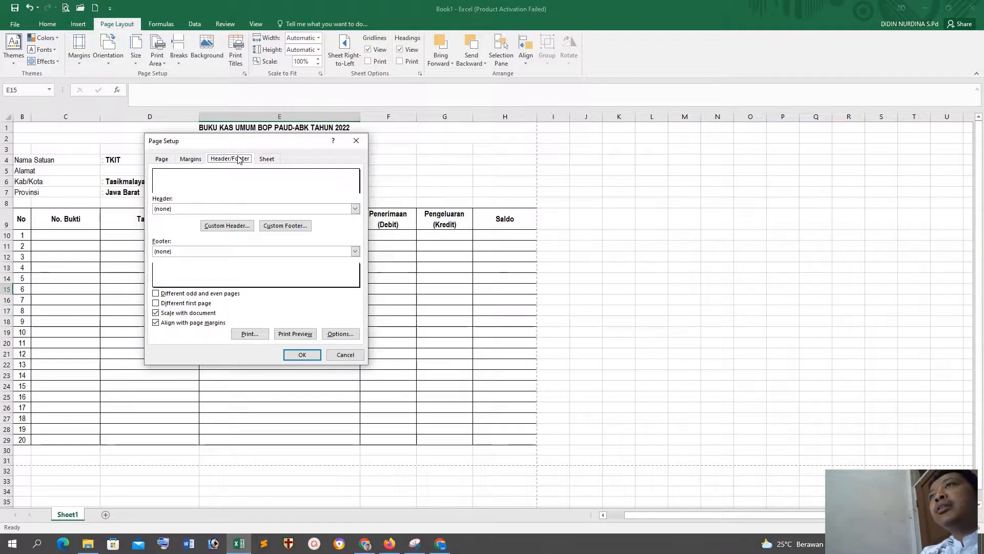
{"action": "left_click", "coordinate": [266, 160]}
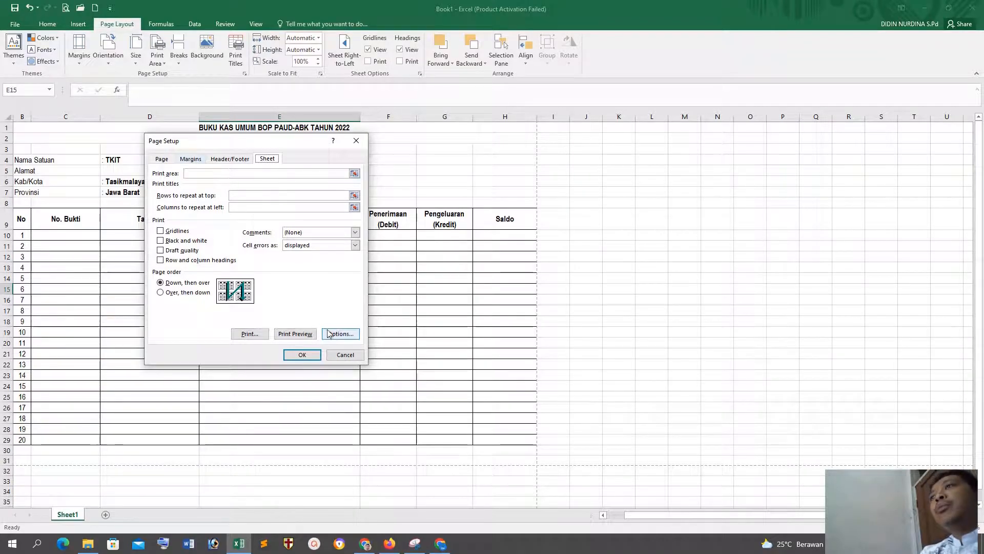
{"action": "left_click", "coordinate": [342, 355]}
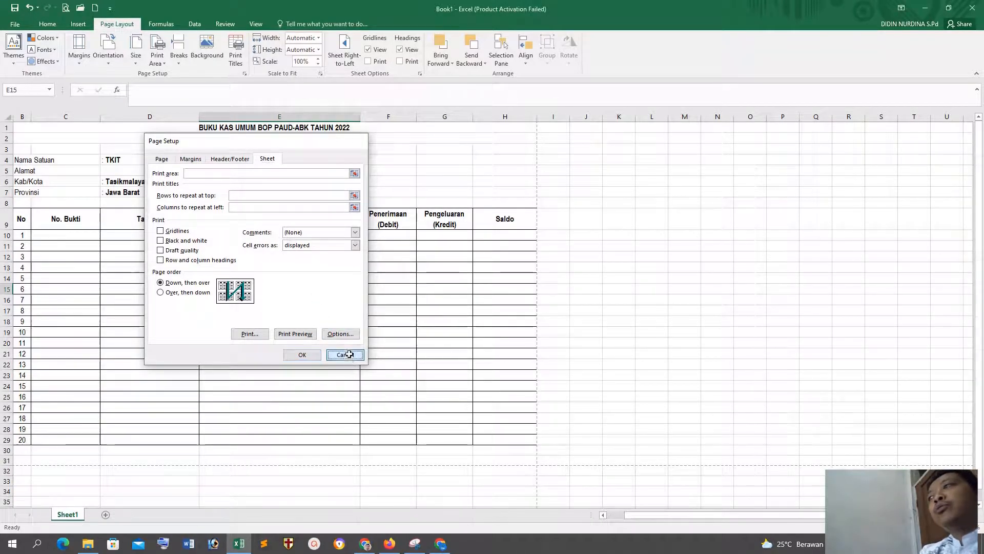
{"action": "left_click", "coordinate": [662, 276]}
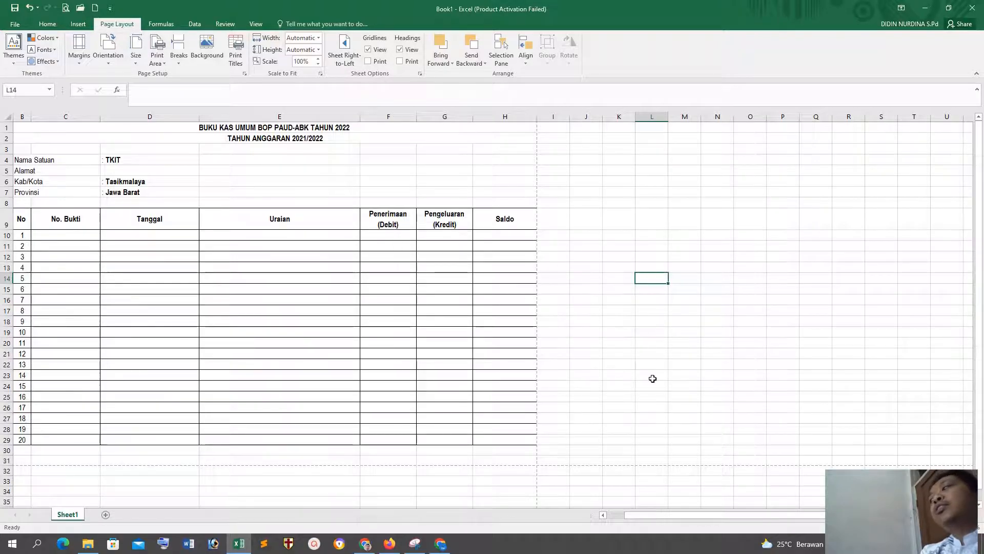
{"action": "left_click", "coordinate": [687, 389]}
{"action": "left_click", "coordinate": [621, 260]}
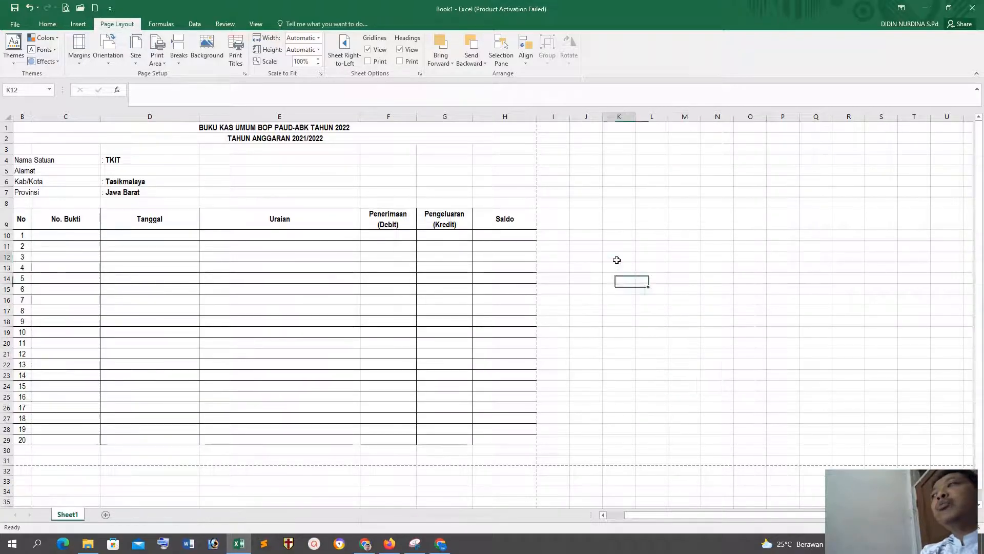
Step: Enter NO 01 as the No. Bukti in the first table row, cell C10
{"action": "left_click", "coordinate": [86, 235]}
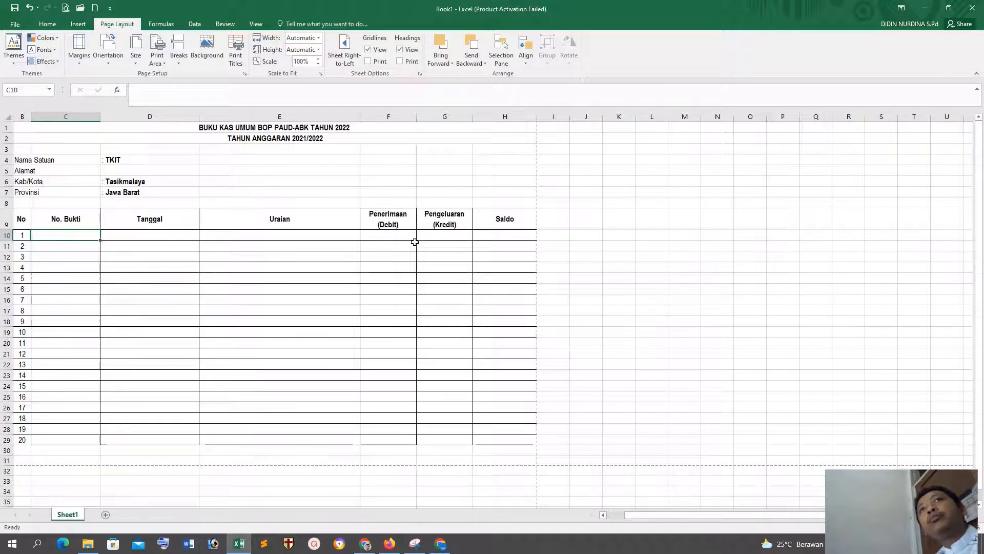
{"action": "type", "text": "NO 01"}
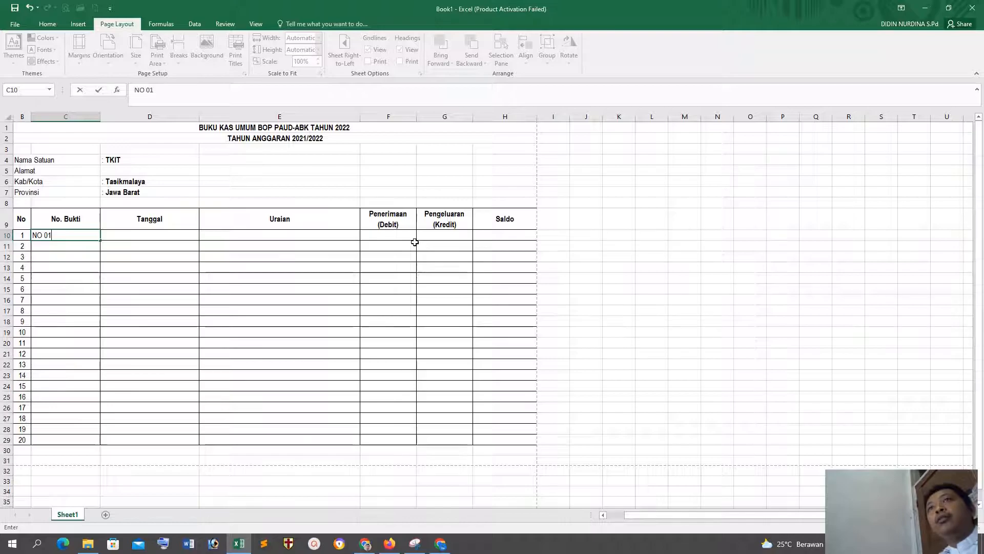
{"action": "key", "text": "Tab"}
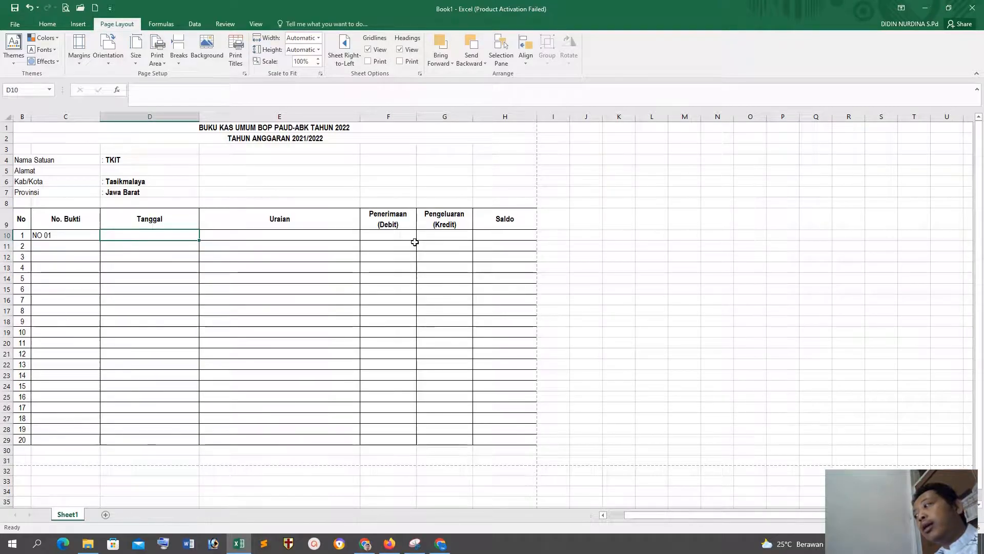
Step: Enter the date 19/04/2022 under Tanggal in the first table row, cell D10
{"action": "type", "text": "19/04/200"}
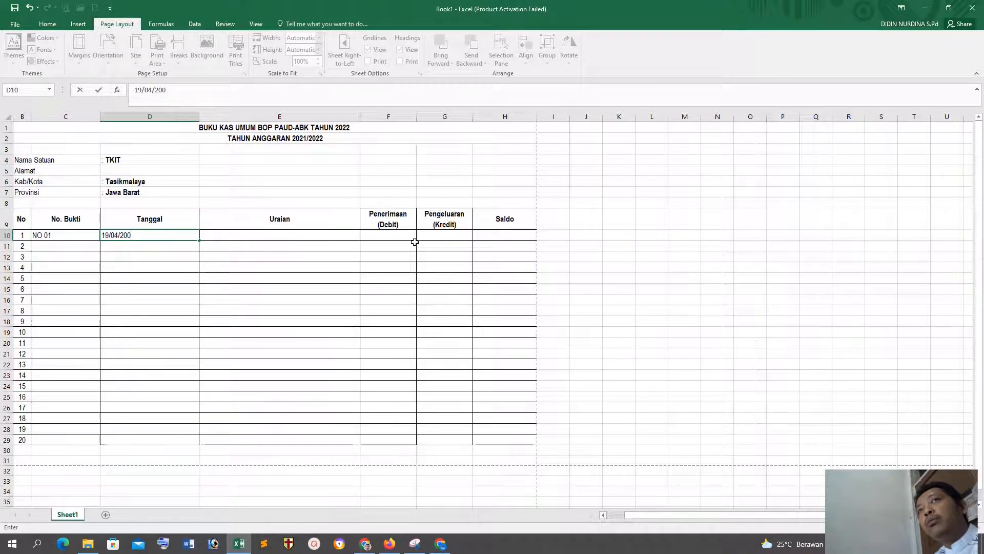
{"action": "key", "text": "BackSpace"}
{"action": "type", "text": "22"}
{"action": "key", "text": "Tab"}
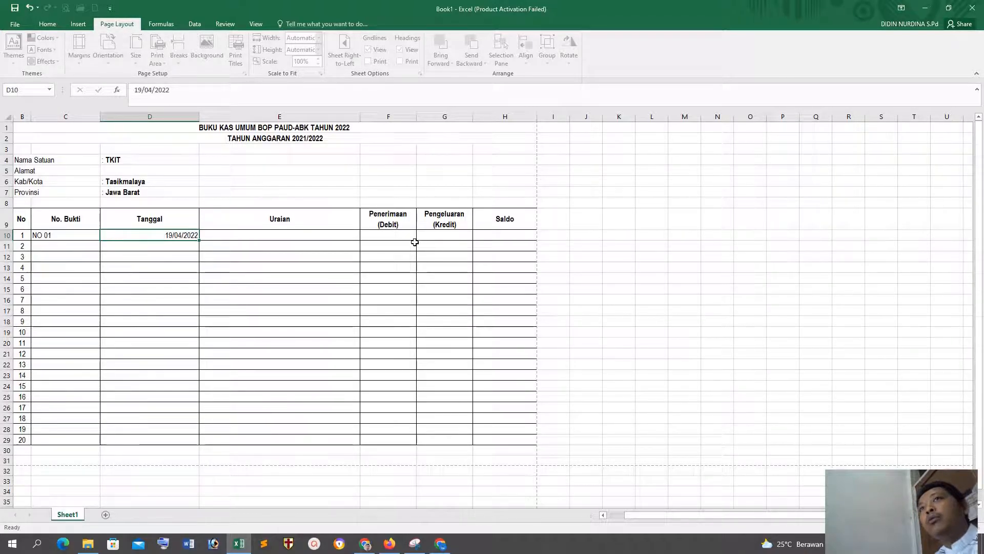
Step: Enter Pembelian ATK Hapis Pakai as the Uraian of the first table row, cell E10
{"action": "left_click", "coordinate": [356, 278]}
{"action": "left_click", "coordinate": [296, 237]}
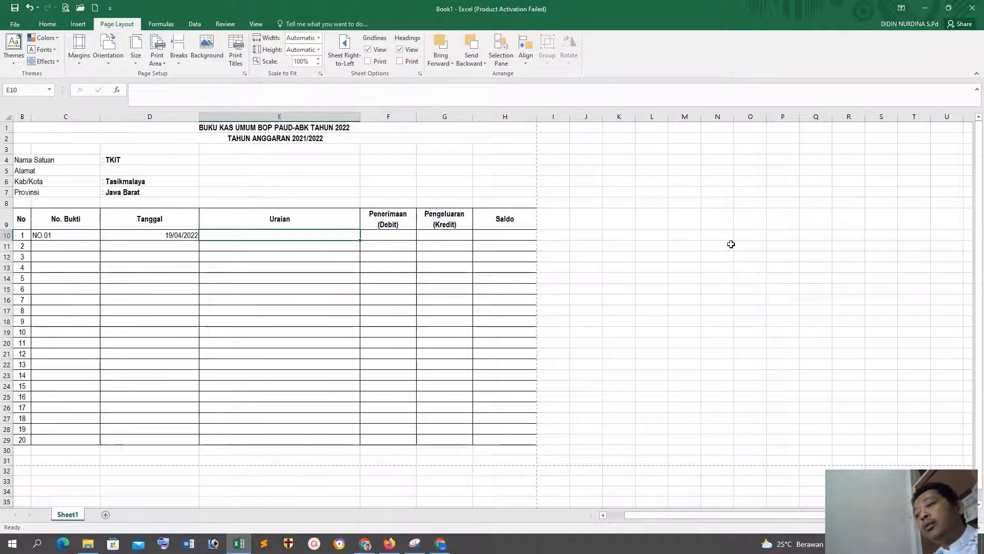
{"action": "type", "text": "pEMBELIAN "}
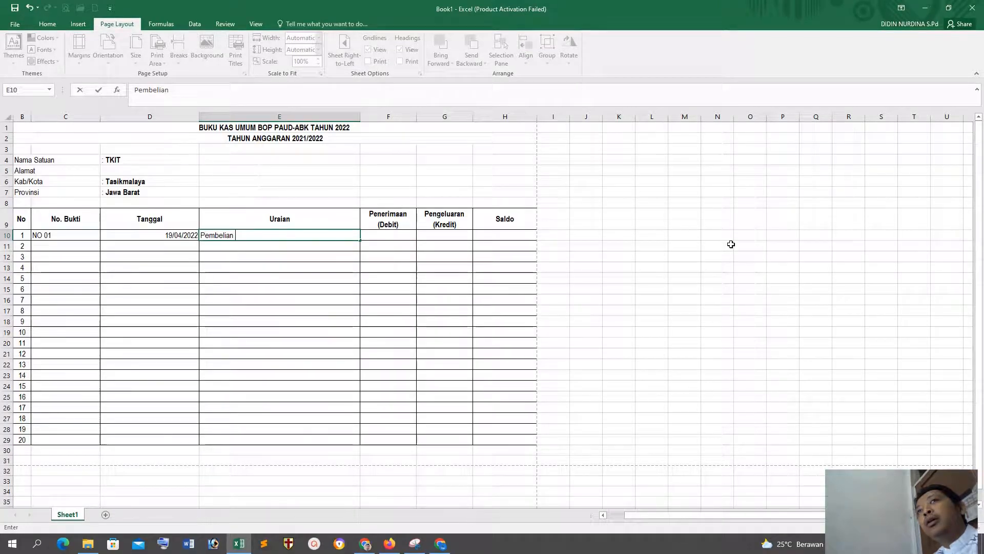
{"action": "type", "text": "ATK Hapis Pakai"}
{"action": "key", "text": "Tab"}
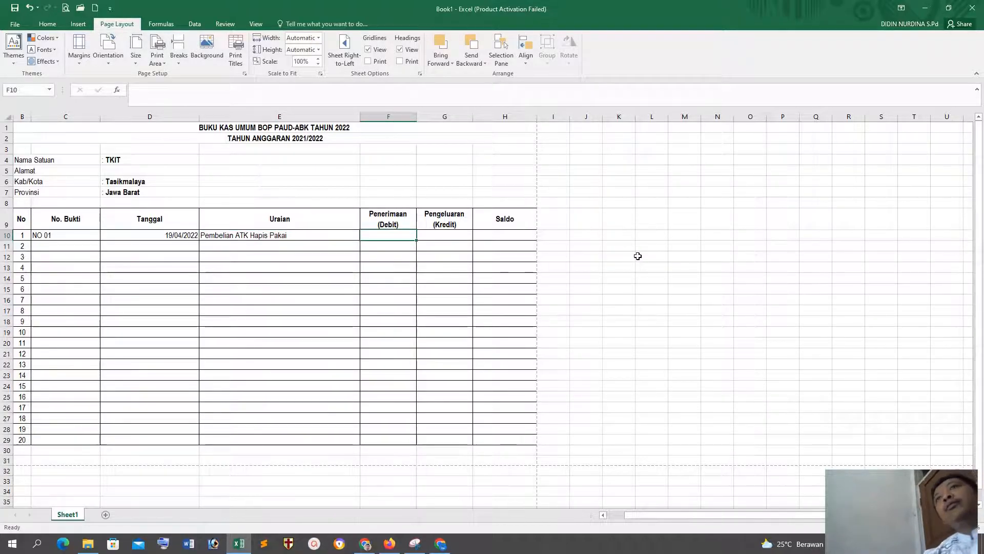
Step: Move the No. Bukti, Tanggal and Uraian entries in C10:E10 down to row 11, emptying the first table row
{"action": "left_click_drag", "start_coordinate": [34, 235], "coordinate": [322, 243]}
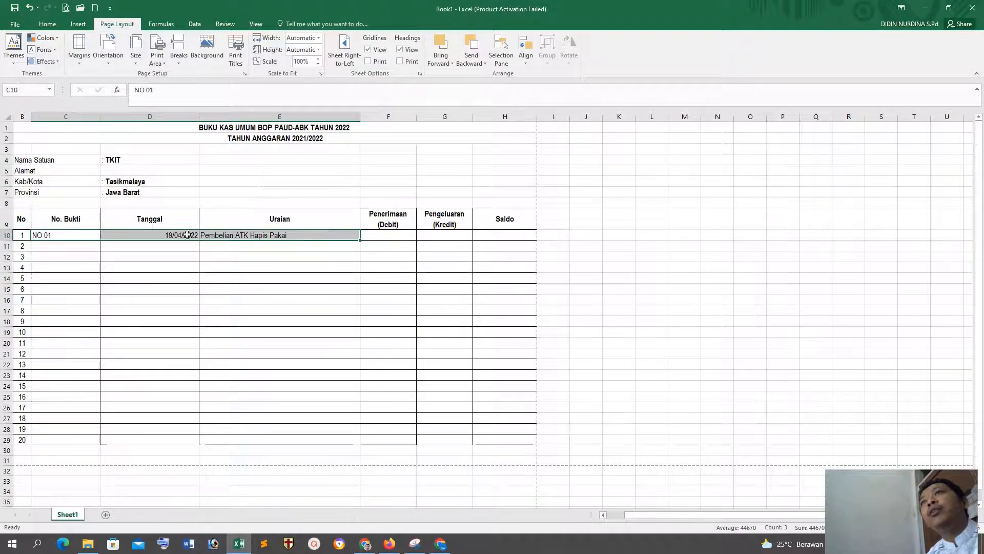
{"action": "left_click", "coordinate": [152, 268]}
{"action": "left_click_drag", "start_coordinate": [35, 235], "coordinate": [278, 236]}
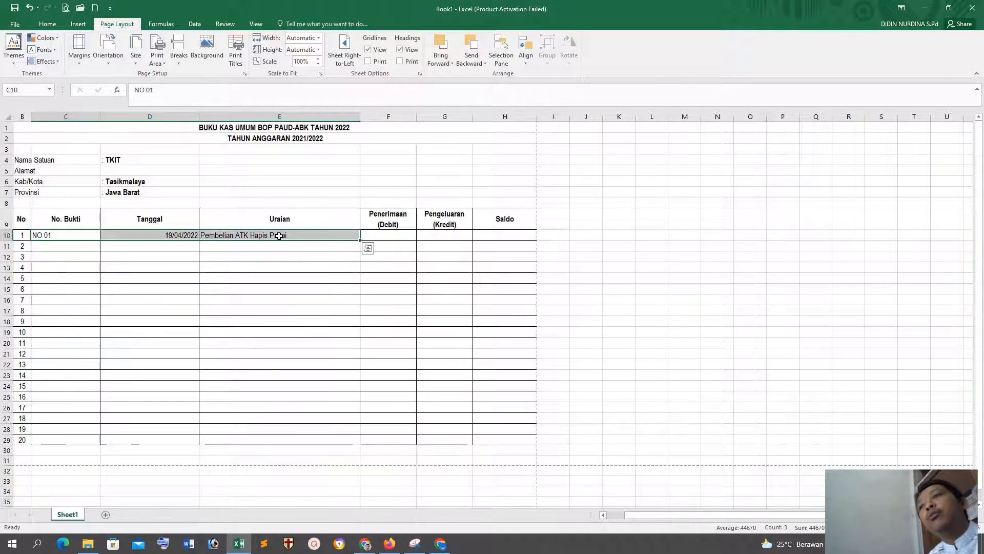
{"action": "key", "text": "ctrl+c"}
{"action": "left_click", "coordinate": [59, 243]}
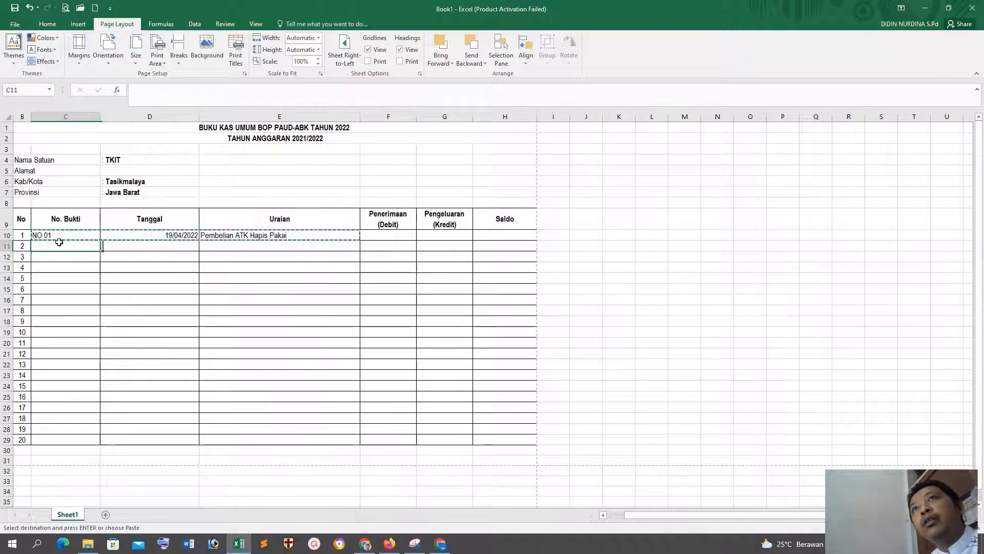
{"action": "key", "text": "ctrl+v"}
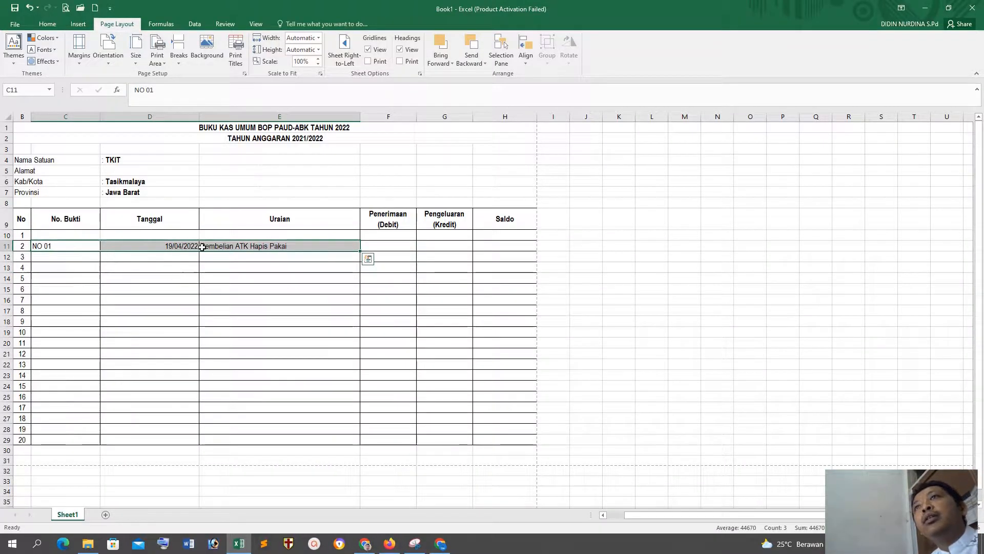
Step: Enter Penerimaan as the Uraian of the first table row, cell E10
{"action": "left_click", "coordinate": [279, 235]}
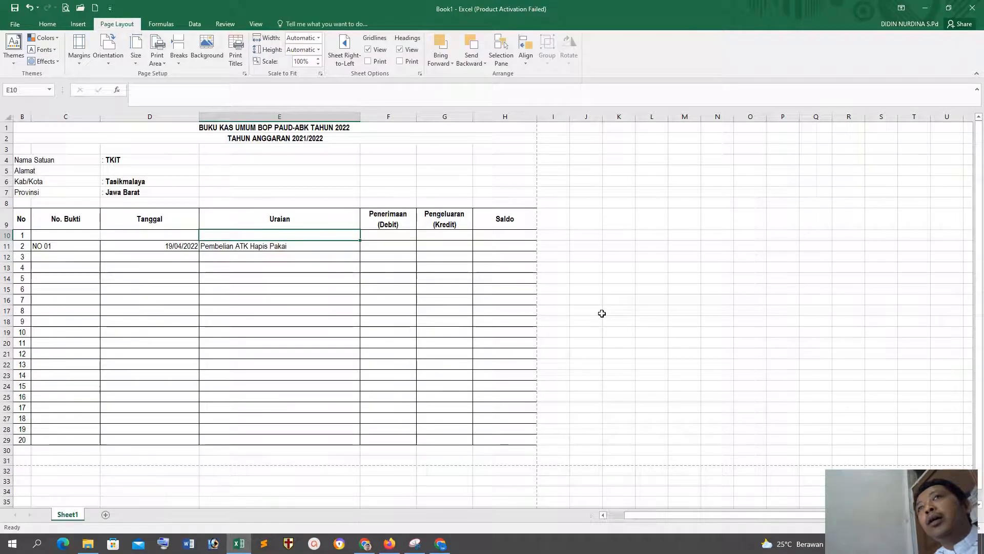
{"action": "type", "text": "P"}
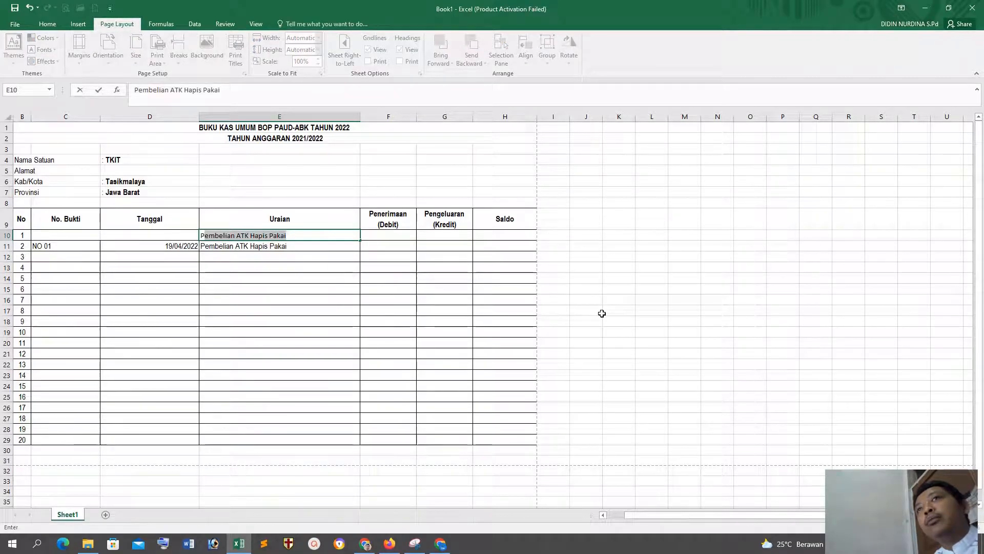
{"action": "type", "text": "enerimaan"}
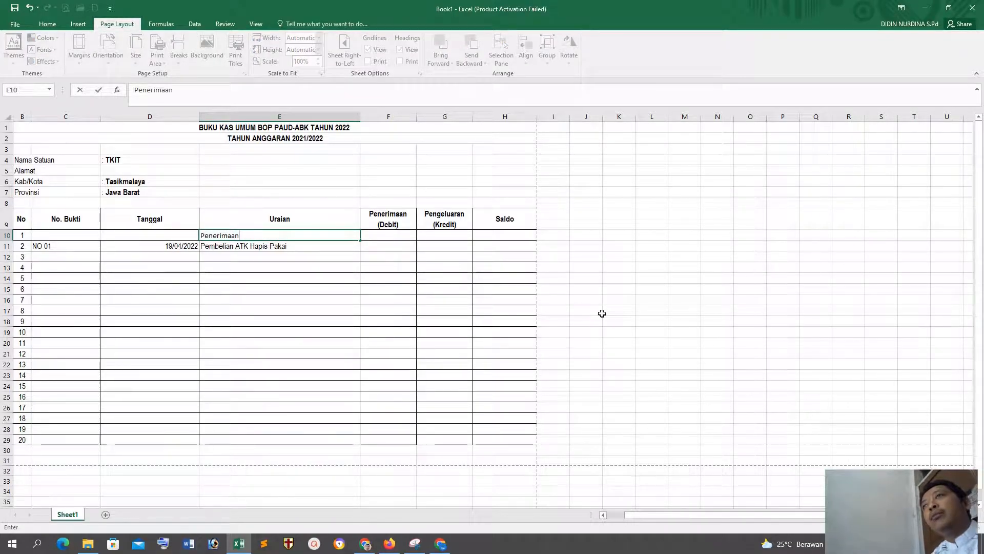
{"action": "key", "text": "Tab"}
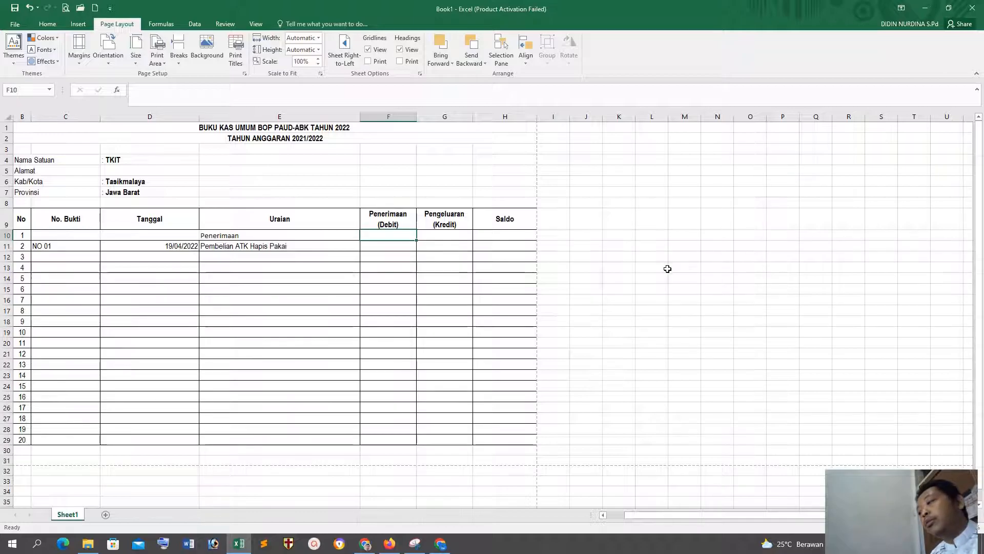
Step: Enter 10000000 as the Penerimaan (Debit) amount of the first table row, cell F10
{"action": "type", "text": "10000"}
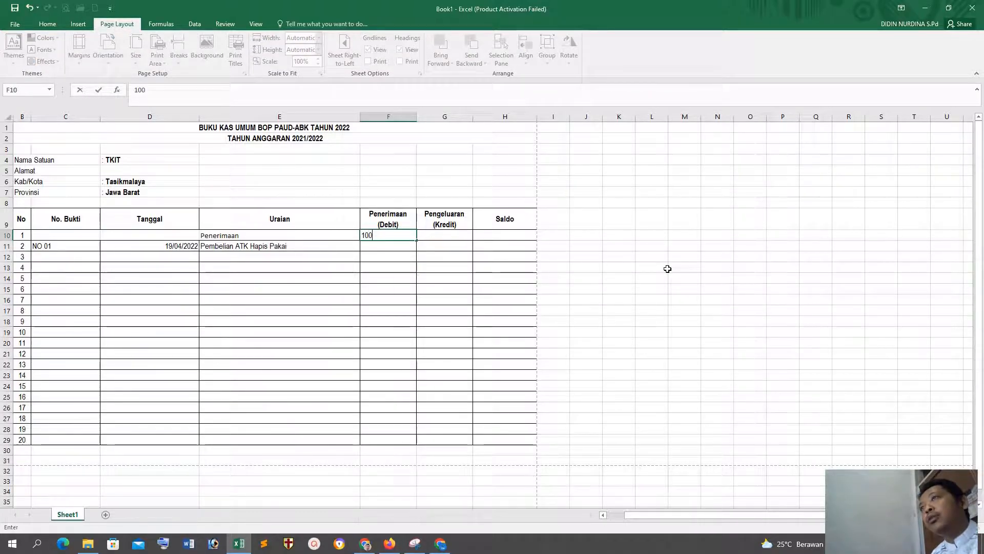
{"action": "type", "text": "00"}
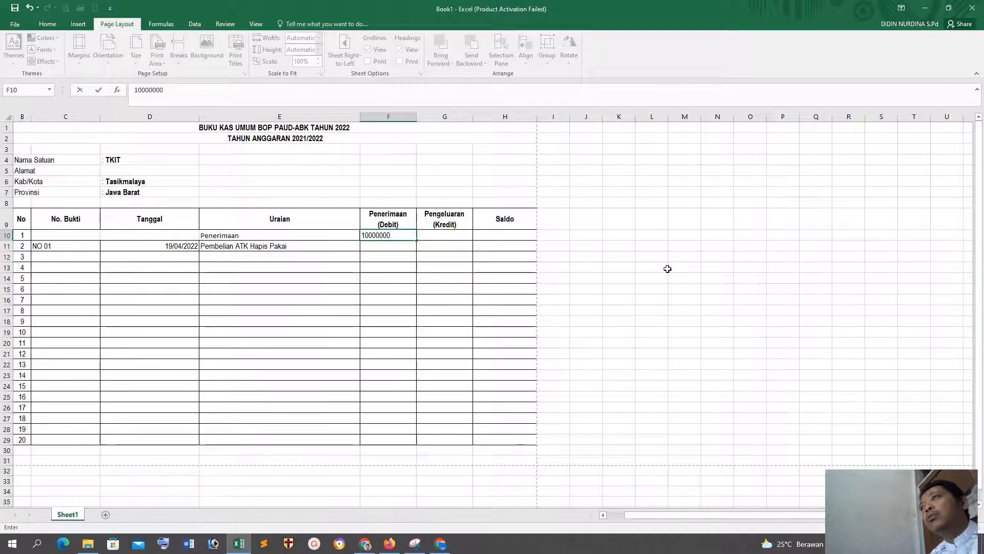
{"action": "type", "text": "0"}
{"action": "key", "text": "Return"}
{"action": "left_click", "coordinate": [619, 289]}
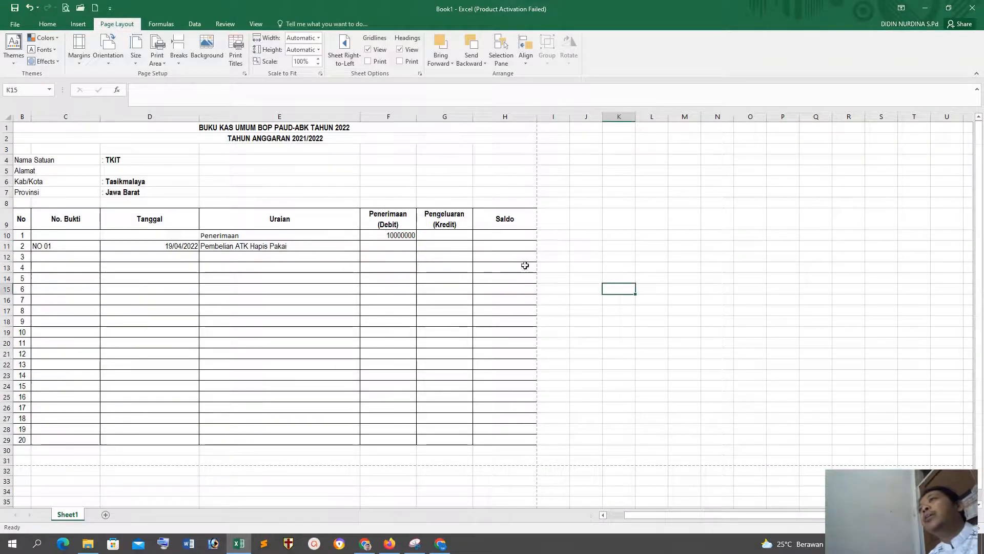
{"action": "left_click", "coordinate": [403, 236]}
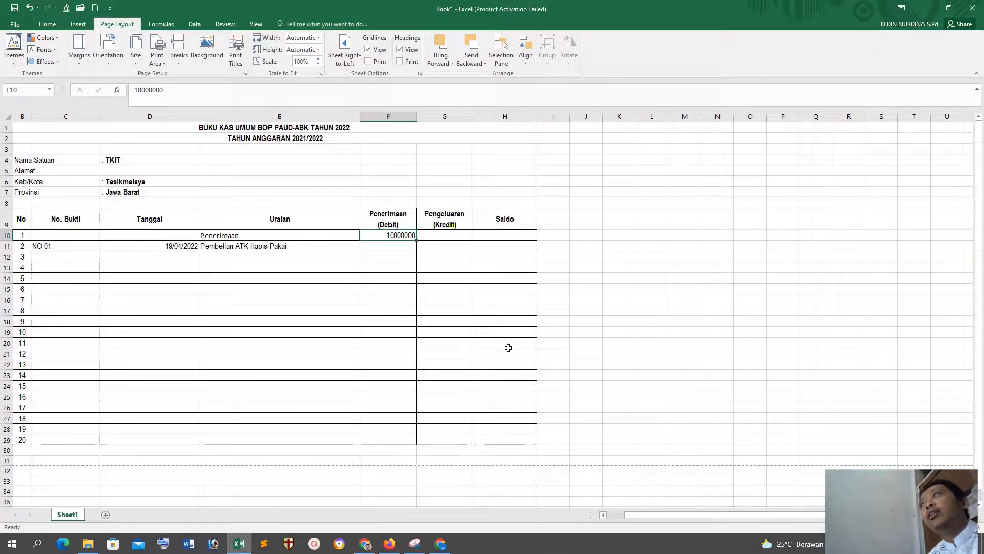
{"action": "left_click", "coordinate": [487, 310]}
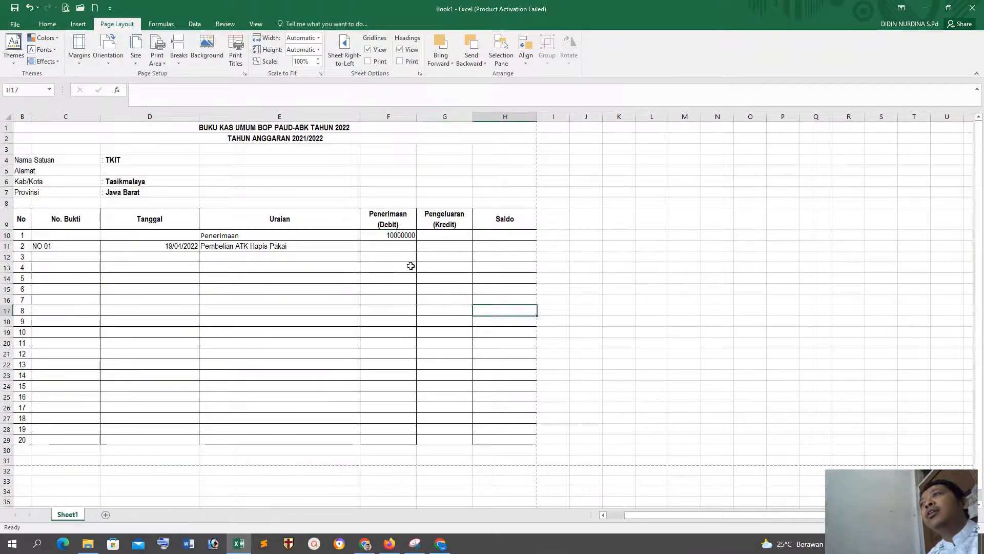
{"action": "left_click", "coordinate": [398, 237]}
{"action": "type", "text": "1"}
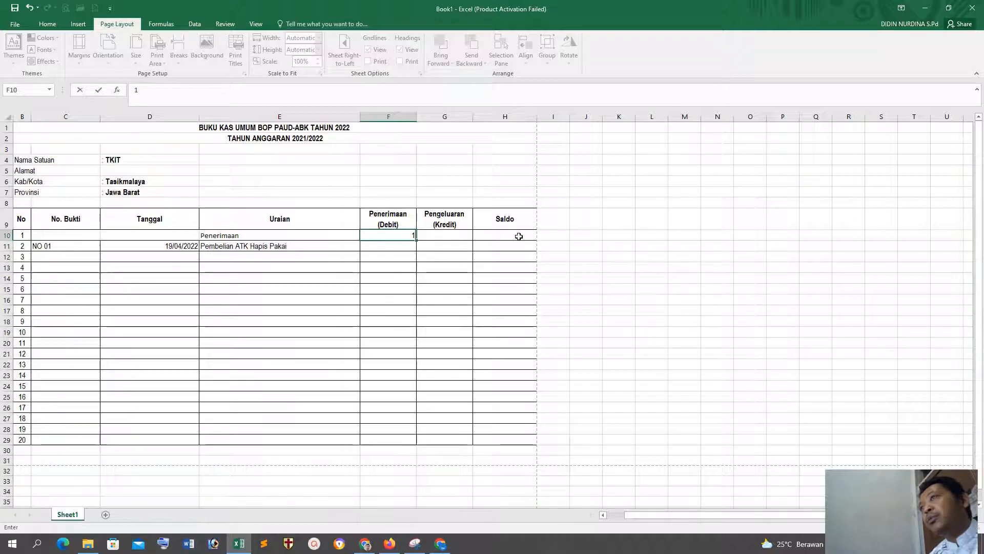
{"action": "type", "text": "0,0"}
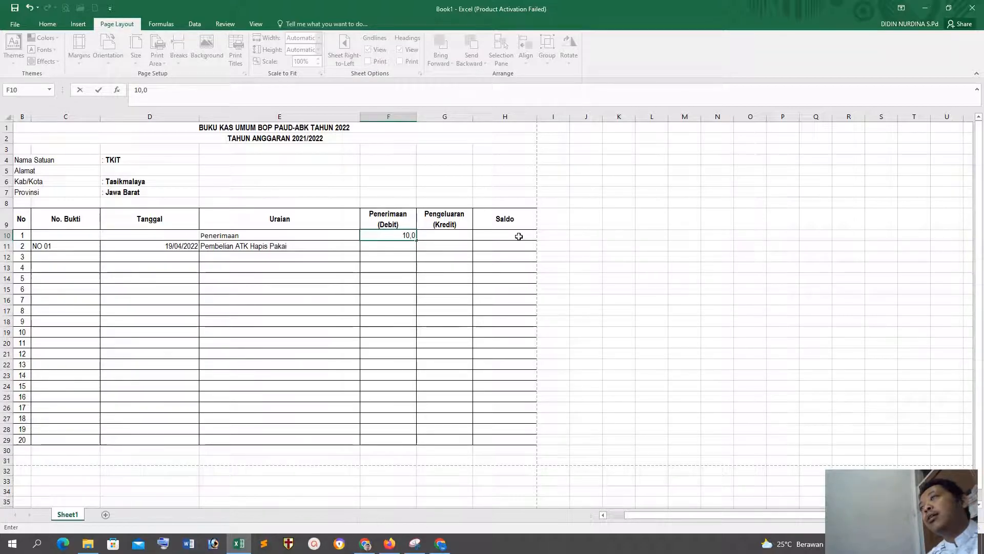
{"action": "left_click", "coordinate": [505, 279]}
{"action": "left_click", "coordinate": [405, 235]}
{"action": "key", "text": "ctrl+z"}
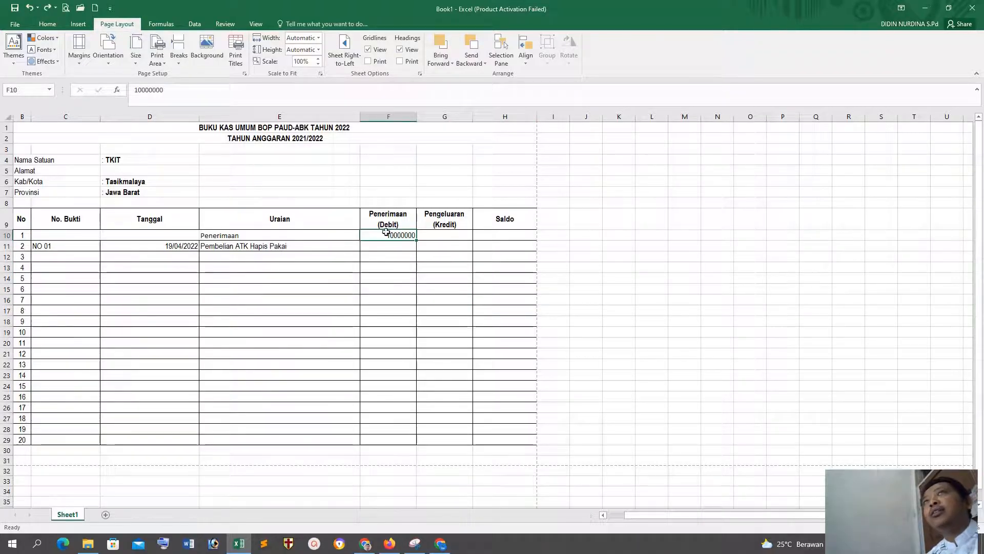
Step: Apply the Comma number style to the Penerimaan (Debit) amount in cell F10
{"action": "left_click", "coordinate": [45, 24]}
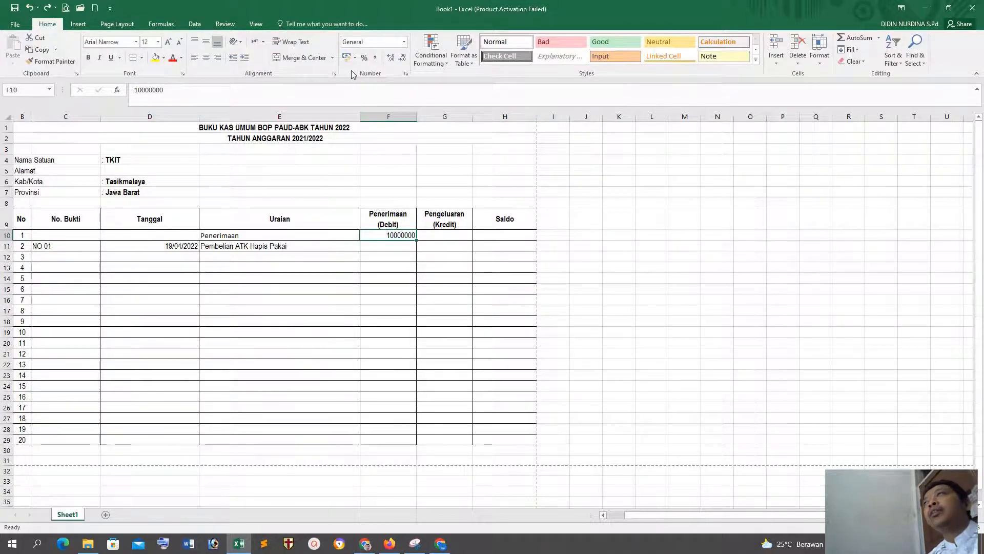
{"action": "left_click", "coordinate": [377, 56]}
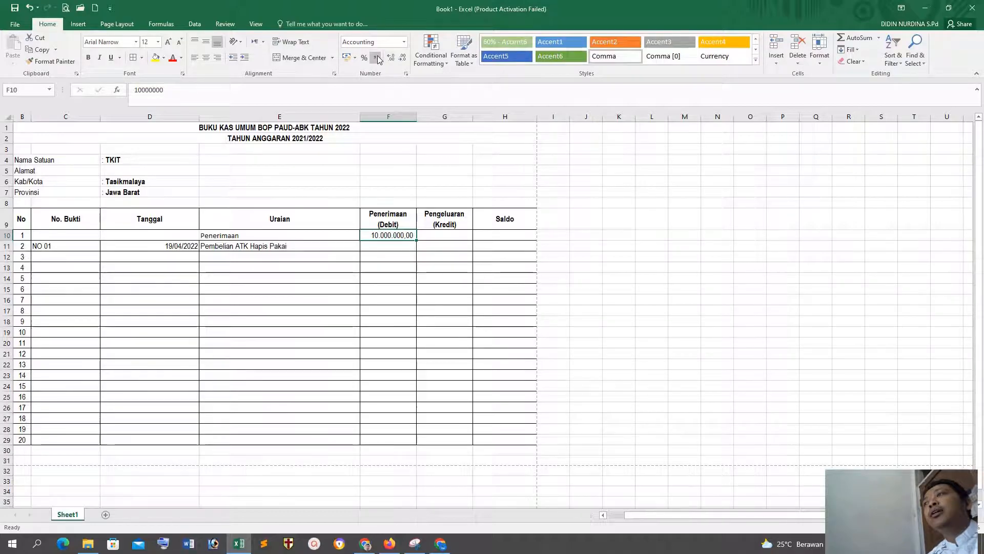
{"action": "left_click", "coordinate": [430, 270]}
{"action": "left_click", "coordinate": [394, 236]}
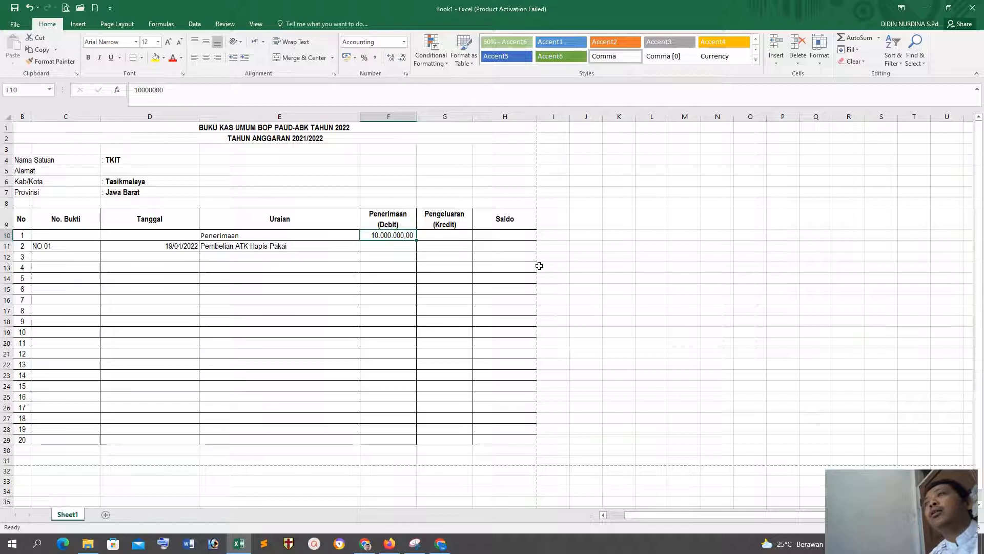
Step: Enter the formula =F10 in the Saldo cell of the first table row, H10
{"action": "left_click", "coordinate": [452, 247]}
{"action": "left_click", "coordinate": [479, 339]}
{"action": "left_click", "coordinate": [502, 233]}
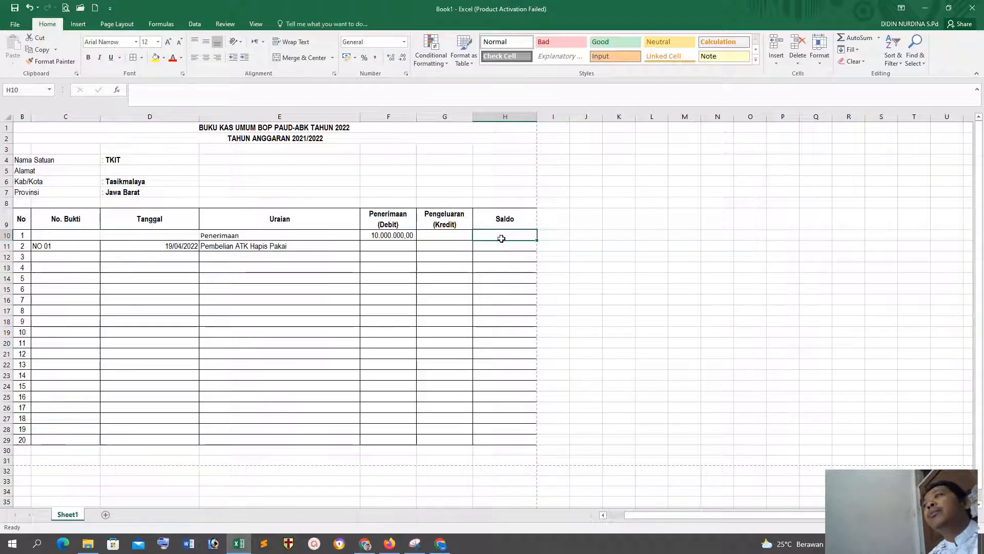
{"action": "left_click", "coordinate": [525, 277]}
{"action": "left_click", "coordinate": [503, 234]}
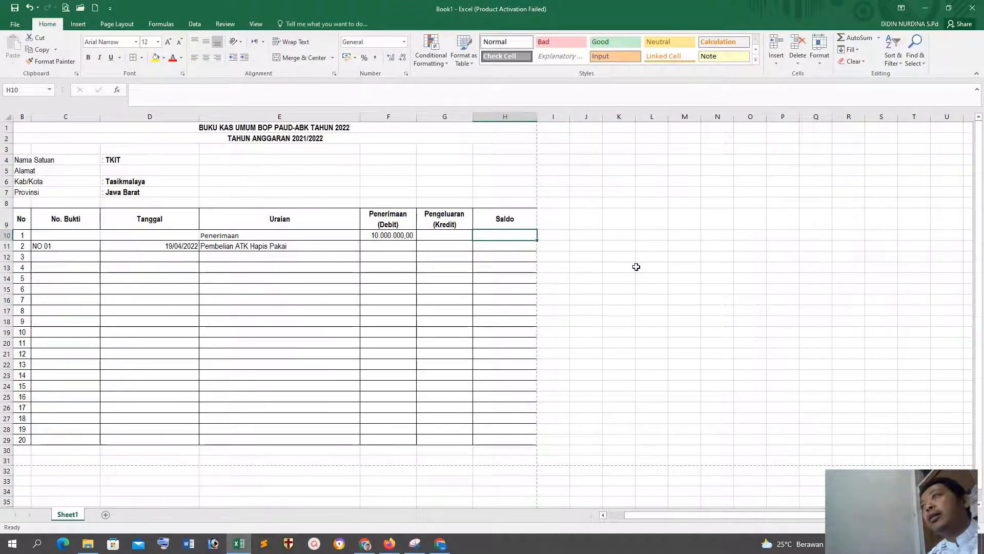
{"action": "type", "text": "="}
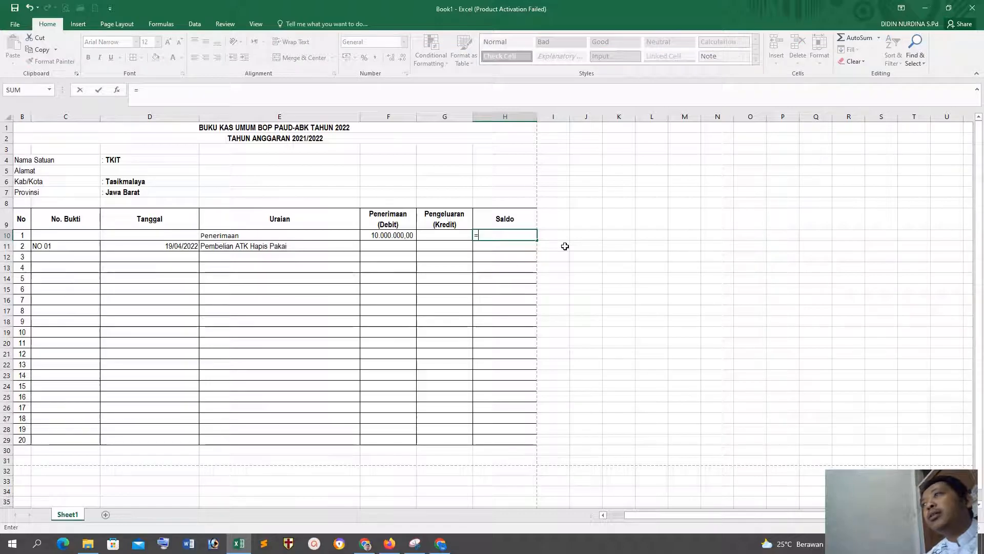
{"action": "left_click", "coordinate": [386, 235]}
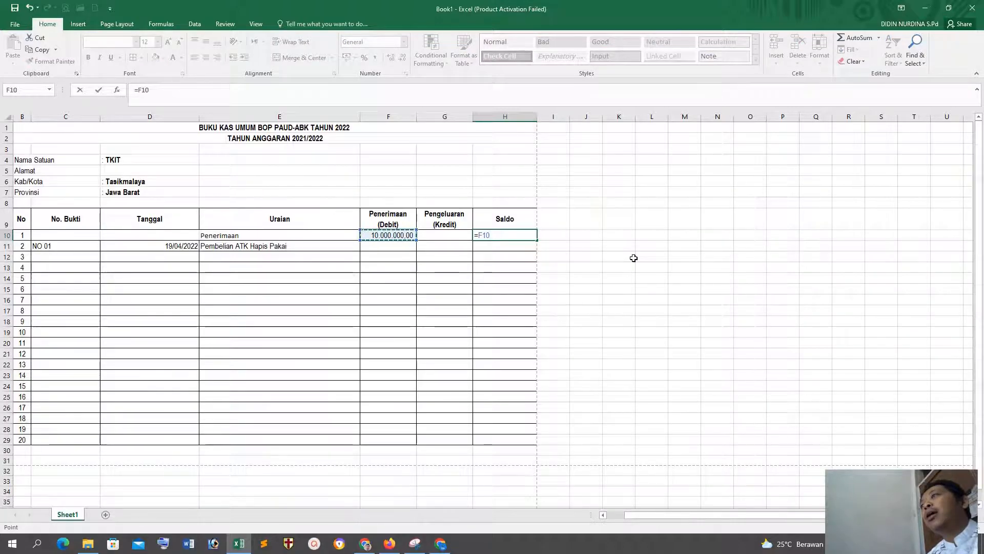
{"action": "key", "text": "Return"}
Step: Replace the Saldo formula in H10 with an AutoSum of the row's Penerimaan amount, =SUM(F10)
{"action": "left_click", "coordinate": [520, 233]}
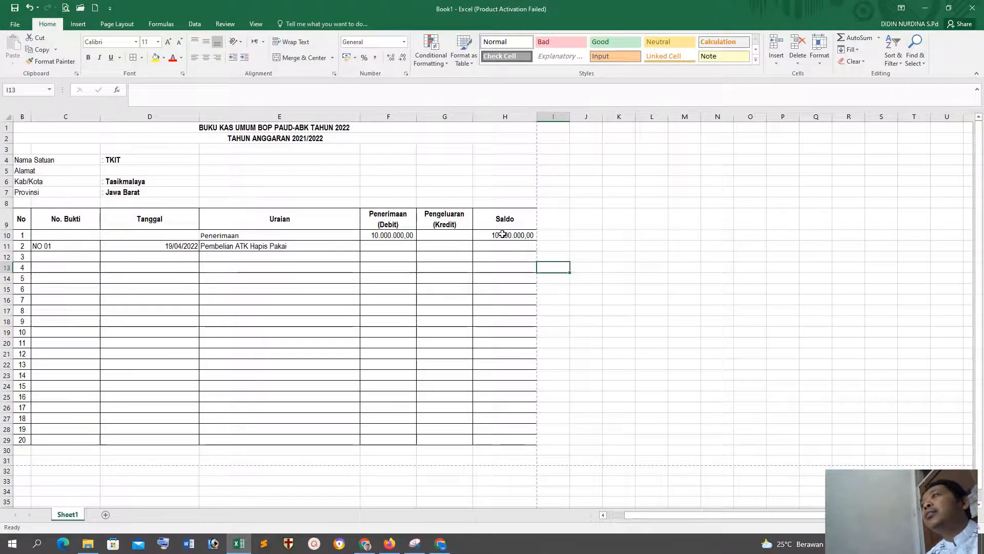
{"action": "left_click", "coordinate": [878, 37]}
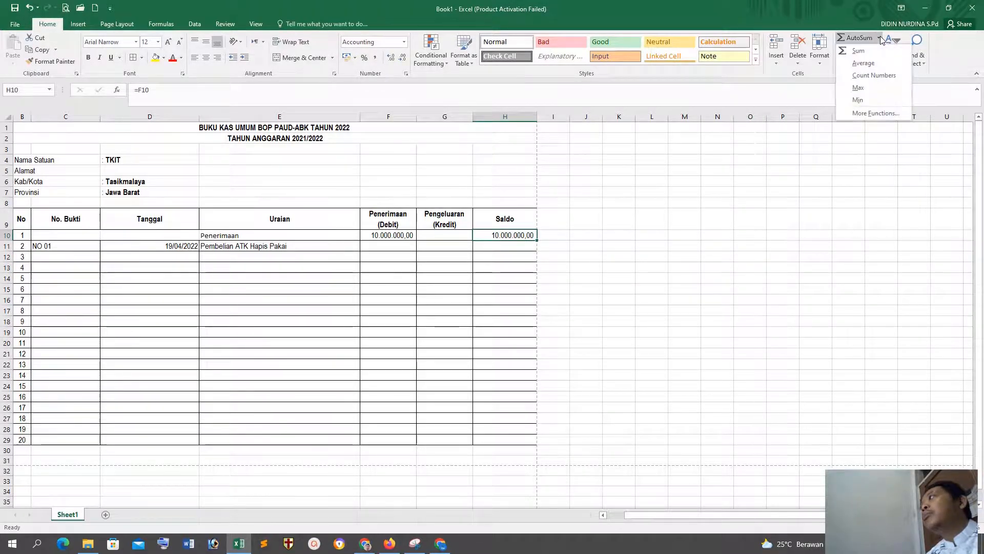
{"action": "left_click", "coordinate": [859, 51]}
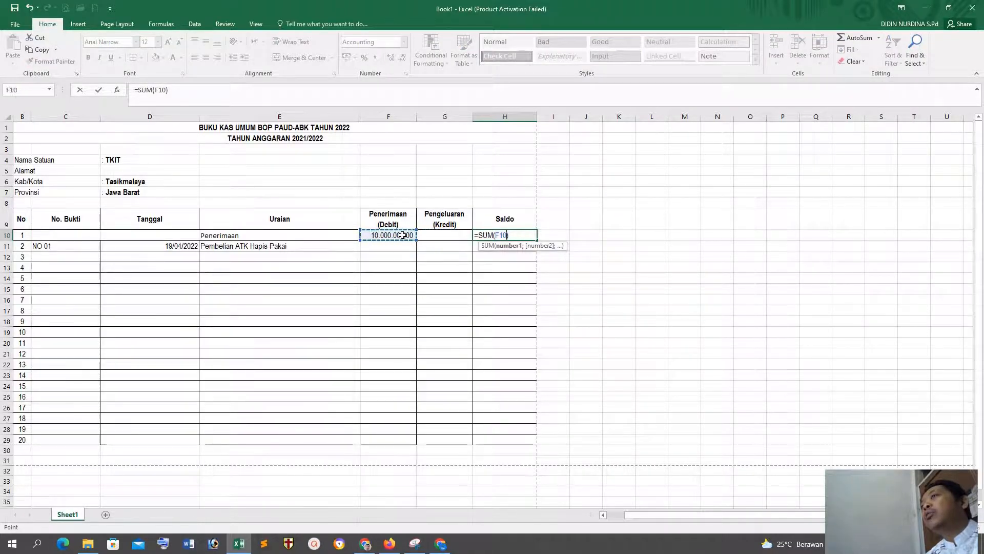
{"action": "key", "text": "Return"}
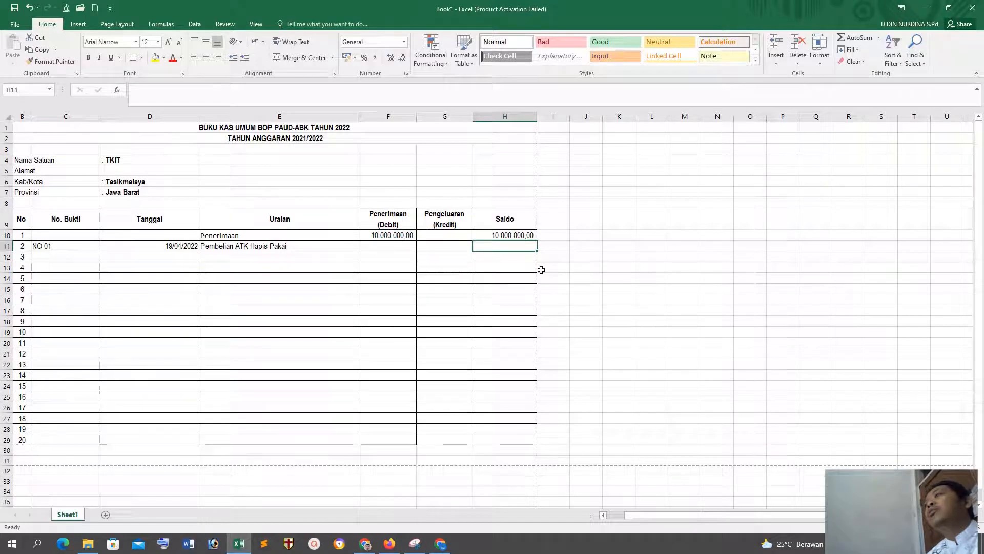
{"action": "left_click", "coordinate": [584, 269]}
{"action": "left_click", "coordinate": [496, 241]}
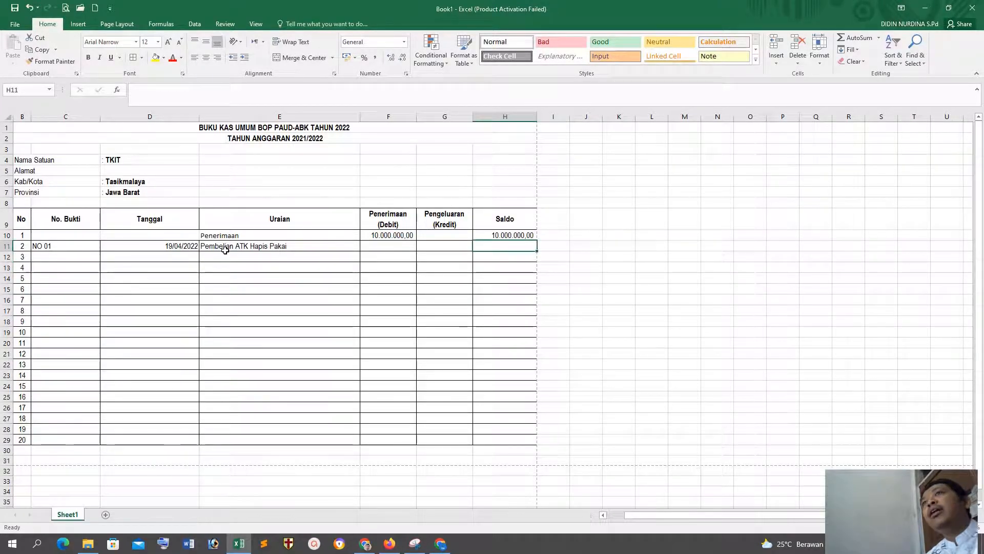
Step: Correct the Uraian in cell E11 to read Pembelian ATK Habis Pakai
{"action": "double_click", "coordinate": [266, 246]}
{"action": "key", "text": "BackSpace"}
{"action": "type", "text": "b"}
{"action": "key", "text": "Return"}
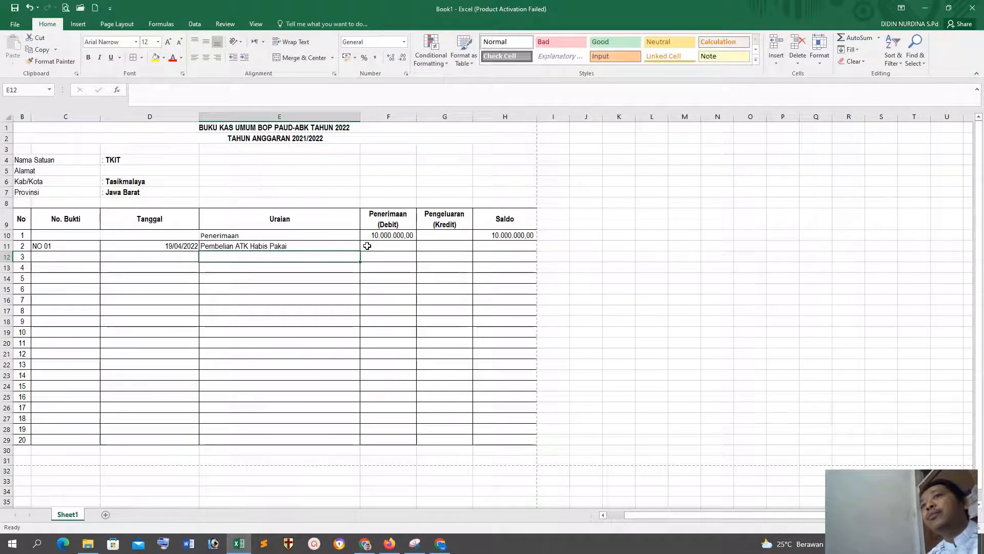
Step: Clear the row number 20 in B29 and enter Jumlah in C29 to label the total row
{"action": "left_click", "coordinate": [60, 440]}
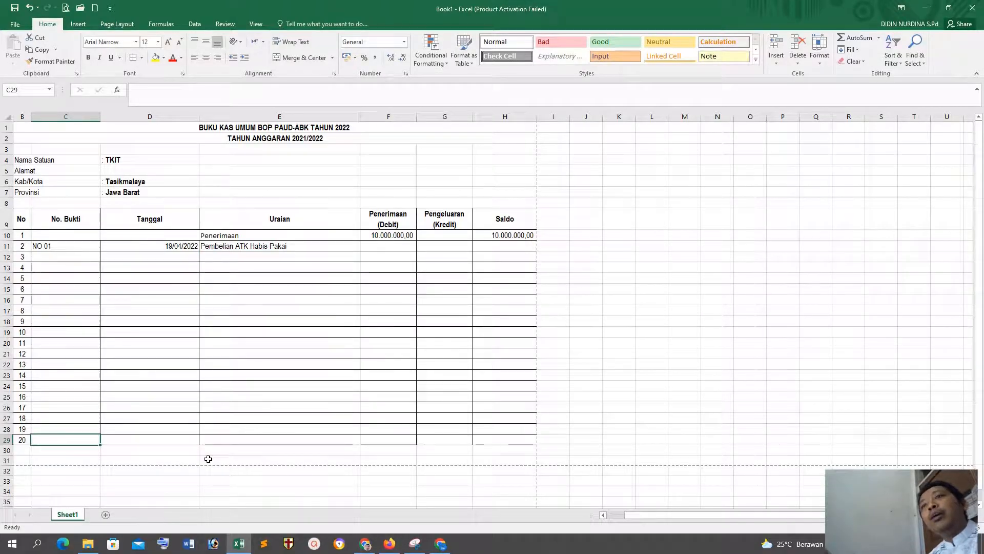
{"action": "key", "text": "Down"}
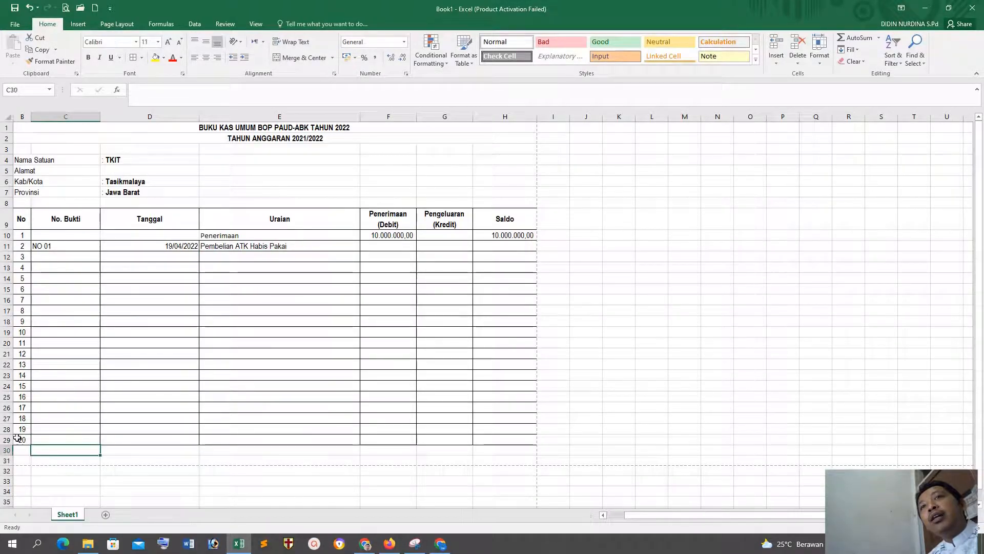
{"action": "key", "text": "Up"}
{"action": "key", "text": "Left"}
{"action": "key", "text": "Delete"}
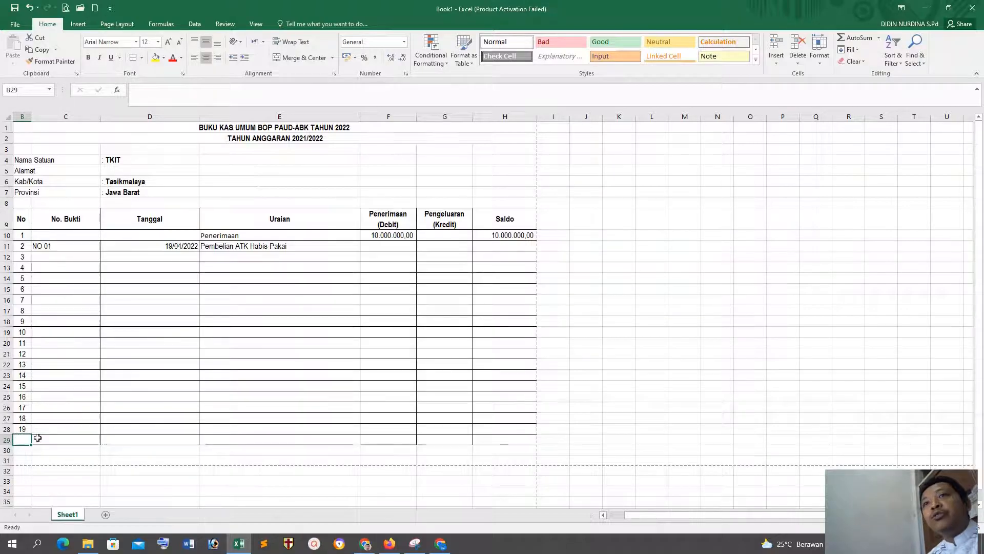
{"action": "left_click", "coordinate": [38, 437]}
{"action": "type", "text": "JUmlah"}
{"action": "key", "text": "Tab"}
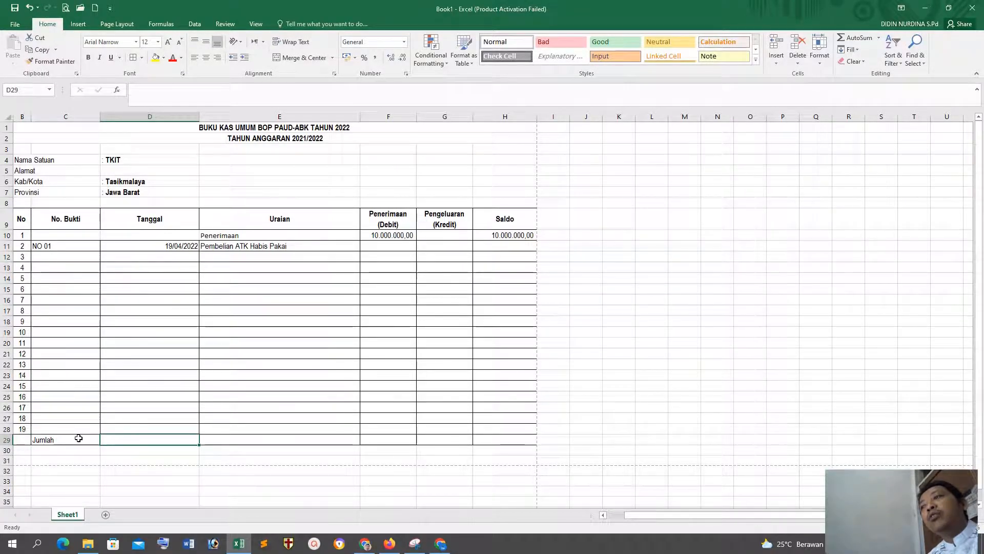
Step: Total the Penerimaan (Debit) column in the Jumlah row with =SUM(F10:F28) in cell F29
{"action": "left_click", "coordinate": [507, 439]}
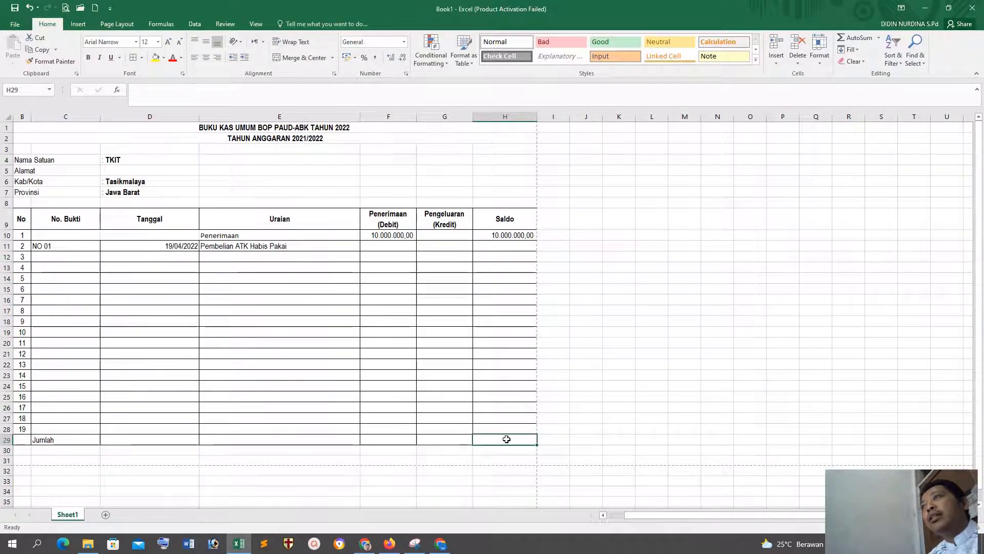
{"action": "left_click", "coordinate": [397, 437]}
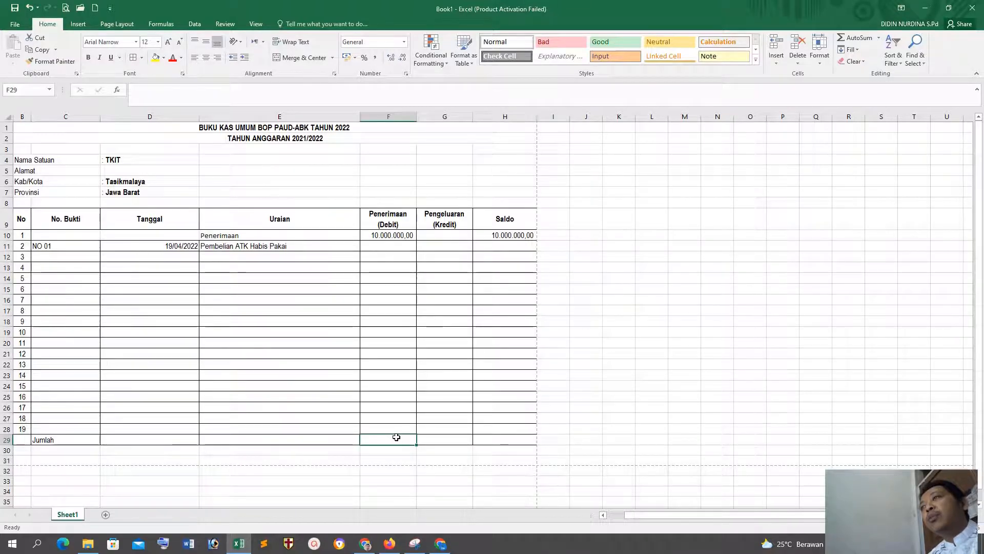
{"action": "left_click", "coordinate": [878, 38]}
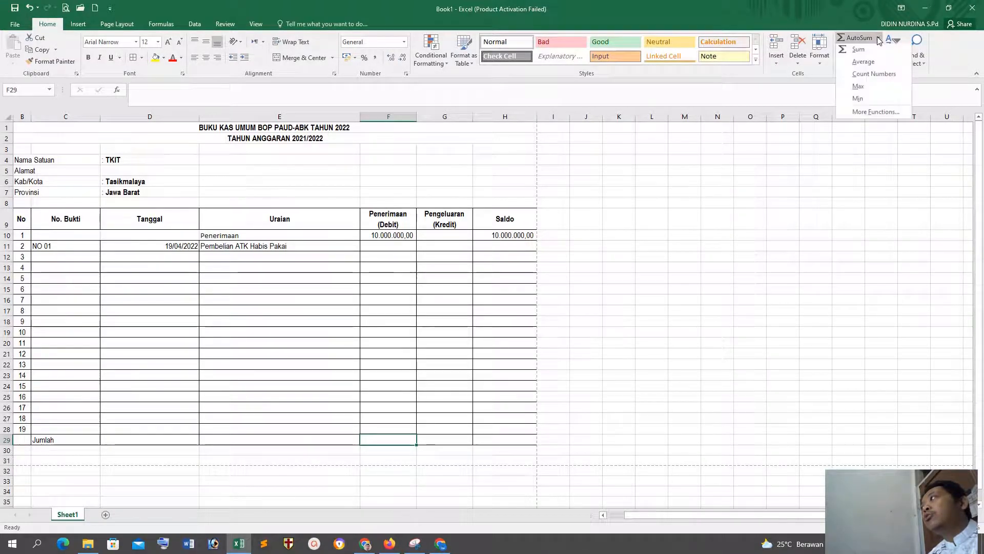
{"action": "left_click", "coordinate": [854, 59]}
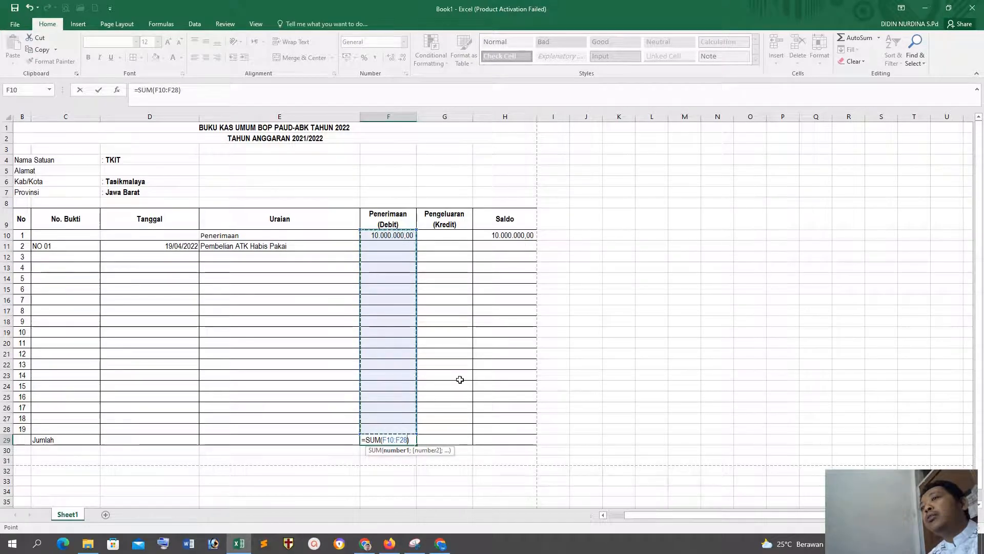
{"action": "key", "text": "Return"}
Step: Total the Pengeluaran (Kredit) column in the Jumlah row with =SUM(G10:G28) in cell G29
{"action": "left_click", "coordinate": [446, 439]}
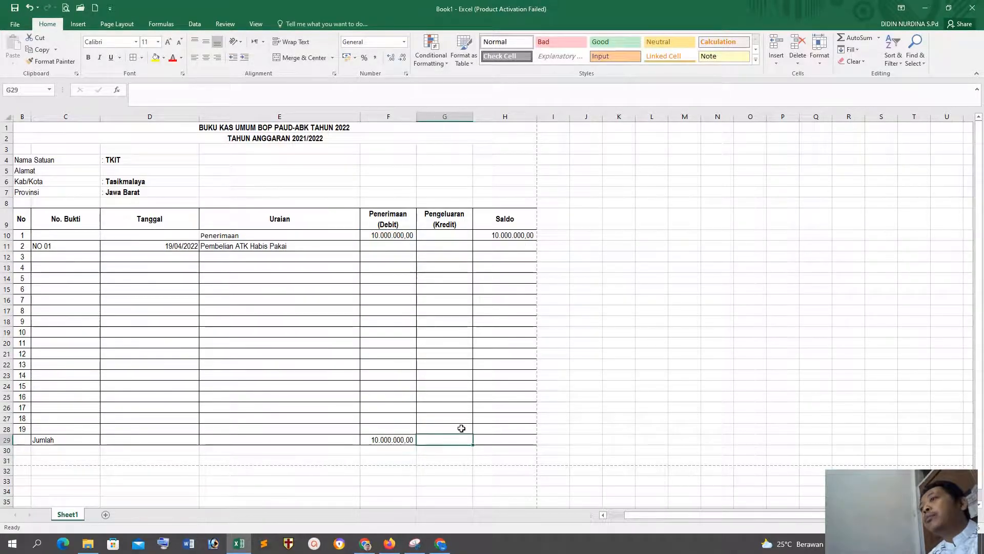
{"action": "left_click", "coordinate": [879, 37]}
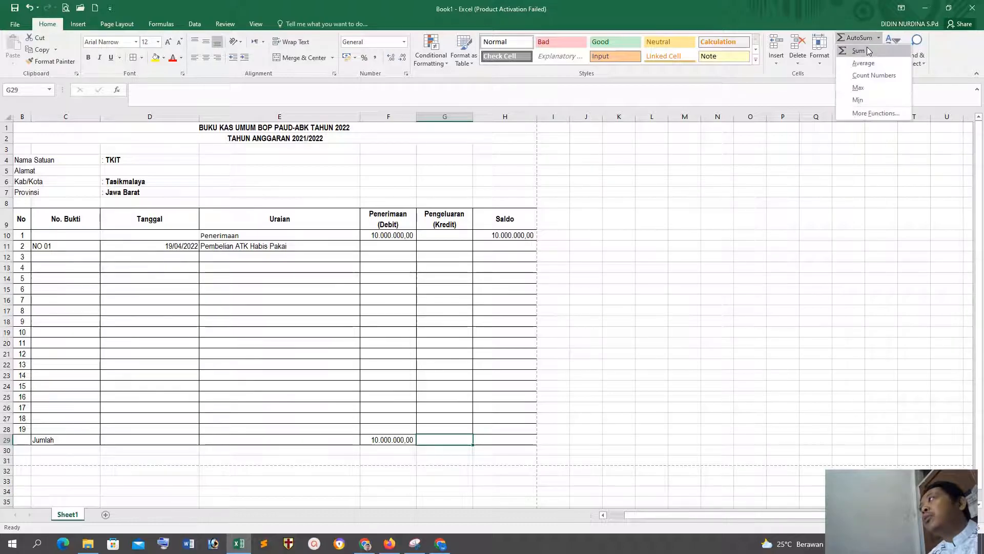
{"action": "left_click", "coordinate": [861, 51]}
{"action": "left_click_drag", "start_coordinate": [452, 237], "coordinate": [448, 426]}
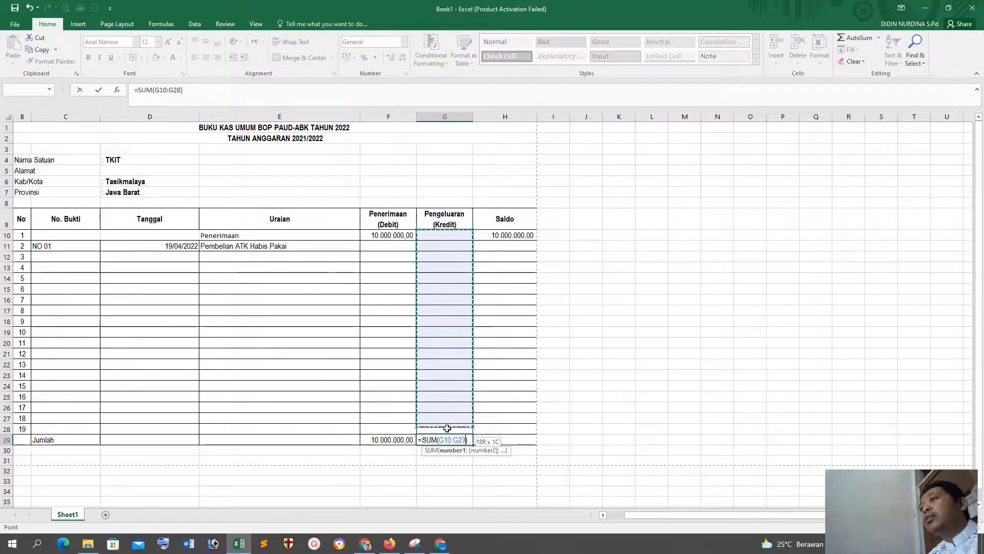
{"action": "key", "text": "Return"}
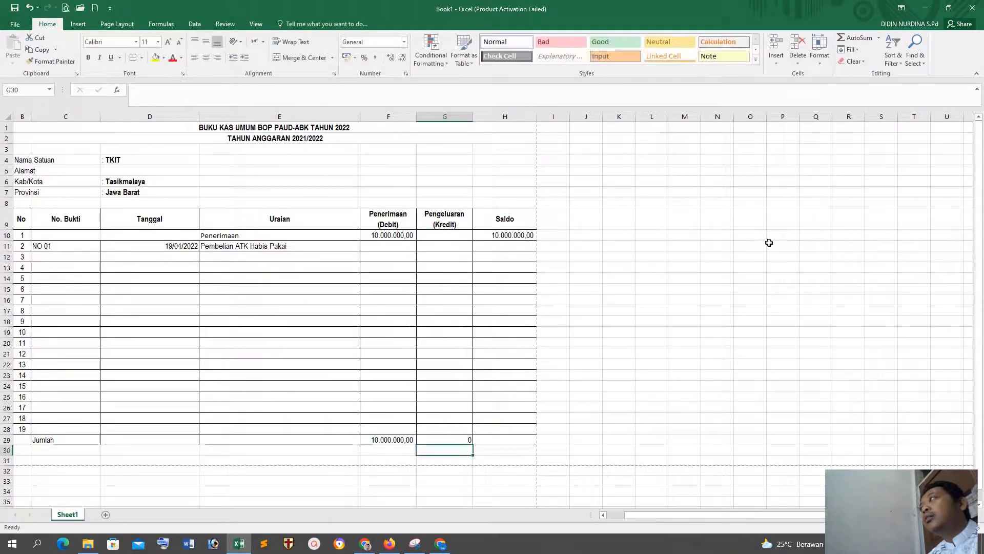
{"action": "left_click", "coordinate": [878, 38]}
{"action": "left_click", "coordinate": [871, 53]}
{"action": "left_click_drag", "start_coordinate": [514, 235], "coordinate": [507, 437]}
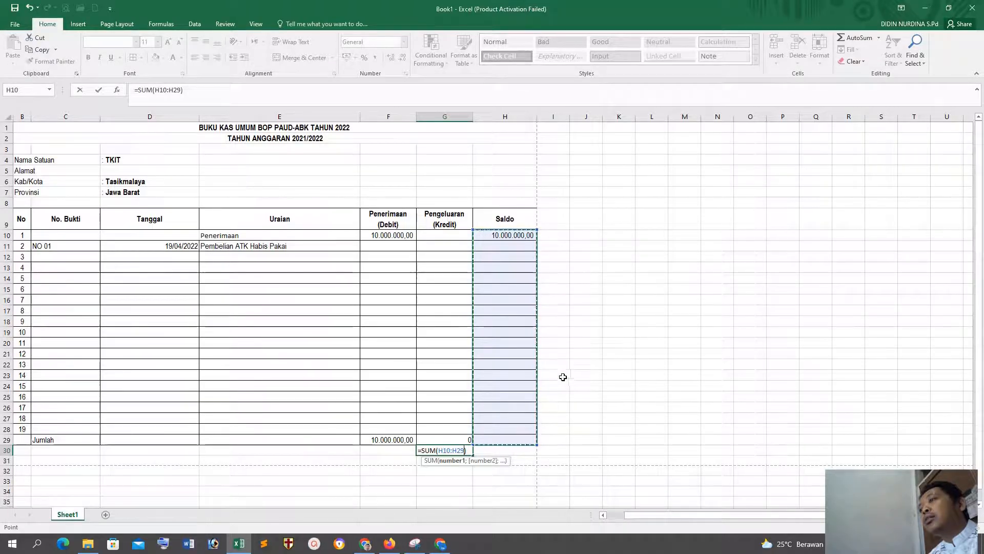
{"action": "key", "text": "Return"}
{"action": "key", "text": "ctrl+z"}
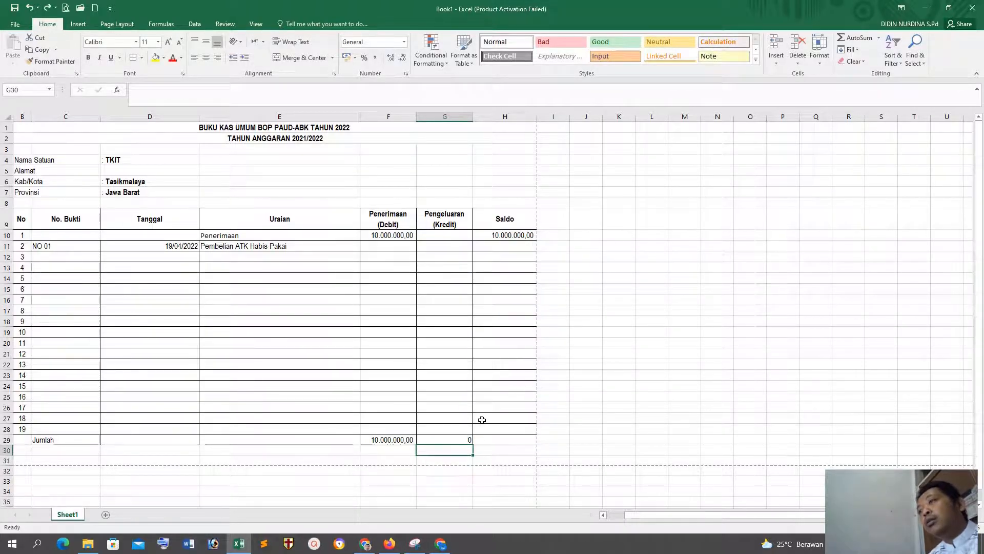
Step: Total the Saldo column in the Jumlah row with =SUM(H10:H28) in cell H29
{"action": "left_click", "coordinate": [498, 439]}
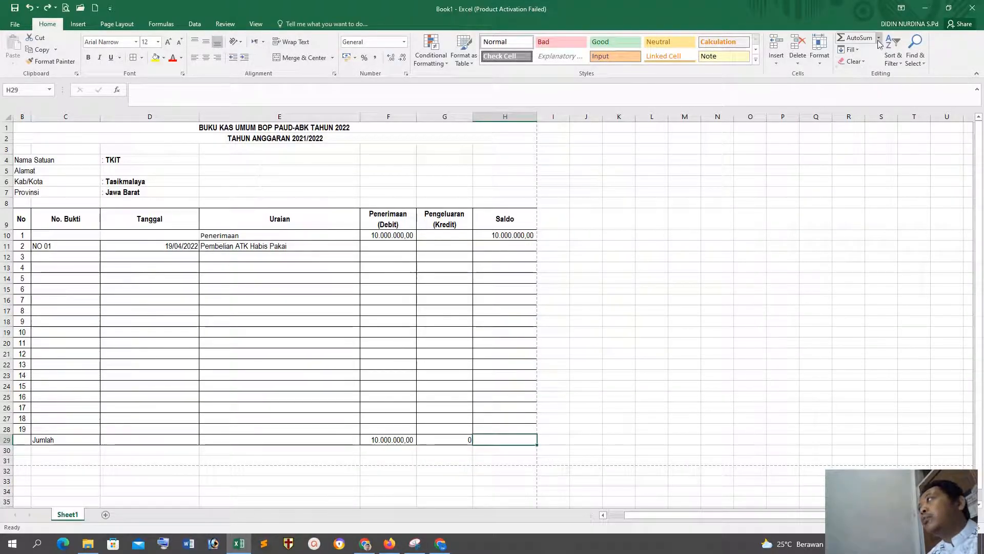
{"action": "left_click", "coordinate": [878, 37]}
{"action": "left_click", "coordinate": [858, 50]}
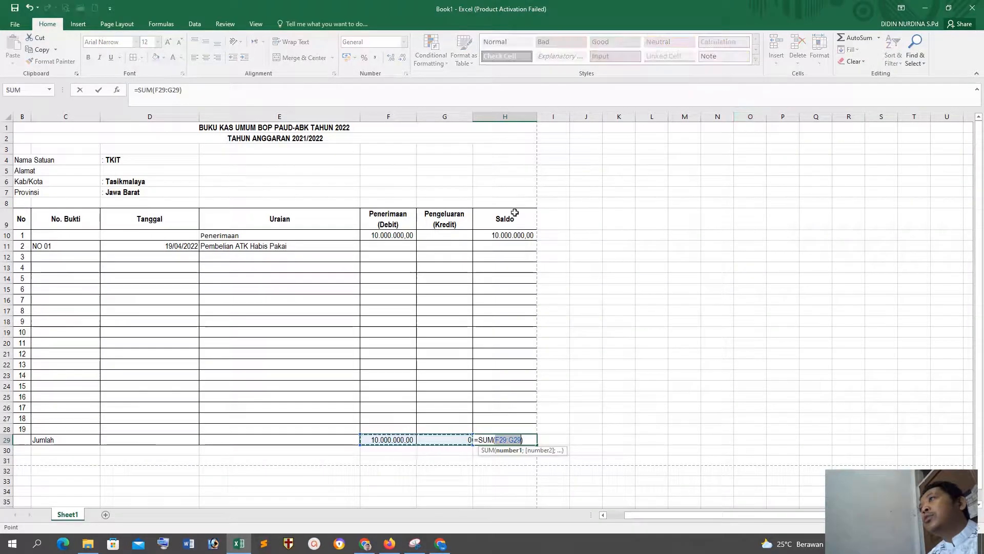
{"action": "left_click_drag", "start_coordinate": [504, 235], "coordinate": [504, 405]}
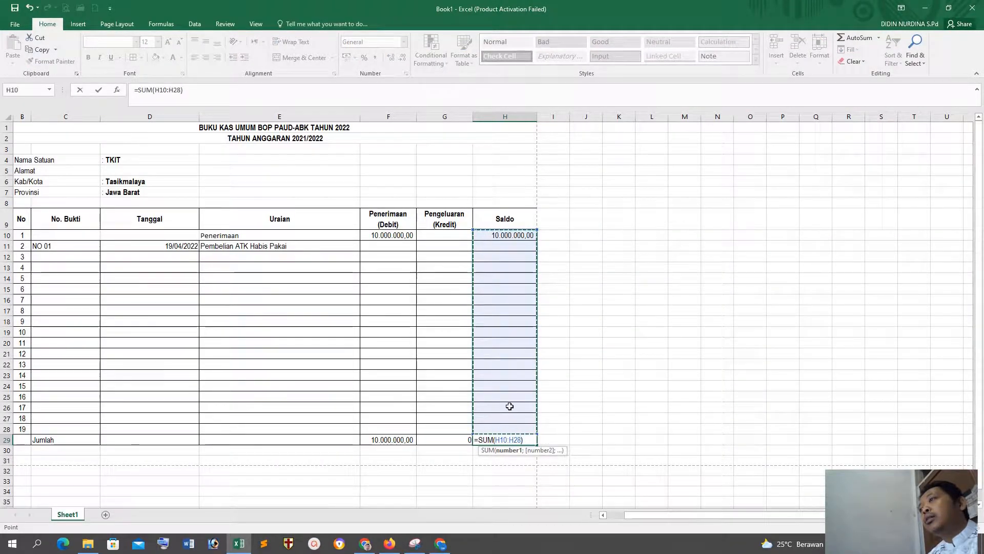
{"action": "key", "text": "Return"}
{"action": "left_click", "coordinate": [653, 386]}
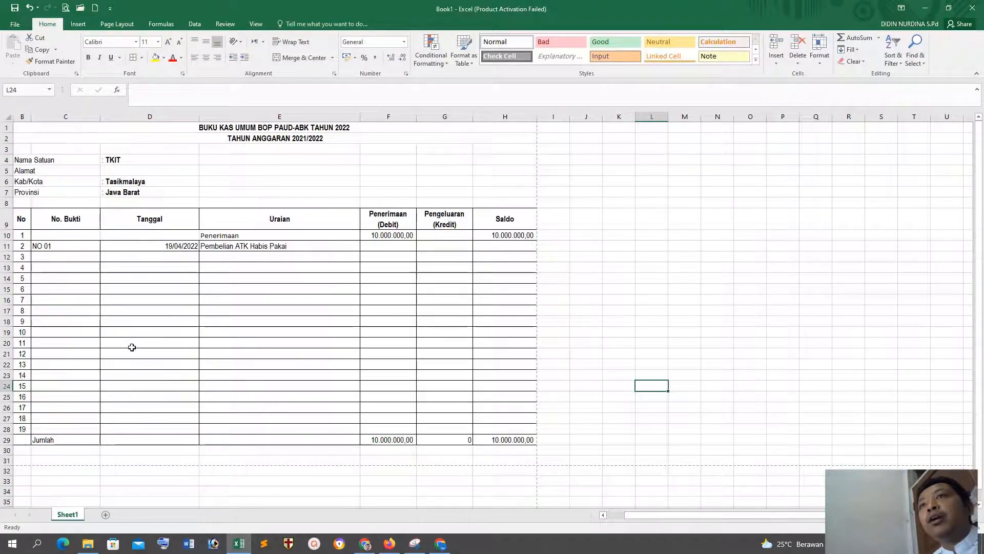
{"action": "left_click", "coordinate": [293, 289]}
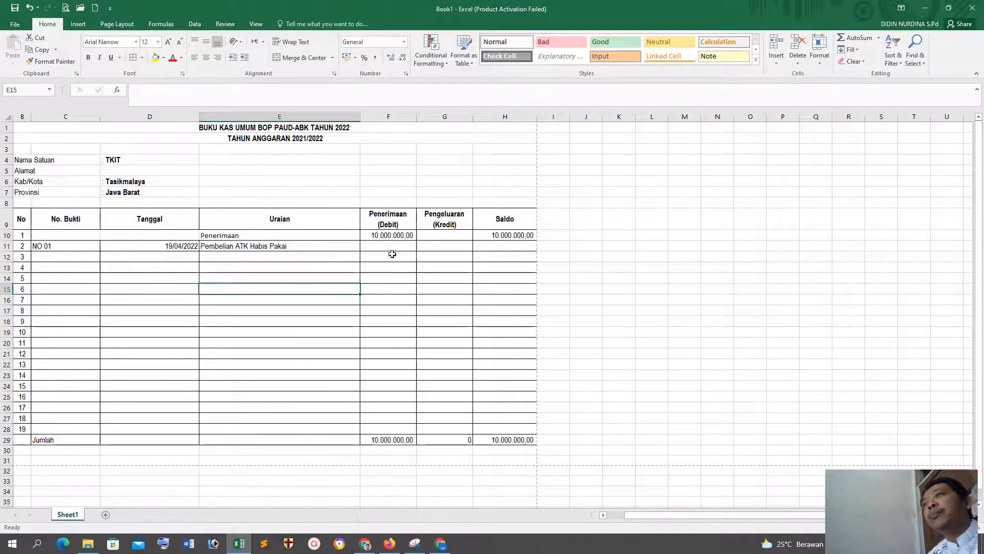
{"action": "left_click", "coordinate": [392, 248]}
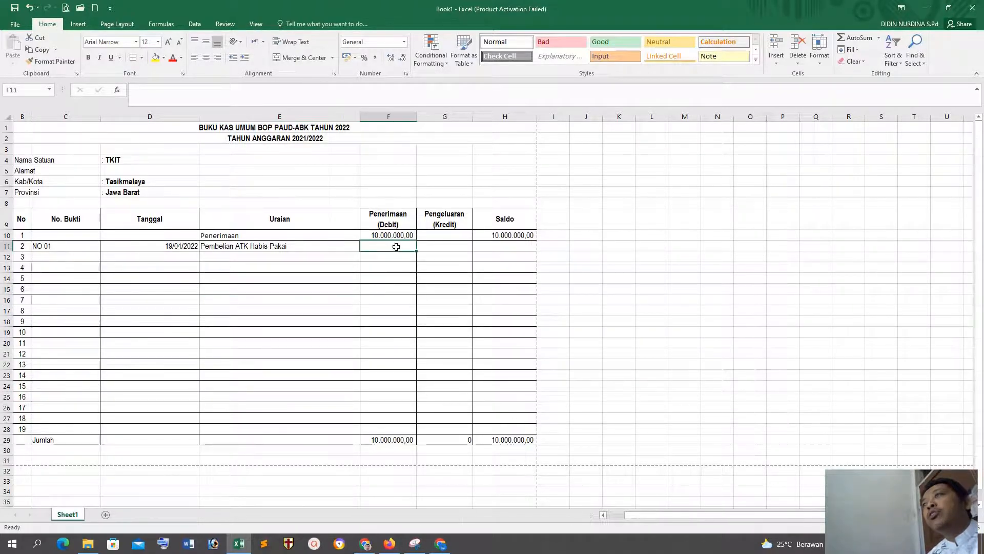
{"action": "left_click", "coordinate": [449, 246]}
{"action": "type", "text": "5"}
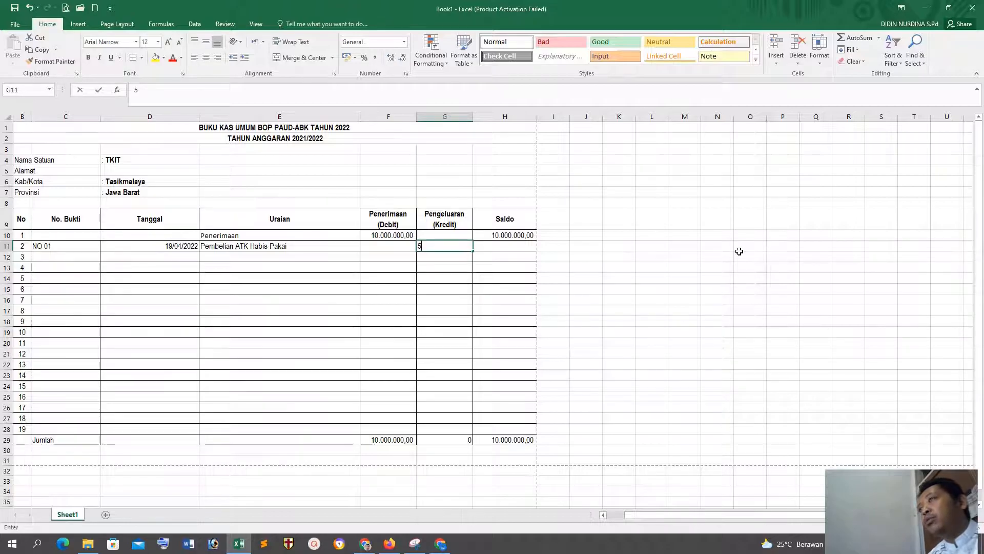
{"action": "type", "text": "0"}
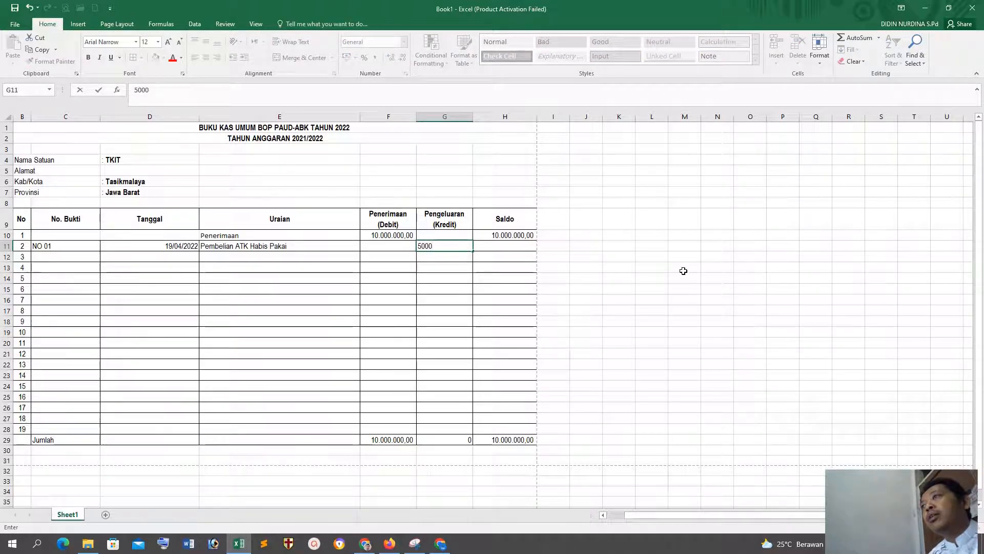
{"action": "type", "text": "00"}
{"action": "left_click", "coordinate": [659, 288]}
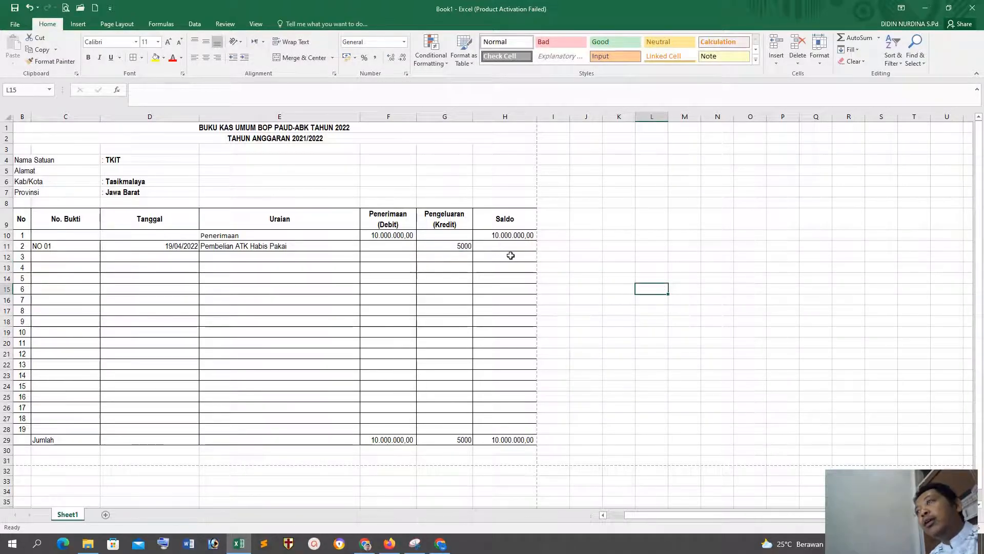
{"action": "key", "text": "ctrl+z"}
{"action": "key", "text": "ctrl+z"}
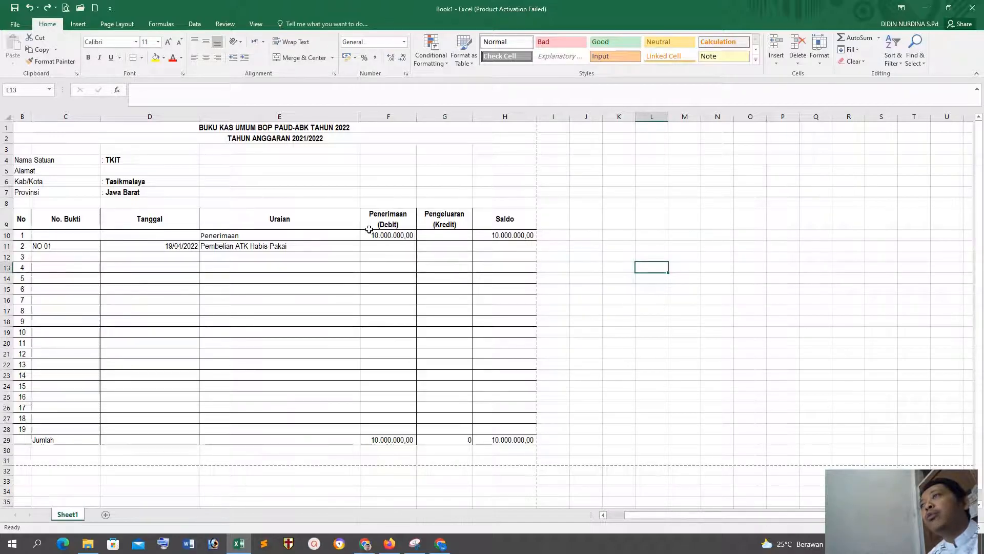
Step: Apply the comma number style to the Penerimaan, Pengeluaran and Saldo cells in F10:H29
{"action": "left_click_drag", "start_coordinate": [370, 233], "coordinate": [501, 441]}
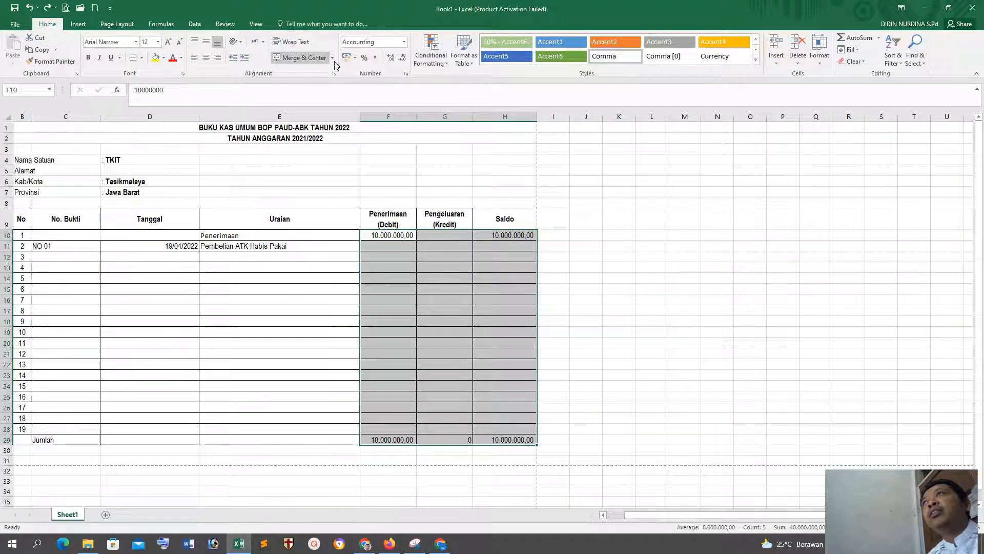
{"action": "left_click", "coordinate": [376, 59]}
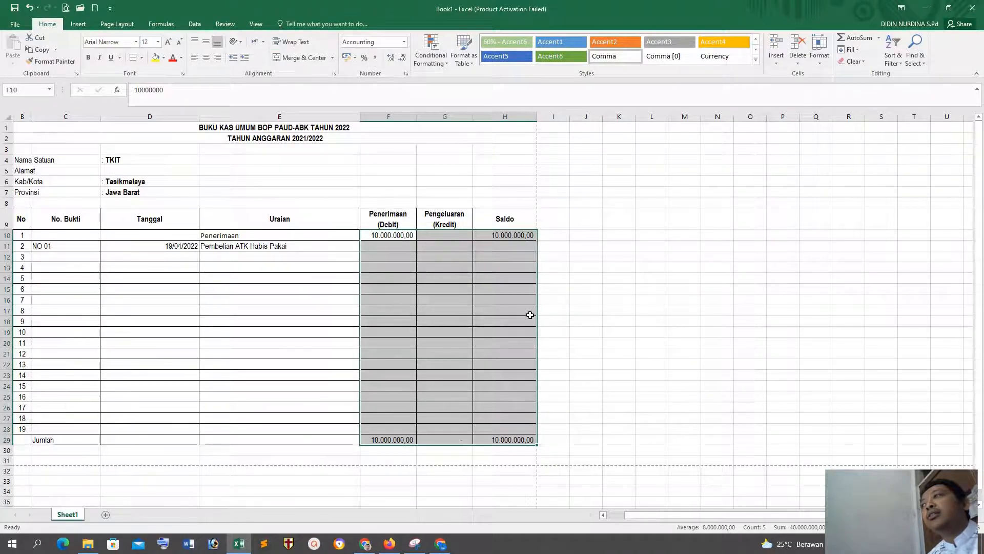
{"action": "left_click", "coordinate": [620, 308]}
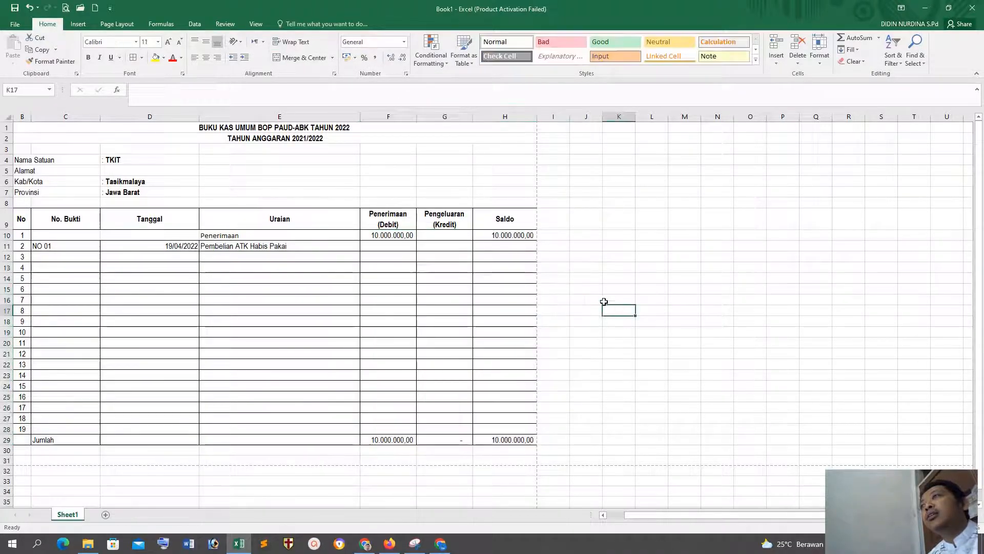
Step: Enter 5000000 as the Pengeluaran (Kredit) amount for Pembelian ATK Habis Pakai in cell G11
{"action": "left_click", "coordinate": [451, 246]}
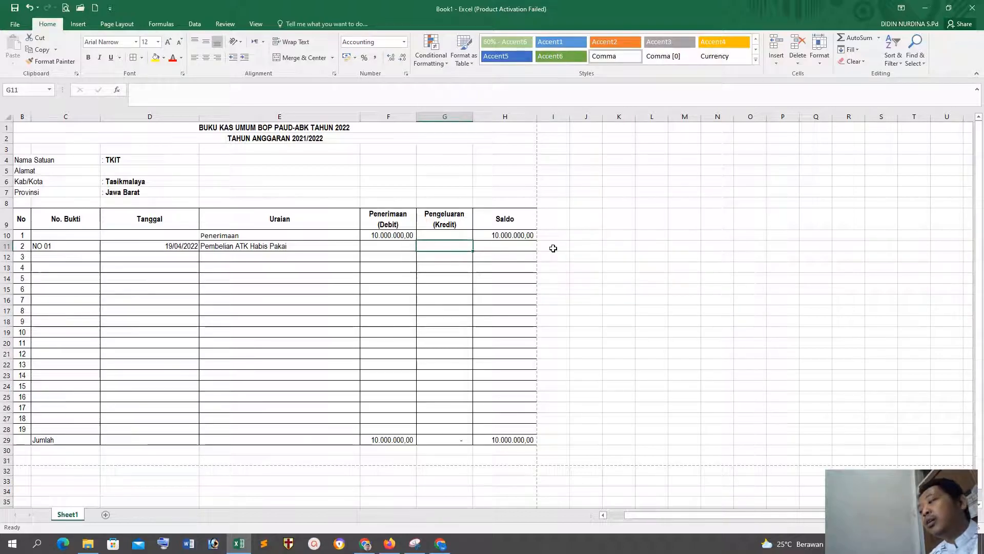
{"action": "type", "text": "5.000.000"}
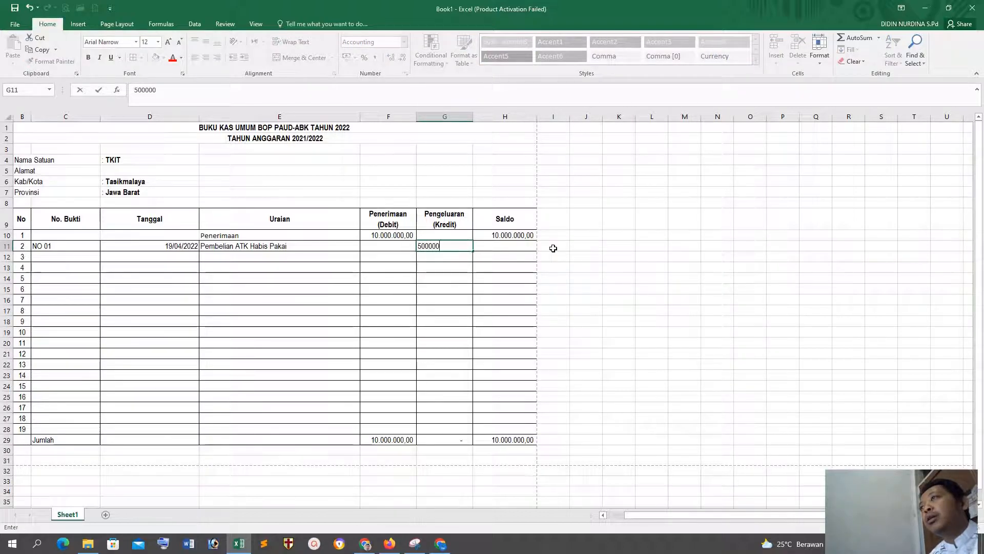
{"action": "key", "text": "Return"}
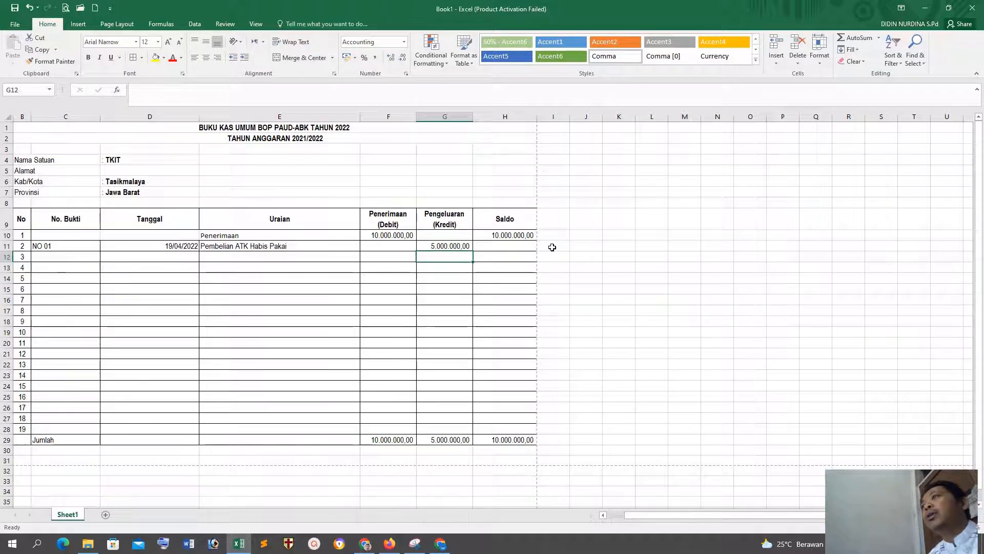
Step: Calculate the Saldo for the Pembelian ATK Habis Pakai row with =H10-G11 in cell H11
{"action": "left_click", "coordinate": [514, 238]}
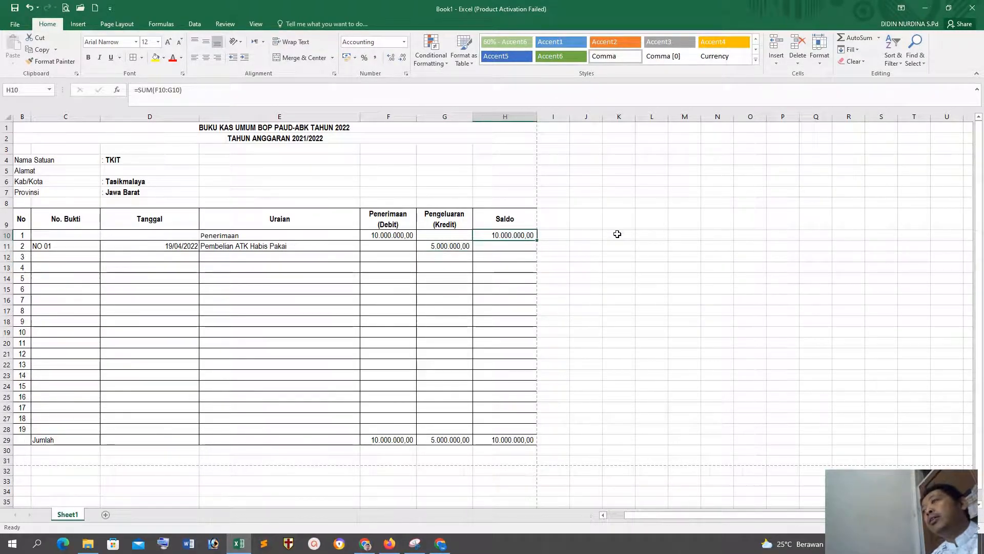
{"action": "left_click", "coordinate": [516, 440]}
{"action": "left_click", "coordinate": [649, 247]}
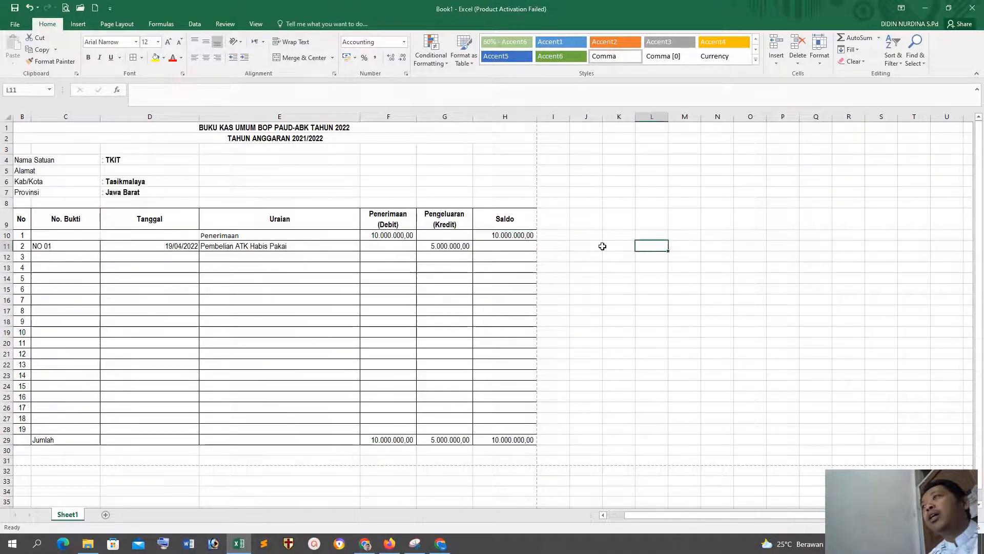
{"action": "left_click", "coordinate": [509, 250]}
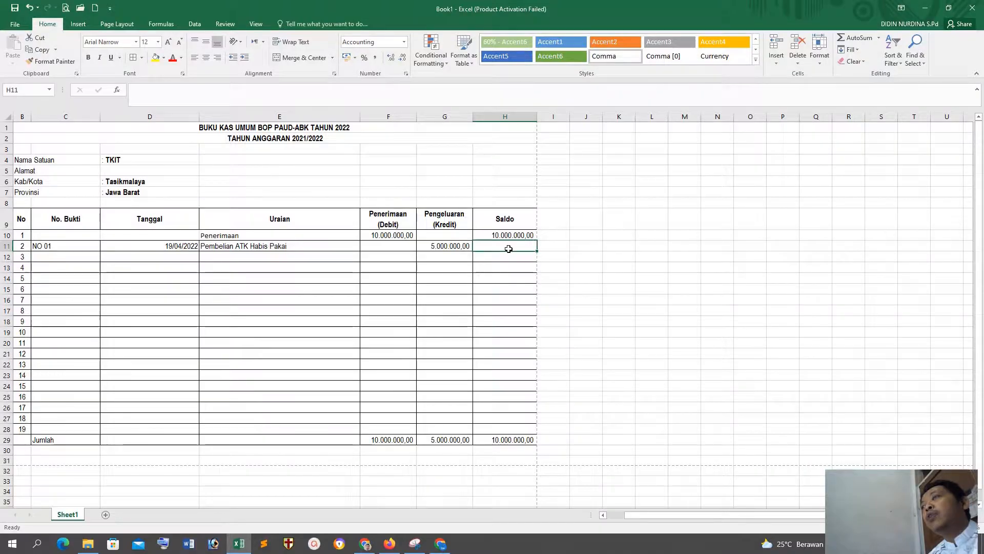
{"action": "left_click", "coordinate": [637, 268]}
{"action": "left_click", "coordinate": [506, 245]}
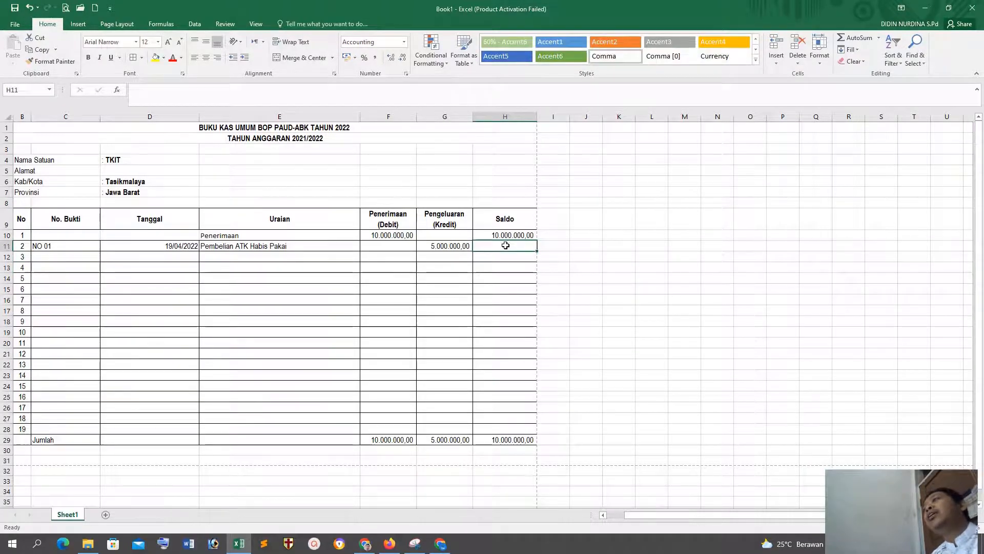
{"action": "left_click", "coordinate": [631, 290]}
{"action": "left_click", "coordinate": [506, 247]}
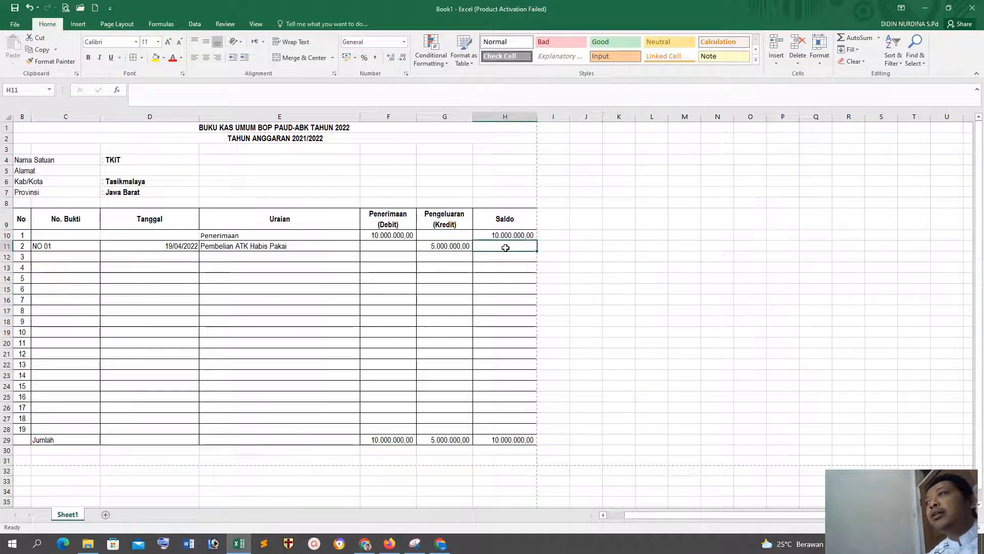
{"action": "type", "text": "="}
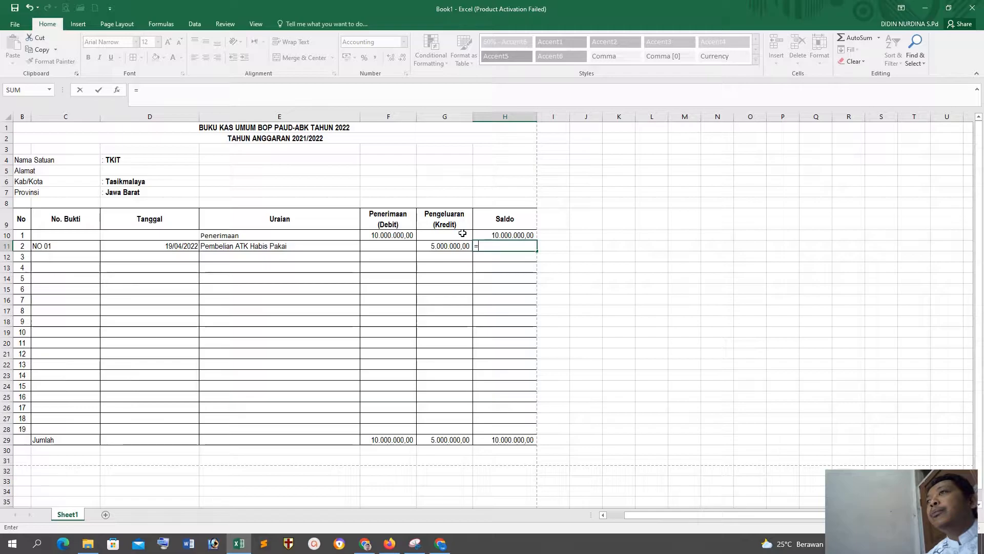
{"action": "left_click", "coordinate": [511, 235]}
{"action": "type", "text": "-"}
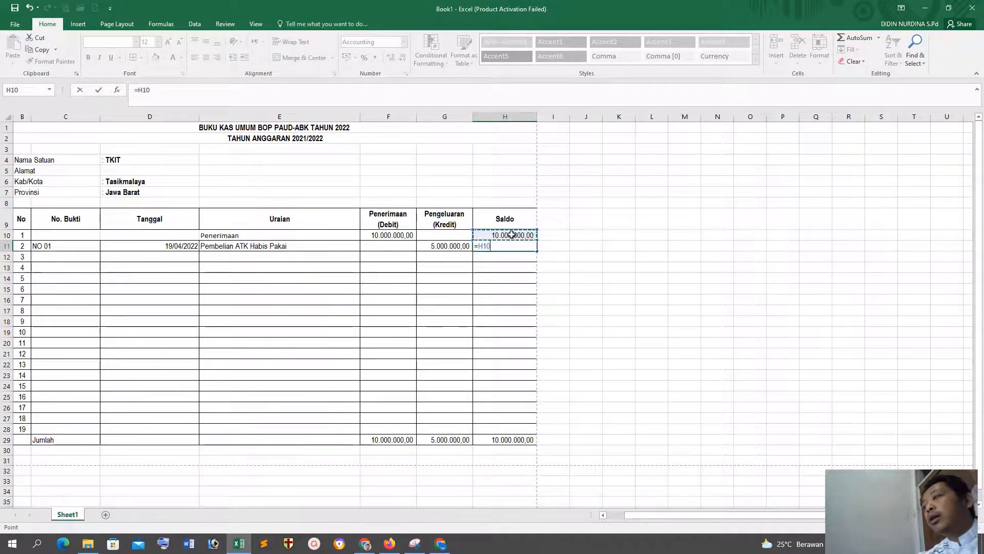
{"action": "left_click", "coordinate": [443, 246]}
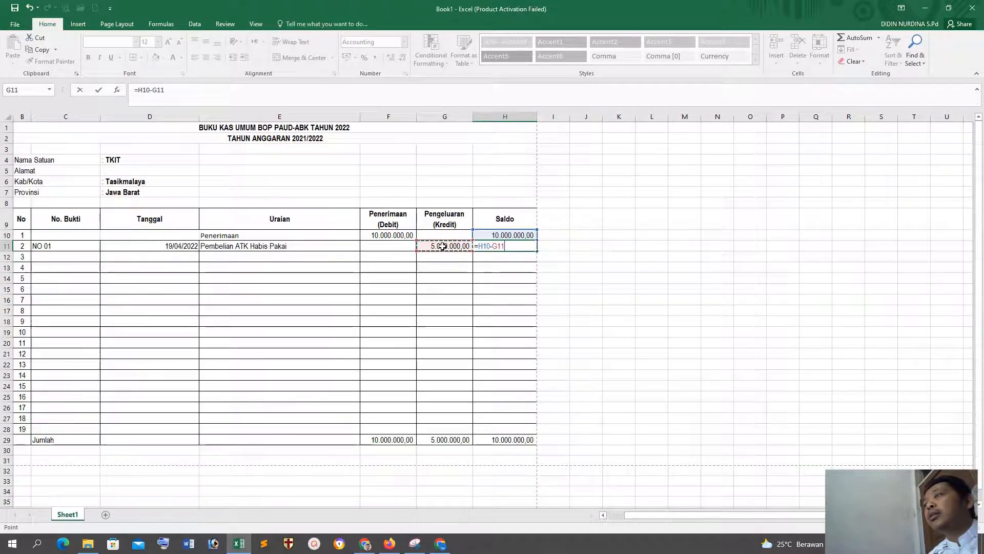
{"action": "key", "text": "Return"}
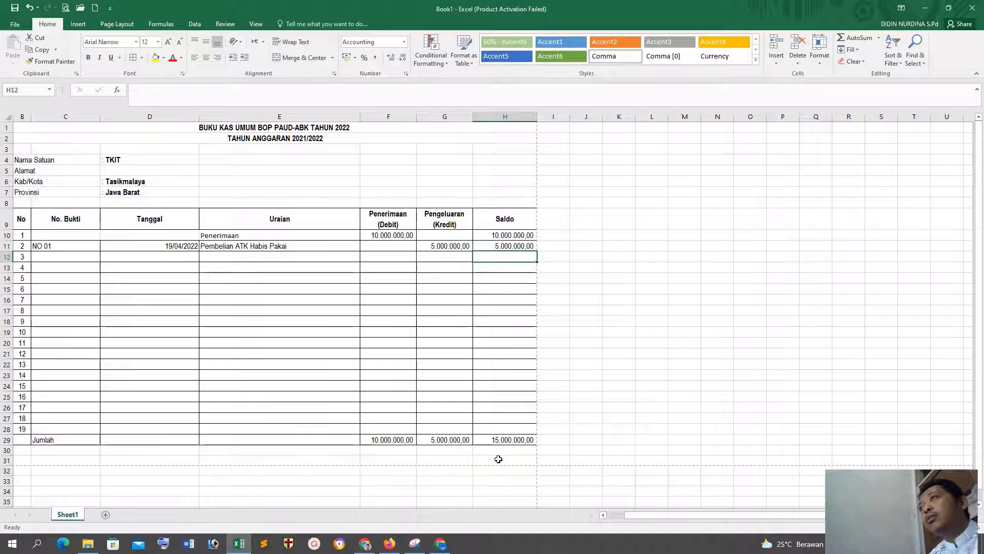
Step: Try replacing the Saldo total in the Jumlah row with =SUM(F29:G29) in cell H29
{"action": "left_click", "coordinate": [502, 245]}
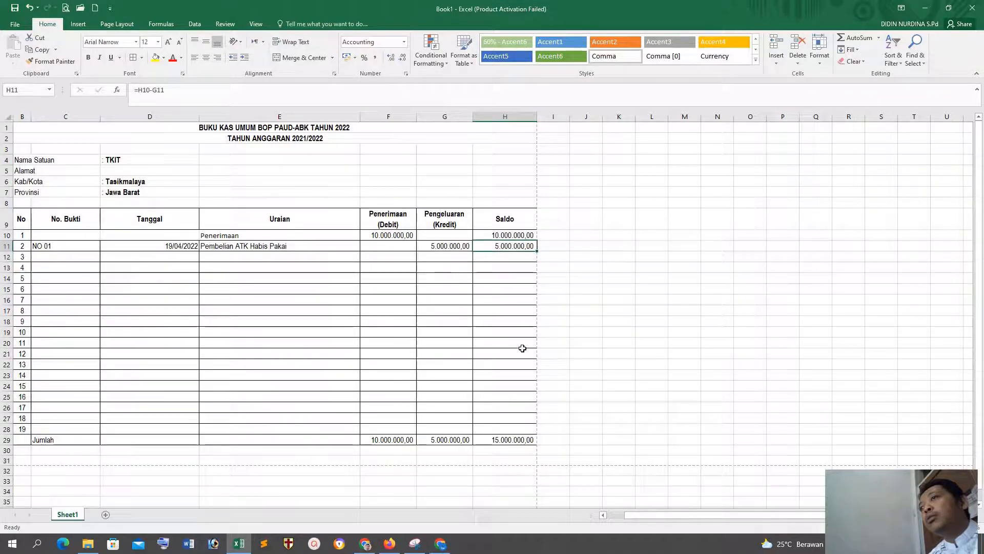
{"action": "left_click", "coordinate": [507, 437]}
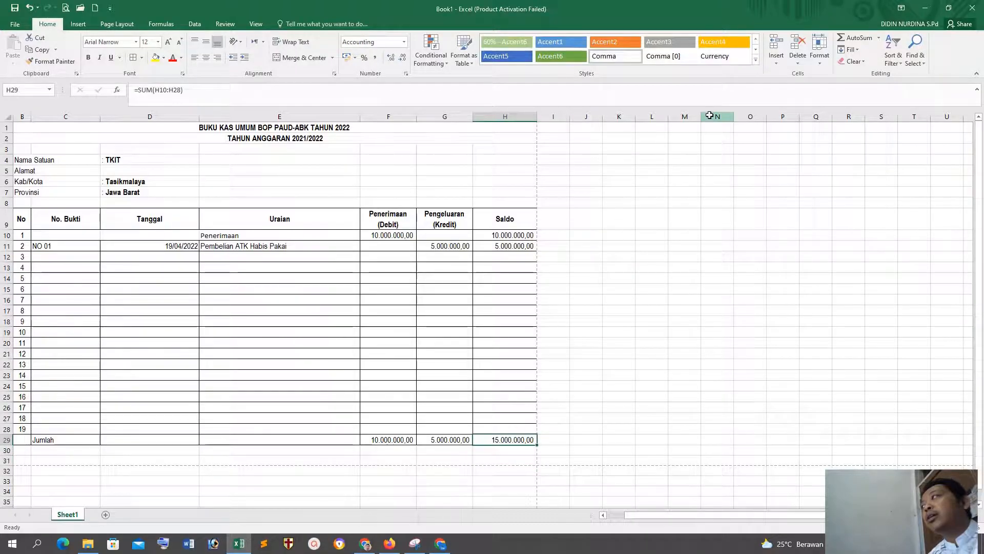
{"action": "left_click", "coordinate": [876, 38]}
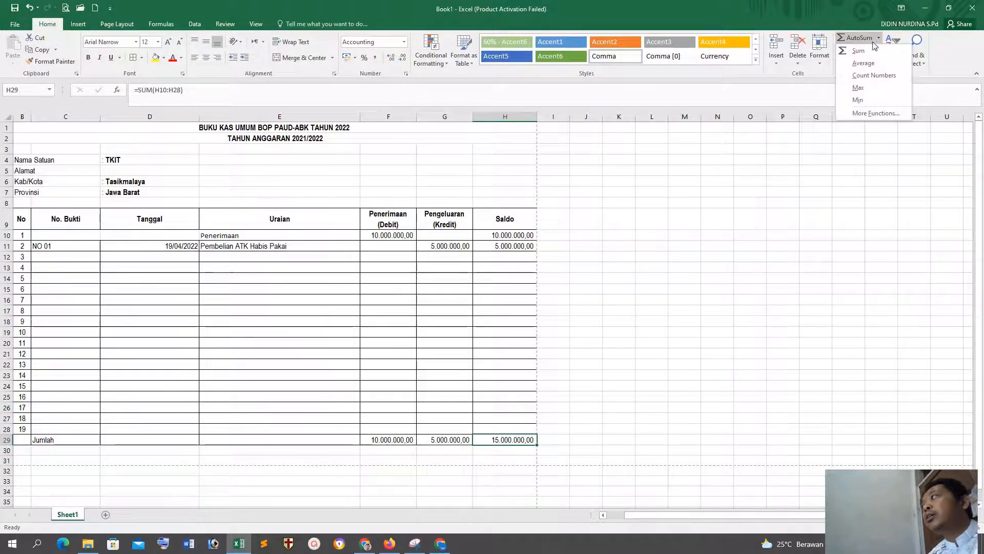
{"action": "left_click", "coordinate": [866, 51]}
{"action": "left_click", "coordinate": [420, 440]}
{"action": "left_click_drag", "start_coordinate": [420, 440], "coordinate": [441, 440]}
{"action": "key", "text": "Return"}
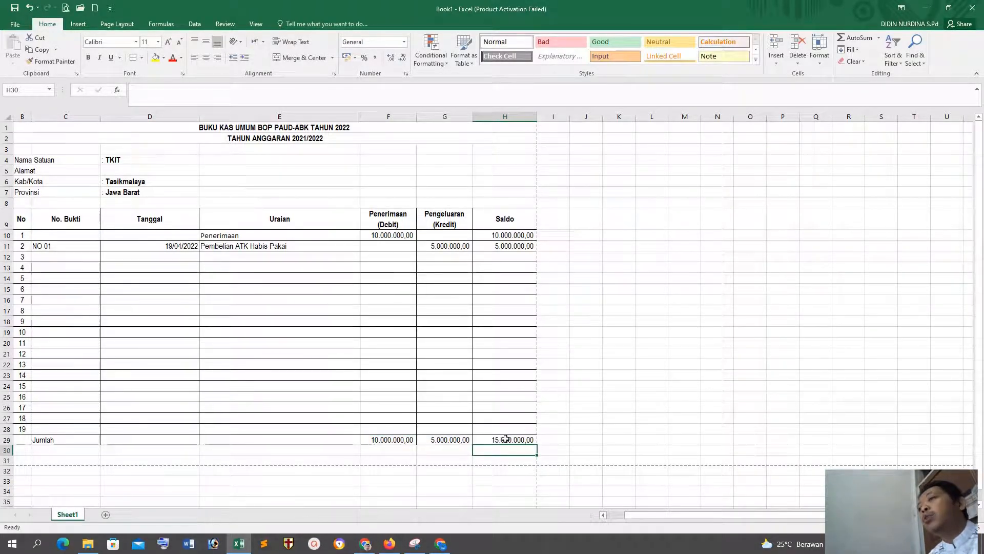
{"action": "left_click", "coordinate": [507, 439]}
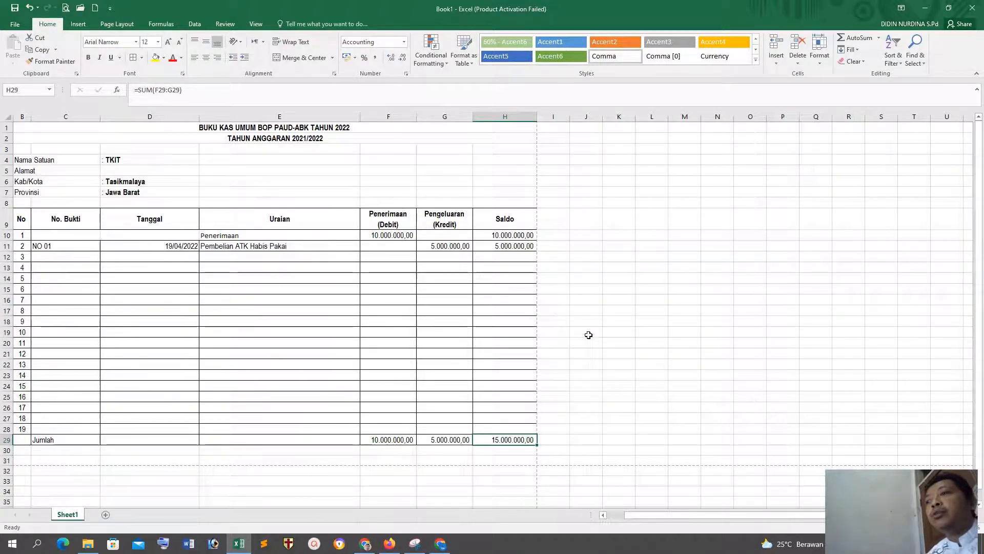
{"action": "left_click", "coordinate": [650, 343]}
{"action": "left_click", "coordinate": [510, 439]}
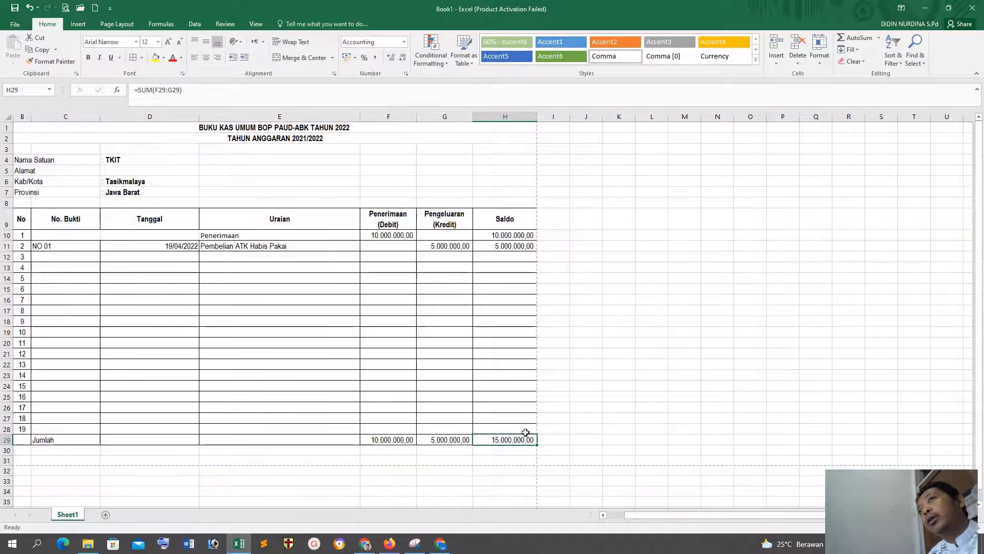
{"action": "left_click", "coordinate": [634, 388]}
Step: Replace the Saldo formula in the Jumlah row with =F29-G29 in cell H29
{"action": "left_click", "coordinate": [493, 437]}
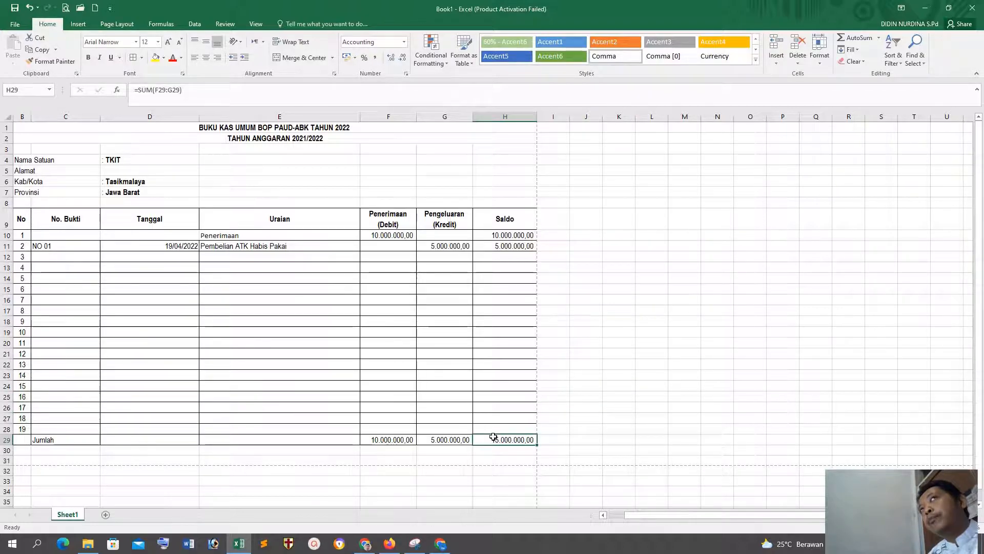
{"action": "left_click", "coordinate": [879, 39]}
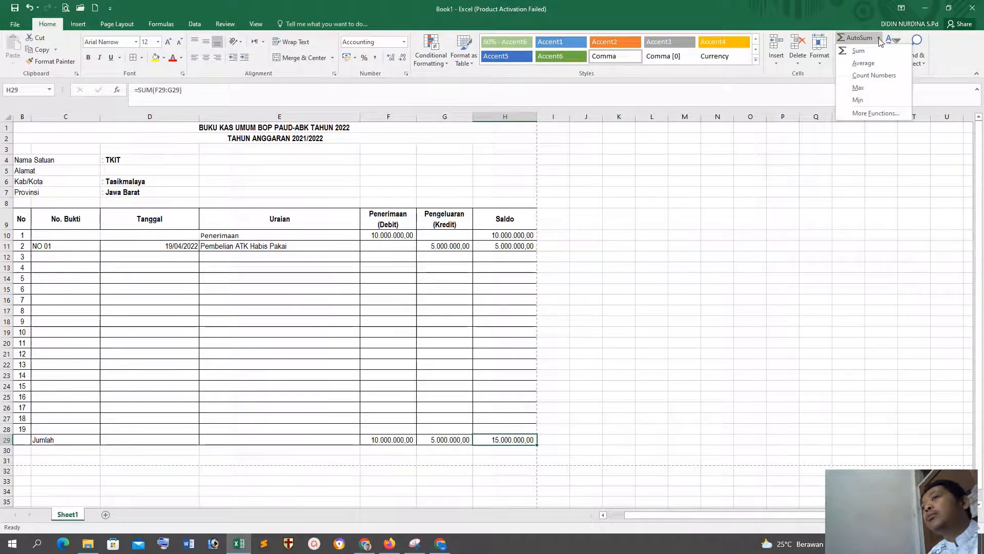
{"action": "left_click", "coordinate": [711, 428]}
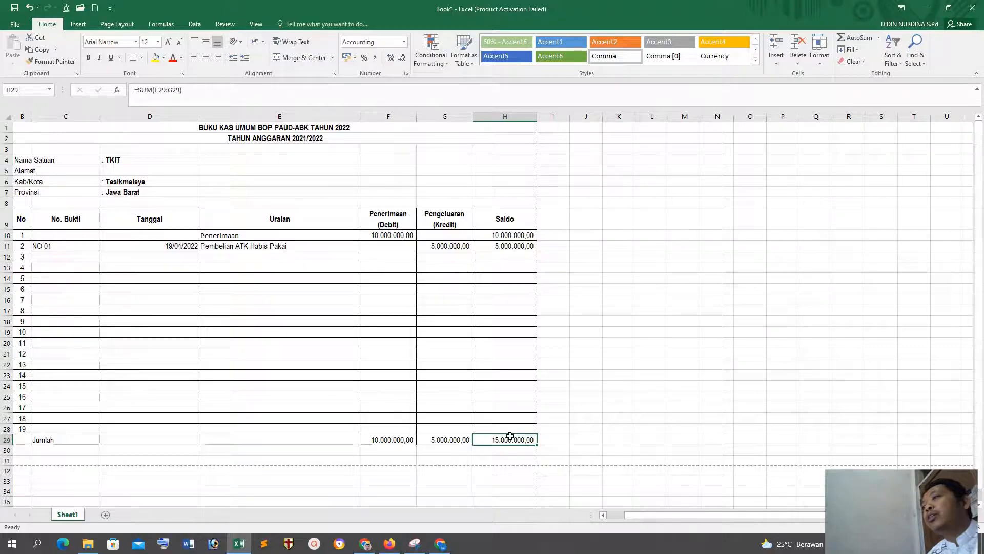
{"action": "type", "text": "="}
{"action": "left_click", "coordinate": [391, 440]}
{"action": "type", "text": "-"}
{"action": "left_click", "coordinate": [435, 440]}
{"action": "type", "text": ","}
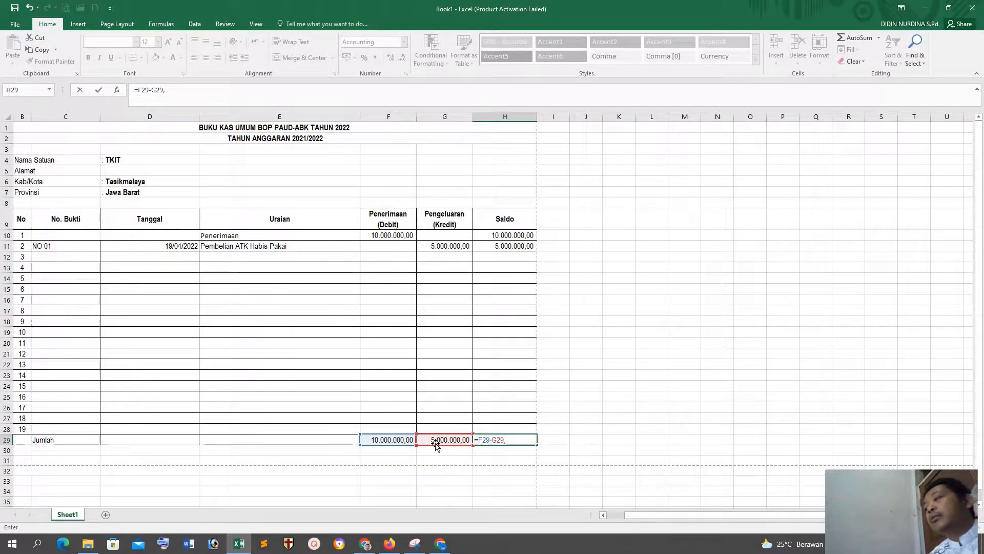
{"action": "key", "text": "Return"}
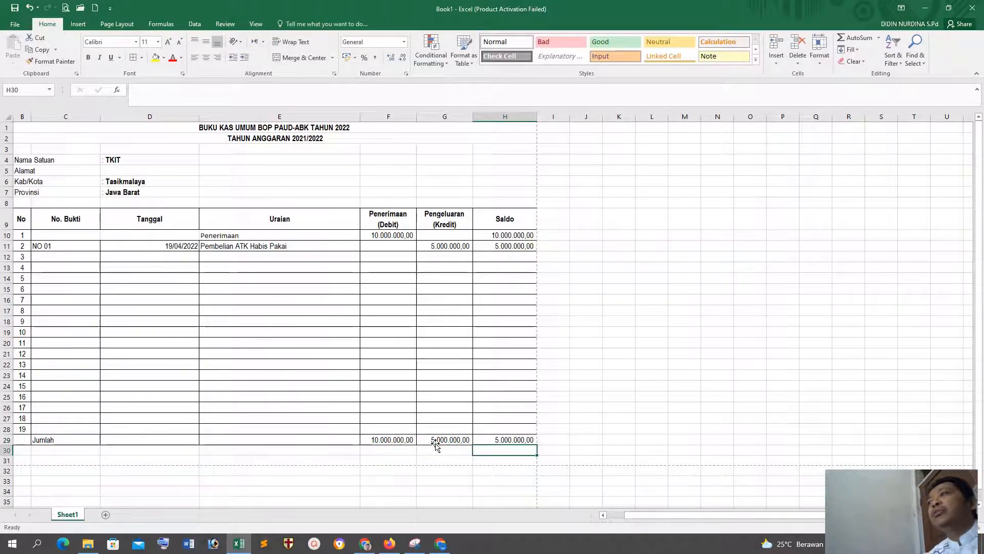
{"action": "left_click", "coordinate": [619, 396]}
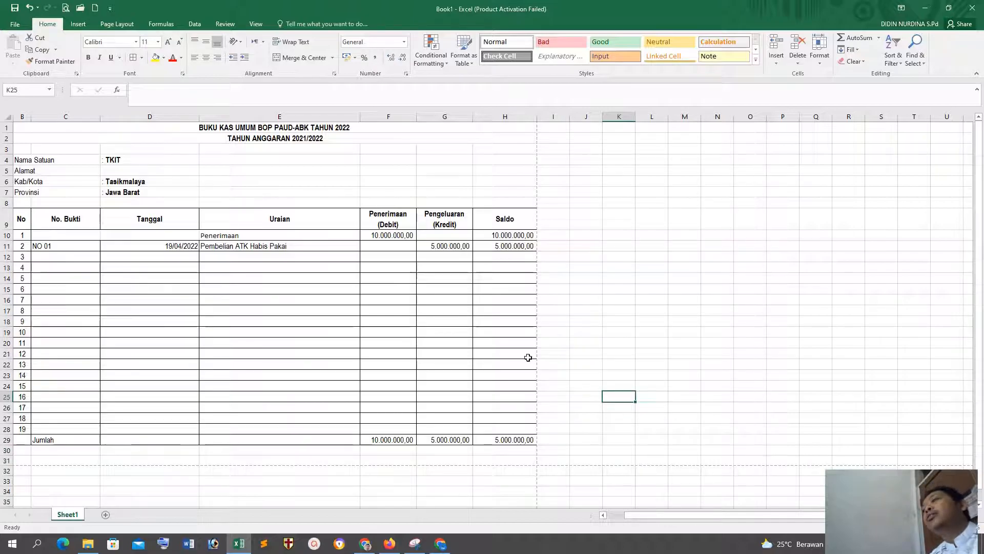
Step: Make the Jumlah row bold from the label in C29 through the Saldo total in H29
{"action": "left_click_drag", "start_coordinate": [60, 439], "coordinate": [507, 444]}
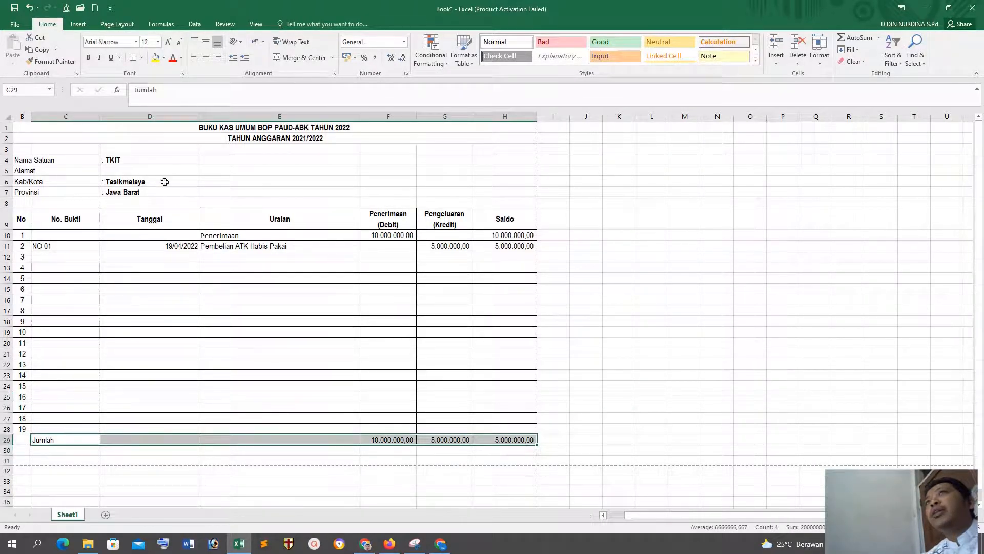
{"action": "left_click", "coordinate": [90, 58]}
{"action": "left_click", "coordinate": [593, 273]}
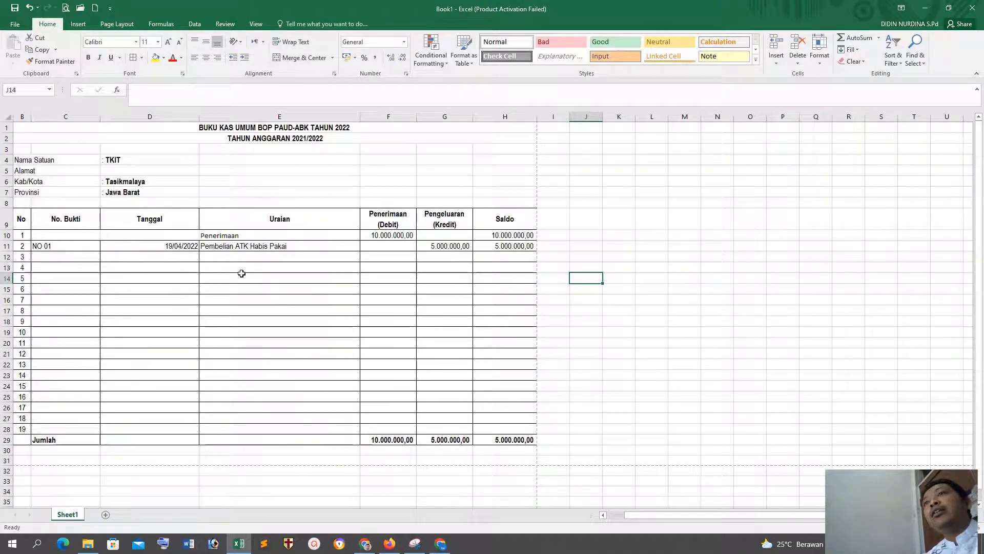
Step: Delete the empty numbered rows 12 through 28 between the last entry and the Jumlah row
{"action": "left_click_drag", "start_coordinate": [226, 428], "coordinate": [241, 257]}
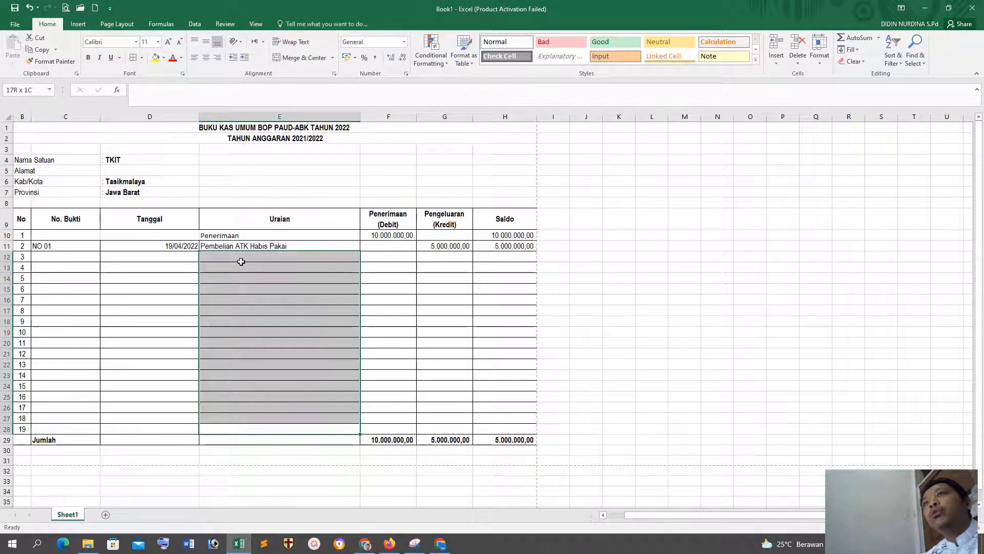
{"action": "left_click", "coordinate": [797, 56]}
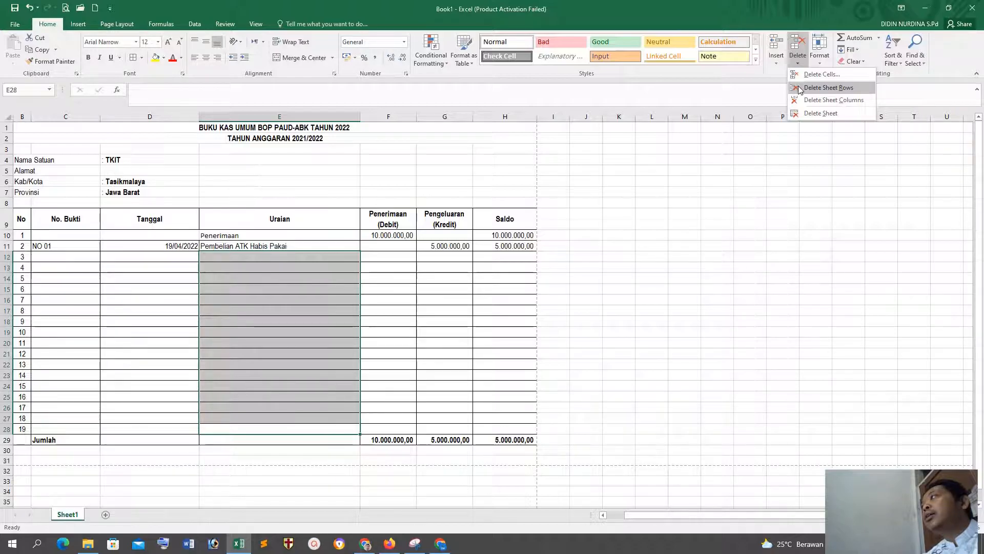
{"action": "left_click", "coordinate": [800, 88]}
{"action": "left_click", "coordinate": [685, 306]}
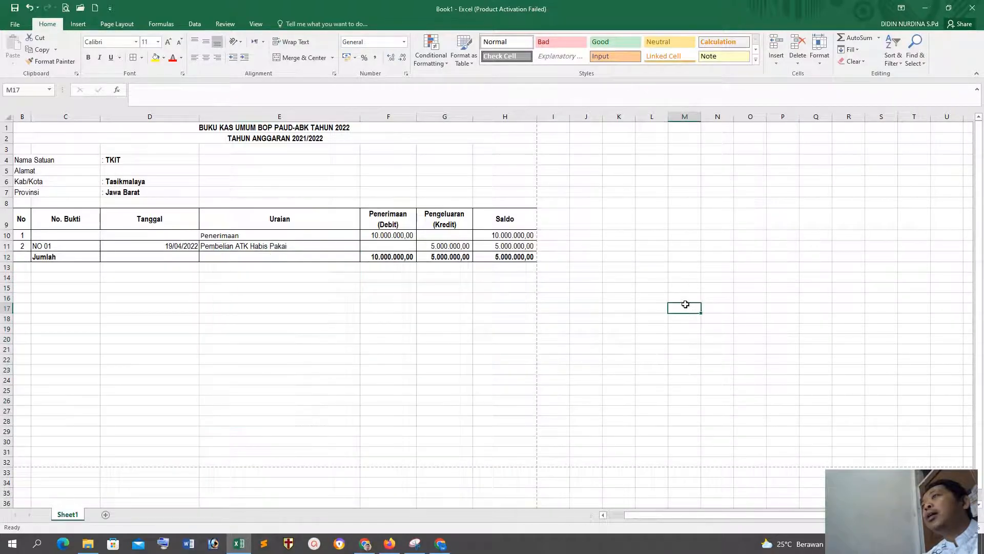
Step: Insert a blank sheet row directly above the Jumlah row at row 12
{"action": "left_click", "coordinate": [279, 257]}
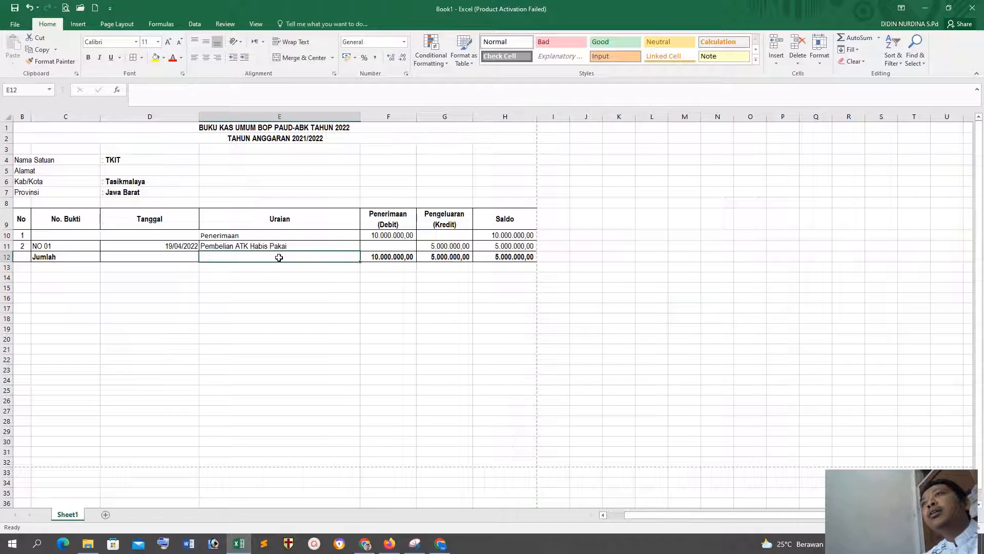
{"action": "left_click", "coordinate": [772, 64]}
{"action": "left_click", "coordinate": [780, 87]}
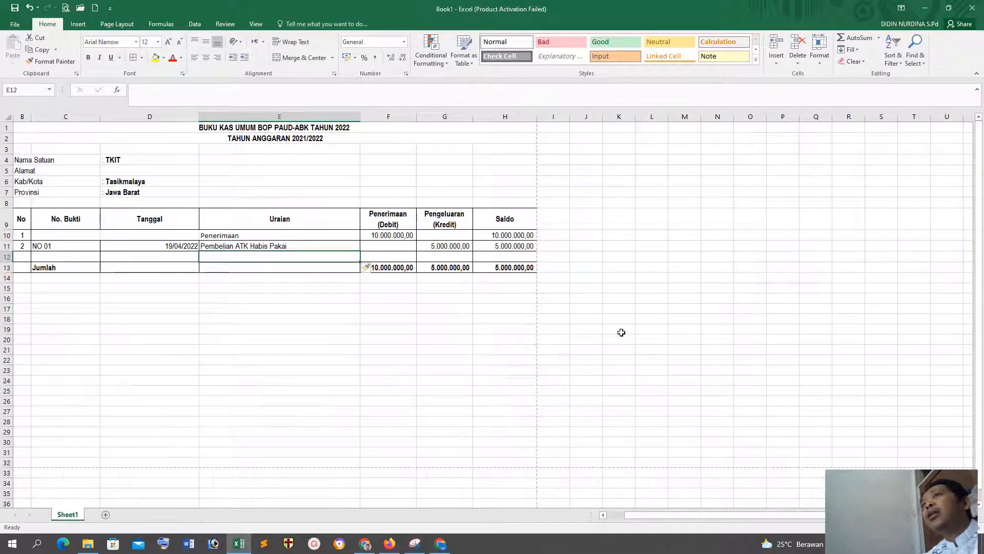
{"action": "left_click", "coordinate": [621, 330]}
{"action": "left_click", "coordinate": [150, 257]}
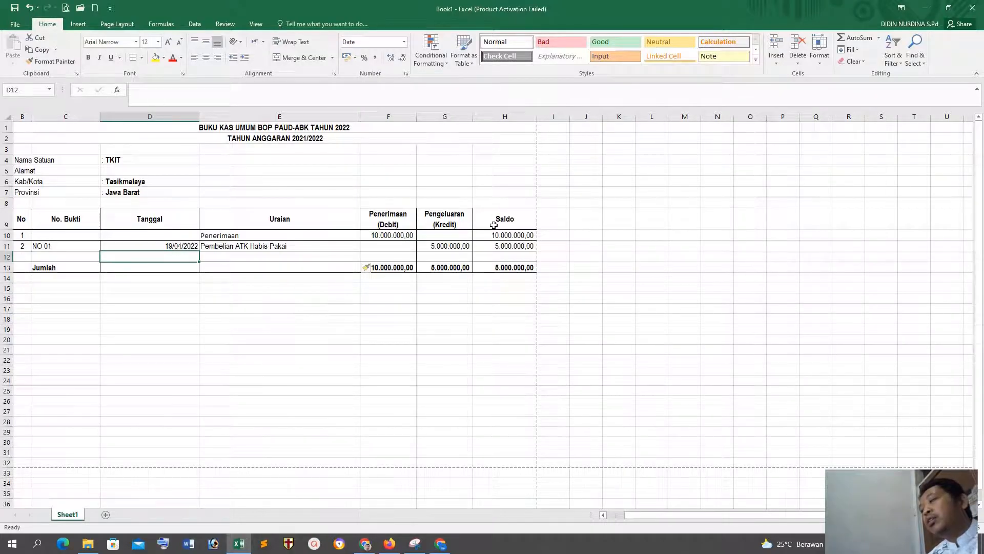
{"action": "left_click", "coordinate": [193, 247]}
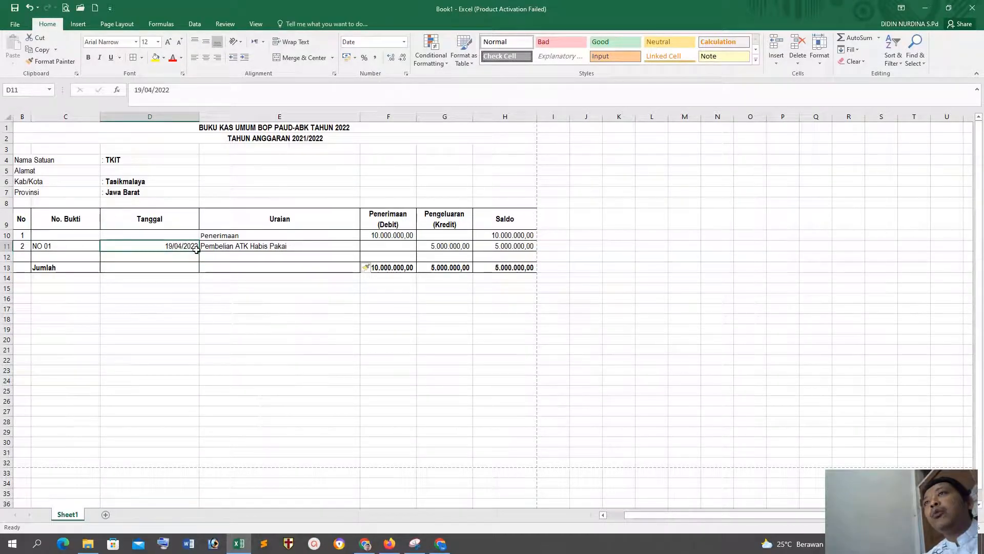
{"action": "left_click_drag", "start_coordinate": [198, 252], "coordinate": [198, 251]}
{"action": "left_click", "coordinate": [178, 288]}
{"action": "left_click_drag", "start_coordinate": [97, 245], "coordinate": [176, 246]}
{"action": "left_click_drag", "start_coordinate": [117, 326], "coordinate": [115, 315]}
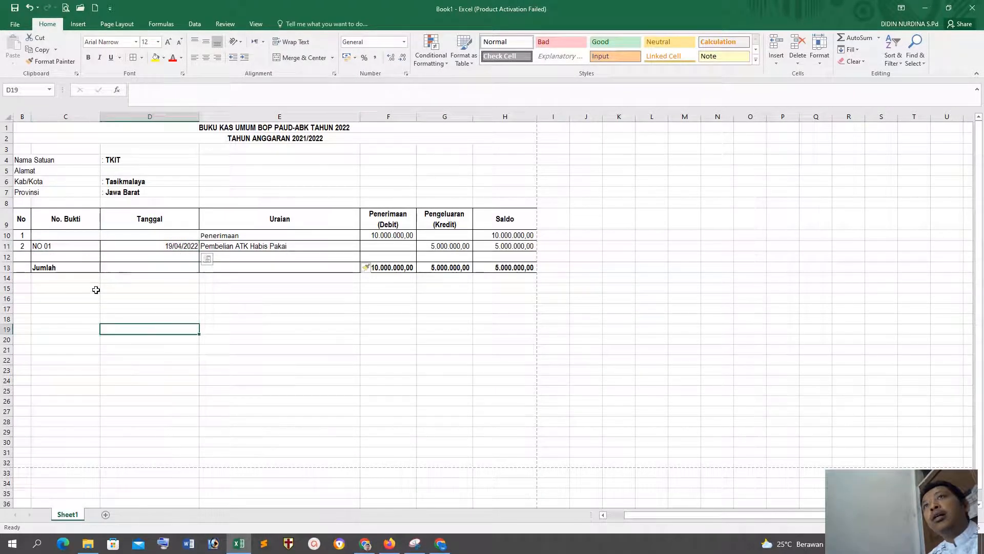
Step: Copy the No. Bukti and Tanggal cells C11:D11 into the blank row starting at C12
{"action": "left_click_drag", "start_coordinate": [69, 248], "coordinate": [143, 246]}
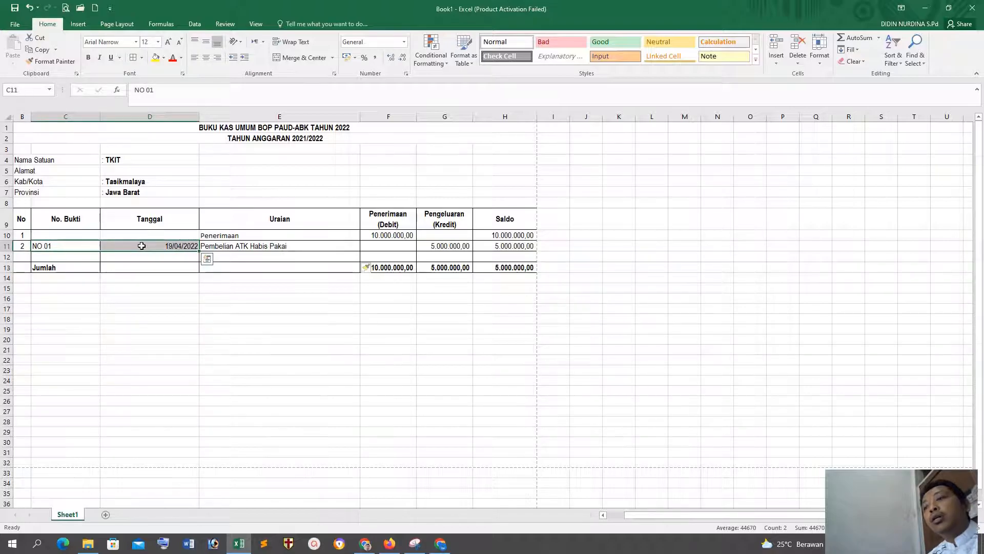
{"action": "right_click", "coordinate": [141, 246]}
{"action": "left_click", "coordinate": [165, 264]}
{"action": "left_click", "coordinate": [62, 256]}
{"action": "right_click", "coordinate": [63, 258]}
{"action": "left_click", "coordinate": [99, 316]}
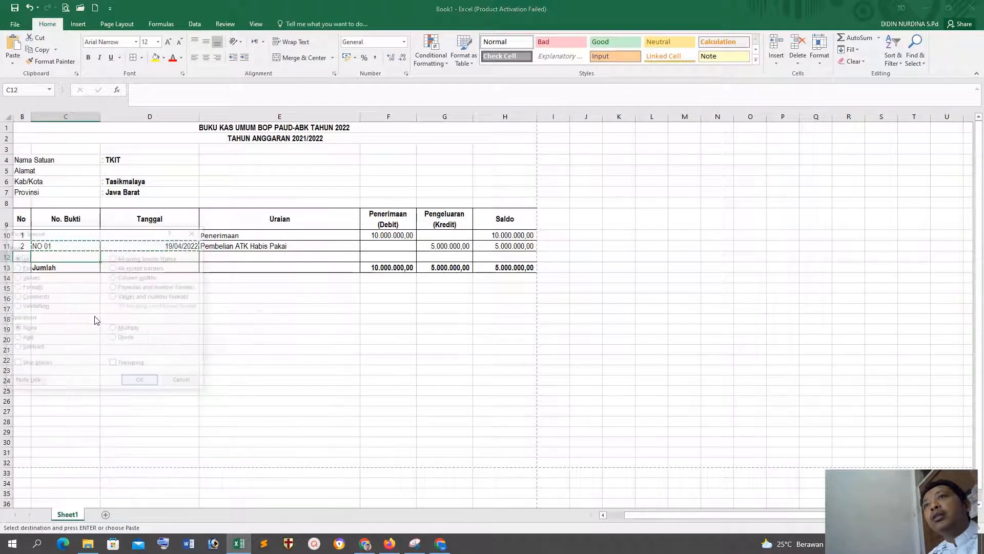
{"action": "left_click", "coordinate": [29, 277]}
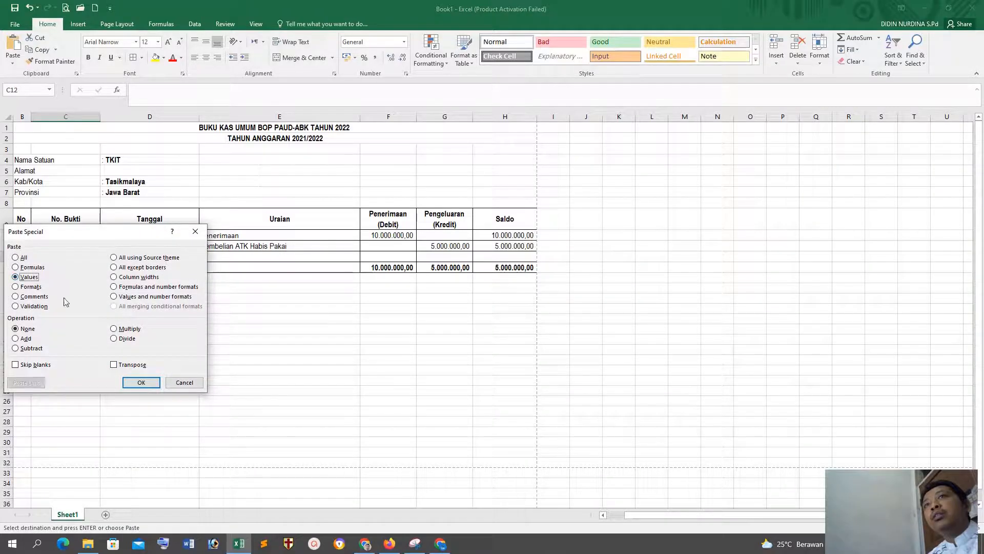
{"action": "left_click", "coordinate": [185, 382]}
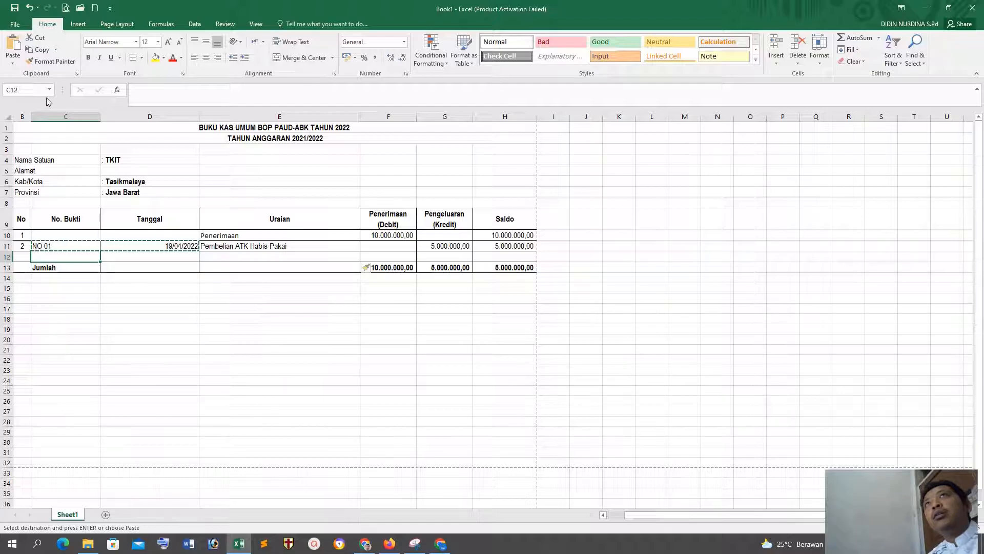
{"action": "left_click", "coordinate": [14, 47]}
{"action": "left_click", "coordinate": [229, 336]}
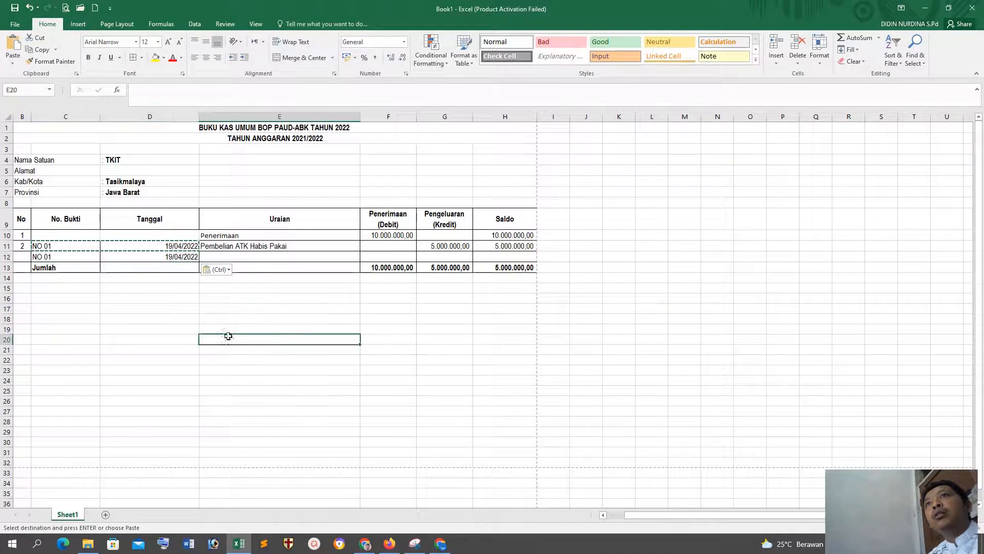
Step: Change the No. Bukti in C12 to NO 02 and extend the No column numbering down to B12
{"action": "left_click", "coordinate": [66, 257]}
{"action": "key", "text": "Escape"}
{"action": "type", "text": "NO 02"}
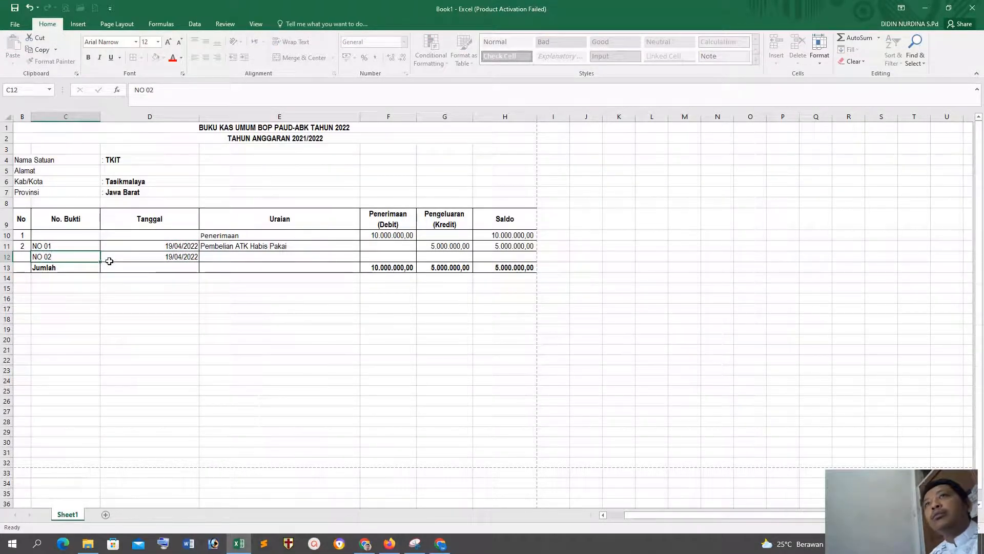
{"action": "key", "text": "Return"}
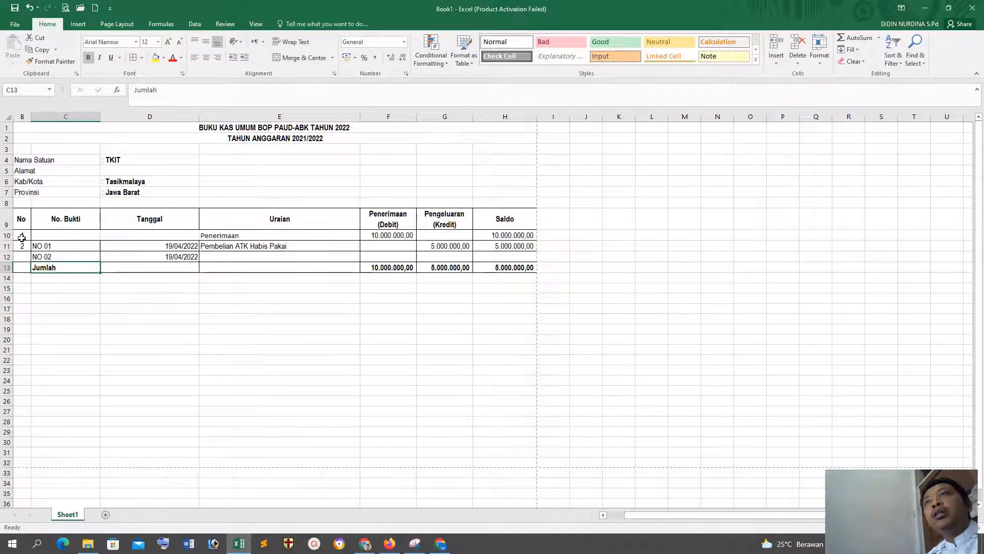
{"action": "left_click_drag", "start_coordinate": [21, 237], "coordinate": [26, 261]}
{"action": "left_click", "coordinate": [149, 303]}
Step: Enter Pembelian Kopi as the Uraian description in cell E12
{"action": "left_click", "coordinate": [246, 254]}
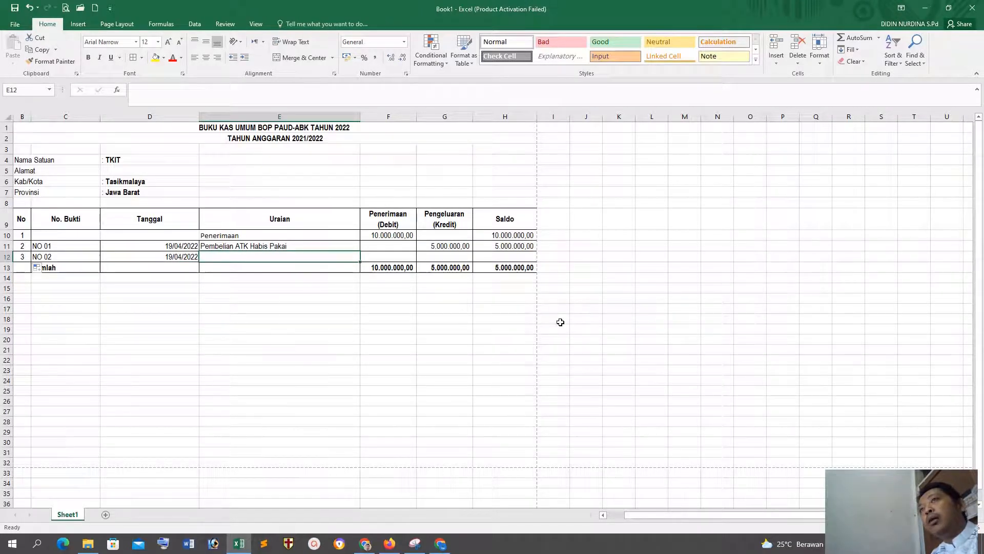
{"action": "type", "text": "Pembelian "}
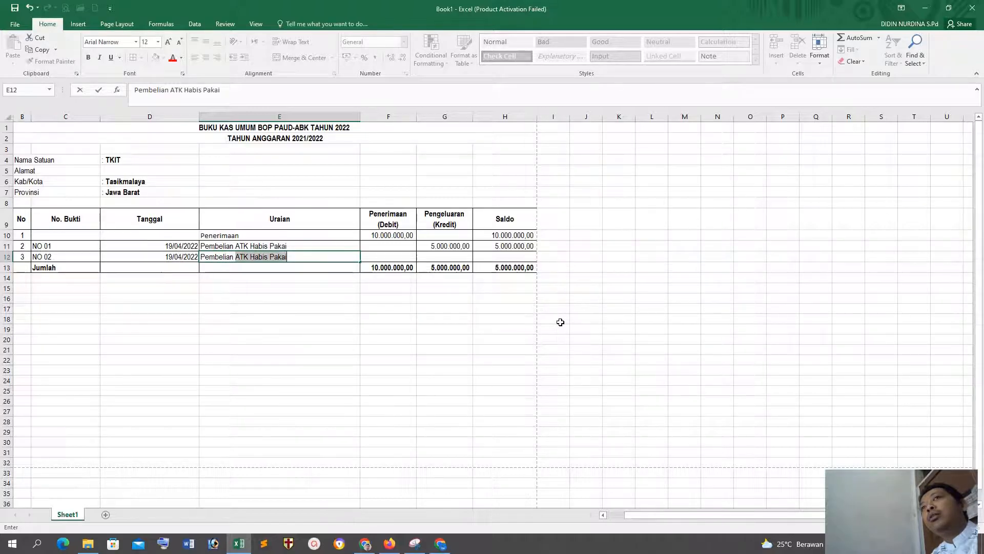
{"action": "type", "text": "Dapur"}
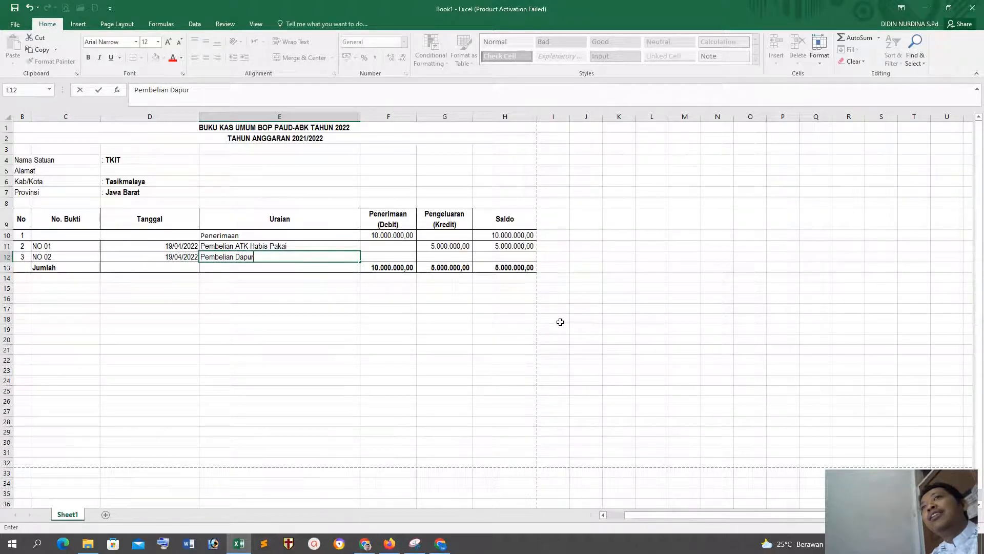
{"action": "left_click_drag", "start_coordinate": [259, 257], "coordinate": [235, 257]}
{"action": "type", "text": "Kopi"}
{"action": "key", "text": "Tab"}
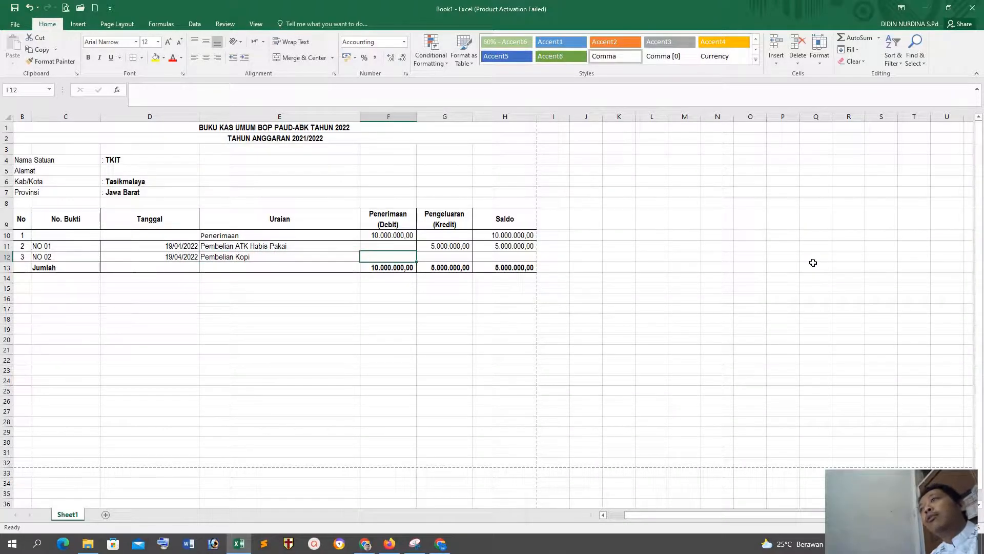
Step: Enter 1570000 as the Pengeluaran amount for Pembelian Kopi in cell G12
{"action": "key", "text": "Tab"}
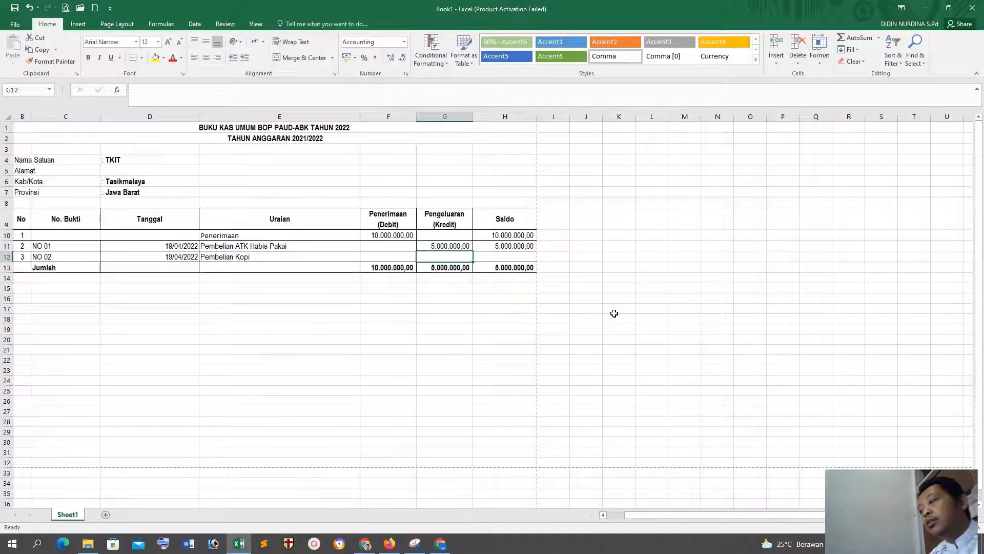
{"action": "type", "text": "1570000"}
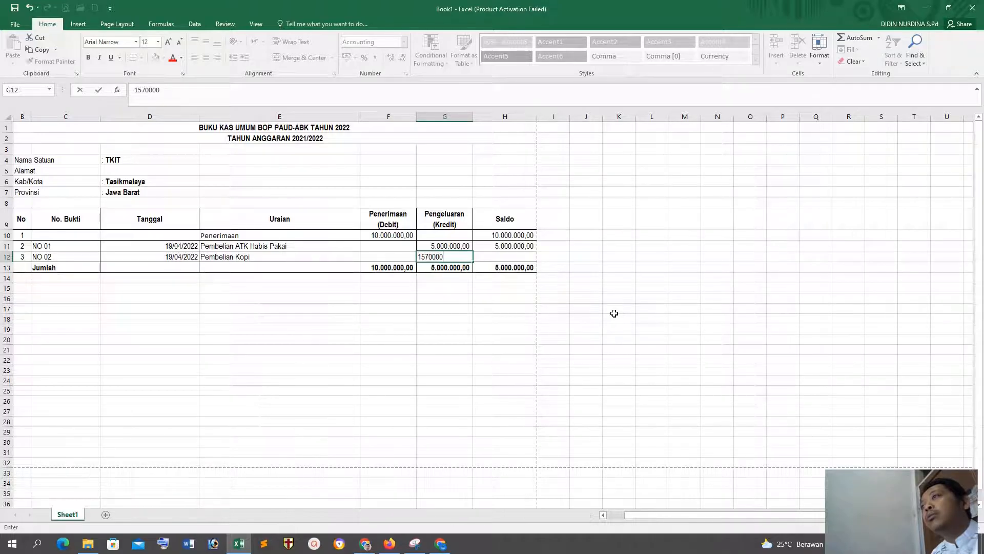
{"action": "key", "text": "Return"}
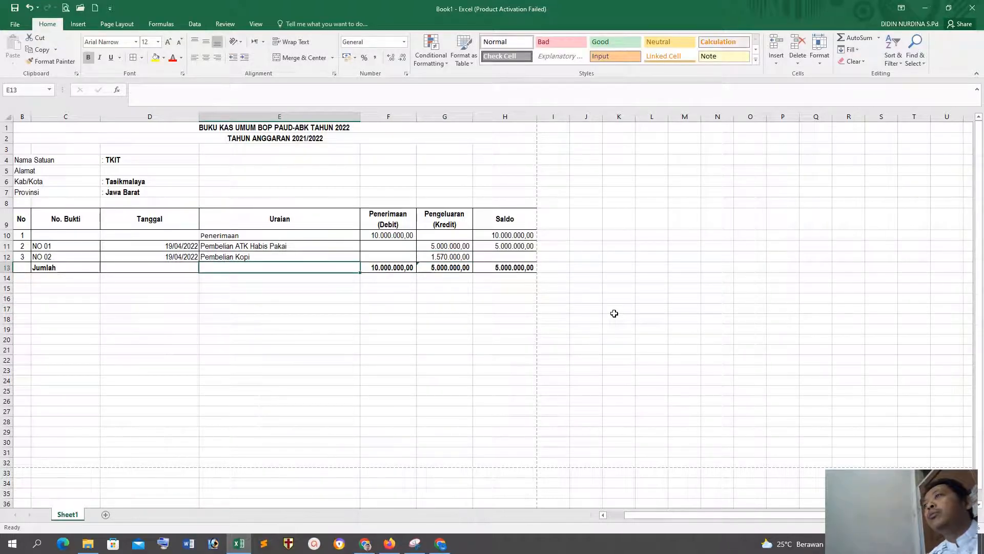
Step: Check which cells the Pengeluaran total formula in G13 covers
{"action": "left_click", "coordinate": [454, 267]}
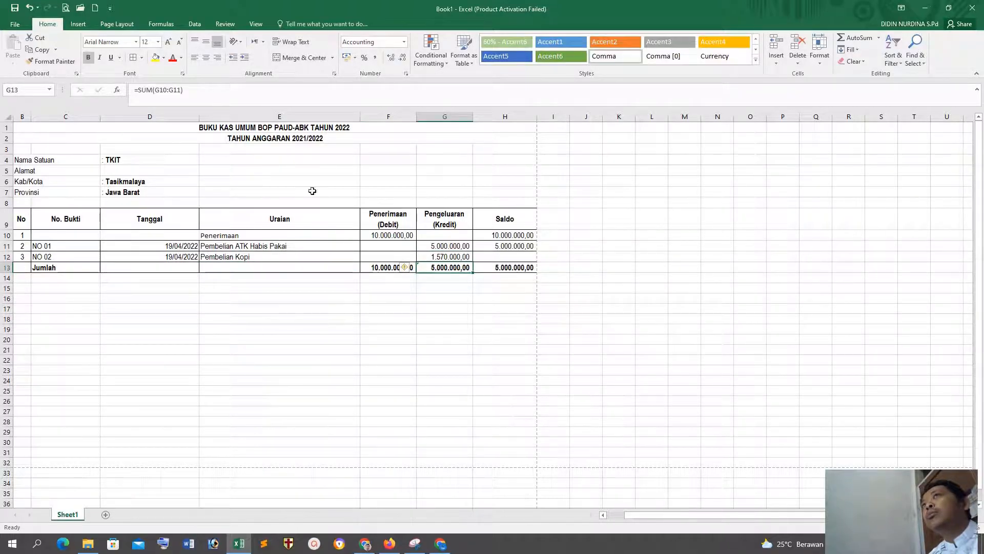
{"action": "left_click", "coordinate": [165, 89]}
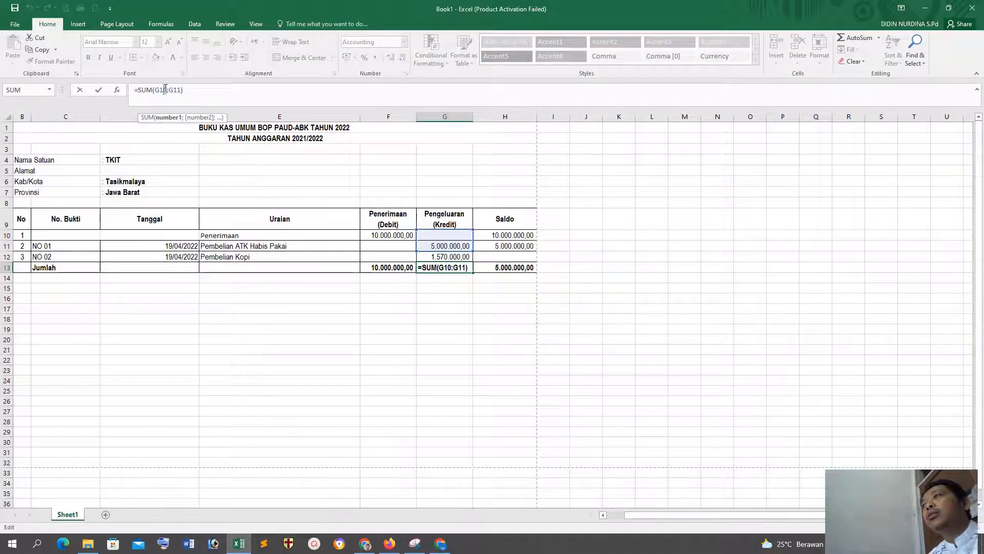
{"action": "left_click", "coordinate": [497, 331]}
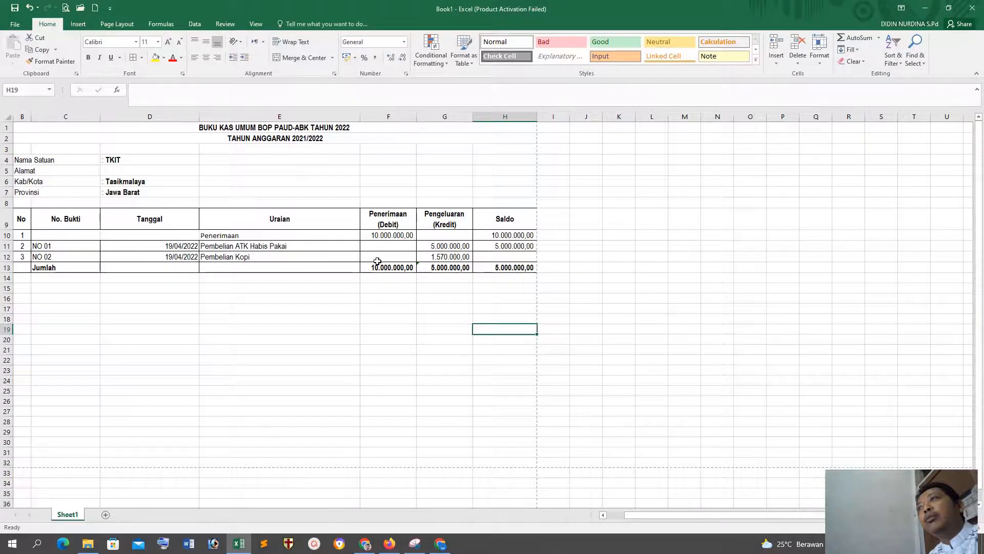
Step: Undo the Pembelian Kopi entry, the inserted row and the earlier row deletion to restore the empty numbered rows
{"action": "key", "text": "ctrl+z"}
{"action": "key", "text": "ctrl+z"}
{"action": "key", "text": "ctrl+z"}
{"action": "key", "text": "ctrl+z"}
{"action": "key", "text": "ctrl+z"}
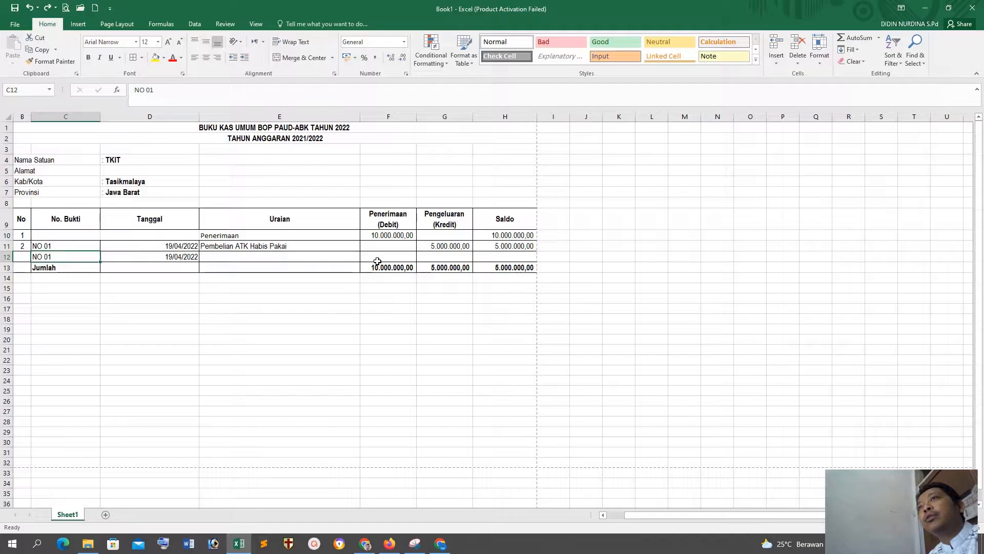
{"action": "key", "text": "ctrl+z"}
{"action": "key", "text": "ctrl+z"}
{"action": "key", "text": "ctrl+z"}
{"action": "left_click", "coordinate": [332, 367]}
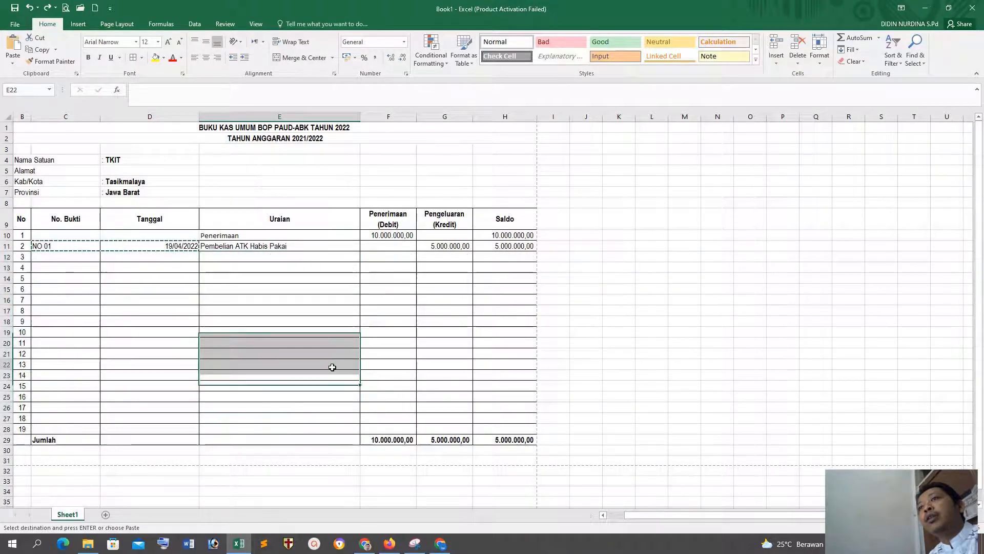
Step: Delete entire rows 12 through 27, keeping the last empty numbered row above the Jumlah row
{"action": "left_click_drag", "start_coordinate": [204, 416], "coordinate": [235, 260]}
{"action": "right_click", "coordinate": [235, 261]}
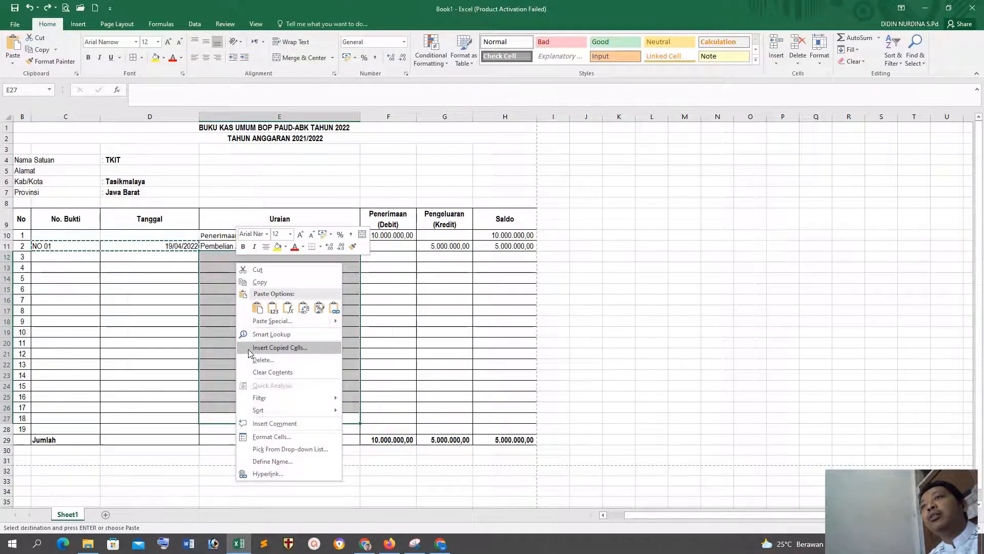
{"action": "left_click", "coordinate": [253, 361]}
{"action": "left_click", "coordinate": [246, 356]}
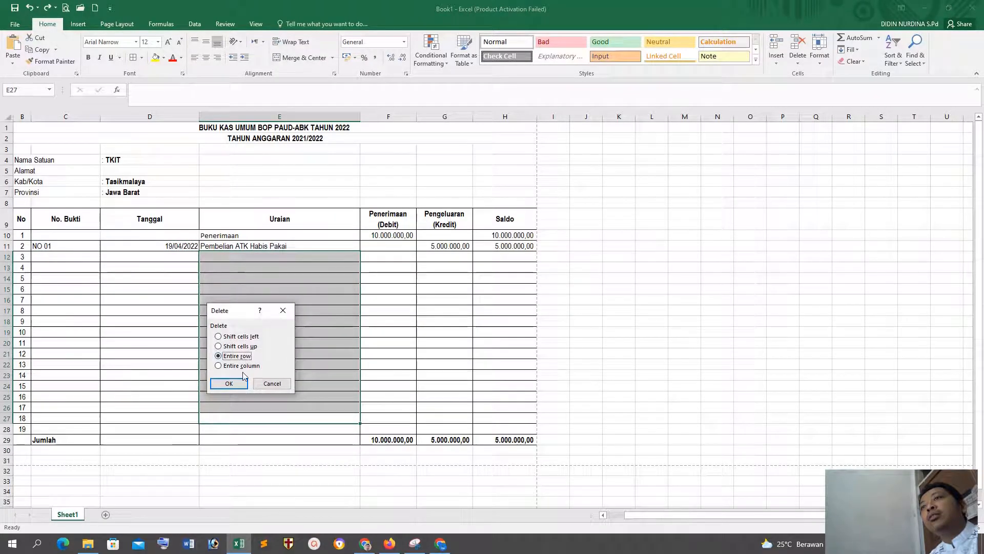
{"action": "left_click", "coordinate": [228, 384]}
{"action": "left_click", "coordinate": [684, 329]}
{"action": "left_click", "coordinate": [327, 257]}
{"action": "left_click", "coordinate": [426, 348]}
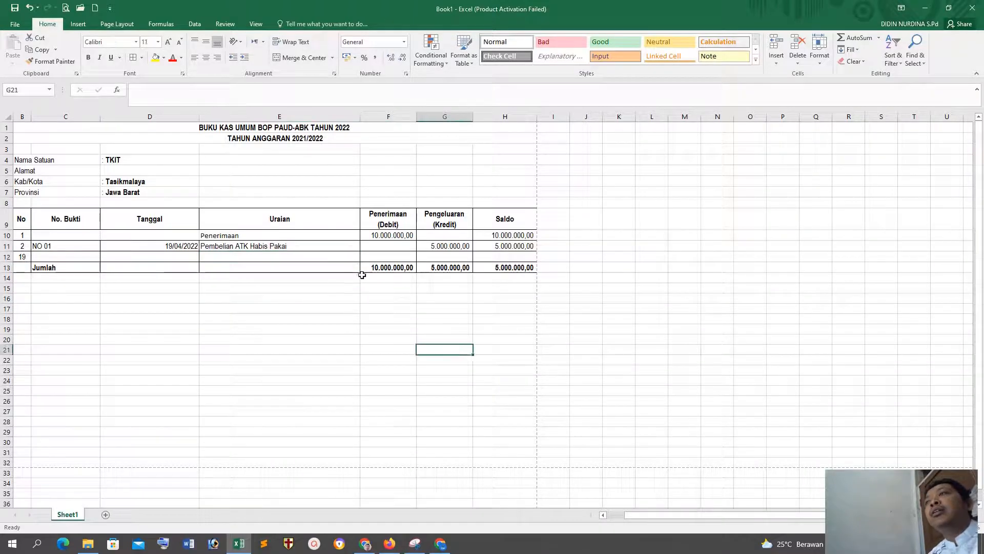
Step: Insert a blank sheet row at row 12, between the last entry and the remaining empty numbered row
{"action": "left_click", "coordinate": [329, 256]}
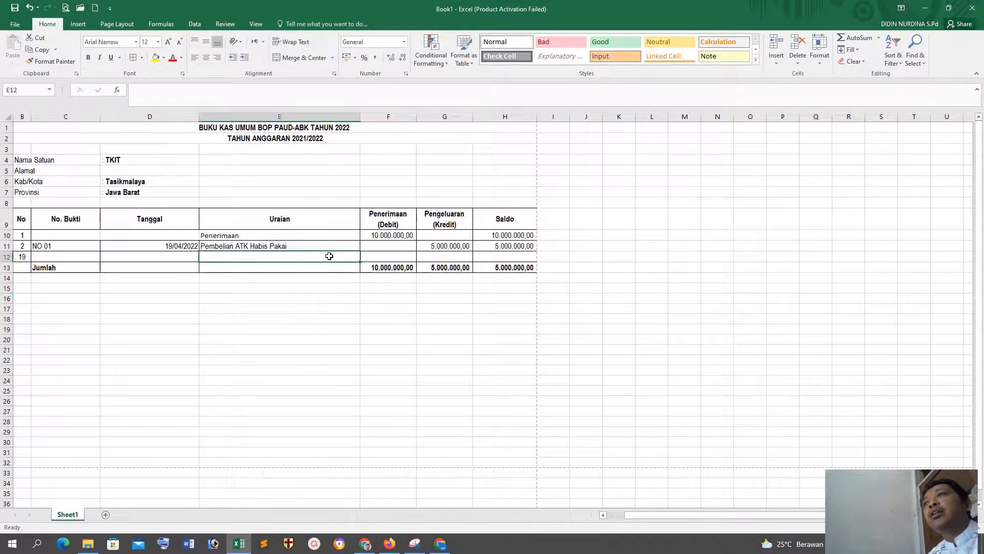
{"action": "left_click", "coordinate": [777, 65]}
{"action": "left_click", "coordinate": [815, 97]}
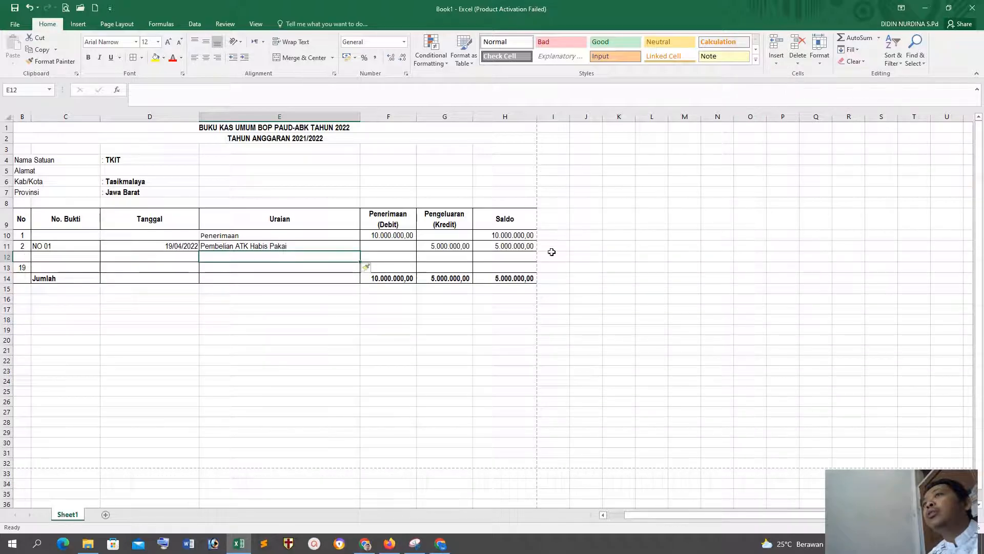
Step: Copy the No. Bukti, Tanggal and Uraian cells C11:E11 into row 12 starting at C12
{"action": "left_click", "coordinate": [70, 247]}
{"action": "left_click", "coordinate": [240, 246], "text": "shift"}
{"action": "key", "text": "ctrl+c"}
{"action": "left_click", "coordinate": [65, 258]}
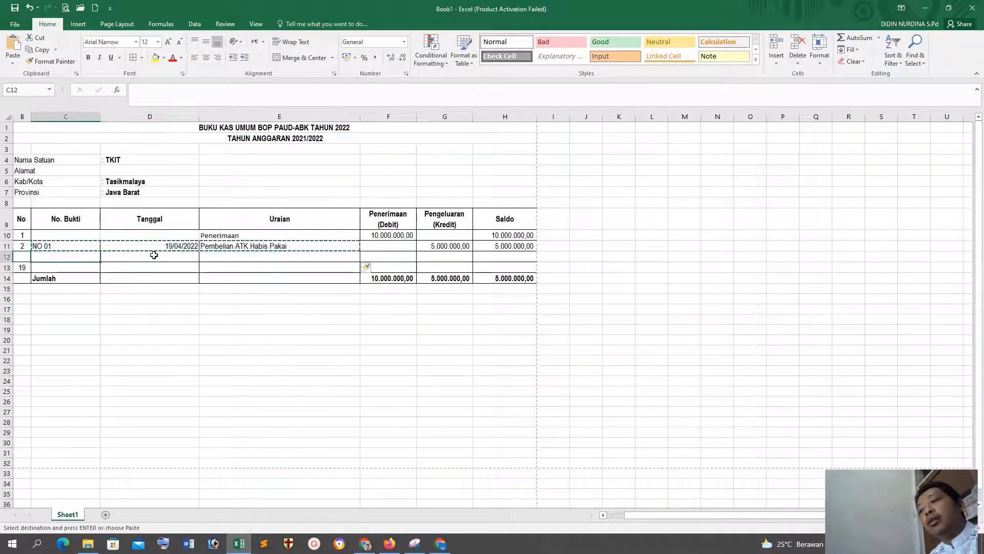
{"action": "key", "text": "ctrl+v"}
Step: Fill the No column numbering down through B13 and change the No. Bukti in C12 to NO 02
{"action": "left_click_drag", "start_coordinate": [23, 236], "coordinate": [28, 267]}
{"action": "left_click", "coordinate": [211, 329]}
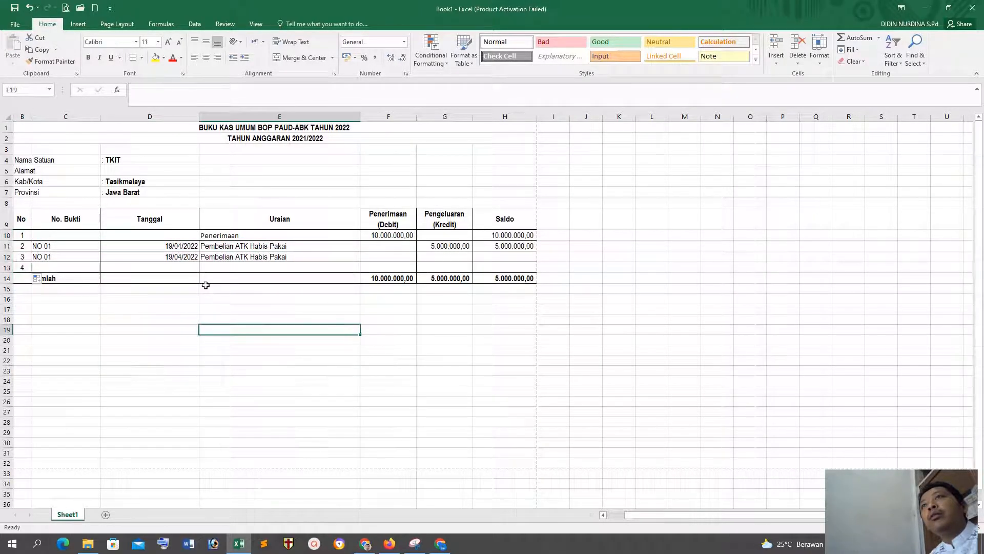
{"action": "double_click", "coordinate": [67, 257]}
{"action": "key", "text": "BackSpace"}
{"action": "type", "text": "2"}
Step: Change the Uraian in E12 to Beli kopi and enter a Pengeluaran (Kredit) amount of 1578000 in G12
{"action": "left_click", "coordinate": [269, 257]}
{"action": "type", "text": "Be"}
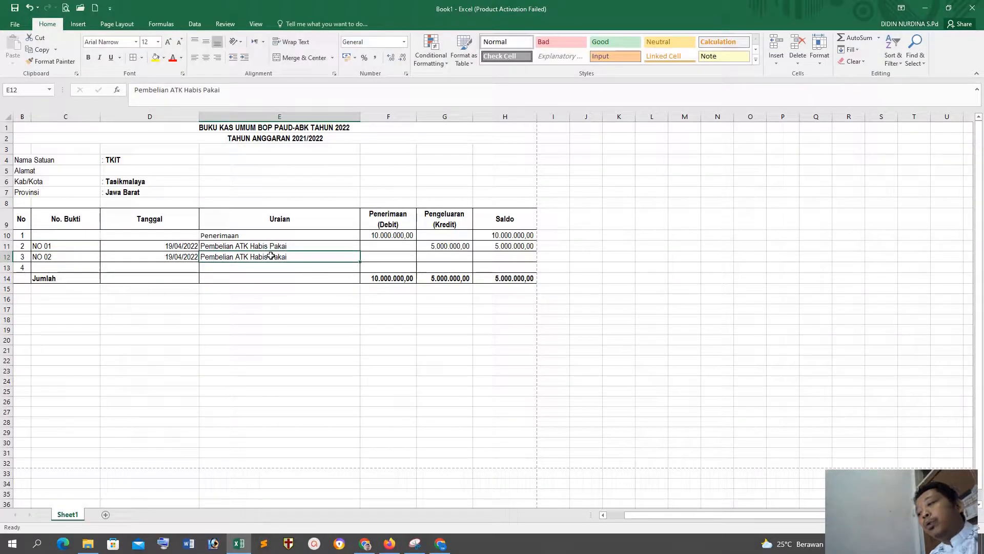
{"action": "type", "text": "li kopi"}
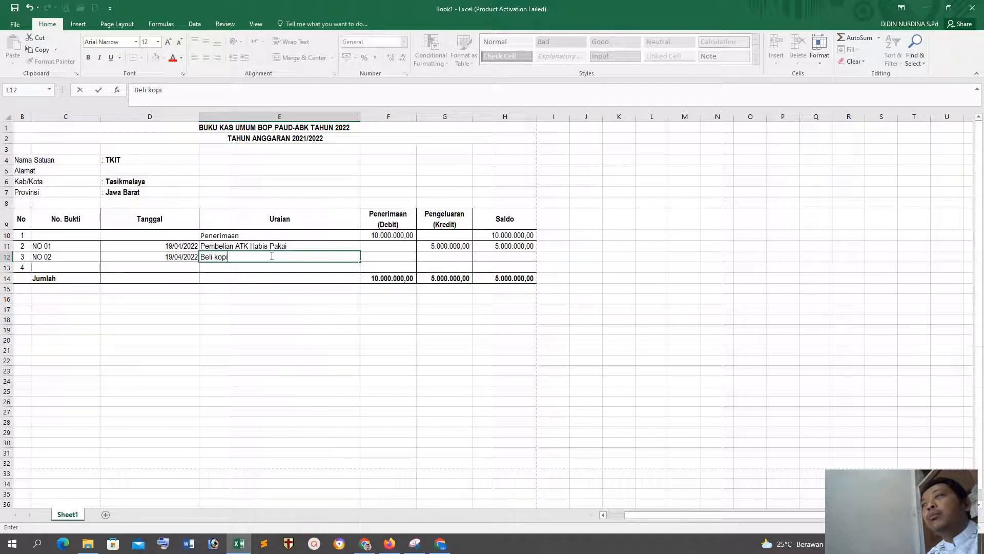
{"action": "left_click", "coordinate": [426, 310]}
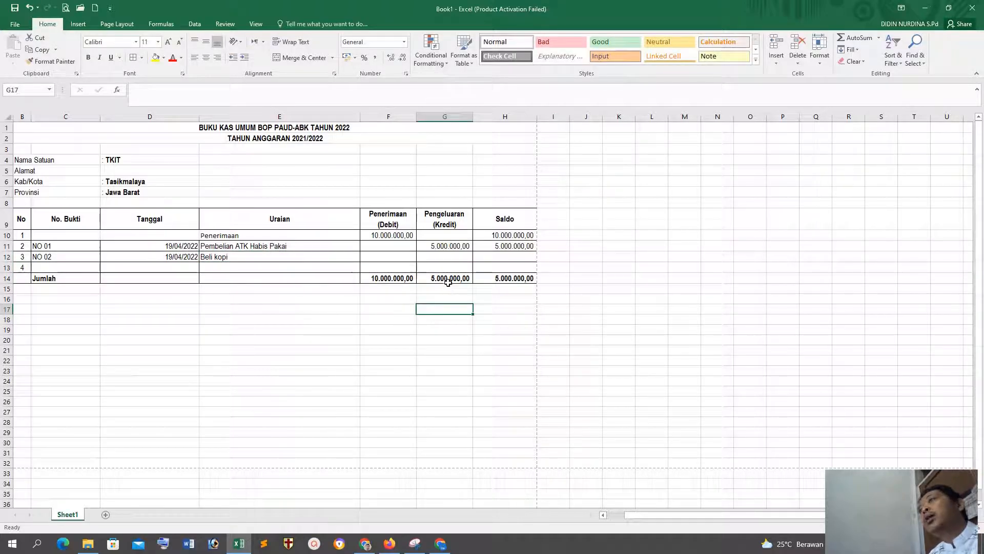
{"action": "left_click", "coordinate": [438, 256]}
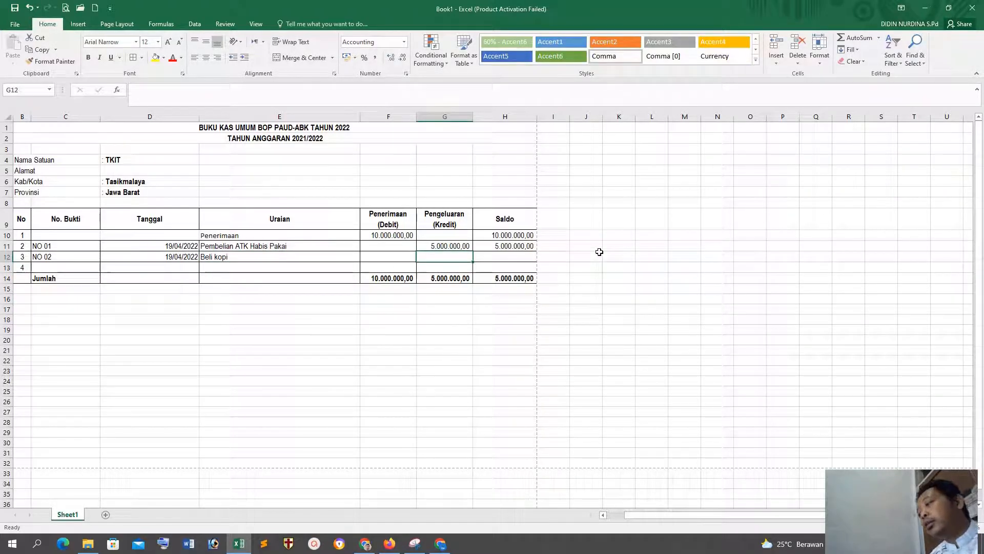
{"action": "type", "text": "1.578."}
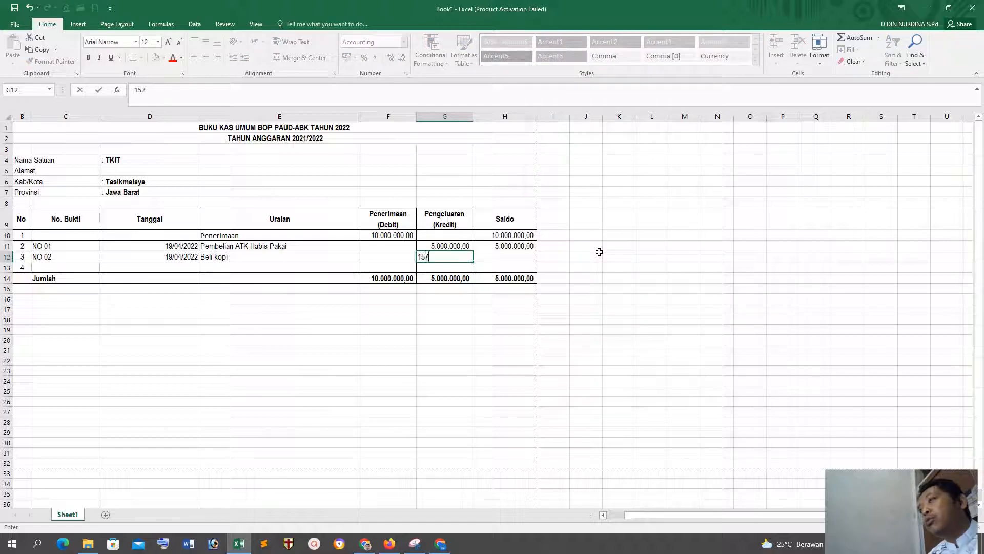
{"action": "type", "text": "000"}
{"action": "key", "text": "Return"}
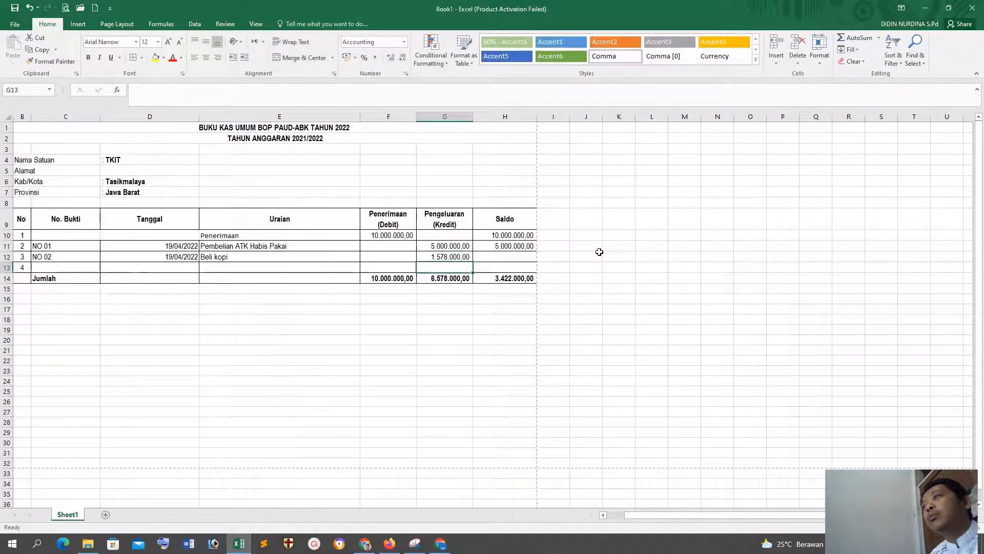
{"action": "left_click", "coordinate": [487, 308]}
Step: Insert three blank sheet rows at row 13, directly below the Beli kopi entry
{"action": "left_click", "coordinate": [448, 267]}
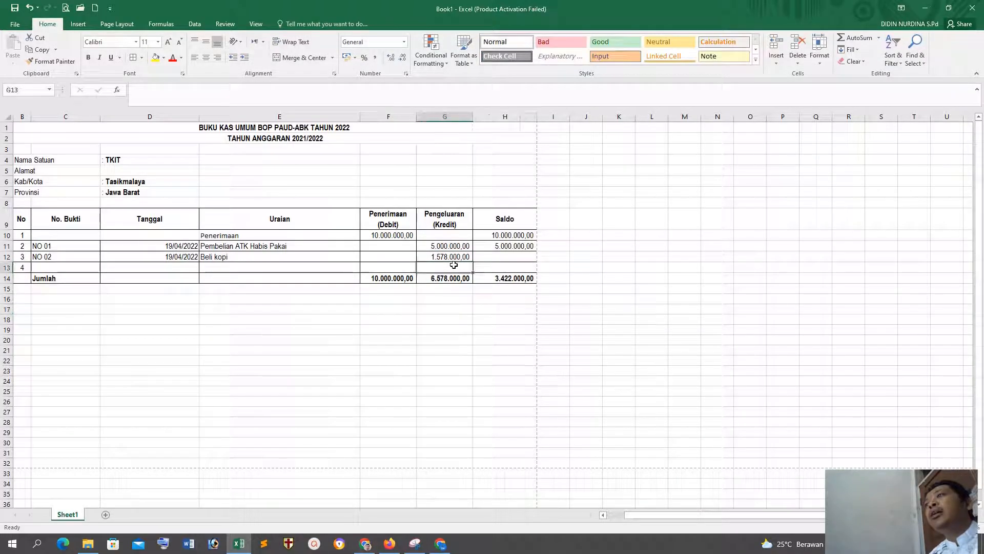
{"action": "left_click", "coordinate": [776, 62]}
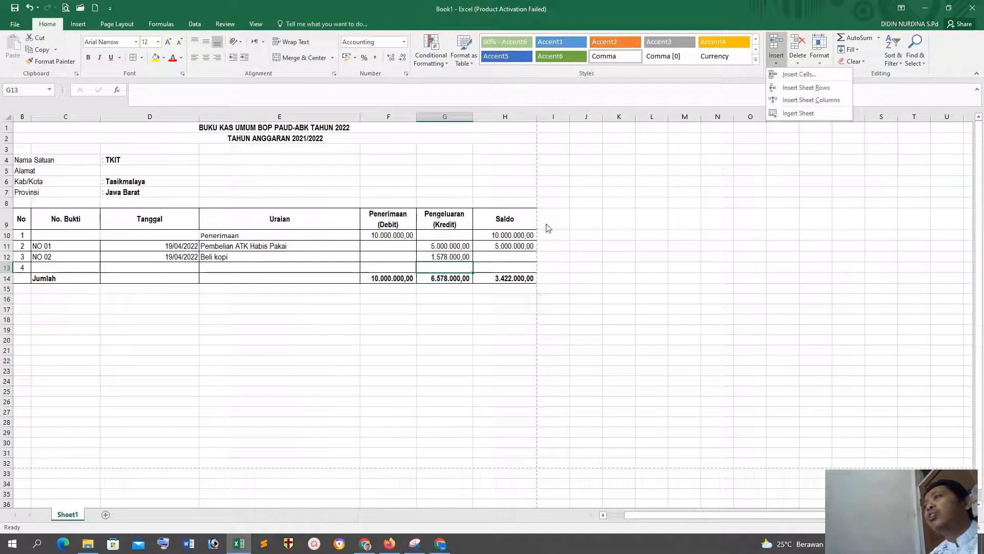
{"action": "left_click", "coordinate": [798, 90]}
{"action": "left_click", "coordinate": [776, 61]}
{"action": "left_click", "coordinate": [780, 85]}
{"action": "left_click", "coordinate": [776, 61]}
{"action": "left_click", "coordinate": [780, 86]}
{"action": "left_click", "coordinate": [505, 341]}
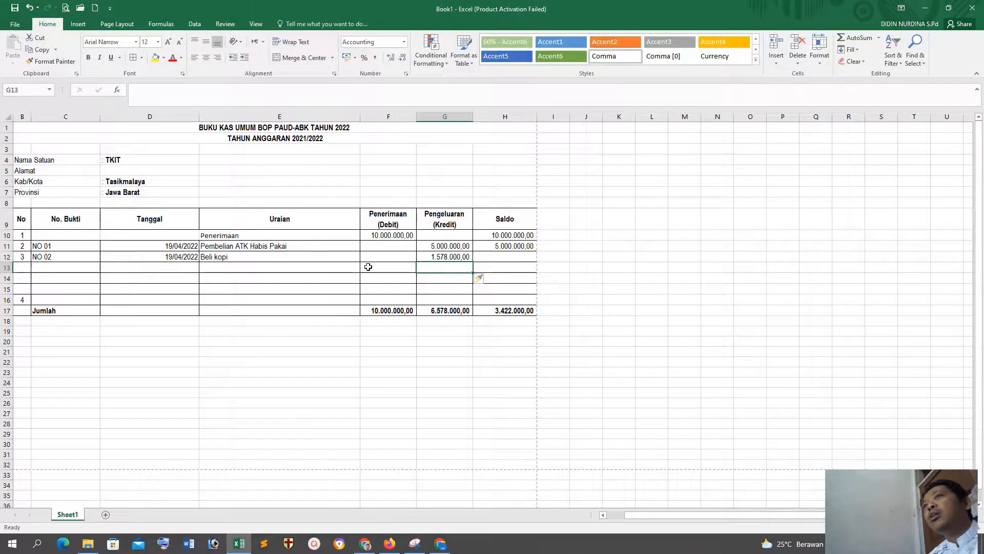
Step: Enter the Uraian descriptions medali perpisahan in E13 and Seragam perpisahan in E14
{"action": "left_click", "coordinate": [246, 265]}
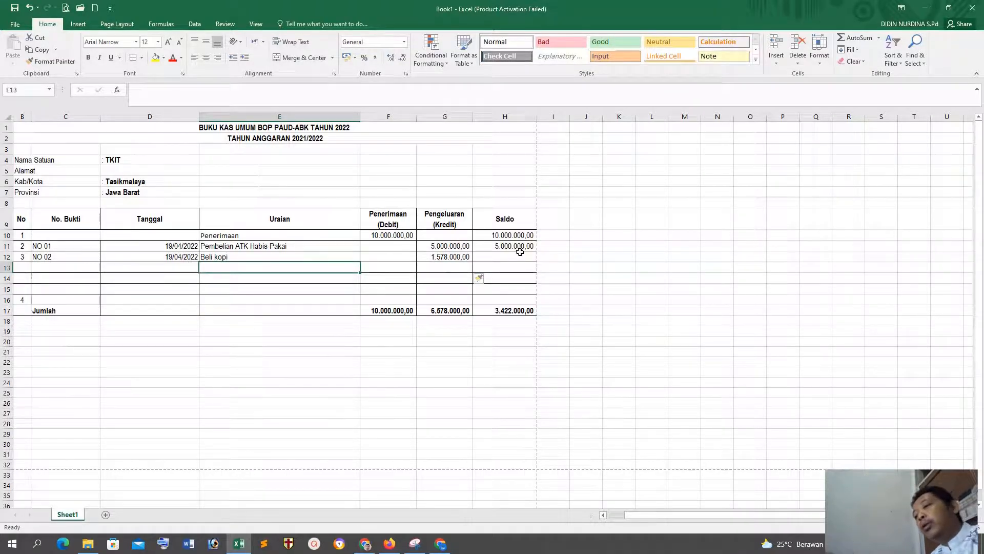
{"action": "type", "text": "med"}
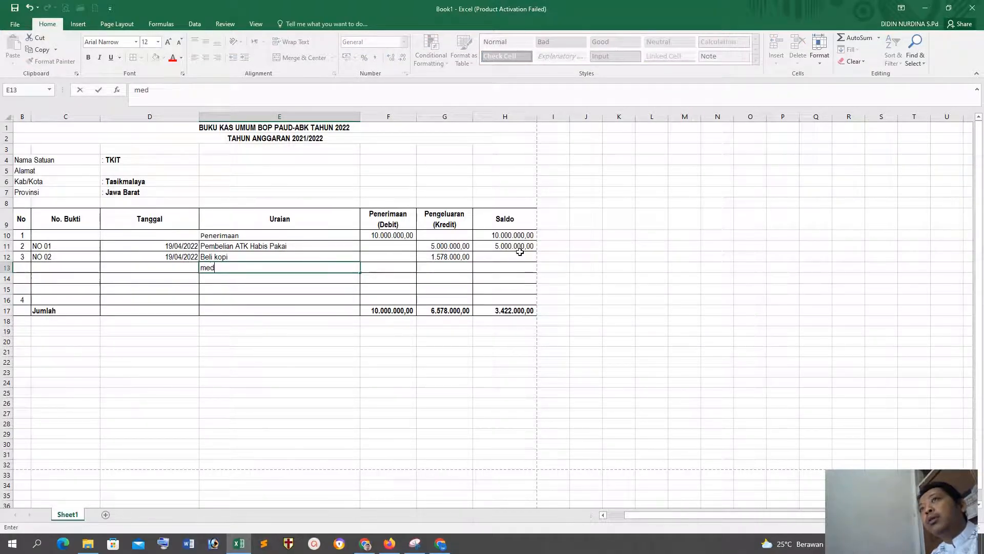
{"action": "type", "text": "ali perpisahan"}
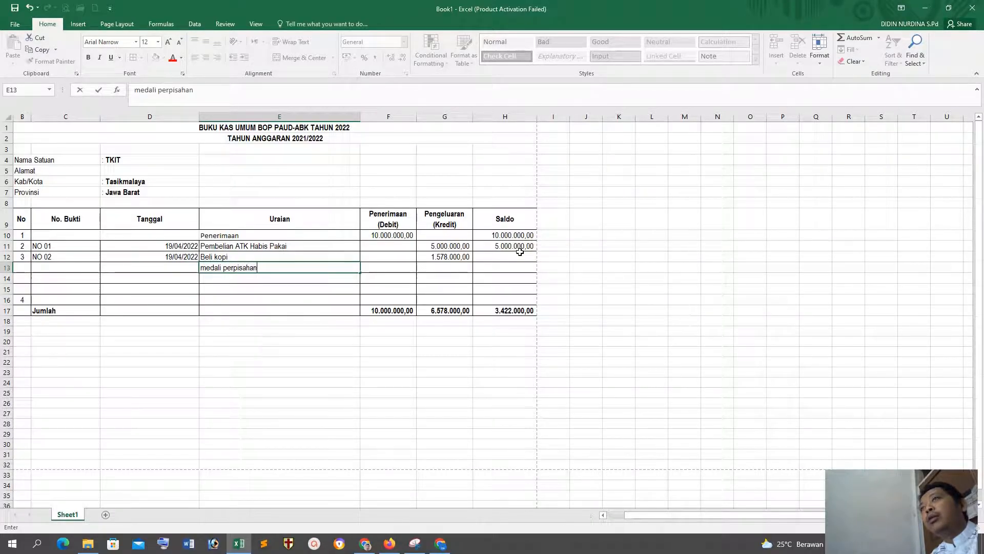
{"action": "key", "text": "Tab"}
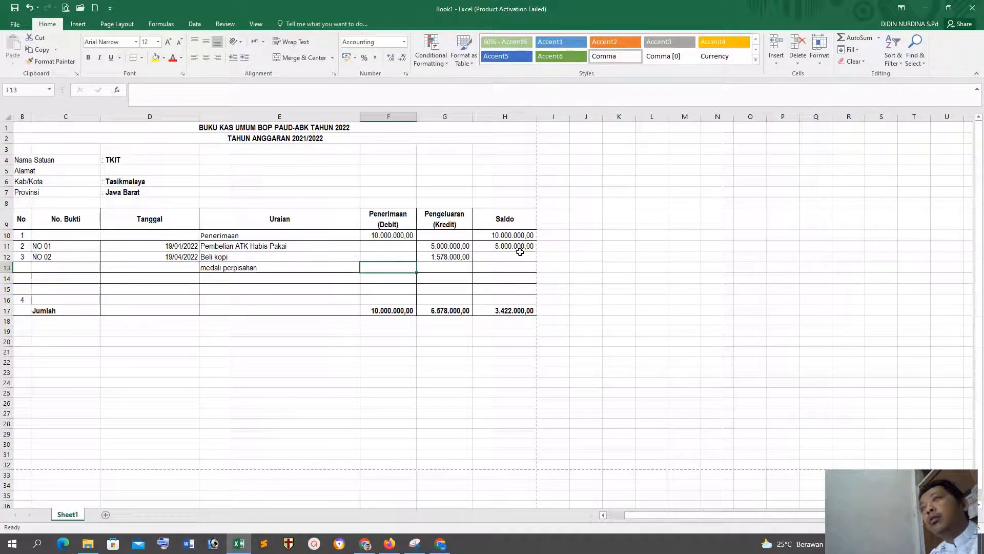
{"action": "left_click", "coordinate": [208, 269]}
{"action": "left_click", "coordinate": [224, 277]}
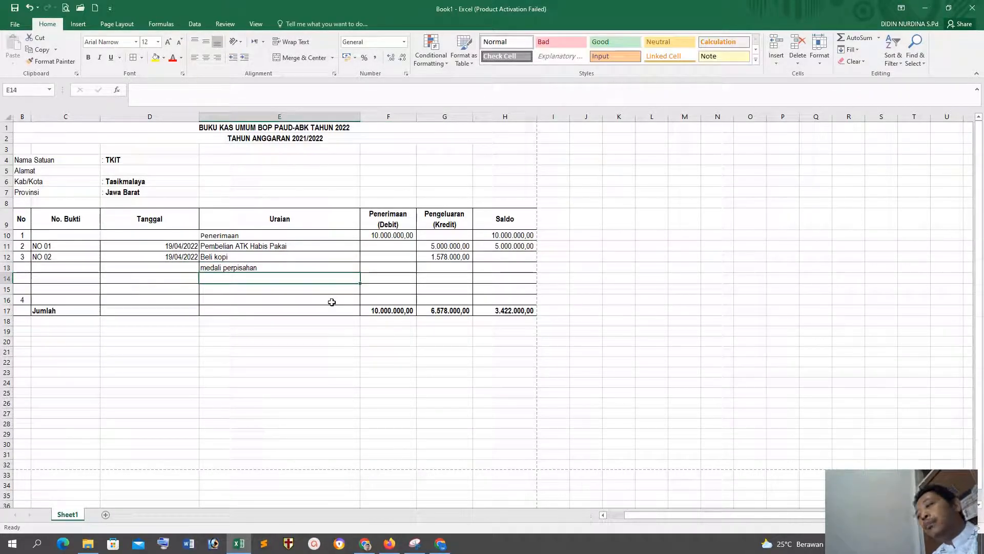
{"action": "type", "text": "Seragam perpisahan"}
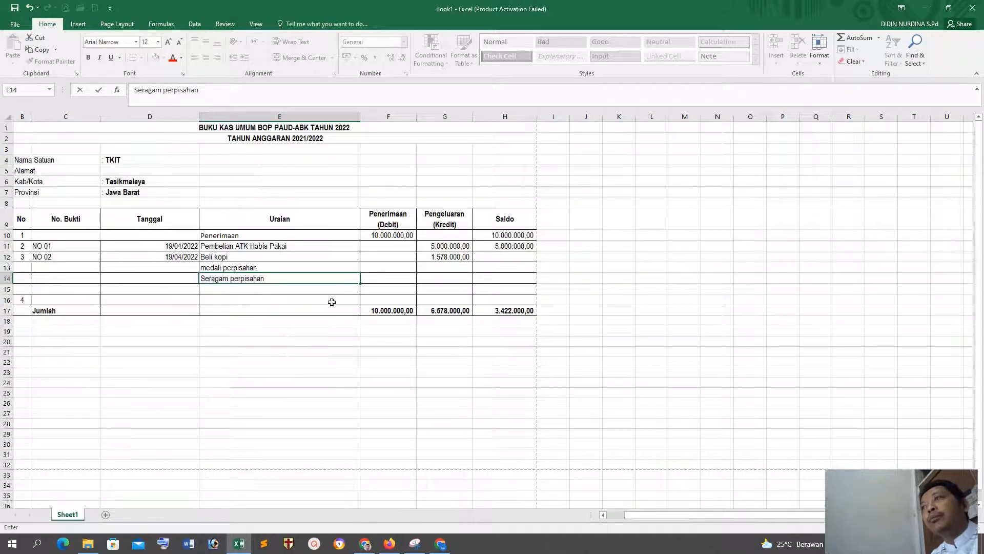
{"action": "left_click", "coordinate": [425, 344]}
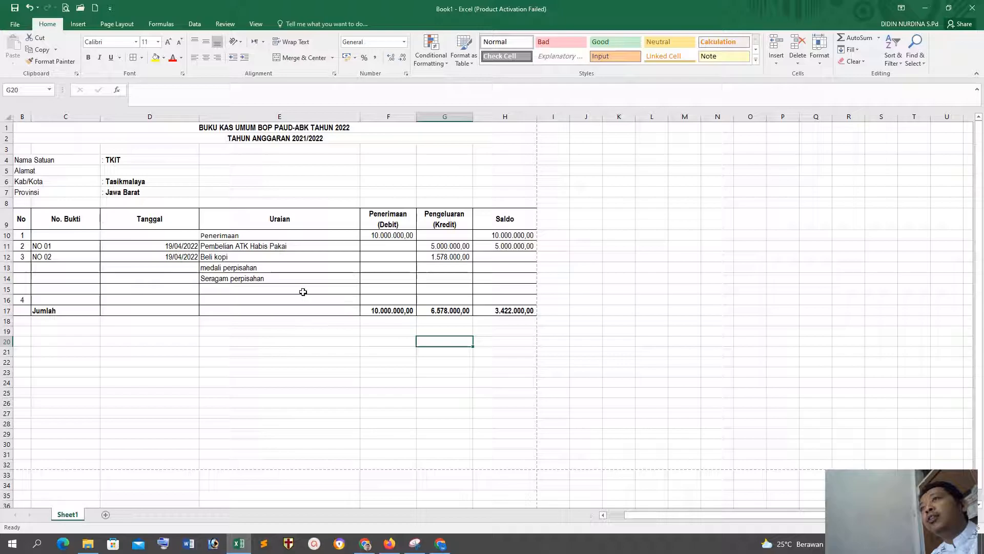
Step: Enter the Pengeluaran (Kredit) amounts 2000000 for medali perpisahan in G13 and 1422000 for Seragam perpisahan in G14
{"action": "key", "text": "Up"}
{"action": "key", "text": "Up"}
{"action": "left_click", "coordinate": [440, 267]}
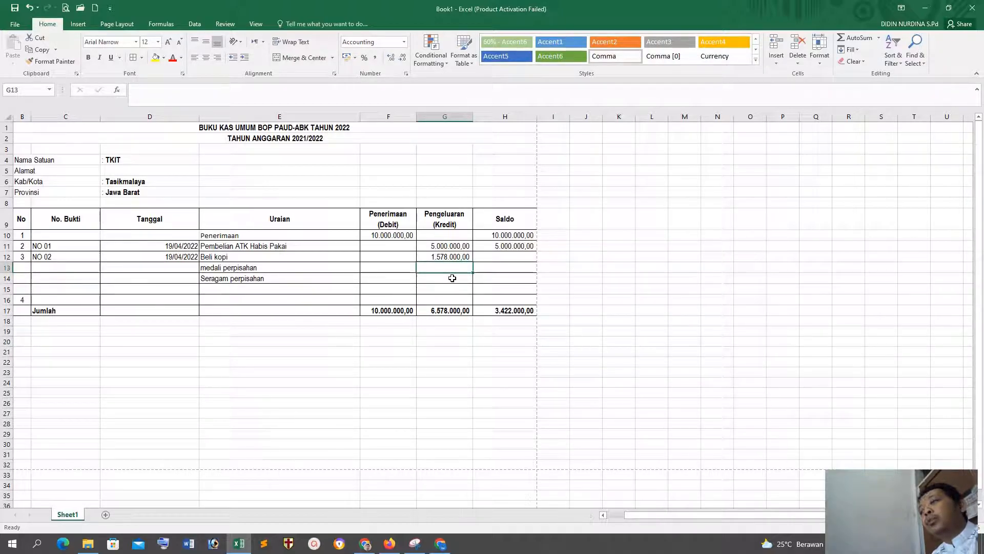
{"action": "type", "text": "2"}
{"action": "type", "text": "000000"}
{"action": "left_click", "coordinate": [457, 370]}
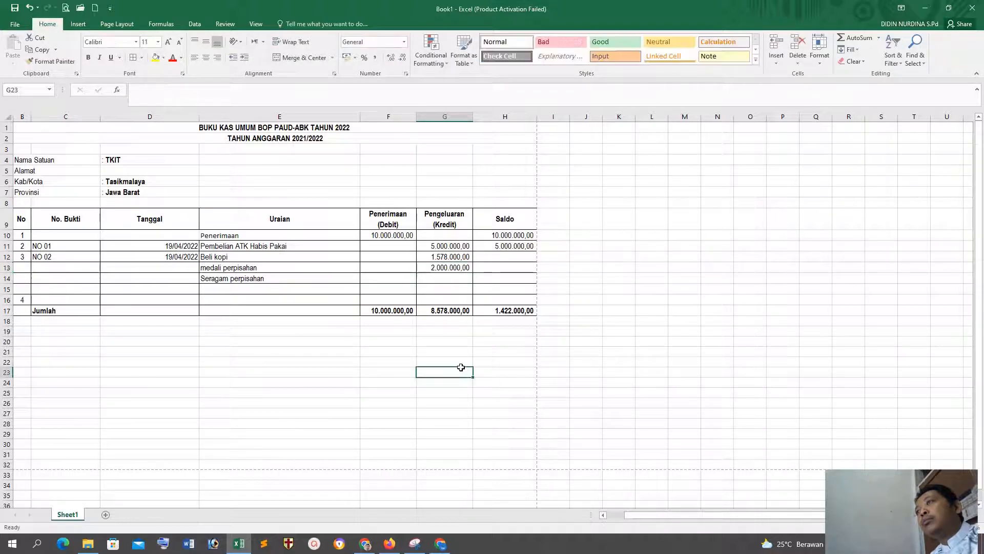
{"action": "left_click", "coordinate": [444, 278]}
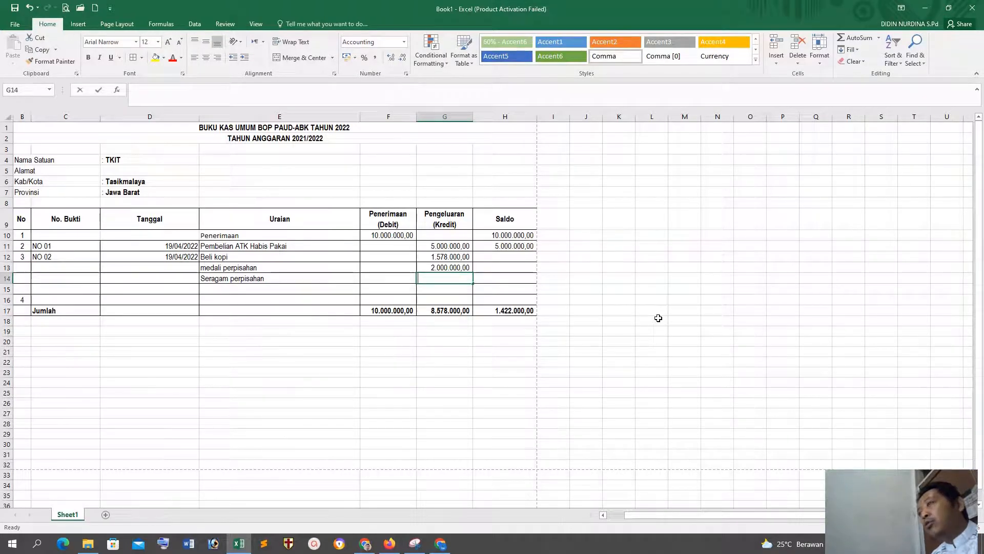
{"action": "type", "text": "14"}
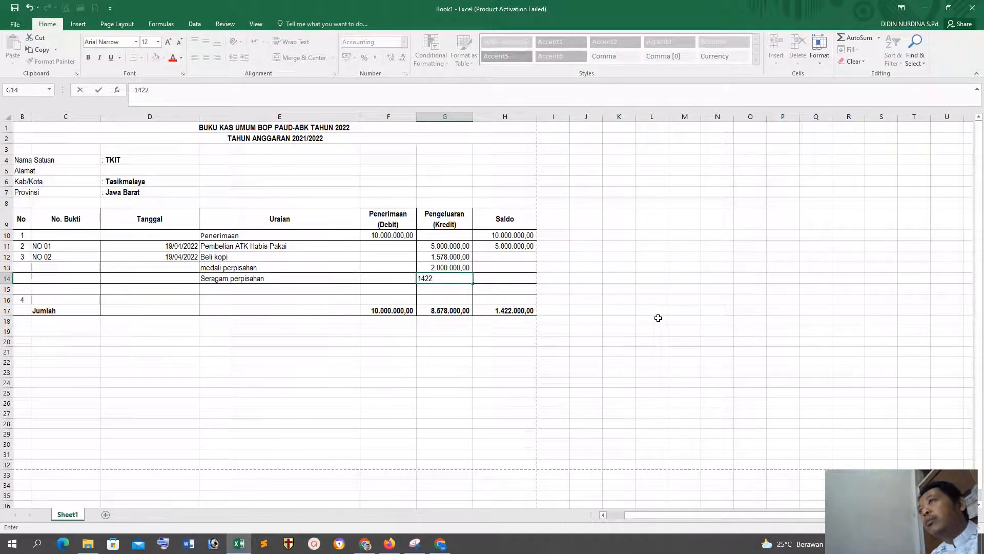
{"action": "type", "text": "220000"}
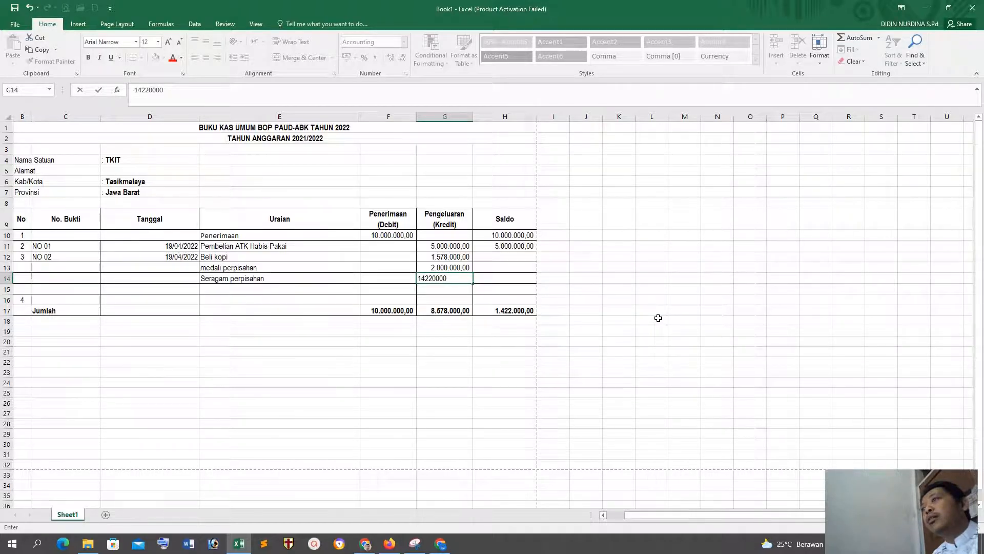
{"action": "key", "text": "Return"}
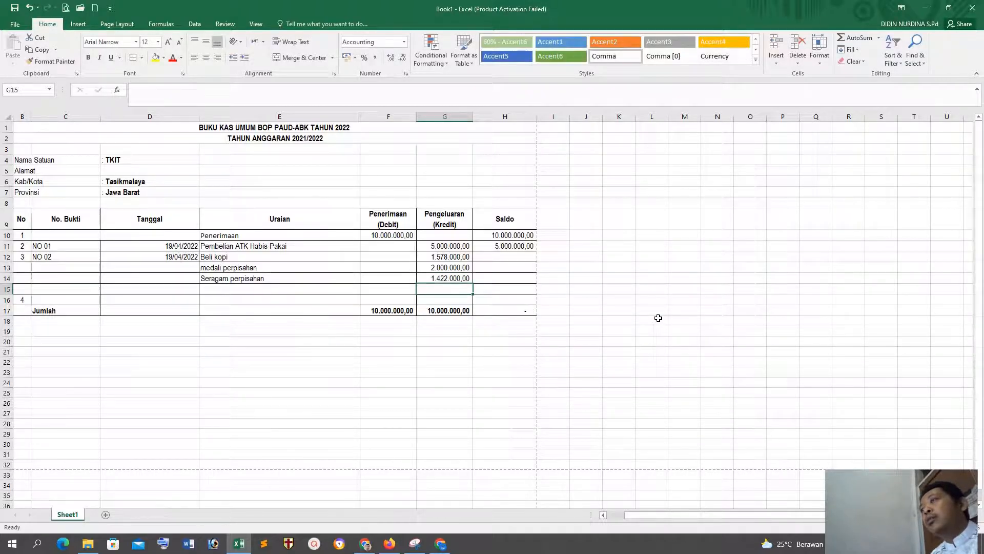
{"action": "left_click", "coordinate": [639, 339]}
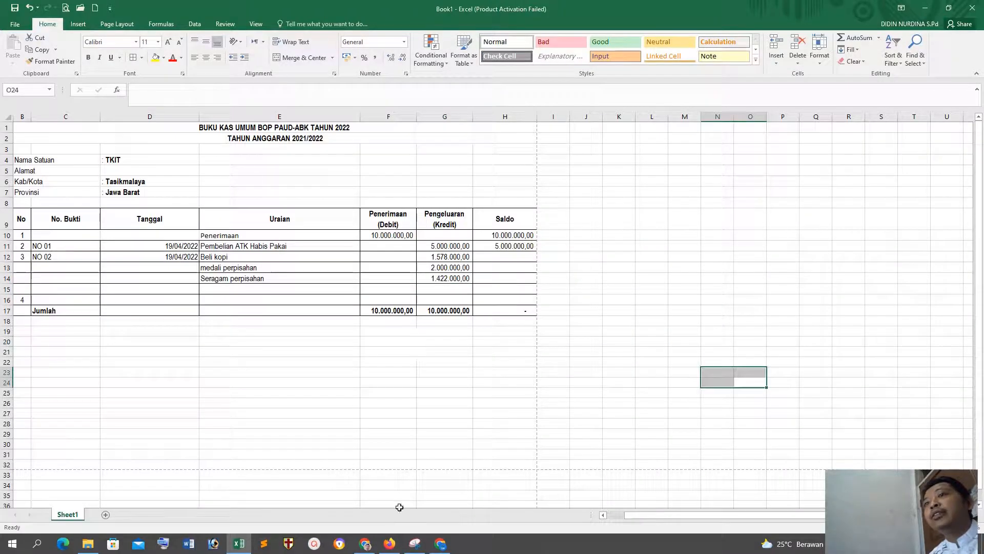
Step: Switch to Chrome, examine the signature block below the Buku Kas Umum table in the reference PDF, and return to Excel
{"action": "left_click", "coordinate": [390, 544]}
{"action": "left_click", "coordinate": [390, 544]}
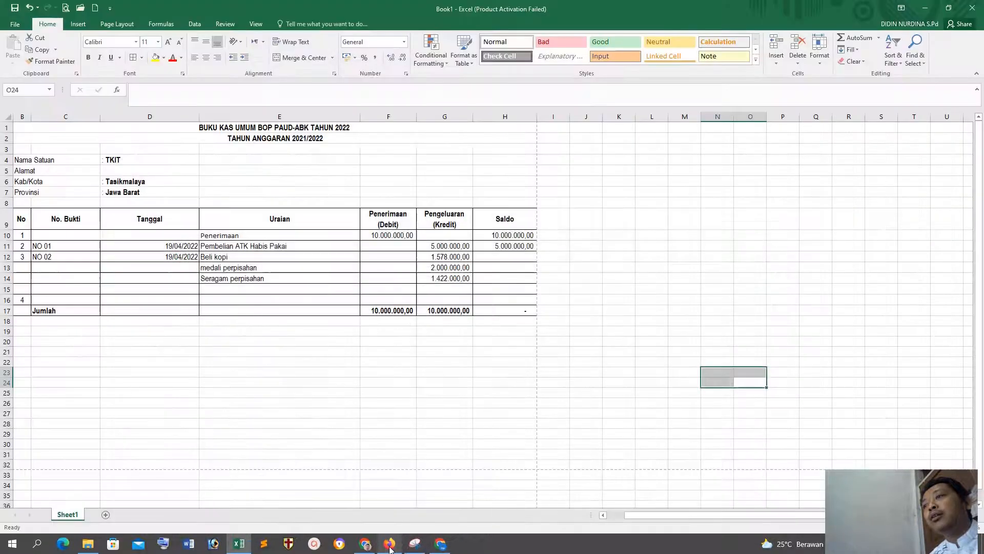
{"action": "left_click", "coordinate": [366, 540]}
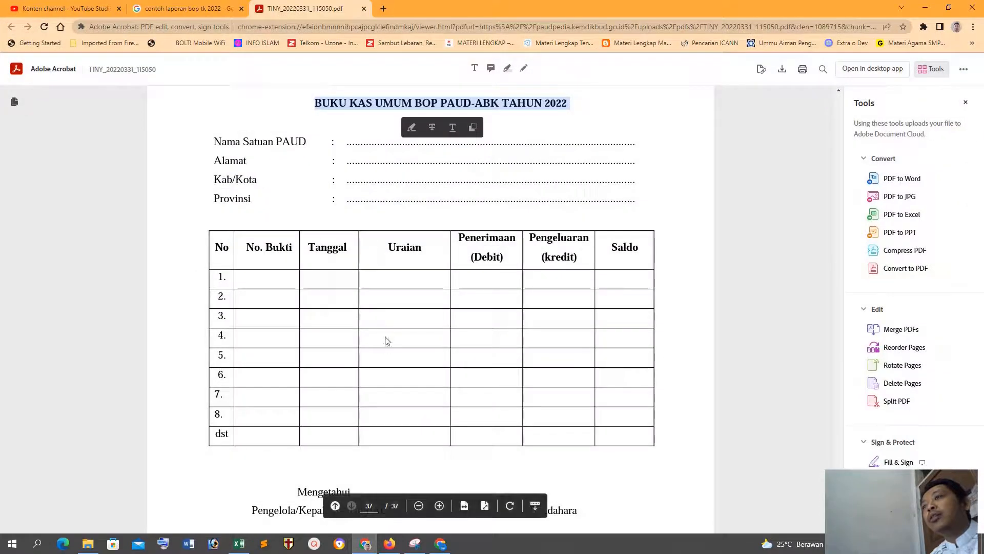
{"action": "scroll", "coordinate": [384, 340], "scroll_direction": "down", "scroll_amount": 5}
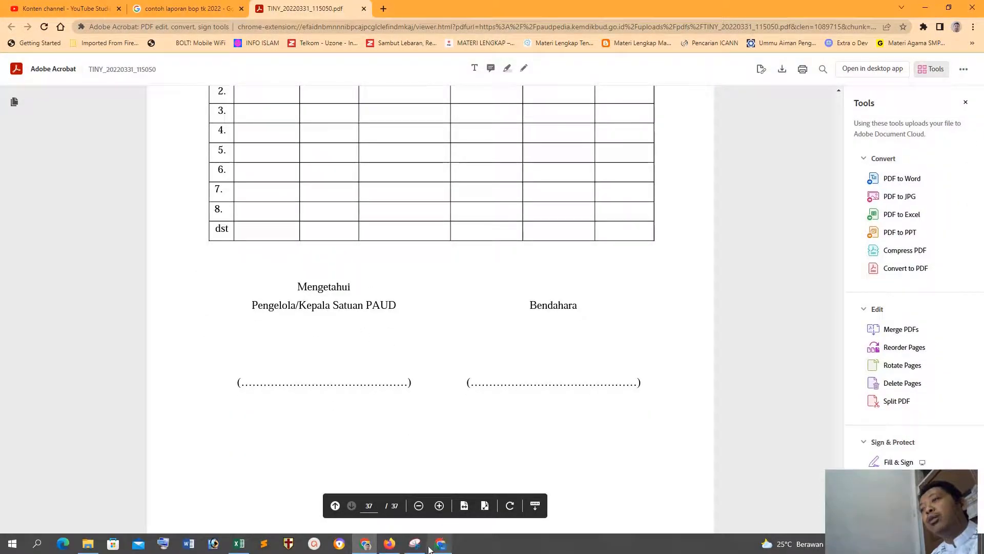
{"action": "left_click", "coordinate": [390, 546]}
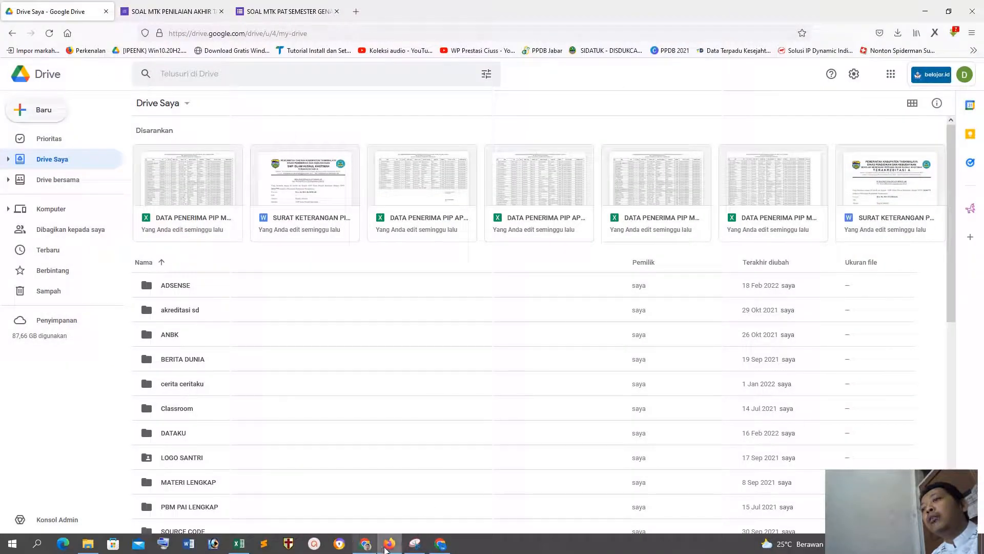
{"action": "left_click", "coordinate": [365, 544]}
{"action": "left_click", "coordinate": [239, 544]}
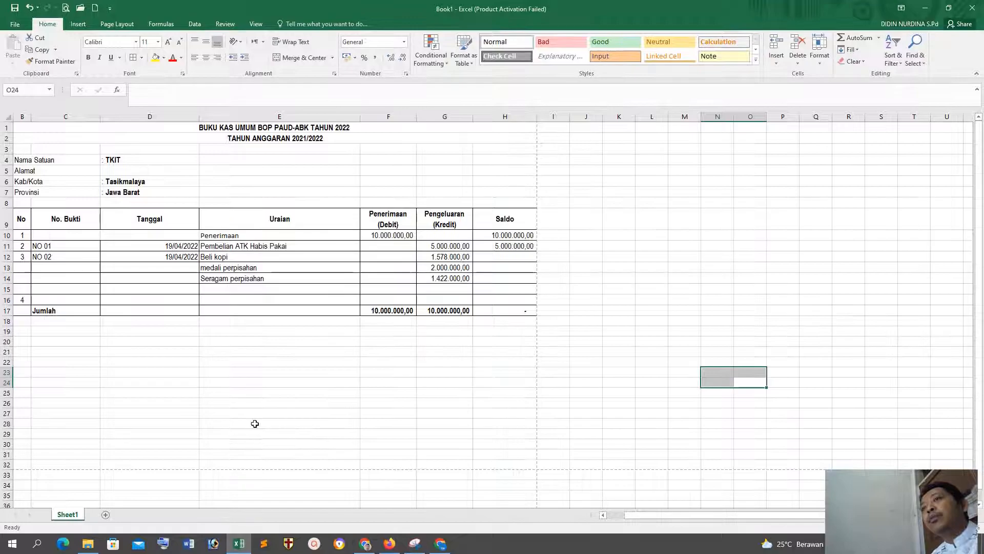
Step: Start the signature block below the table with Mengetahui in D22 and Kepala TK .... in D23
{"action": "left_click", "coordinate": [112, 364]}
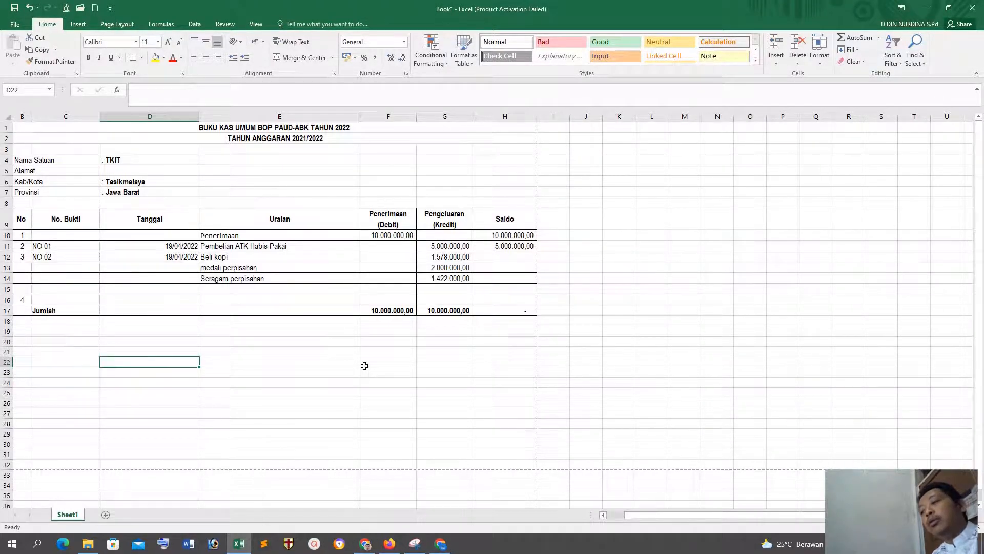
{"action": "type", "text": "Mengetahui Kepal"}
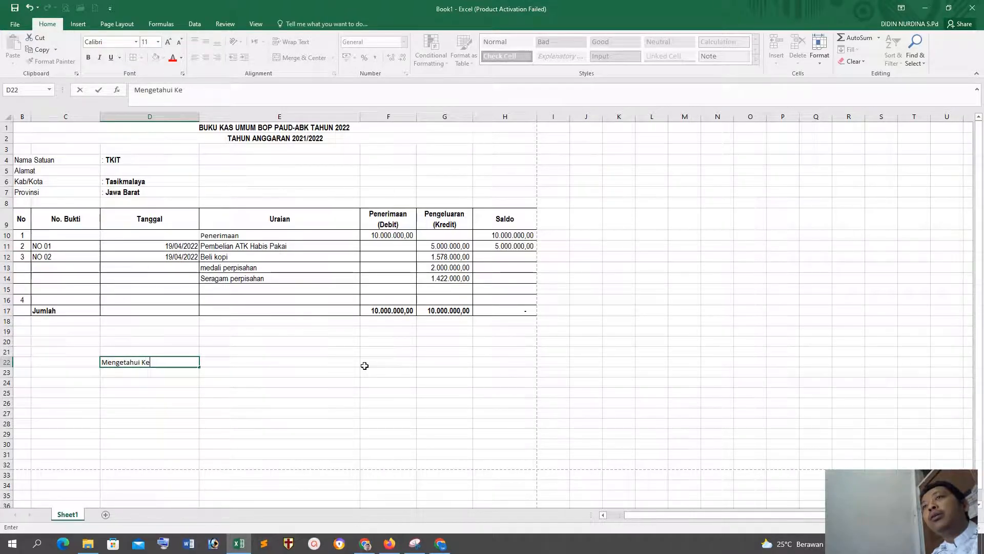
{"action": "key", "text": "Return"}
{"action": "type", "text": "Kepala TK,"}
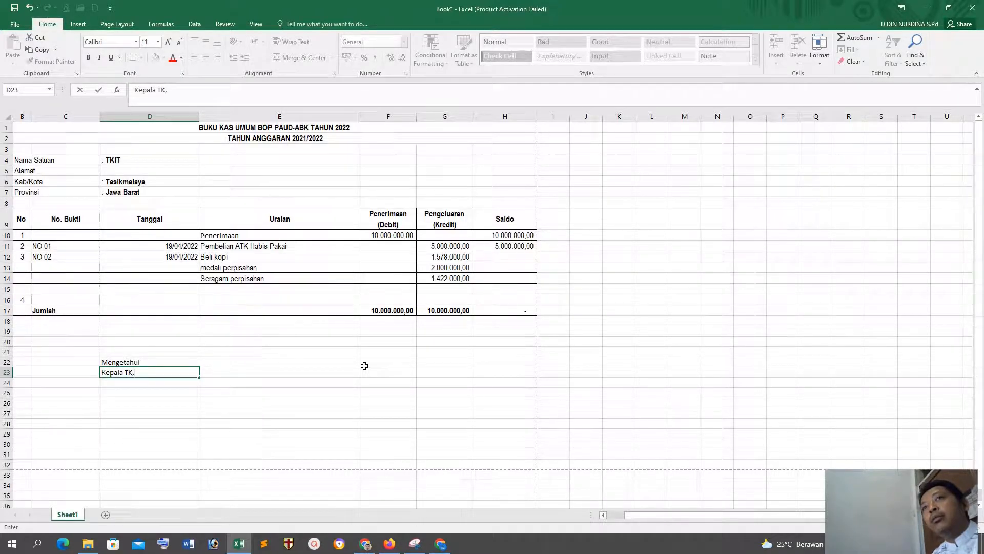
{"action": "key", "text": "Return"}
{"action": "key", "text": "Return"}
{"action": "key", "text": "Return"}
{"action": "key", "text": "Return"}
{"action": "key", "text": "Return"}
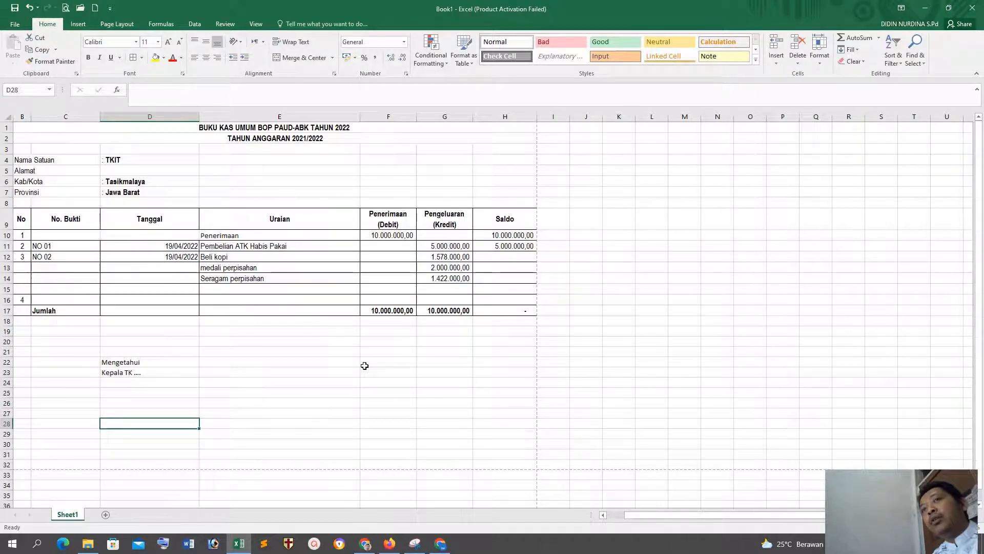
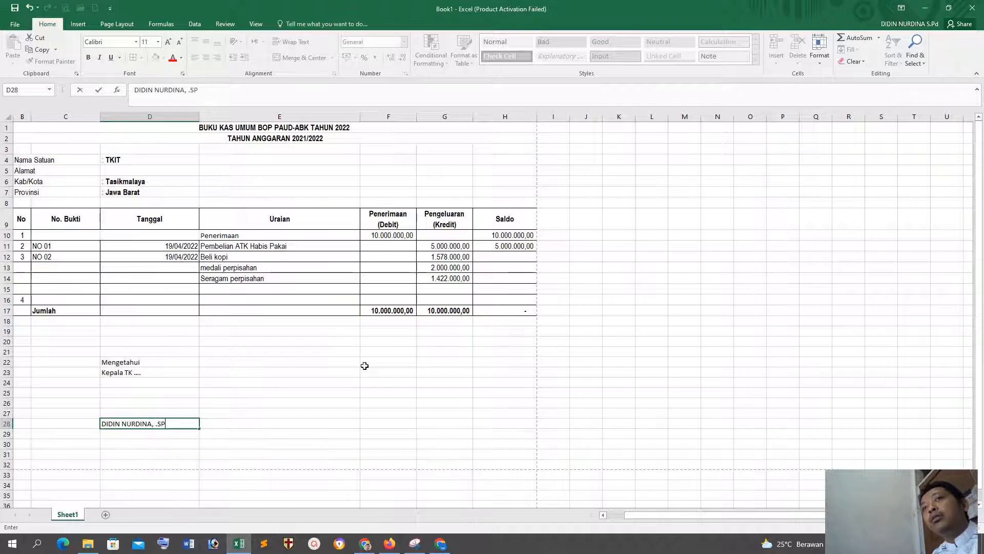
Step: Enter the TK head's full name with degree in D28 and correct the degree's capitalization to SPd
{"action": "type", "text": "D"}
{"action": "key", "text": "Return"}
{"action": "key", "text": "Up"}
{"action": "left_click", "coordinate": [227, 85]}
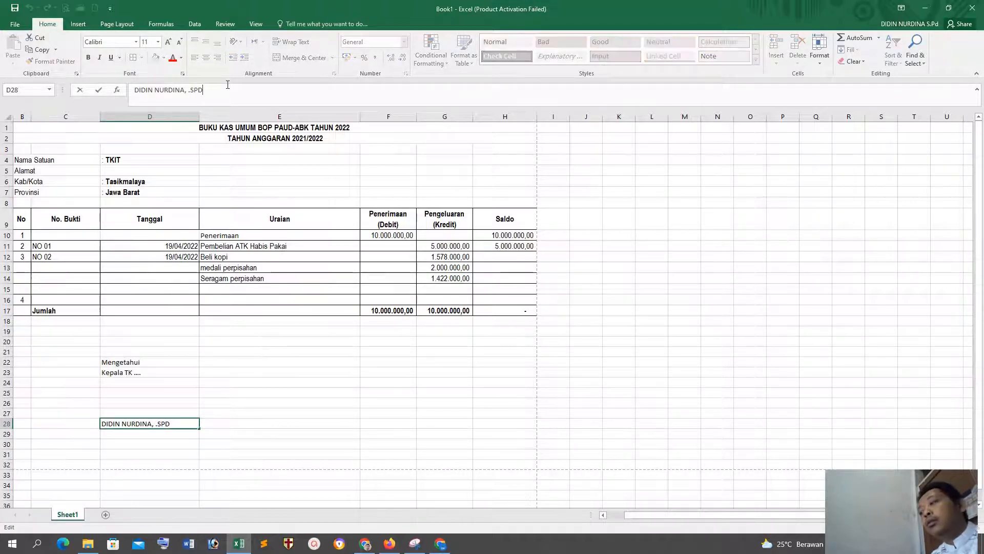
{"action": "key", "text": "Return"}
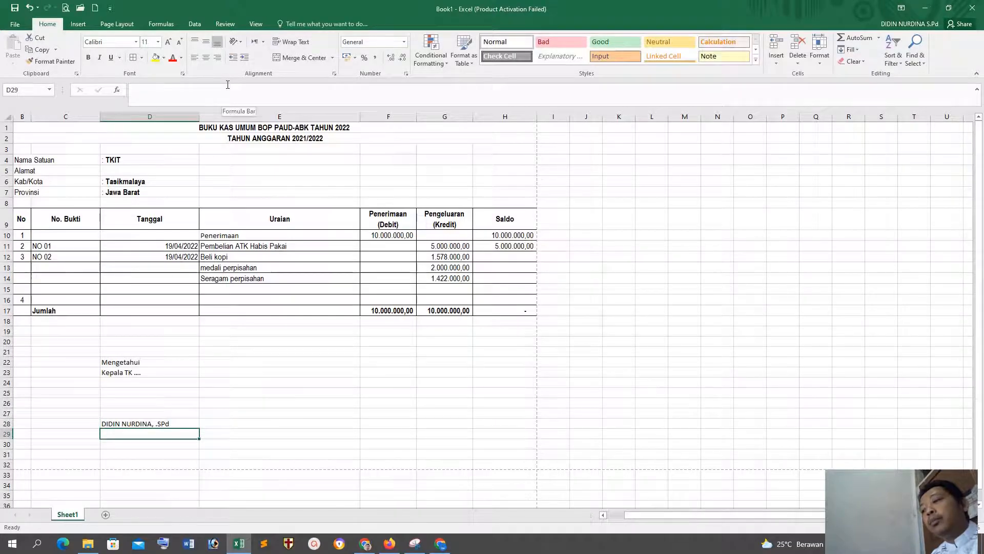
Step: Enter NIP.-- in D29 and check the Bendahara part of the signature block in the reference PDF in Chrome, returning to Excel
{"action": "type", "text": "NIP.--"}
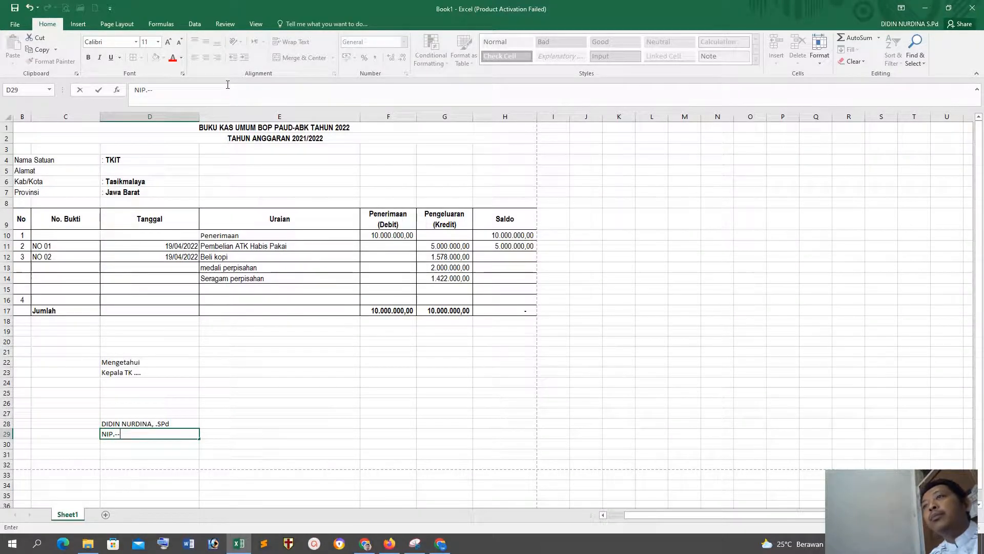
{"action": "left_click", "coordinate": [365, 546]}
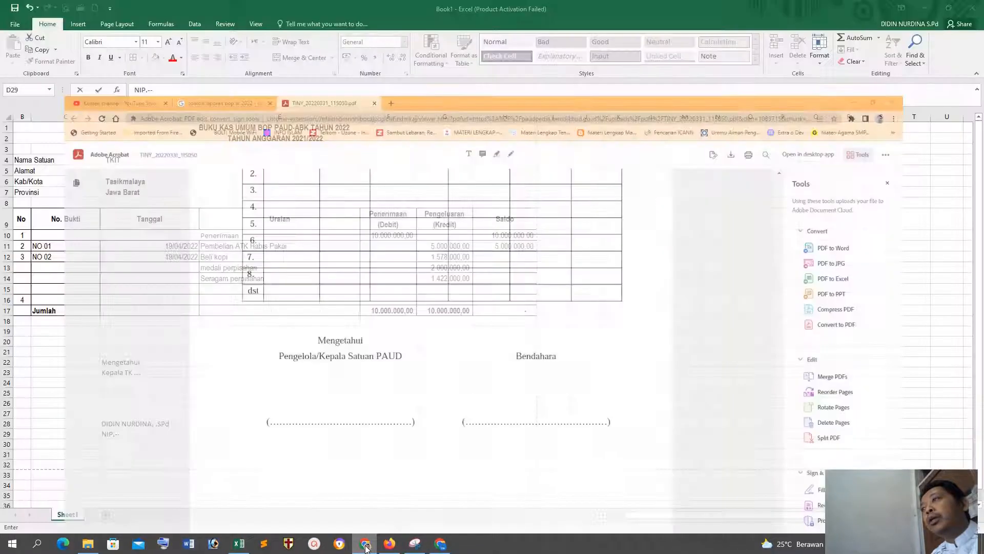
{"action": "left_click", "coordinate": [365, 546]}
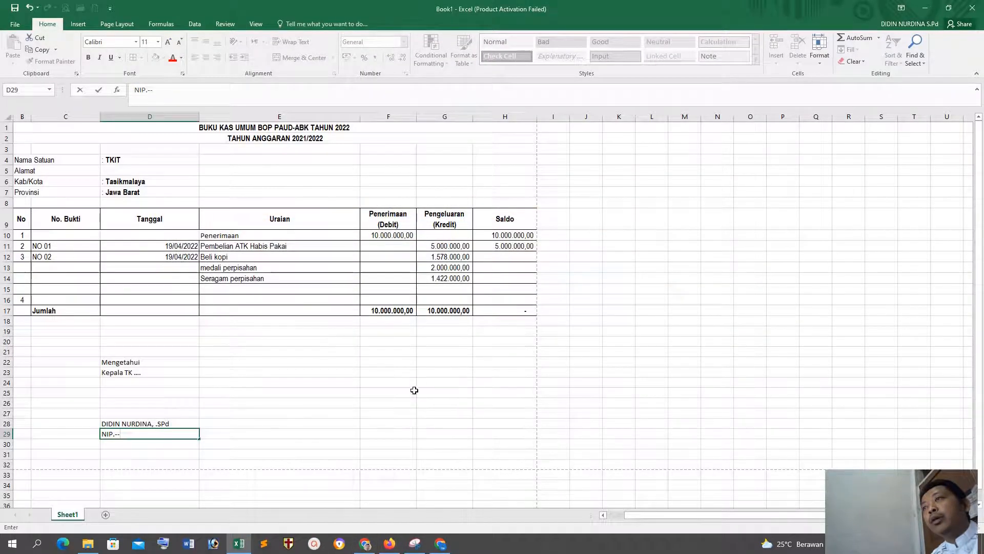
Step: Enter the treasurer heading Bendahara, in F23, level with Kepala TK
{"action": "left_click", "coordinate": [376, 373]}
{"action": "type", "text": "b"}
{"action": "key", "text": "BackSpace"}
{"action": "type", "text": "Bendahara,"}
{"action": "key", "text": "Return"}
{"action": "key", "text": "Return"}
{"action": "key", "text": "Return"}
{"action": "key", "text": "Return"}
{"action": "key", "text": "Return"}
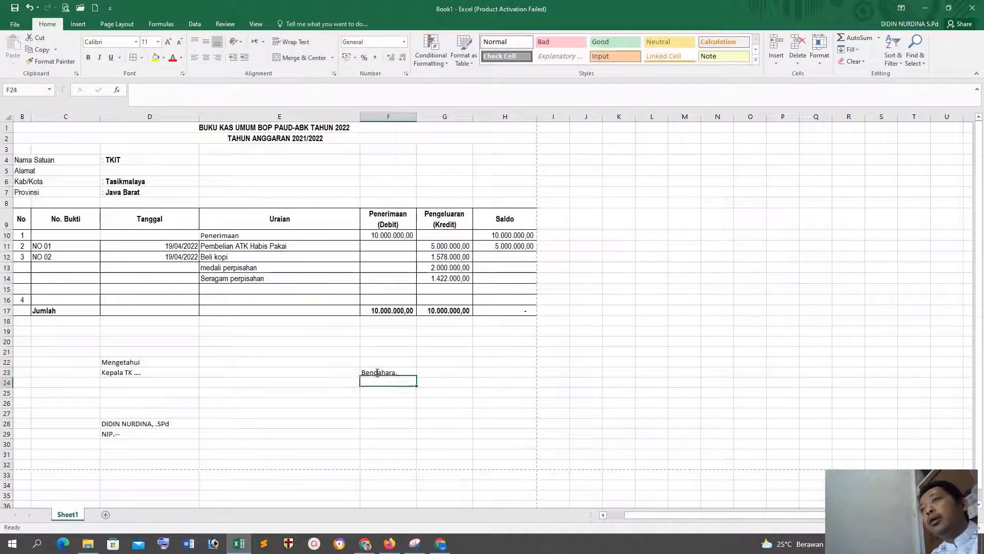
Step: Enter a dotted name line in F28 and NIP.-- in F29 for the treasurer's signature
{"action": "type", "text": "........................"}
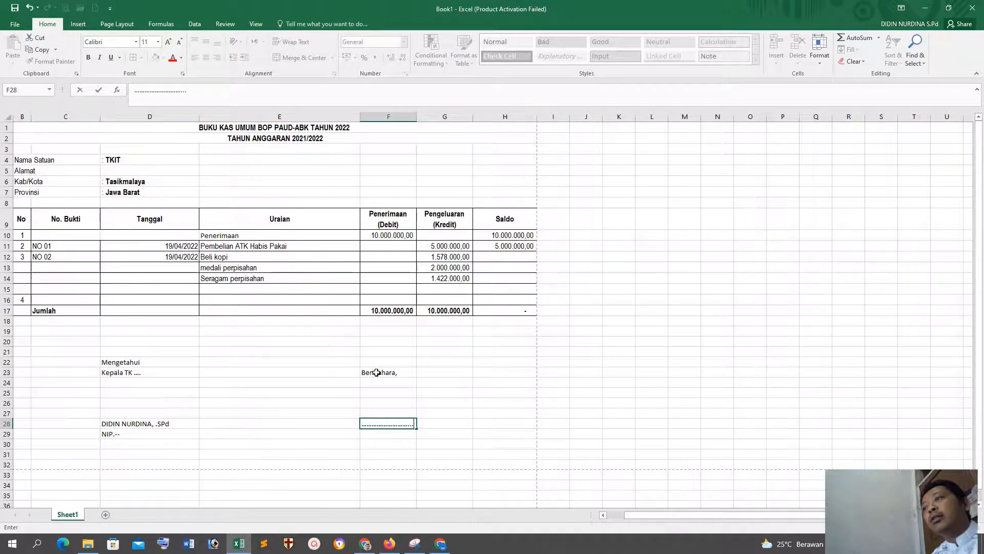
{"action": "key", "text": "Return"}
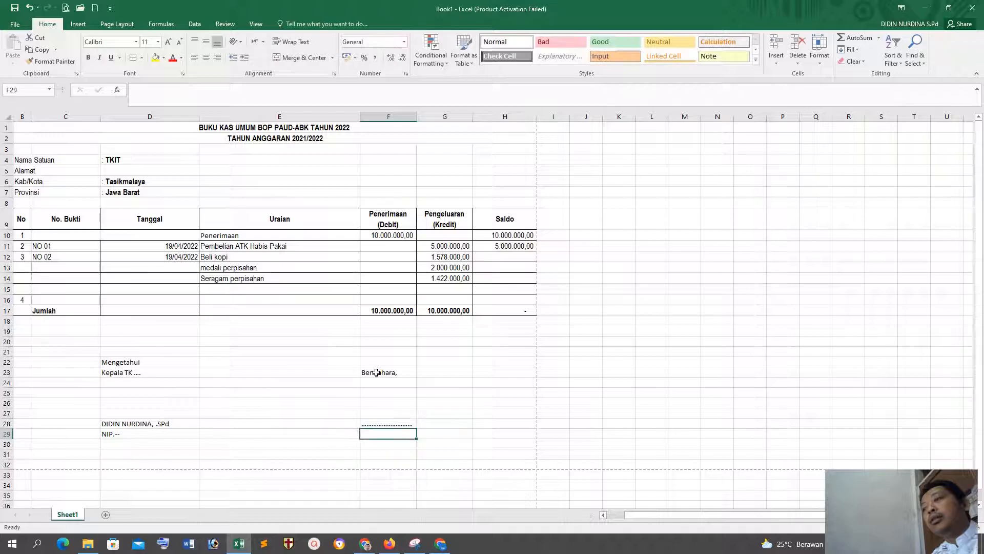
{"action": "type", "text": "nip"}
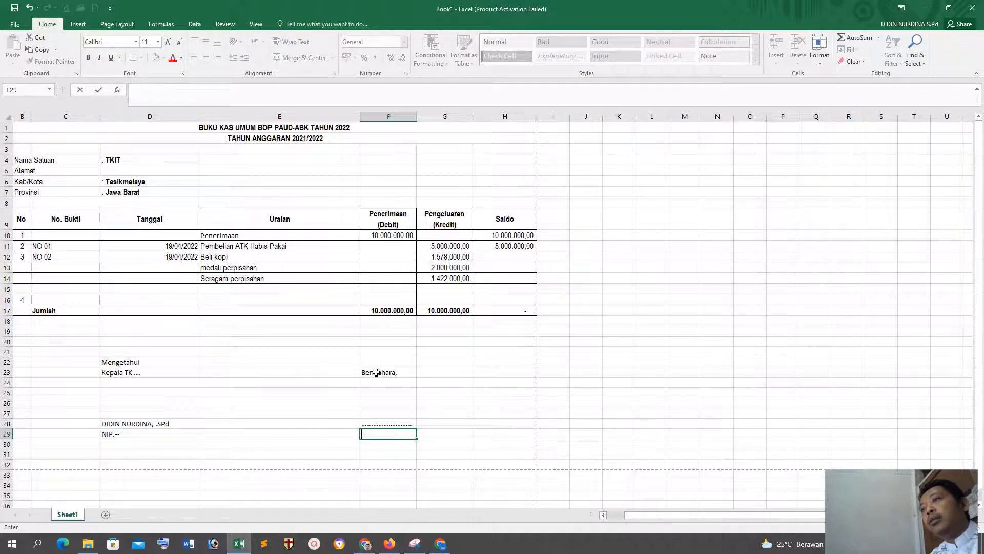
{"action": "type", "text": "NIP.--"}
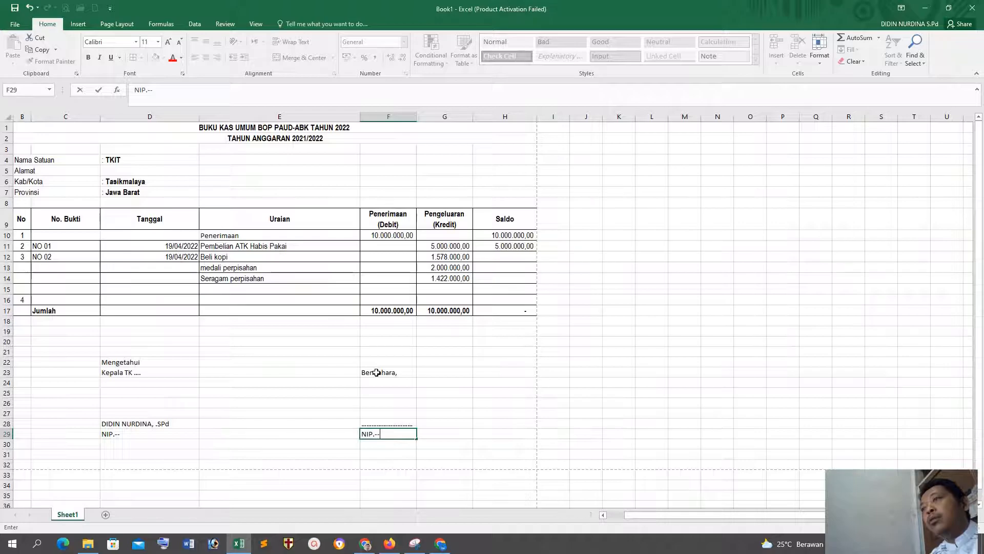
{"action": "key", "text": "Return"}
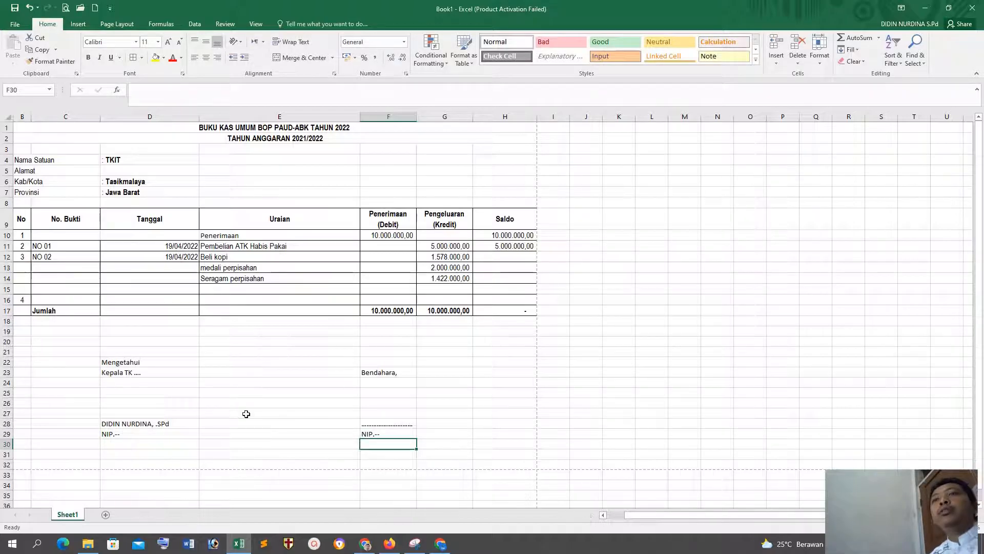
Step: Make the TK head's name in D28 bold
{"action": "left_click", "coordinate": [126, 424]}
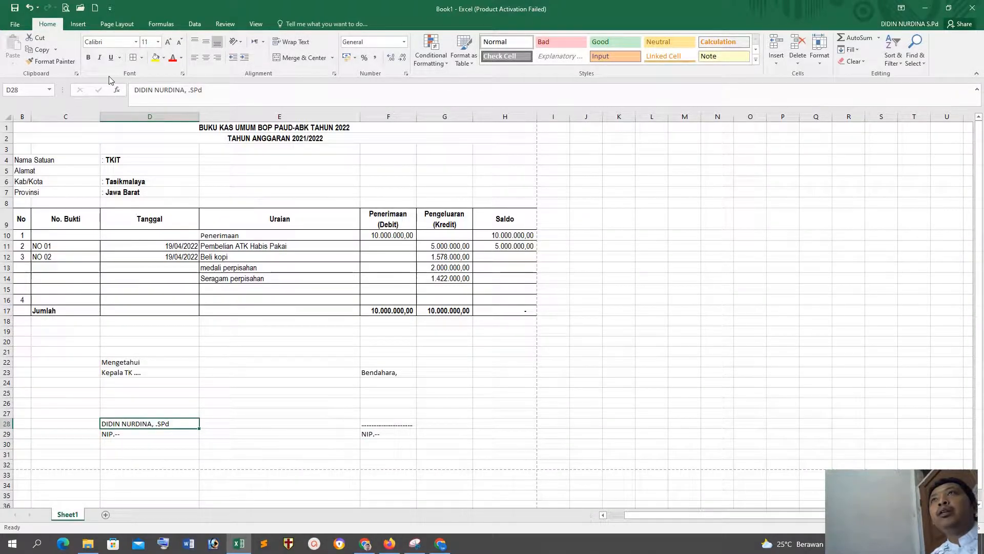
{"action": "left_click", "coordinate": [89, 56]}
{"action": "left_click", "coordinate": [323, 364]}
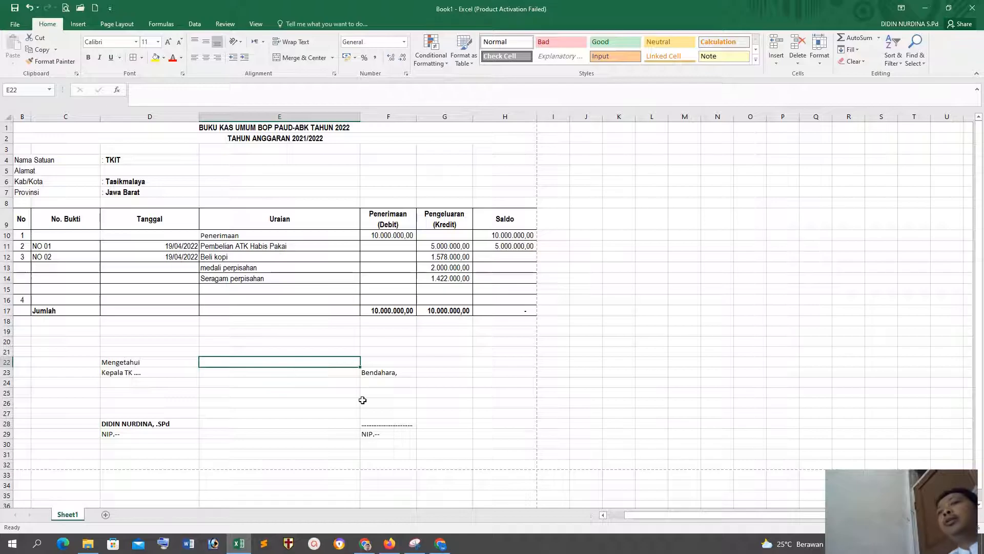
Step: Switch to Chrome, check the signature block layout in the reference PDF again, and return to Excel
{"action": "left_click", "coordinate": [506, 390]}
{"action": "left_click", "coordinate": [390, 543]}
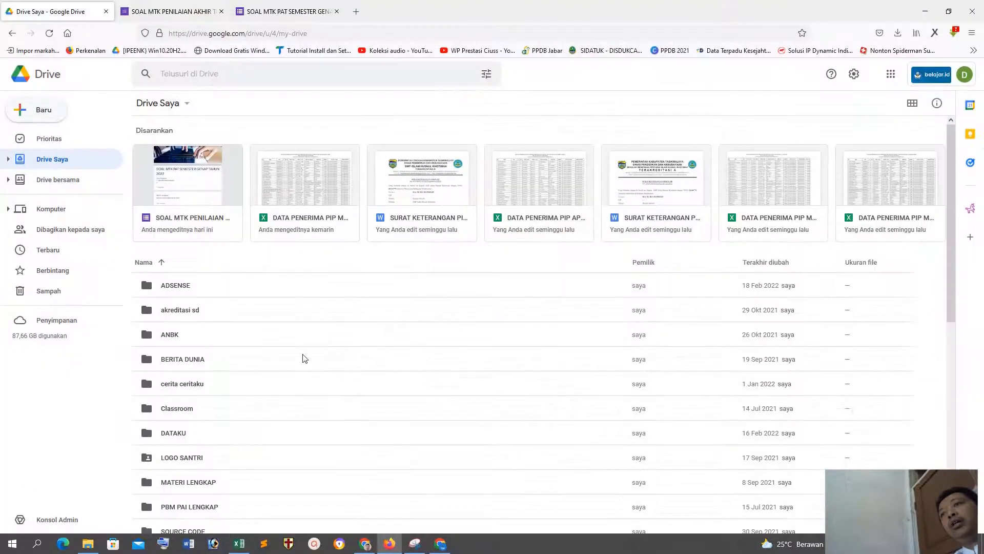
{"action": "left_click", "coordinate": [365, 543]}
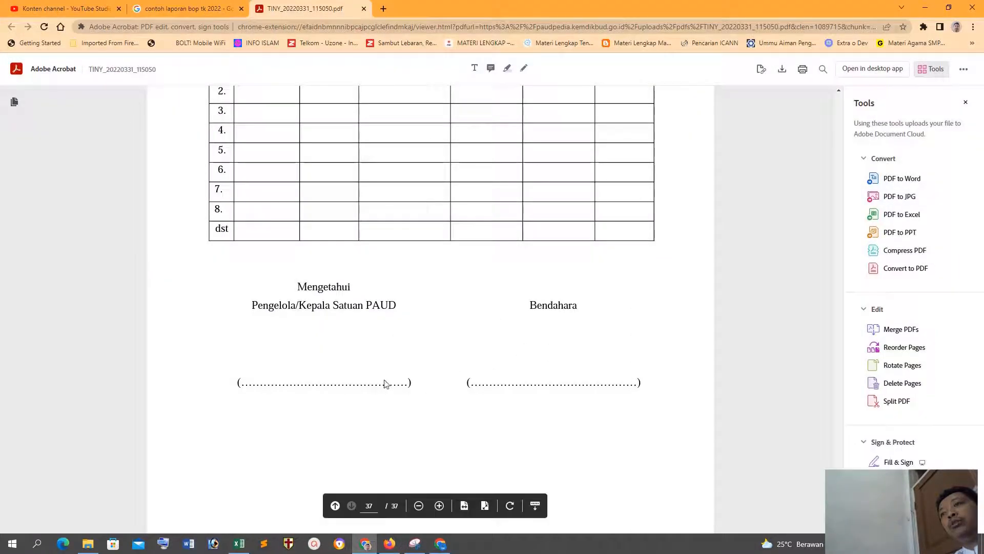
{"action": "left_click", "coordinate": [238, 544]}
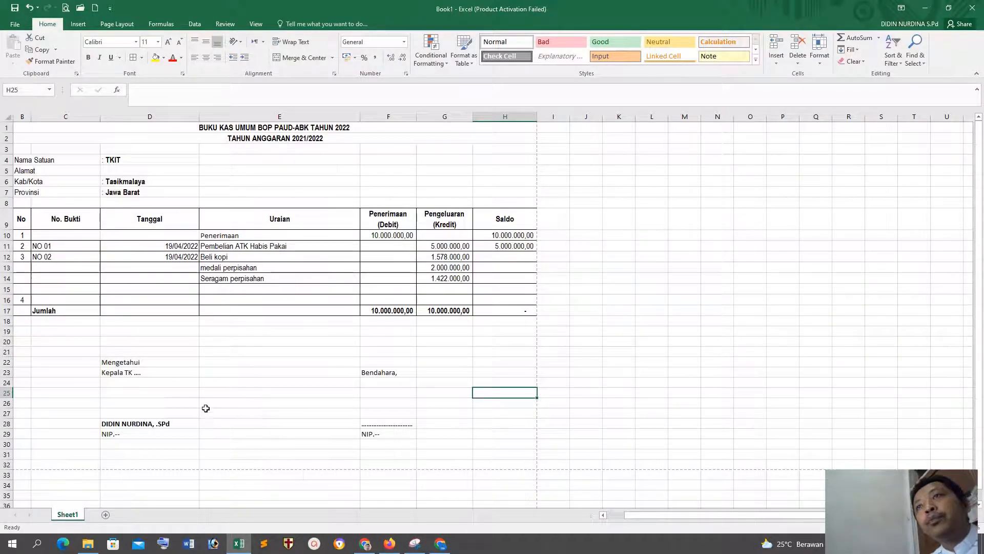
Step: Center the TK head's signature texts in D22:D29 horizontally
{"action": "left_click_drag", "start_coordinate": [134, 364], "coordinate": [131, 434]}
{"action": "left_click", "coordinate": [205, 57]}
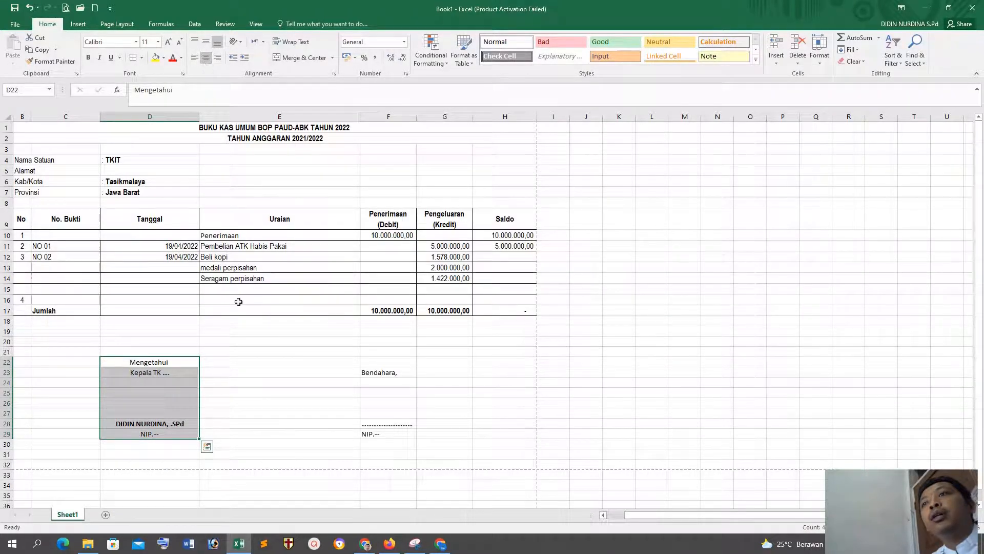
{"action": "left_click", "coordinate": [254, 369]}
Step: Add trailing spaces after NIP.-- in D29 so the text shifts toward the start of the name above it
{"action": "left_click", "coordinate": [154, 434]}
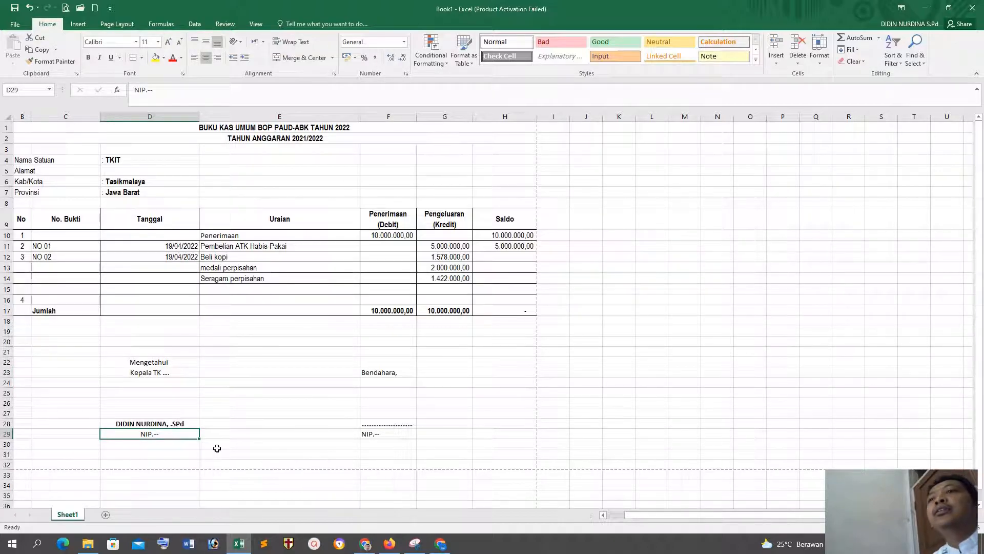
{"action": "double_click", "coordinate": [164, 433]}
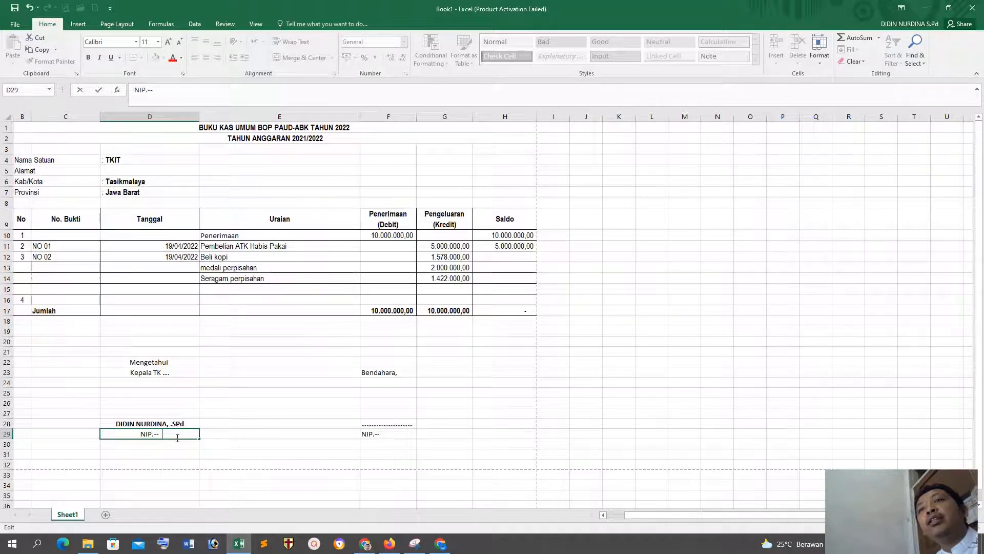
{"action": "left_click", "coordinate": [160, 434]}
{"action": "left_click", "coordinate": [172, 455]}
{"action": "left_click", "coordinate": [146, 436]}
{"action": "left_click", "coordinate": [235, 100]}
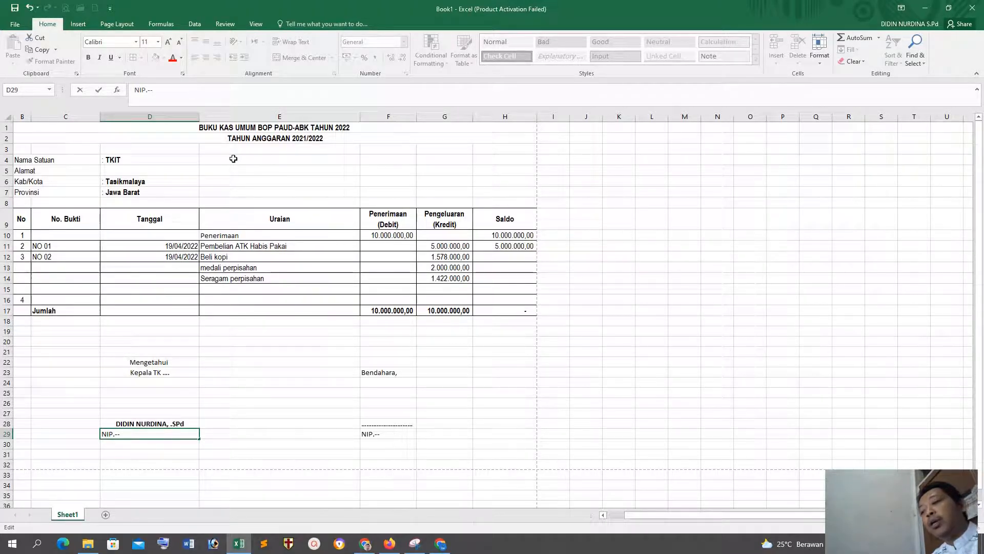
{"action": "left_click", "coordinate": [139, 445]}
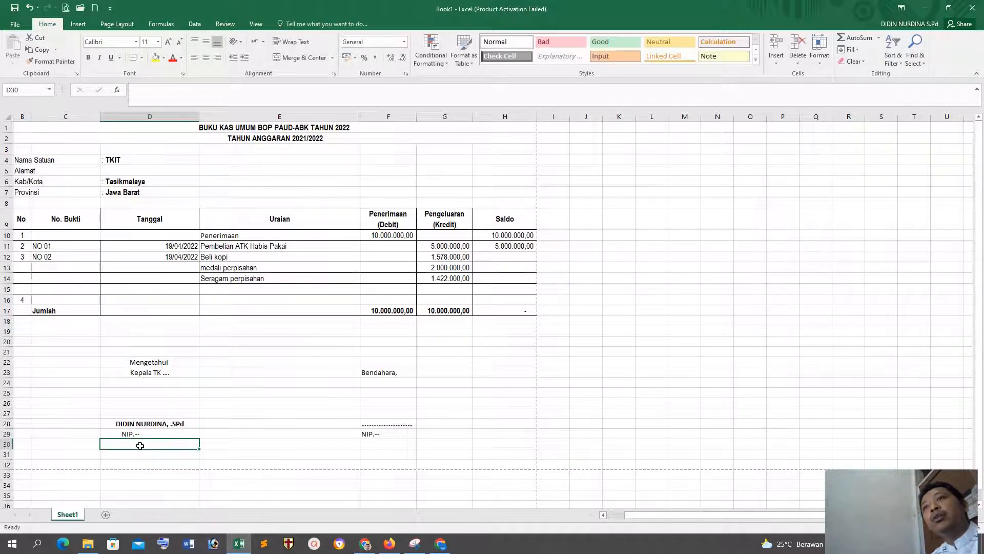
Step: Center the treasurer's signature texts in F23:F29 and add trailing spaces after NIP.-- in F29
{"action": "left_click_drag", "start_coordinate": [376, 372], "coordinate": [374, 432]}
{"action": "left_click", "coordinate": [206, 57]}
{"action": "double_click", "coordinate": [401, 434]}
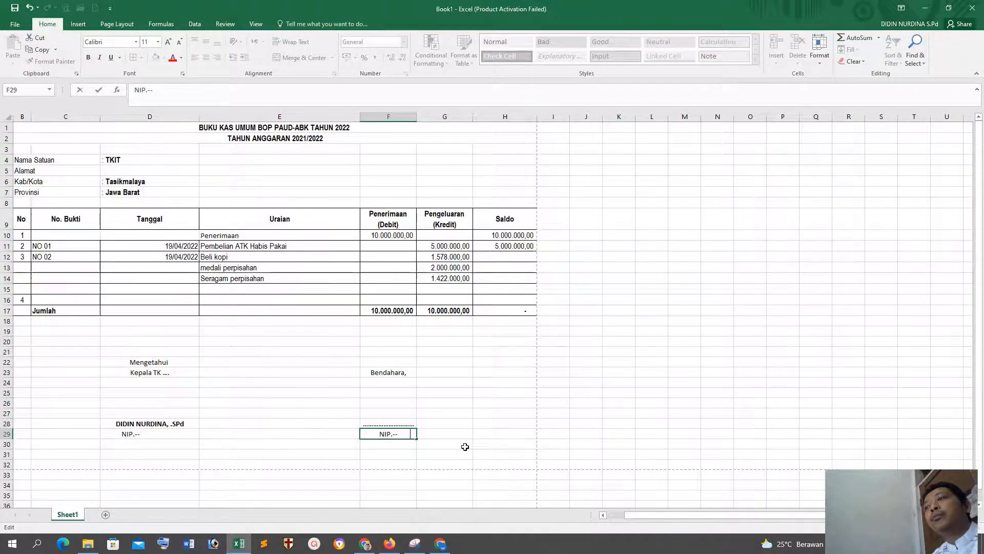
{"action": "left_click", "coordinate": [451, 463]}
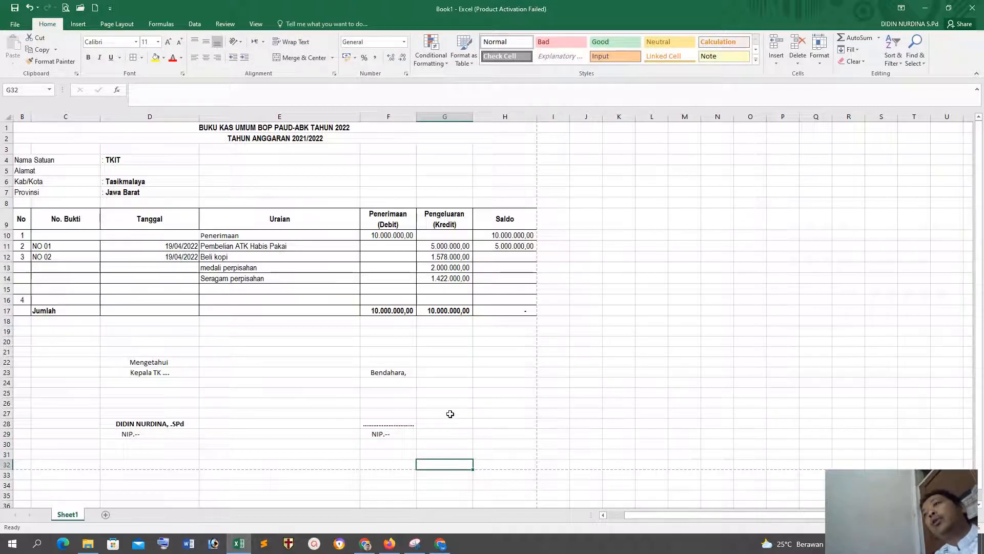
Step: Merge and center the treasurer's heading, dotted line and NIP across columns F and G in rows 23, 28 and 29
{"action": "left_click_drag", "start_coordinate": [393, 373], "coordinate": [446, 370]}
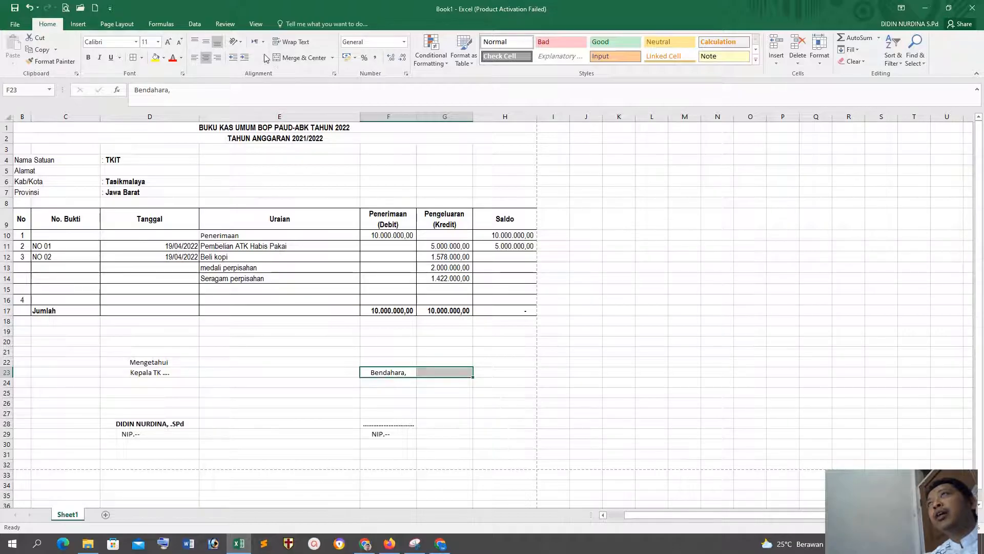
{"action": "left_click", "coordinate": [299, 57]}
{"action": "left_click_drag", "start_coordinate": [390, 425], "coordinate": [441, 424]}
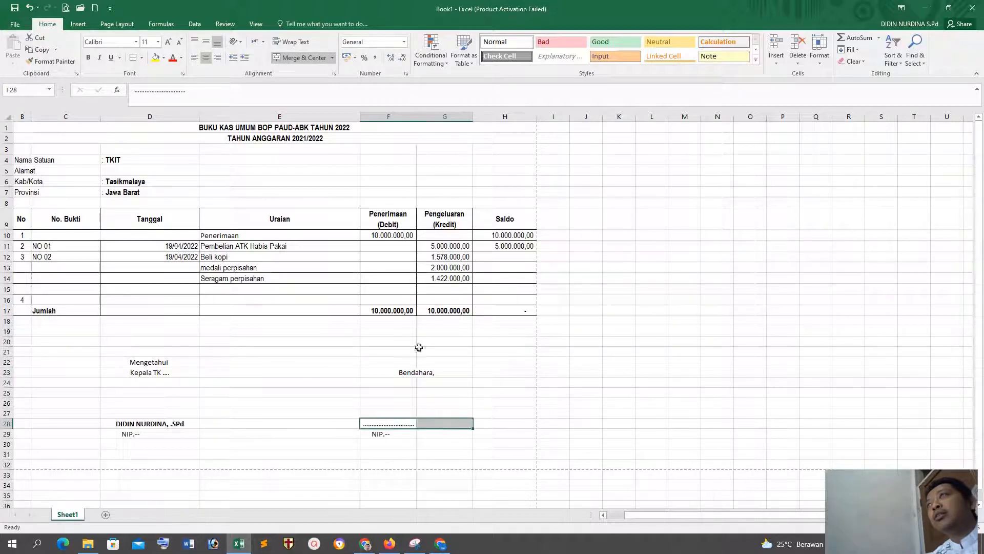
{"action": "left_click", "coordinate": [300, 57]}
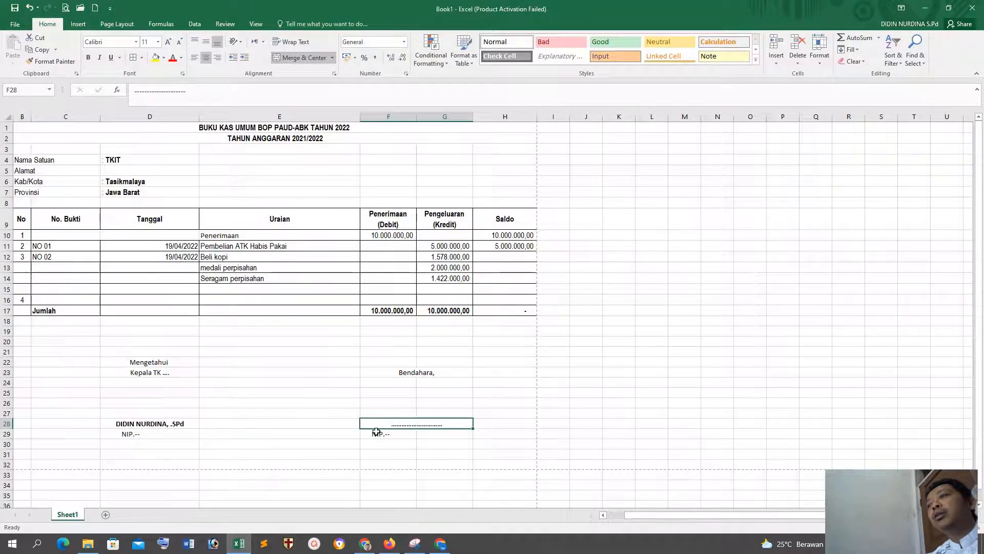
{"action": "left_click_drag", "start_coordinate": [376, 432], "coordinate": [461, 433]}
{"action": "left_click", "coordinate": [299, 57]}
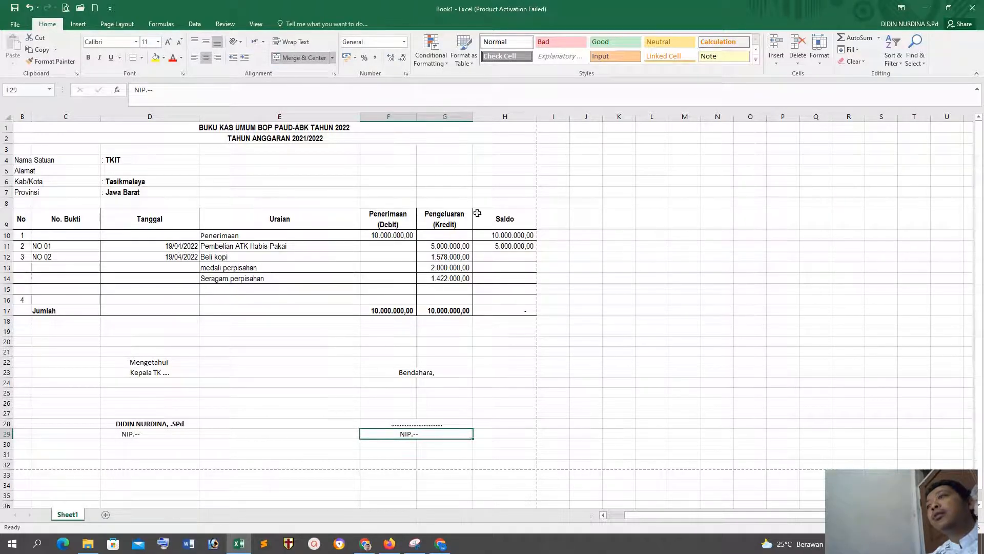
{"action": "left_click", "coordinate": [558, 278]}
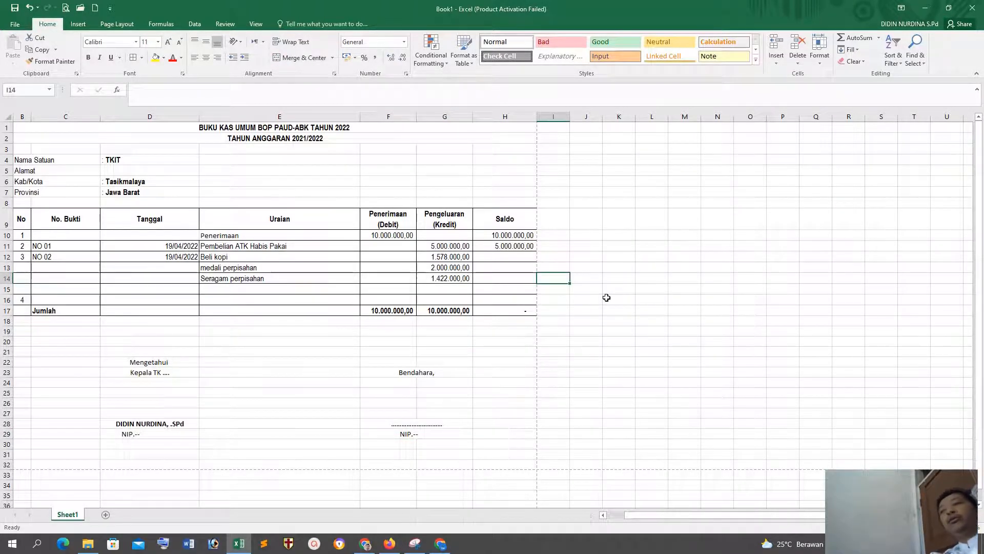
Step: Examine the whole Buku Kas Umum sheet from the title down to the signature block and the page break below it
{"action": "scroll", "coordinate": [622, 400], "scroll_direction": "down", "scroll_amount": 3}
{"action": "scroll", "coordinate": [625, 397], "scroll_direction": "up", "scroll_amount": 3}
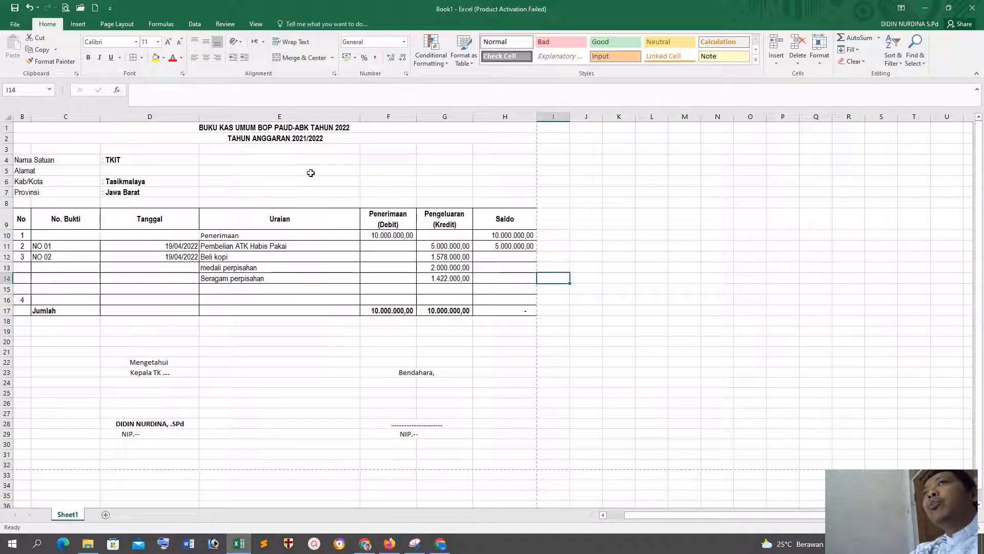
{"action": "scroll", "coordinate": [439, 412], "scroll_direction": "down", "scroll_amount": 5}
{"action": "scroll", "coordinate": [470, 385], "scroll_direction": "up", "scroll_amount": 5}
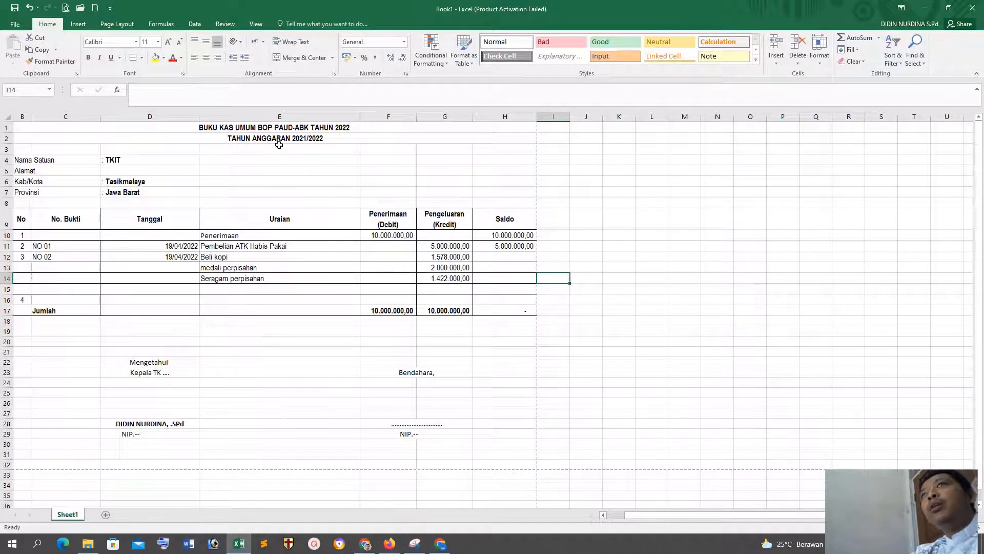
{"action": "scroll", "coordinate": [272, 186], "scroll_direction": "down", "scroll_amount": 5}
{"action": "scroll", "coordinate": [273, 185], "scroll_direction": "down", "scroll_amount": 3}
{"action": "scroll", "coordinate": [272, 185], "scroll_direction": "up", "scroll_amount": 3}
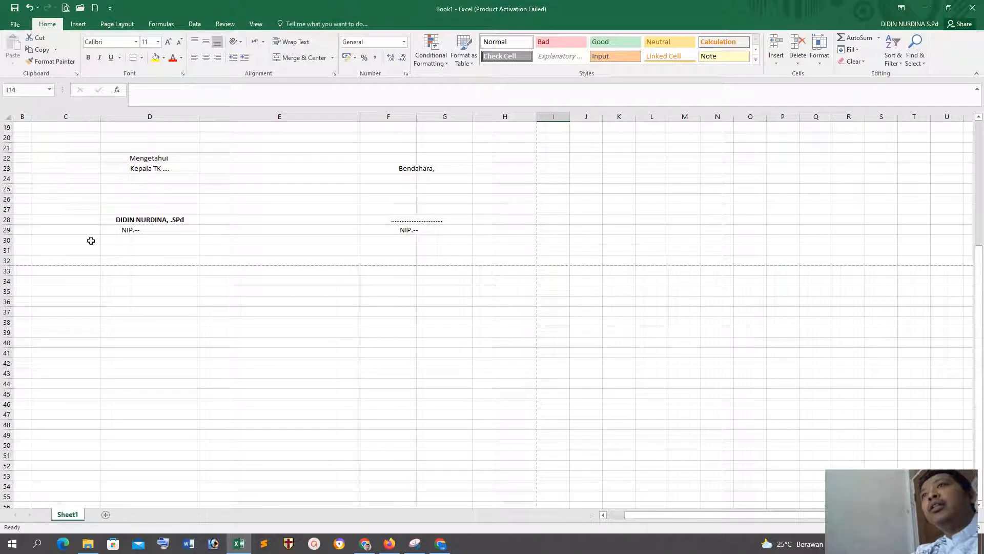
{"action": "left_click", "coordinate": [27, 275]}
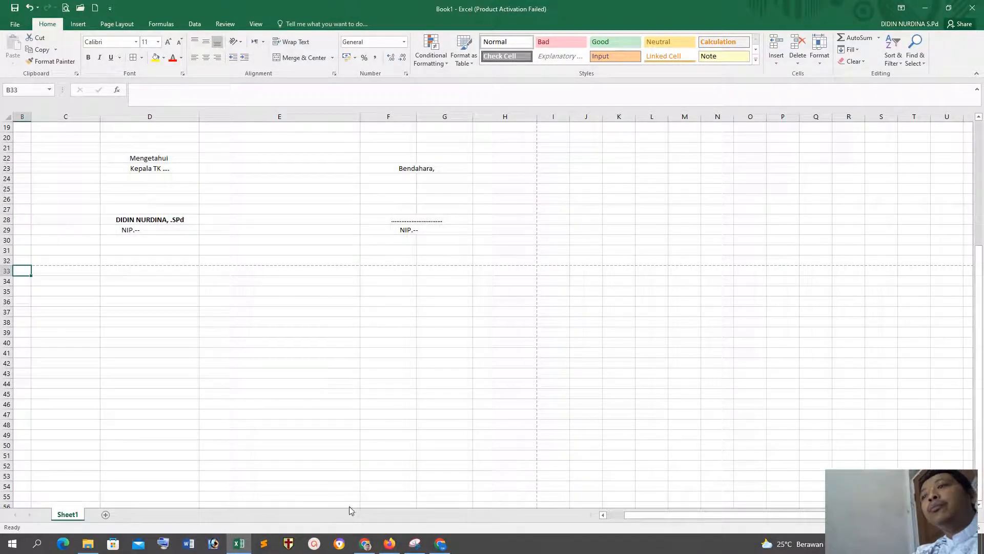
Step: Switch to File Explorer and open the Word letter SURAT REKOMENDASI SISWA 2021 from D:\DATA SMP\SURAT MENYURAT
{"action": "left_click", "coordinate": [87, 544]}
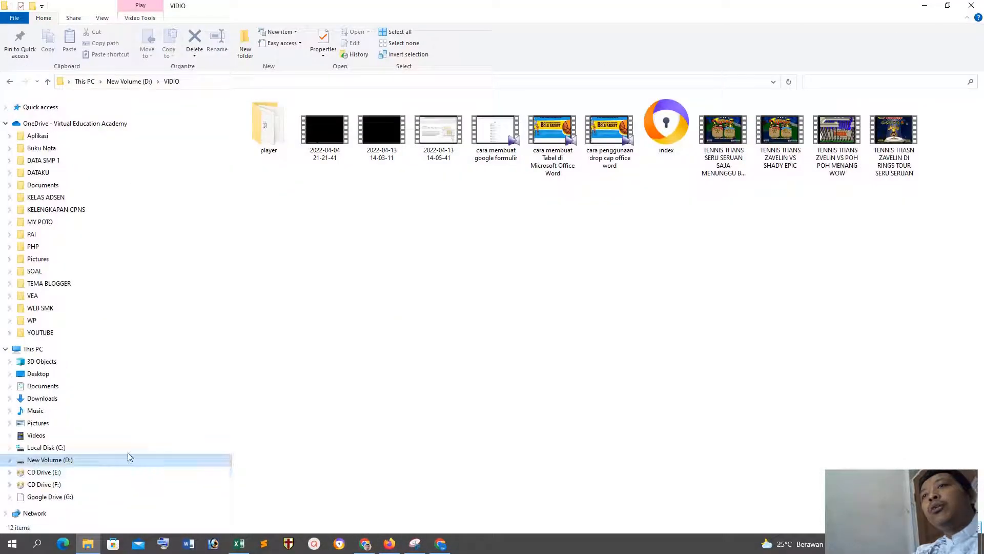
{"action": "left_click", "coordinate": [83, 454]}
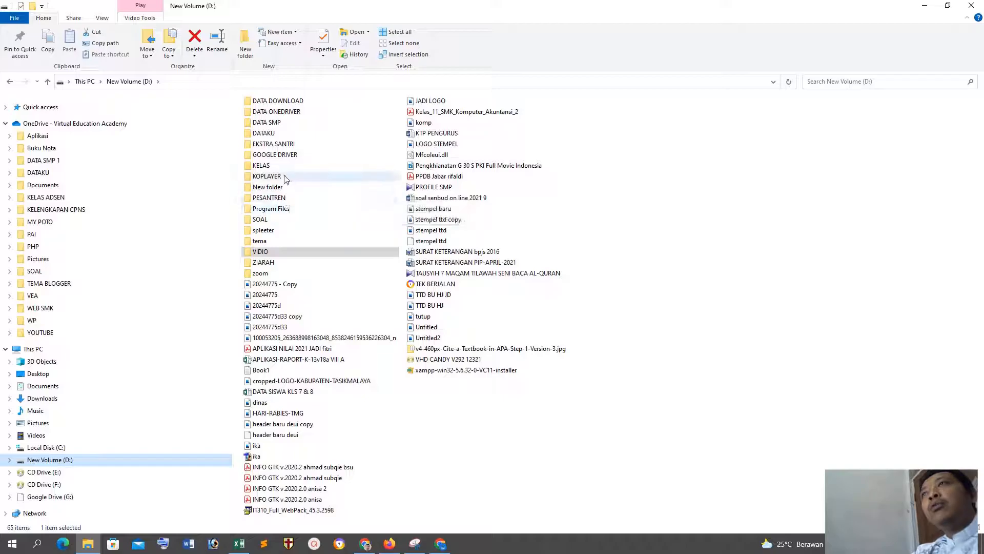
{"action": "double_click", "coordinate": [272, 122]}
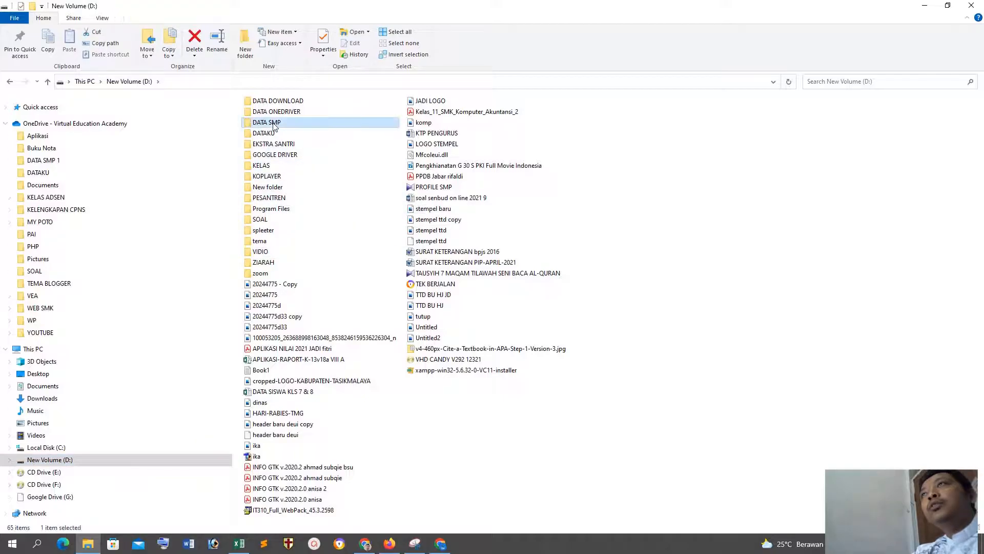
{"action": "double_click", "coordinate": [295, 200]}
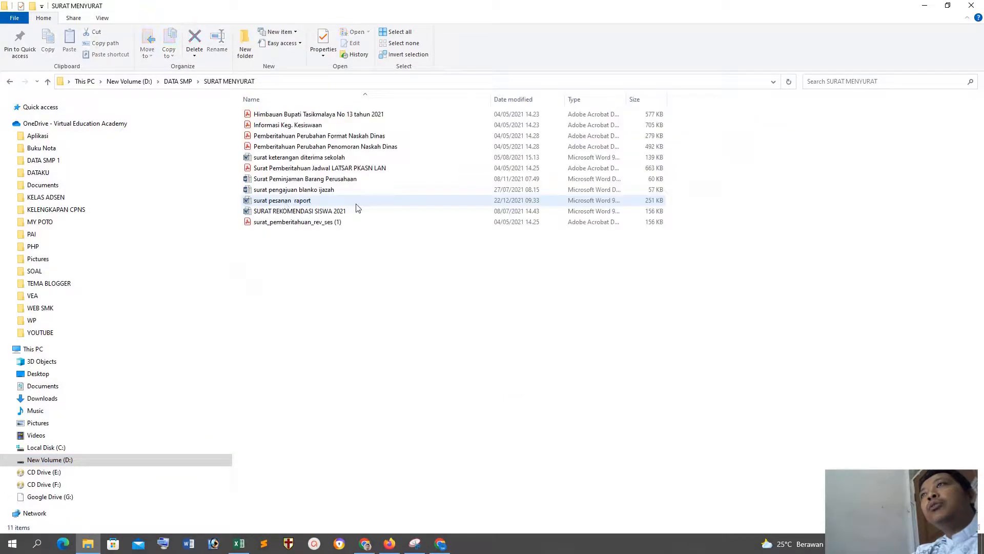
{"action": "double_click", "coordinate": [302, 214]}
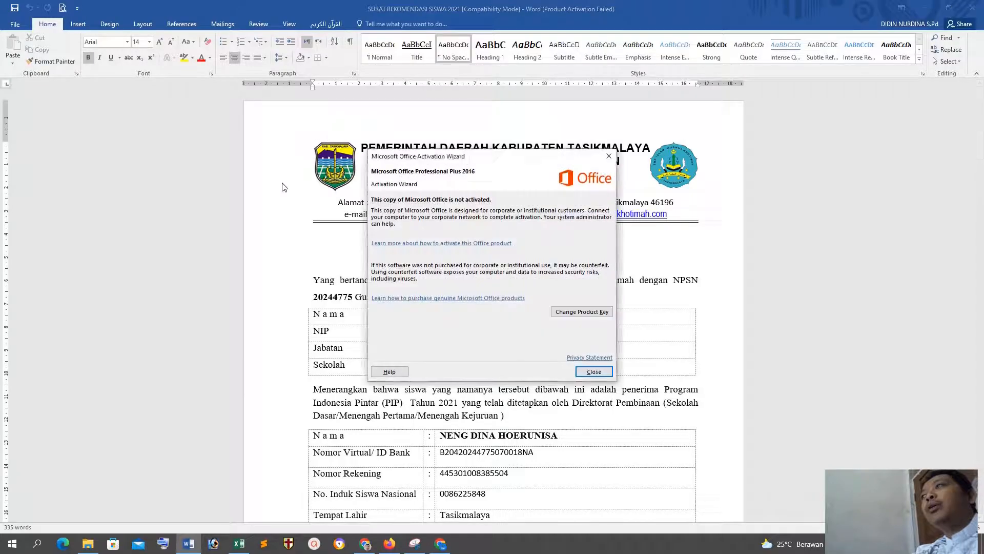
Step: Dismiss the activation wizard and copy the school letterhead with both logos from the start of the letter
{"action": "left_click", "coordinate": [597, 371]}
{"action": "left_click_drag", "start_coordinate": [287, 139], "coordinate": [299, 215]}
{"action": "key", "text": "ctrl+c"}
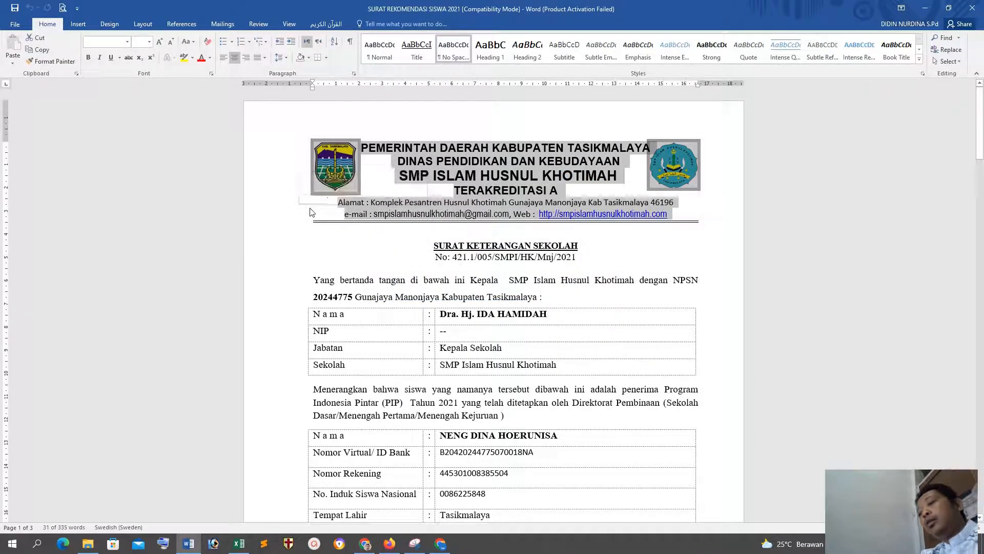
Step: Switch back to the Excel workbook and paste the copied letterhead at B33, below the signature block
{"action": "left_click", "coordinate": [925, 8]}
{"action": "left_click", "coordinate": [238, 543]}
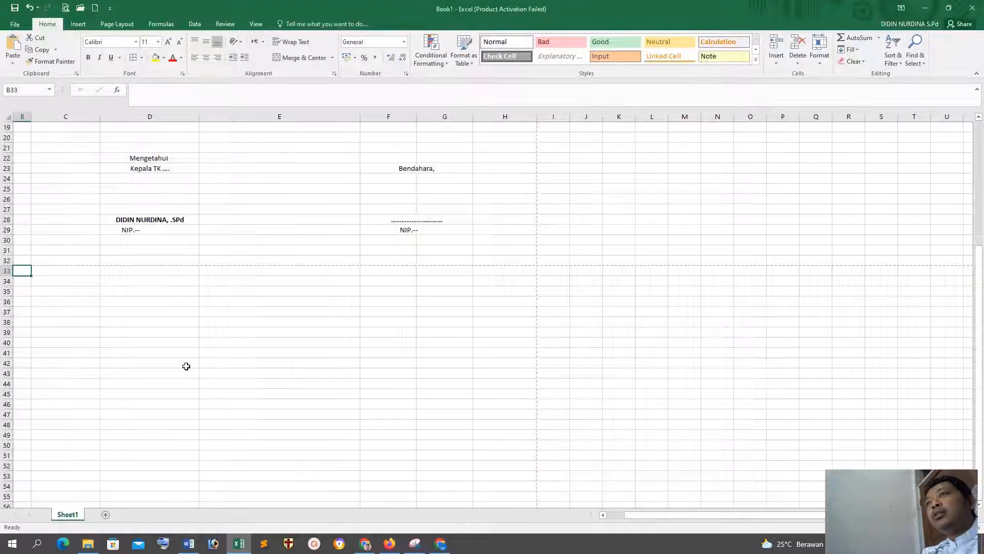
{"action": "left_click", "coordinate": [35, 309]}
{"action": "left_click", "coordinate": [21, 272]}
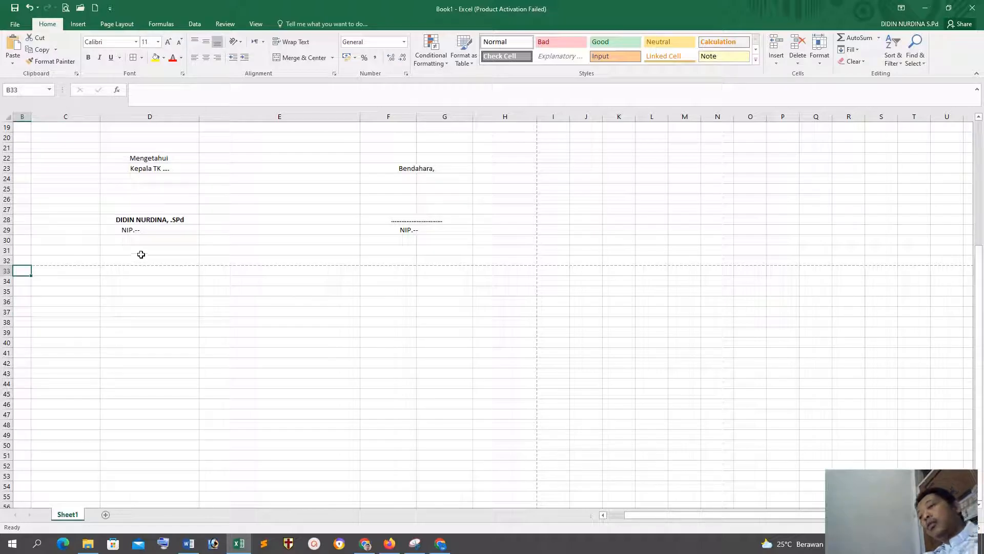
{"action": "key", "text": "ctrl+v"}
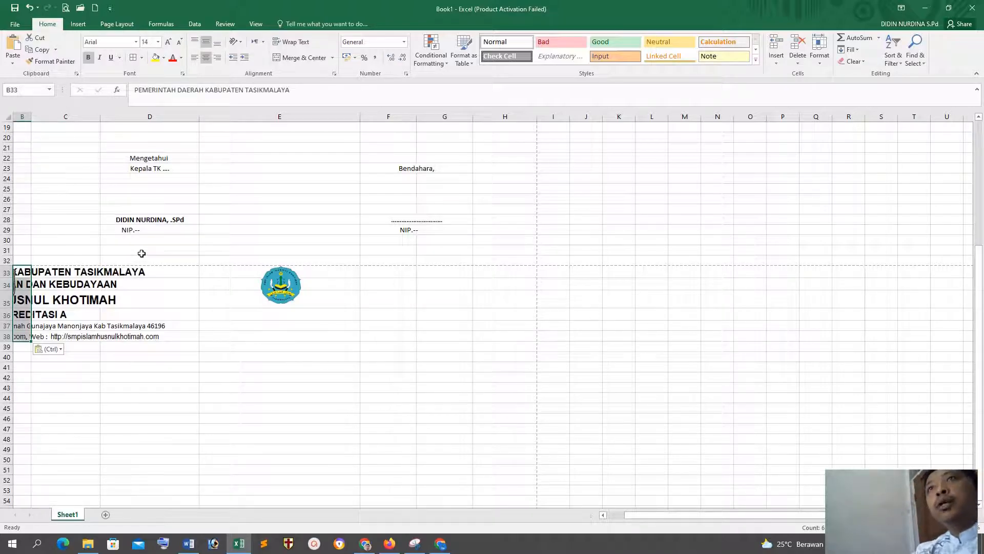
Step: Move both pasted logos clear of the letterhead text, and merge and center each of rows 33 to 38 across columns A to H
{"action": "left_click_drag", "start_coordinate": [18, 277], "coordinate": [151, 426]}
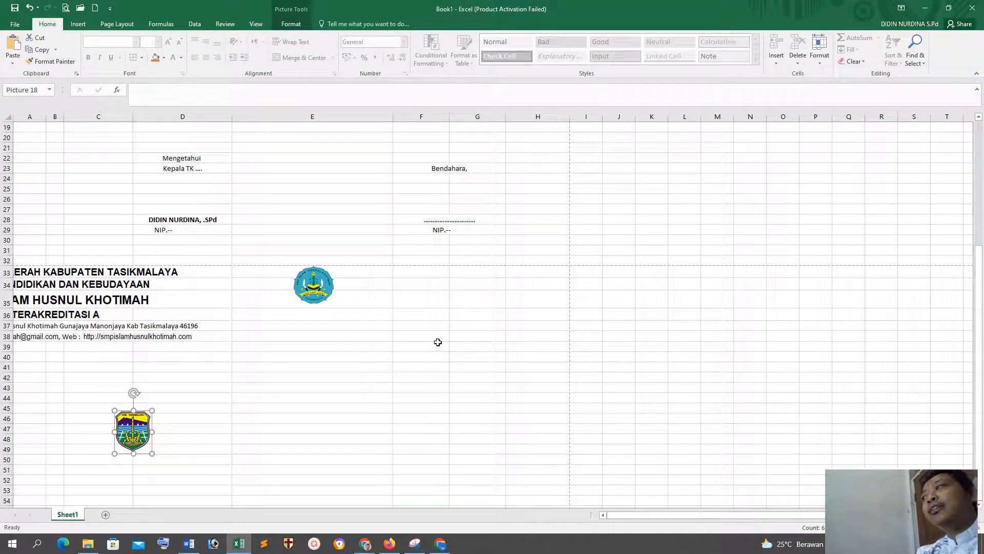
{"action": "left_click_drag", "start_coordinate": [328, 285], "coordinate": [772, 354]}
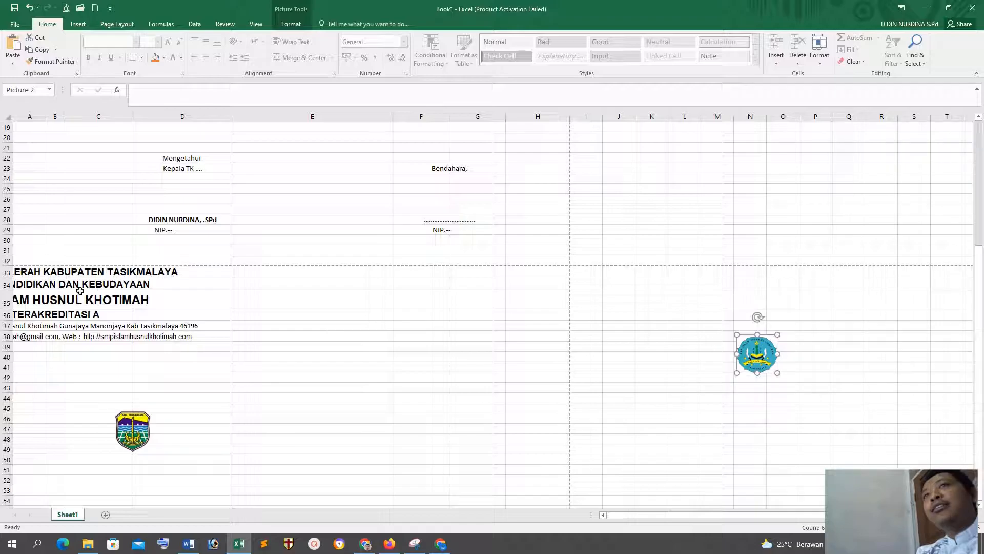
{"action": "left_click_drag", "start_coordinate": [18, 270], "coordinate": [530, 274]}
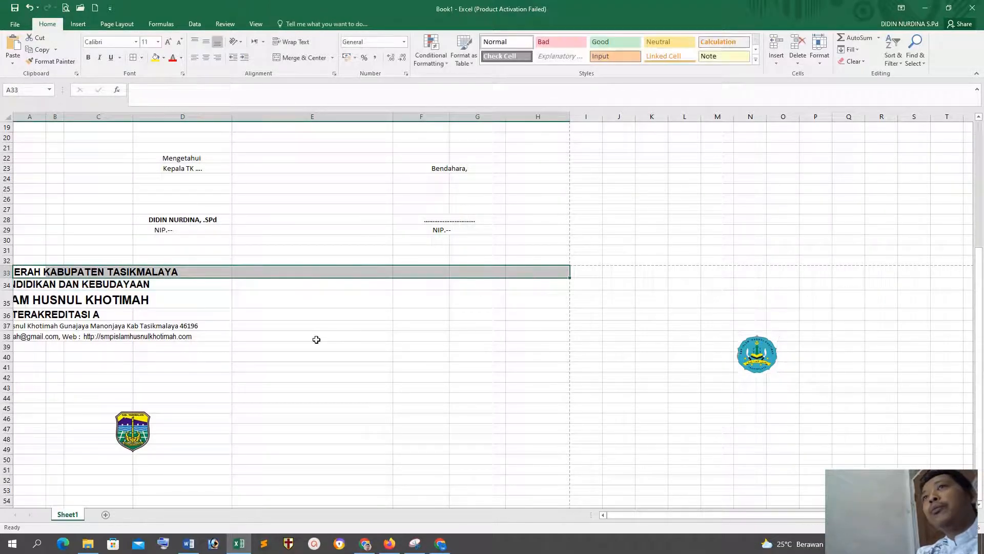
{"action": "left_click", "coordinate": [282, 396]}
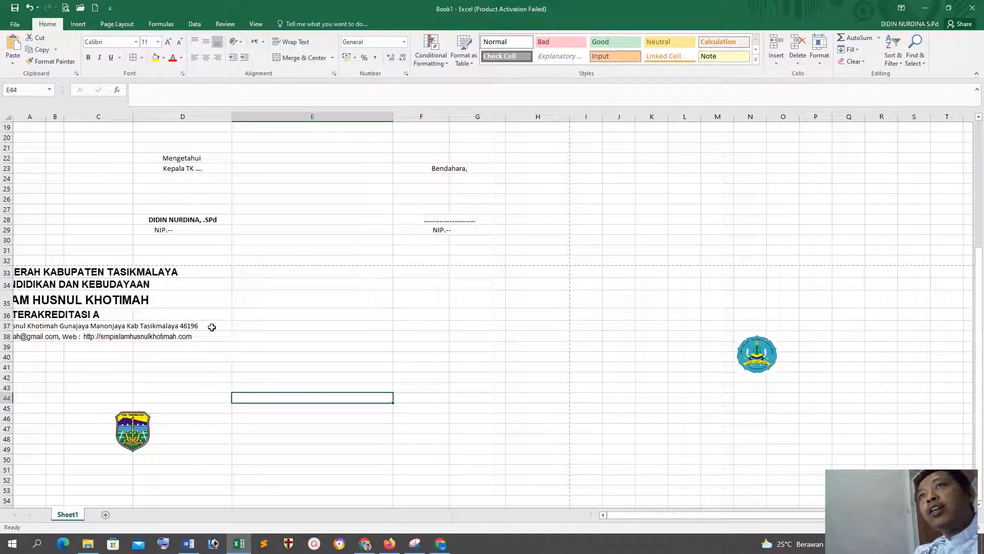
{"action": "left_click_drag", "start_coordinate": [21, 271], "coordinate": [545, 273]}
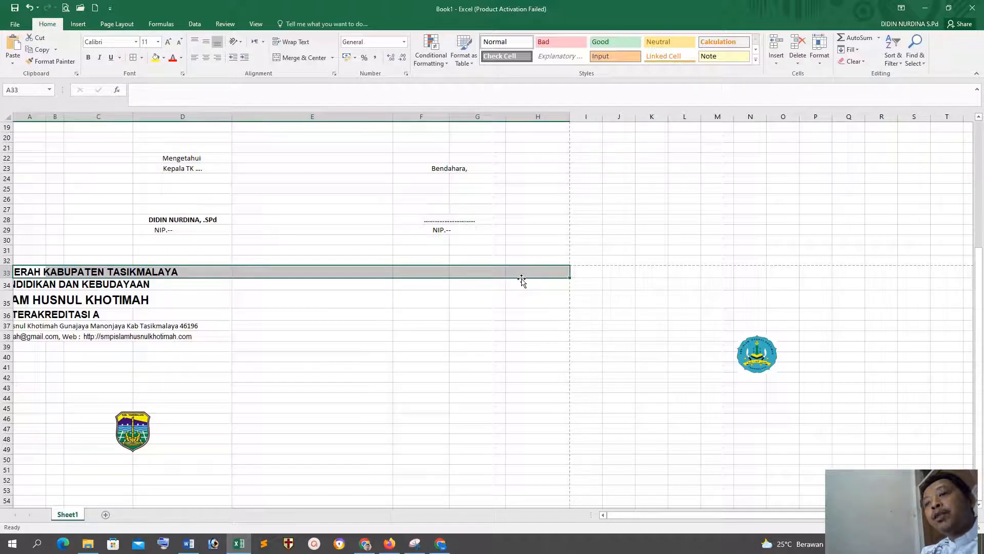
{"action": "left_click_drag", "start_coordinate": [25, 285], "coordinate": [544, 287]}
{"action": "left_click_drag", "start_coordinate": [18, 297], "coordinate": [521, 295]}
{"action": "left_click_drag", "start_coordinate": [23, 314], "coordinate": [544, 318]}
{"action": "left_click_drag", "start_coordinate": [23, 328], "coordinate": [523, 325]}
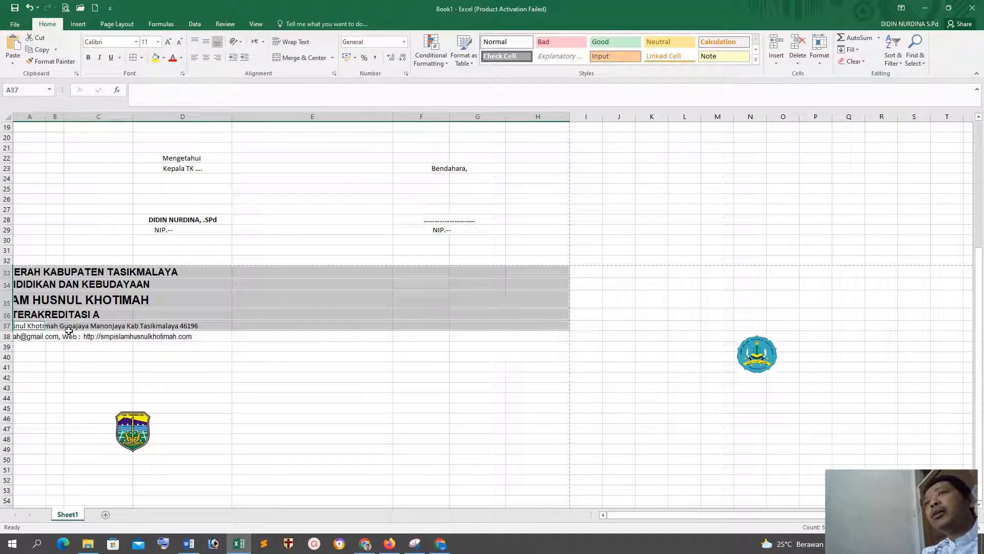
{"action": "left_click_drag", "start_coordinate": [24, 337], "coordinate": [538, 336]}
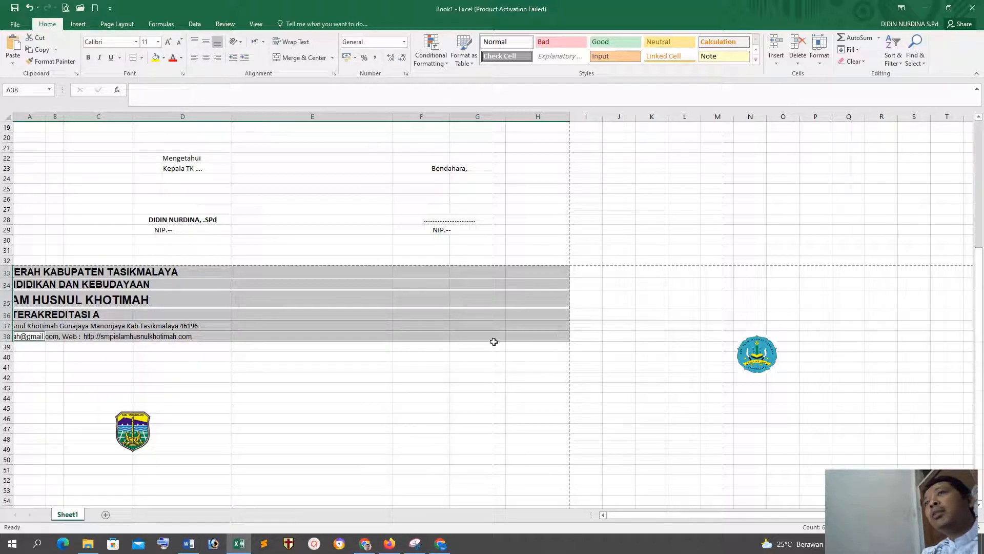
{"action": "left_click", "coordinate": [279, 59]}
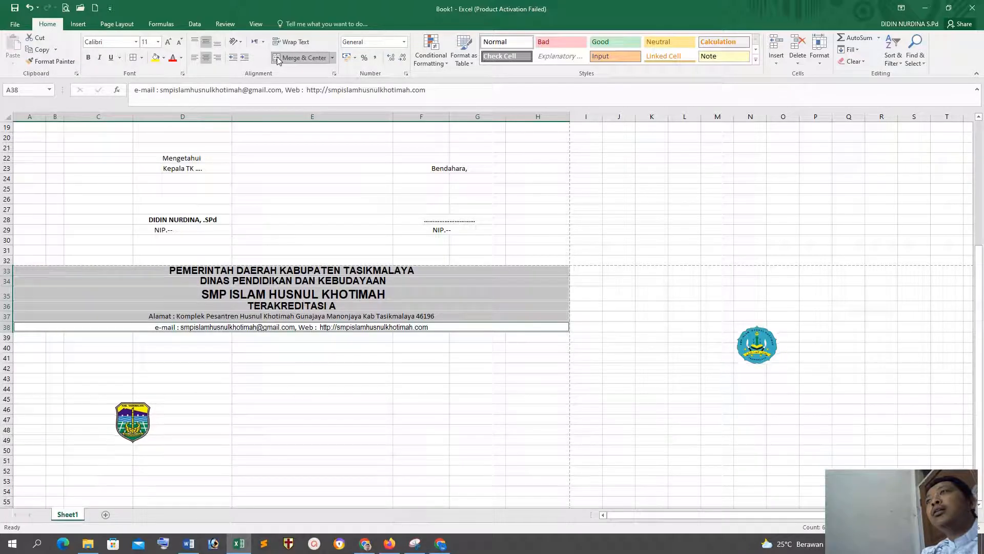
{"action": "left_click", "coordinate": [433, 377]}
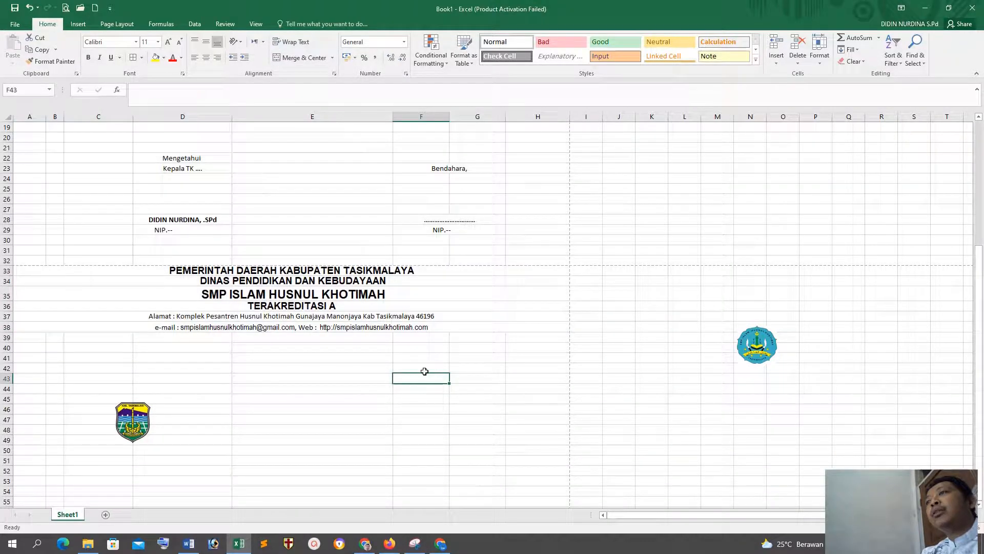
Step: Place the Tasikmalaya emblem before the centered letterhead text and the round blue logo after it, level with rows 33 to 36
{"action": "left_click_drag", "start_coordinate": [130, 426], "coordinate": [117, 291]}
{"action": "left_click_drag", "start_coordinate": [727, 333], "coordinate": [466, 294]}
{"action": "left_click_drag", "start_coordinate": [467, 293], "coordinate": [468, 288]}
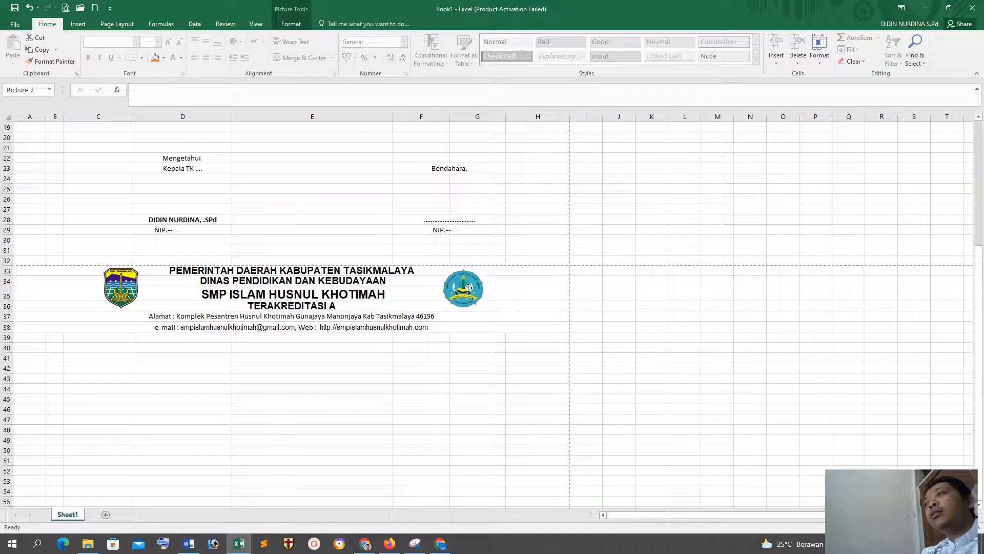
{"action": "left_click", "coordinate": [468, 388]}
{"action": "left_click", "coordinate": [641, 353]}
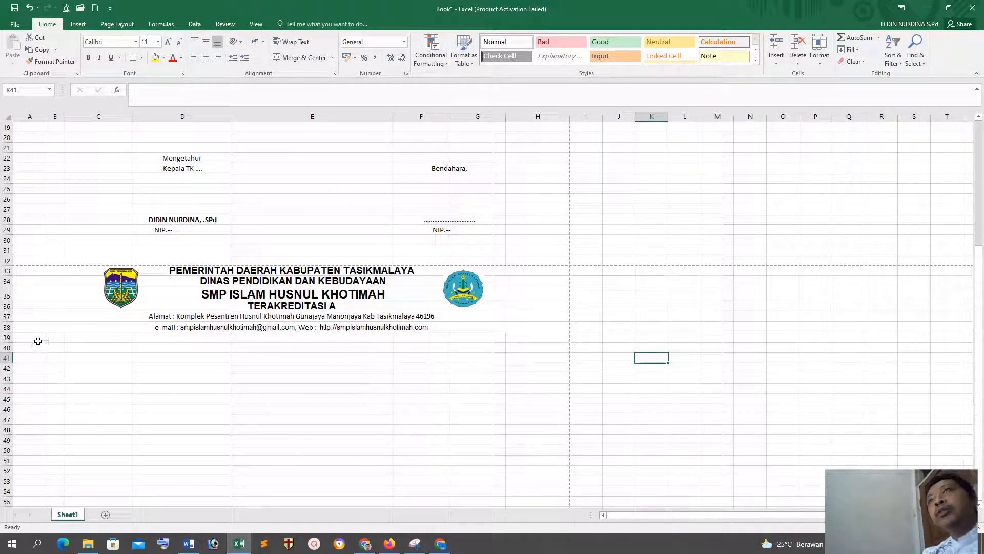
Step: Delete the empty column A in front of the cash book table
{"action": "scroll", "coordinate": [228, 360], "scroll_direction": "up", "scroll_amount": 5}
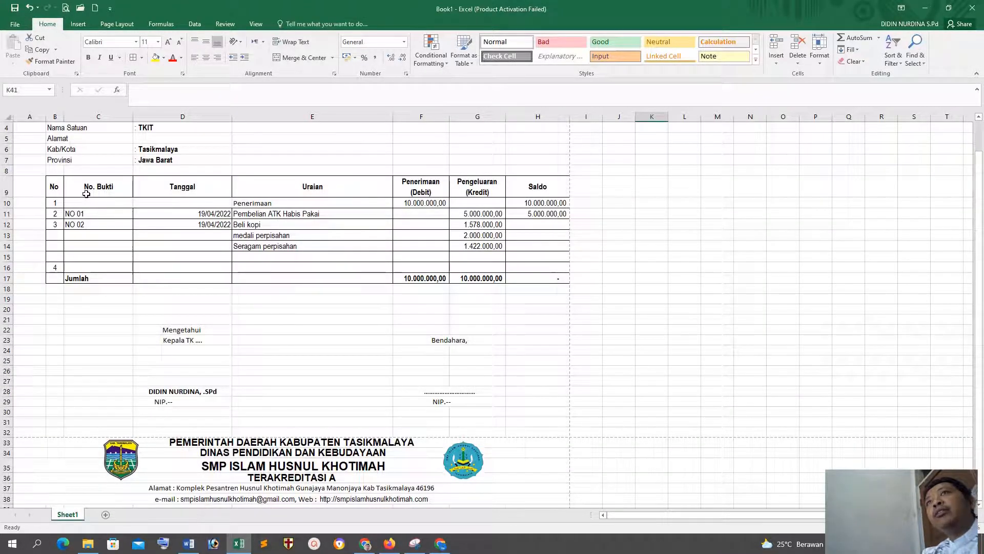
{"action": "scroll", "coordinate": [54, 198], "scroll_direction": "up", "scroll_amount": 1}
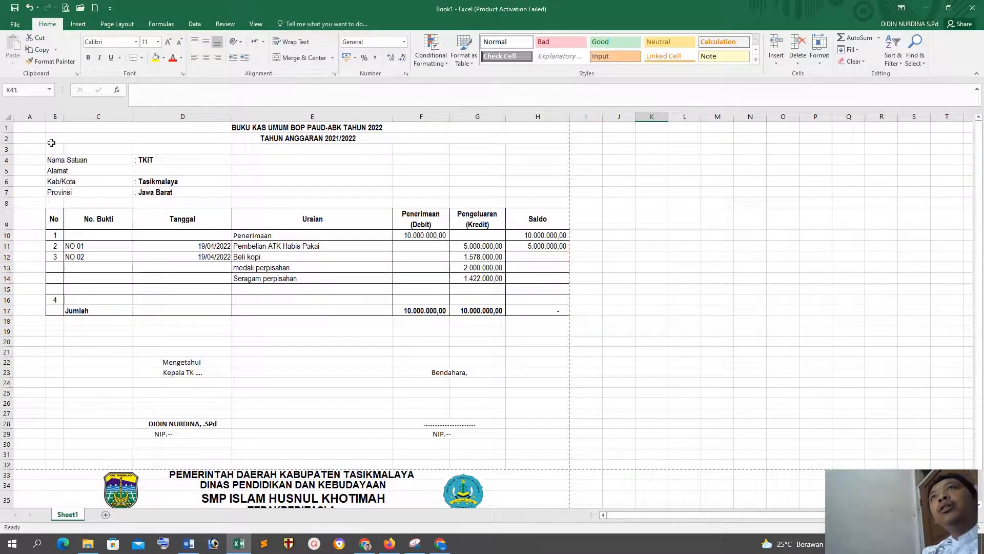
{"action": "left_click", "coordinate": [33, 119]}
{"action": "right_click", "coordinate": [33, 119]}
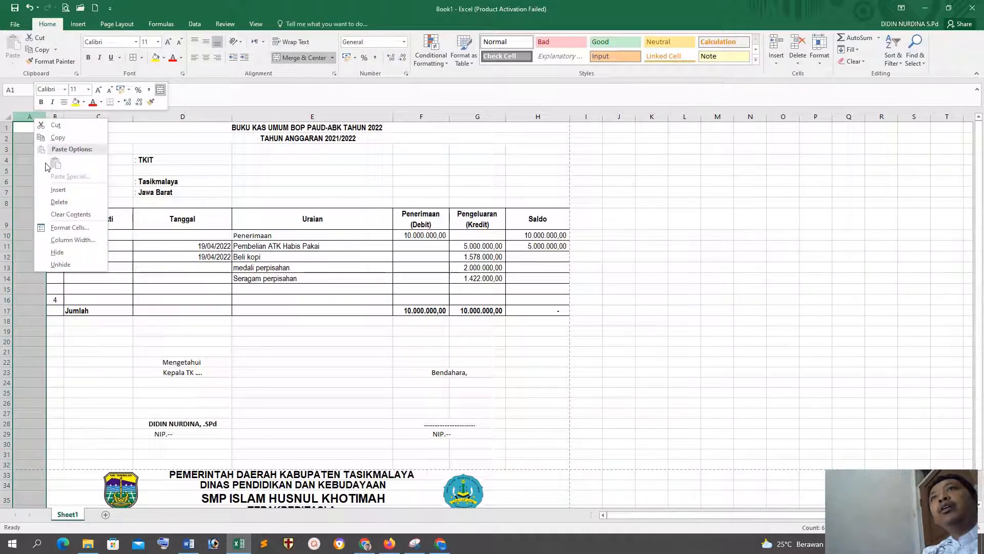
{"action": "left_click", "coordinate": [59, 202]}
{"action": "left_click", "coordinate": [257, 319]}
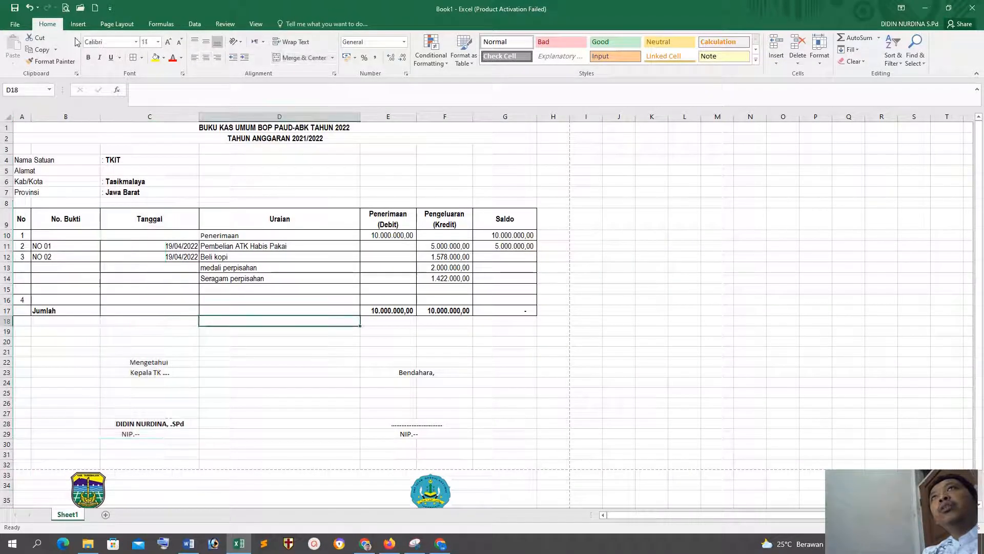
Step: Widen the Saldo and Uraian columns in the print preview to fill the landscape page width
{"action": "left_click", "coordinate": [65, 8]}
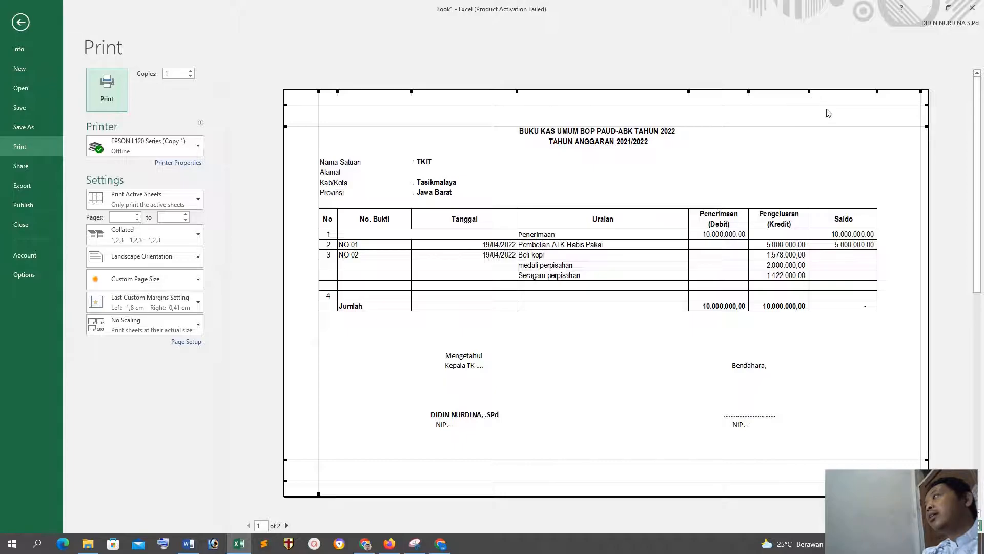
{"action": "left_click_drag", "start_coordinate": [877, 94], "coordinate": [886, 95]}
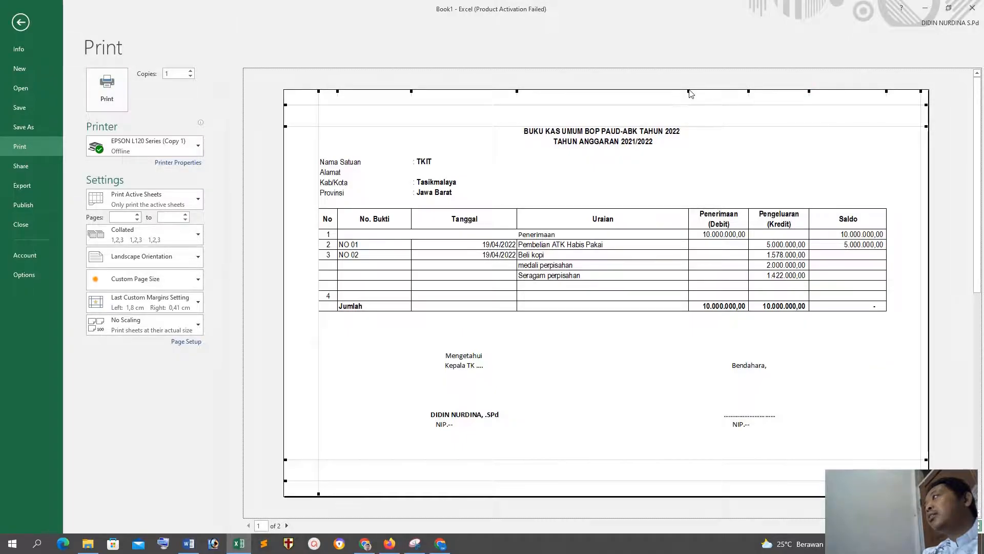
{"action": "left_click_drag", "start_coordinate": [689, 91], "coordinate": [716, 93]}
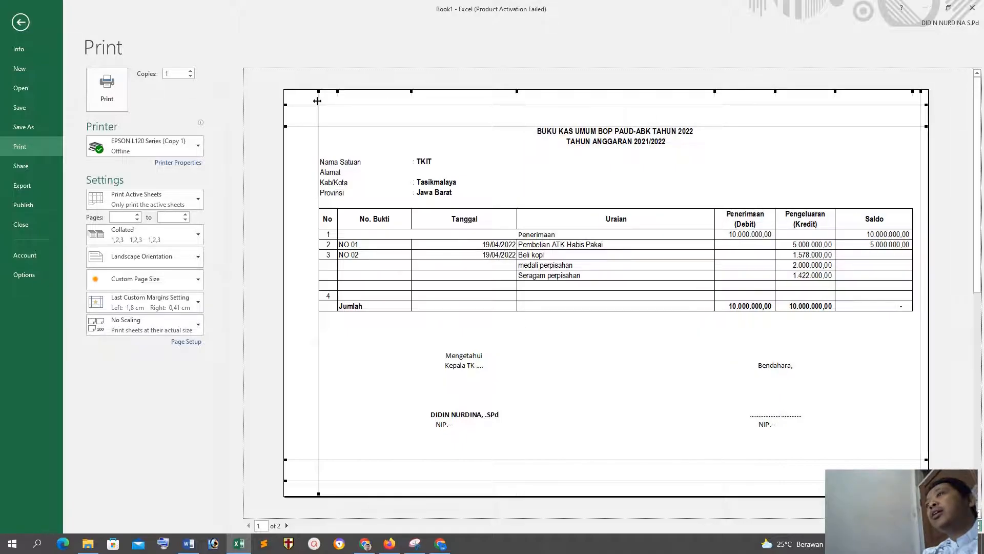
{"action": "left_click", "coordinate": [20, 22]}
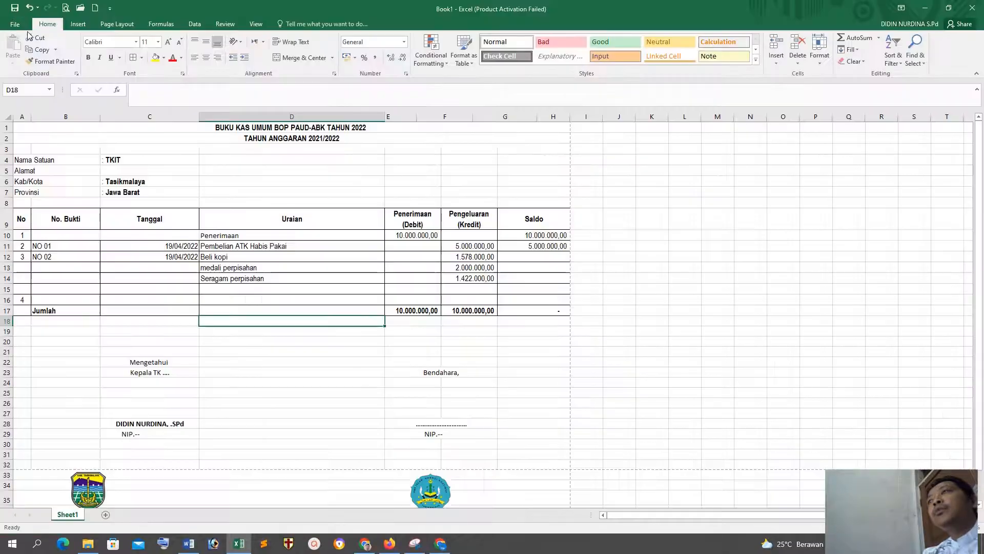
Step: Examine the letterhead rows below the signature block in the sheet and on page 2 of the print preview
{"action": "scroll", "coordinate": [218, 342], "scroll_direction": "down", "scroll_amount": 3}
{"action": "scroll", "coordinate": [360, 398], "scroll_direction": "down", "scroll_amount": 3}
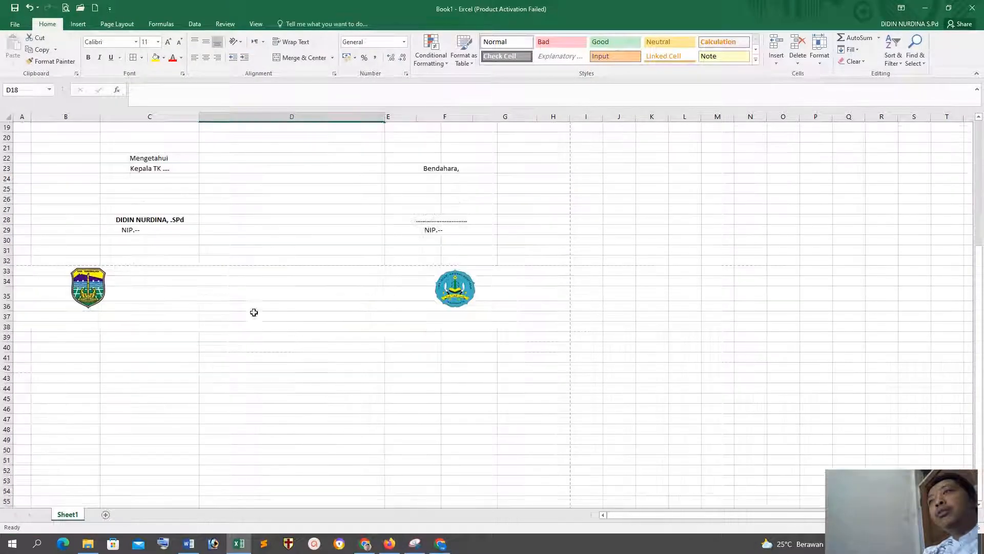
{"action": "left_click", "coordinate": [249, 294]}
{"action": "left_click", "coordinate": [243, 273]}
{"action": "scroll", "coordinate": [304, 372], "scroll_direction": "up", "scroll_amount": 3}
{"action": "scroll", "coordinate": [304, 371], "scroll_direction": "down", "scroll_amount": 3}
{"action": "scroll", "coordinate": [304, 372], "scroll_direction": "down", "scroll_amount": 5}
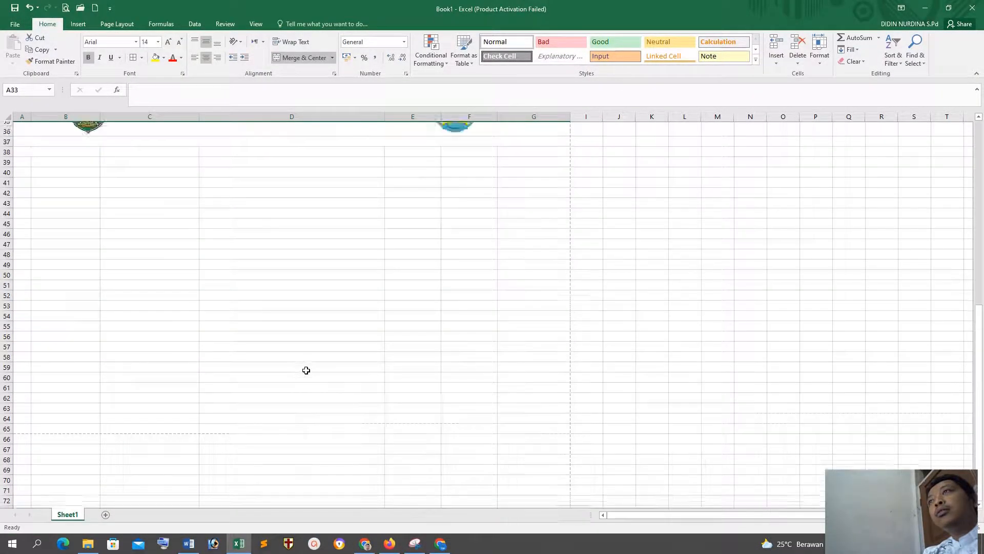
{"action": "scroll", "coordinate": [304, 371], "scroll_direction": "up", "scroll_amount": 11}
{"action": "scroll", "coordinate": [308, 367], "scroll_direction": "down", "scroll_amount": 12}
{"action": "scroll", "coordinate": [308, 367], "scroll_direction": "down", "scroll_amount": 2}
{"action": "left_click", "coordinate": [310, 364]}
{"action": "left_click", "coordinate": [65, 8]}
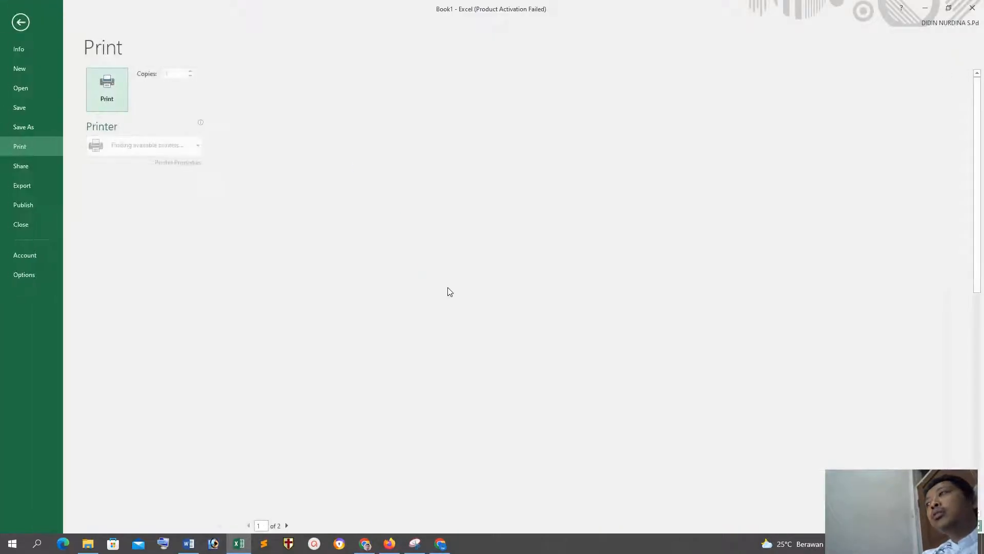
{"action": "scroll", "coordinate": [448, 291], "scroll_direction": "down", "scroll_amount": 1}
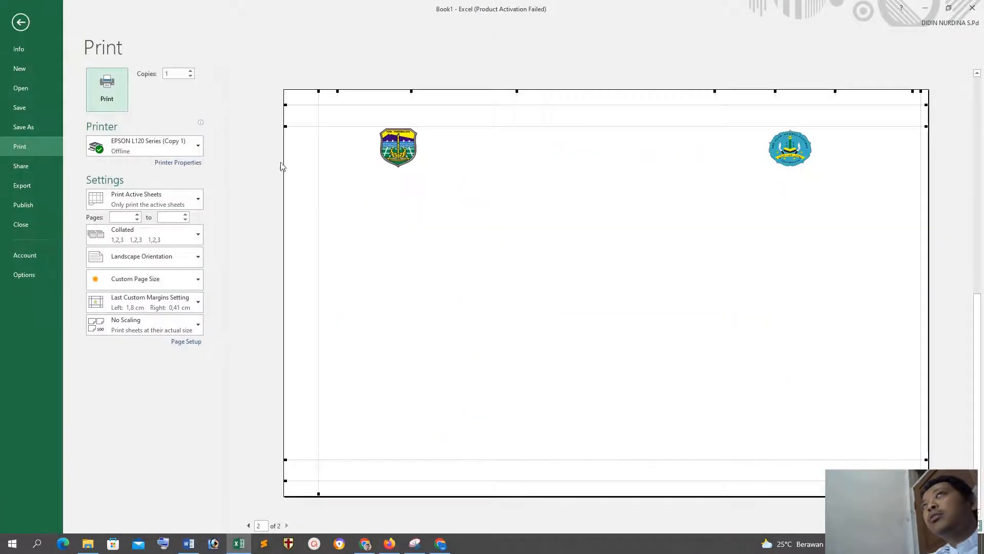
{"action": "left_click", "coordinate": [20, 22]}
{"action": "key", "text": "Up"}
{"action": "key", "text": "Up"}
{"action": "key", "text": "Up"}
{"action": "key", "text": "Up"}
{"action": "key", "text": "Up"}
{"action": "key", "text": "Up"}
{"action": "key", "text": "Up"}
{"action": "key", "text": "Up"}
{"action": "key", "text": "Up"}
{"action": "scroll", "coordinate": [306, 280], "scroll_direction": "up", "scroll_amount": 6}
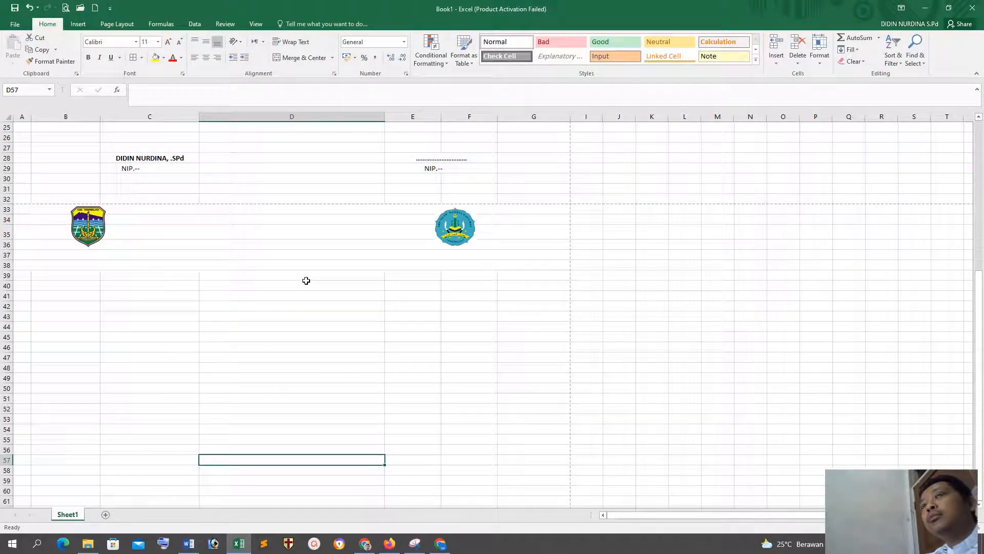
Step: Undo the column widening and the deletion of column A
{"action": "left_click", "coordinate": [205, 208]}
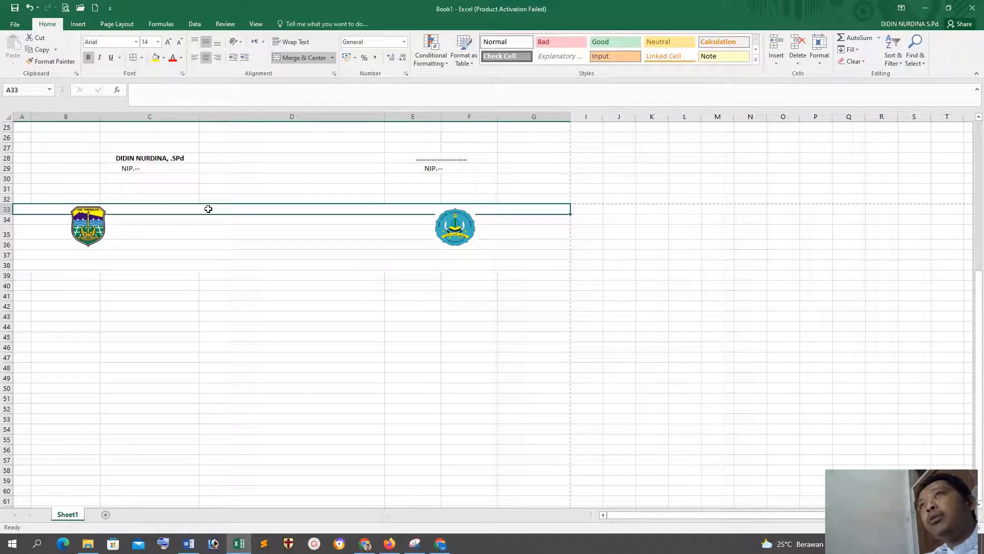
{"action": "key", "text": "ctrl+z"}
{"action": "scroll", "coordinate": [271, 256], "scroll_direction": "up", "scroll_amount": 5}
{"action": "key", "text": "ctrl+z"}
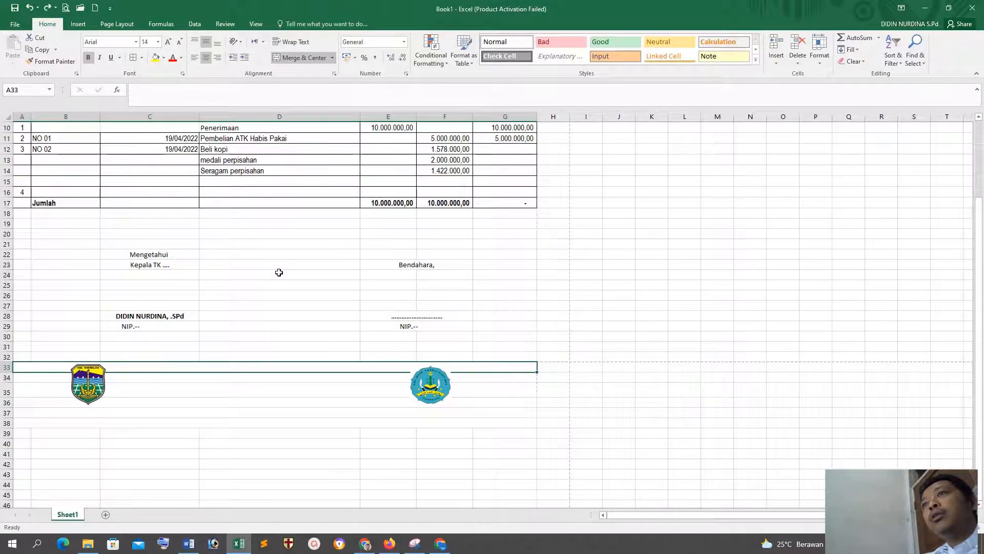
{"action": "key", "text": "ctrl+z"}
{"action": "scroll", "coordinate": [340, 323], "scroll_direction": "down", "scroll_amount": 4}
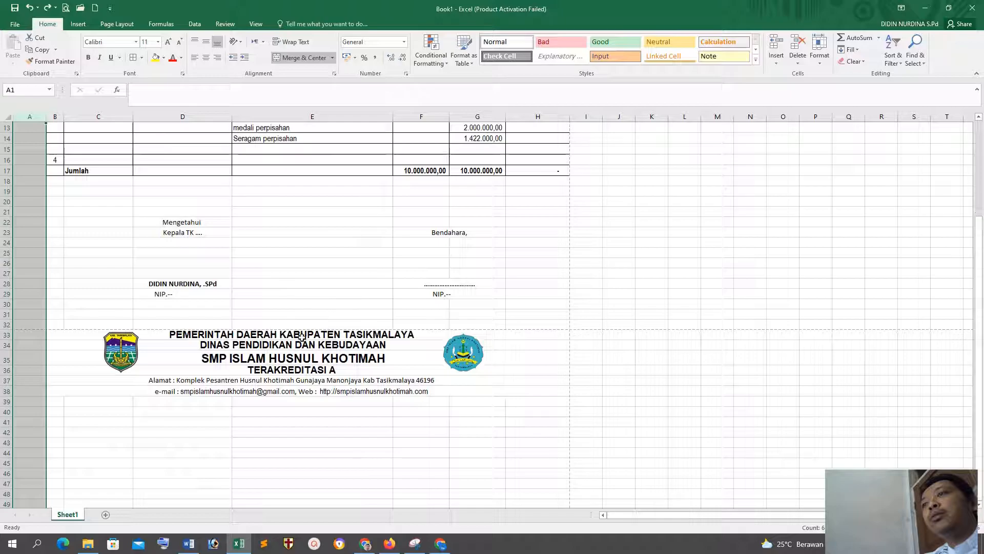
Step: Copy the letterhead rows 33 to 38 and hide the empty column A in front of the cash book table
{"action": "left_click_drag", "start_coordinate": [257, 336], "coordinate": [263, 390]}
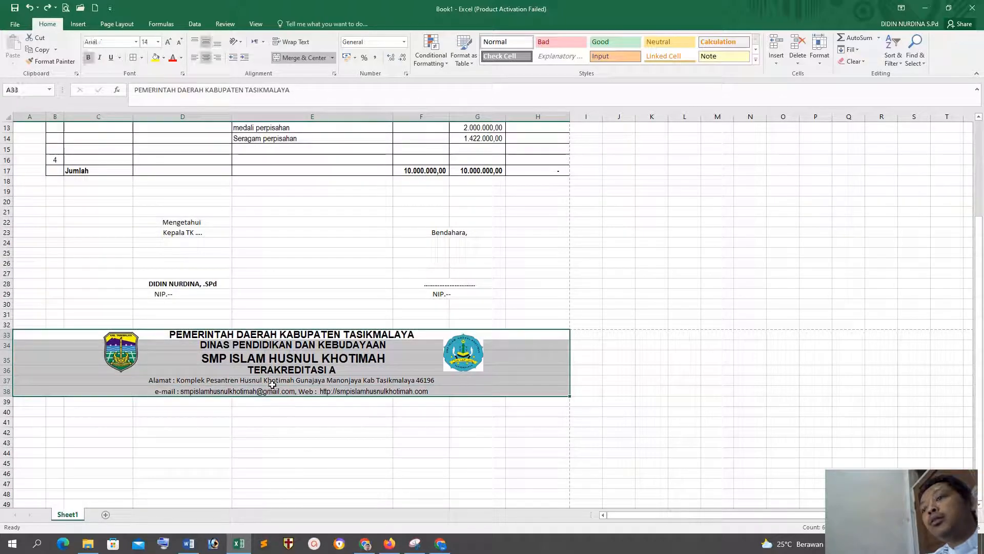
{"action": "key", "text": "ctrl+c"}
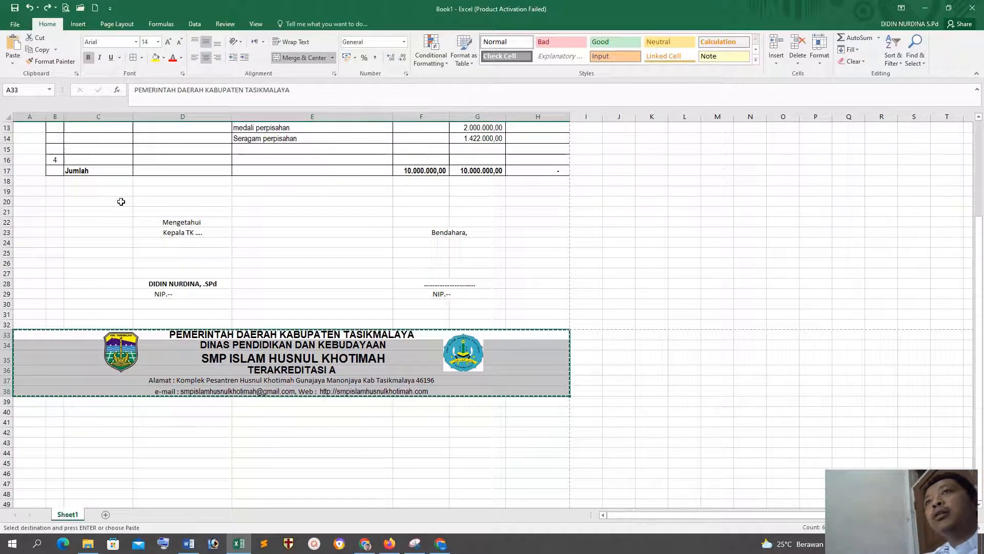
{"action": "scroll", "coordinate": [177, 279], "scroll_direction": "up", "scroll_amount": 4}
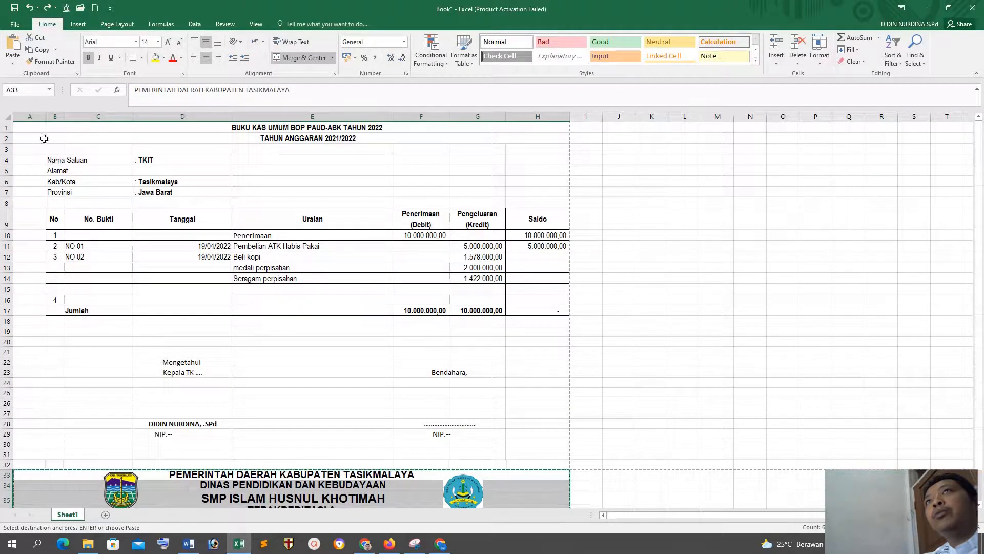
{"action": "right_click", "coordinate": [30, 117]}
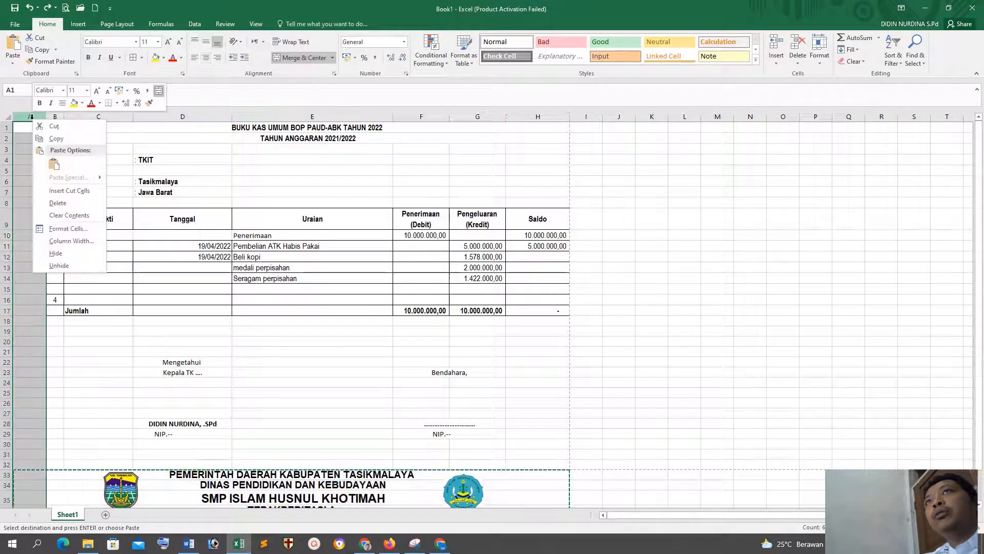
{"action": "left_click", "coordinate": [57, 240]}
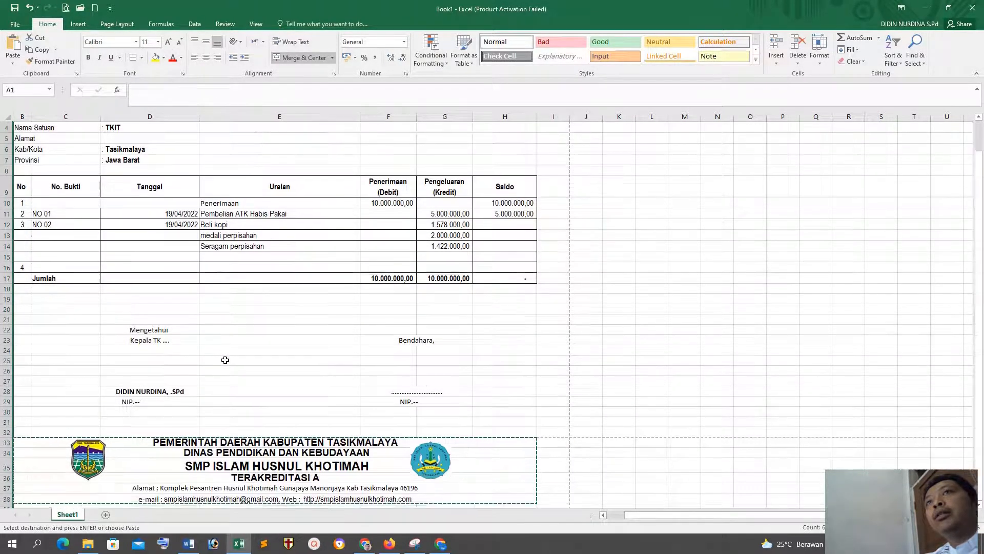
{"action": "scroll", "coordinate": [224, 357], "scroll_direction": "down", "scroll_amount": 4}
{"action": "left_click", "coordinate": [273, 448]}
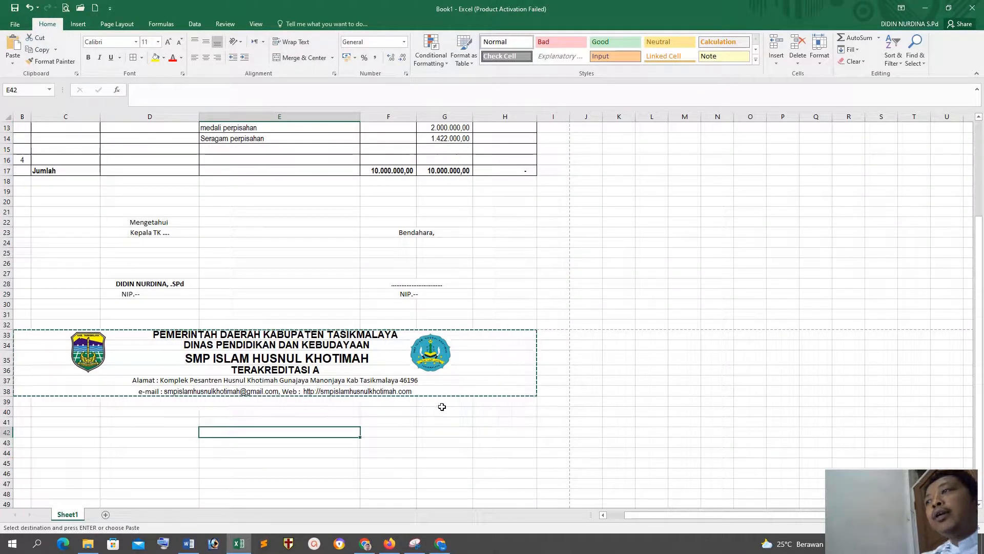
{"action": "left_click", "coordinate": [433, 430]}
{"action": "left_click", "coordinate": [294, 429]}
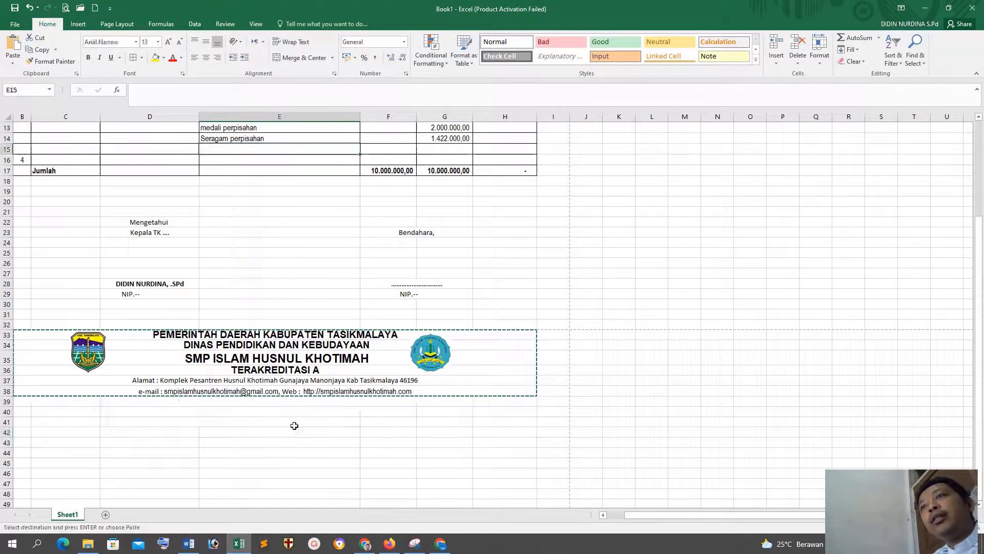
{"action": "double_click", "coordinate": [239, 433]}
{"action": "left_click", "coordinate": [492, 422]}
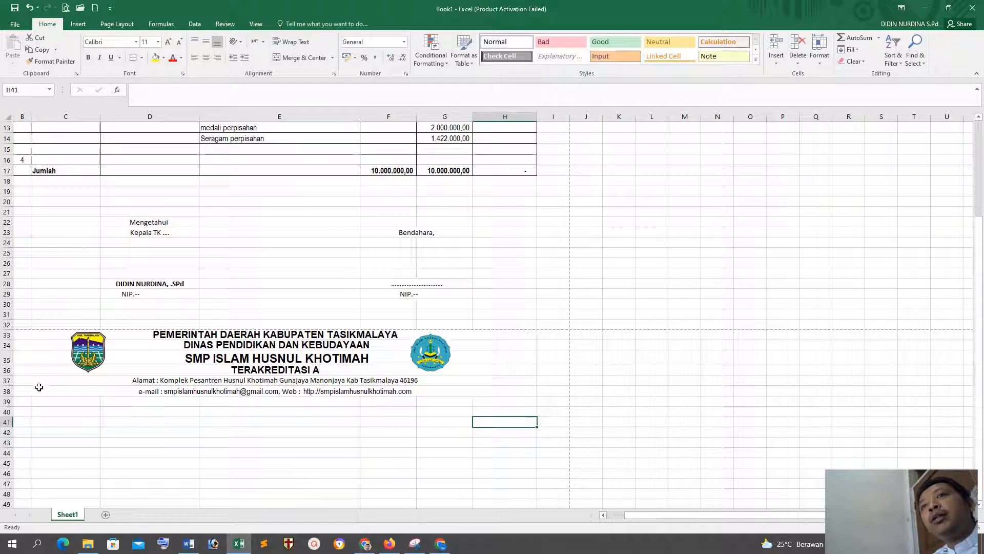
Step: Open the border choices for cells B39 to I39 directly below the letterhead
{"action": "left_click_drag", "start_coordinate": [24, 403], "coordinate": [545, 405]}
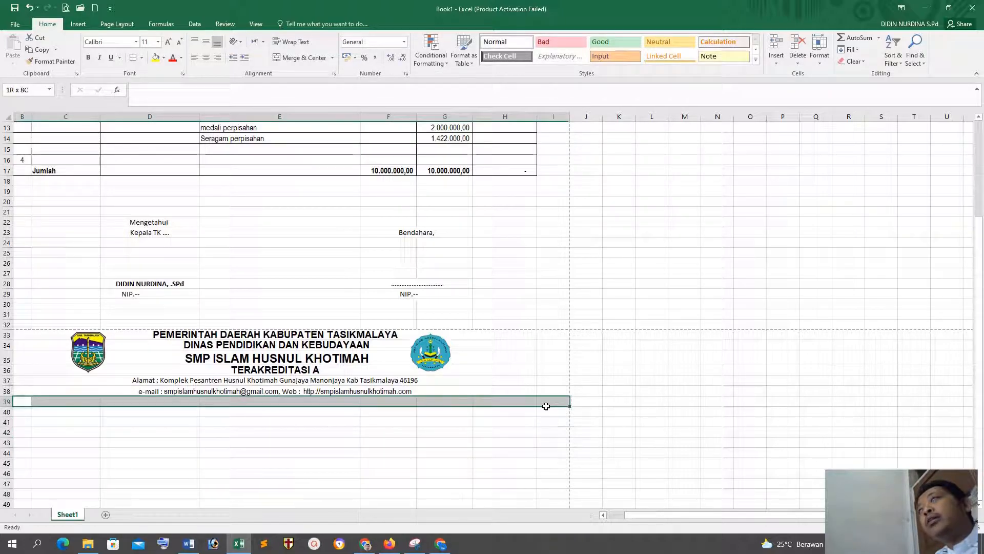
{"action": "left_click", "coordinate": [142, 58]}
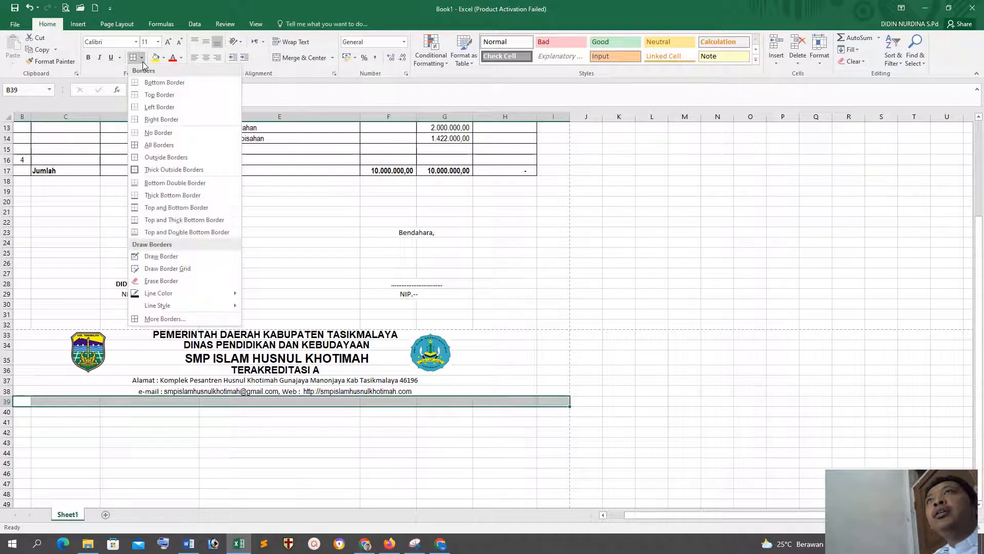
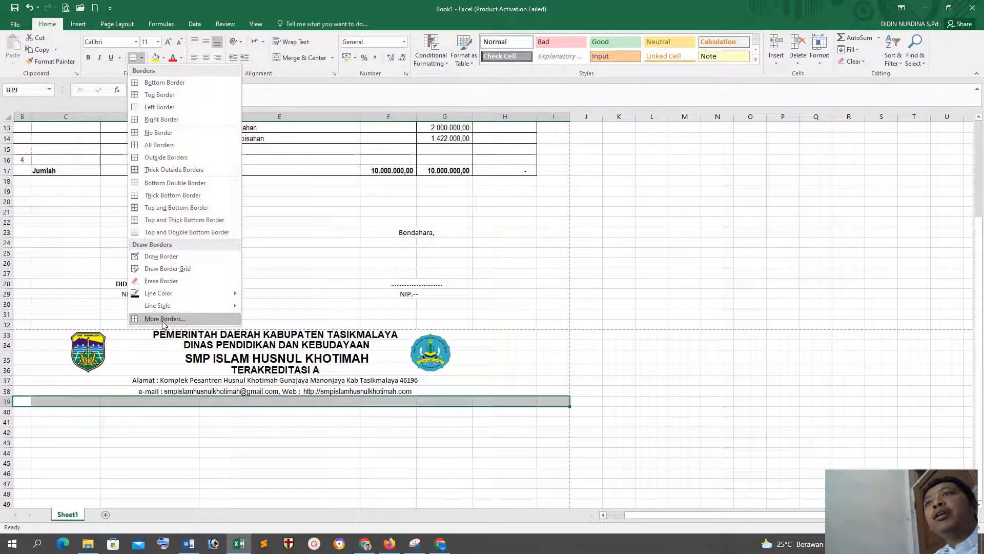
Step: Apply a medium solid line as the top border of cells B39 to I39 below the letterhead
{"action": "left_click", "coordinate": [163, 319]}
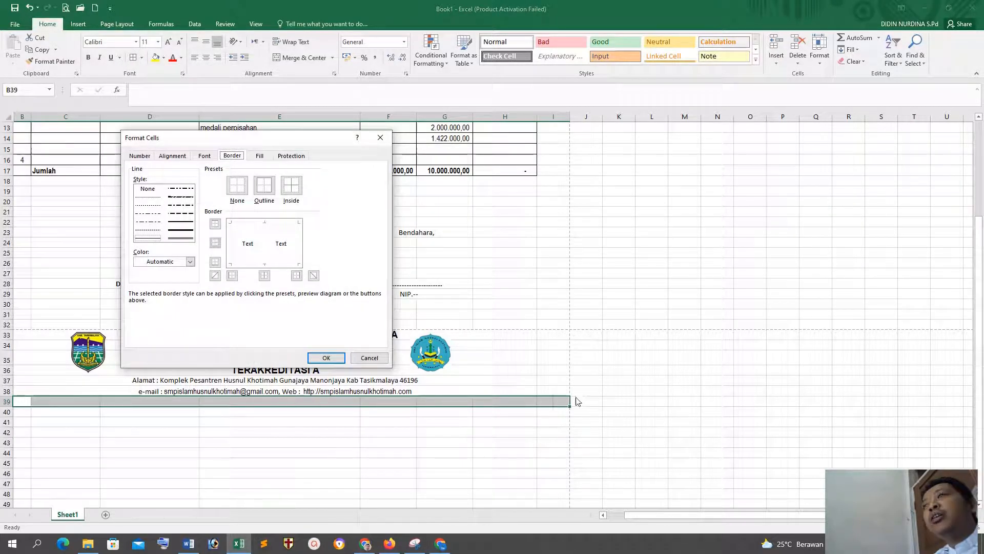
{"action": "left_click", "coordinate": [180, 222]}
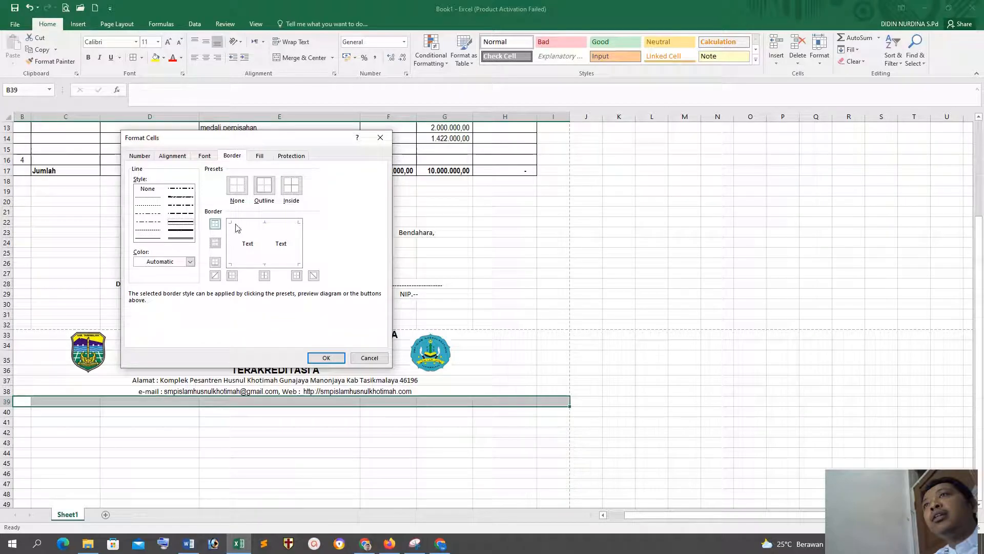
{"action": "left_click", "coordinate": [256, 225]}
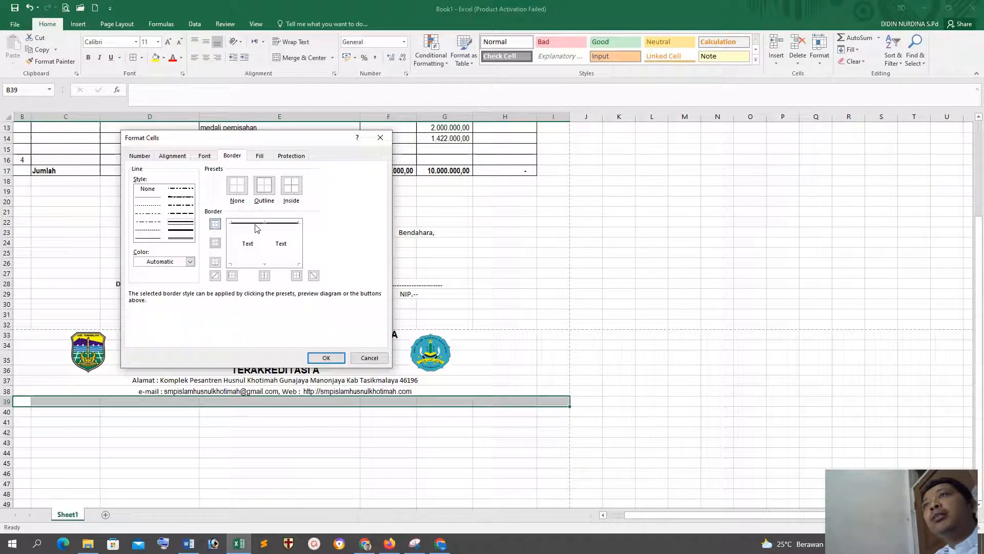
{"action": "left_click", "coordinate": [326, 357]}
{"action": "left_click", "coordinate": [350, 444]}
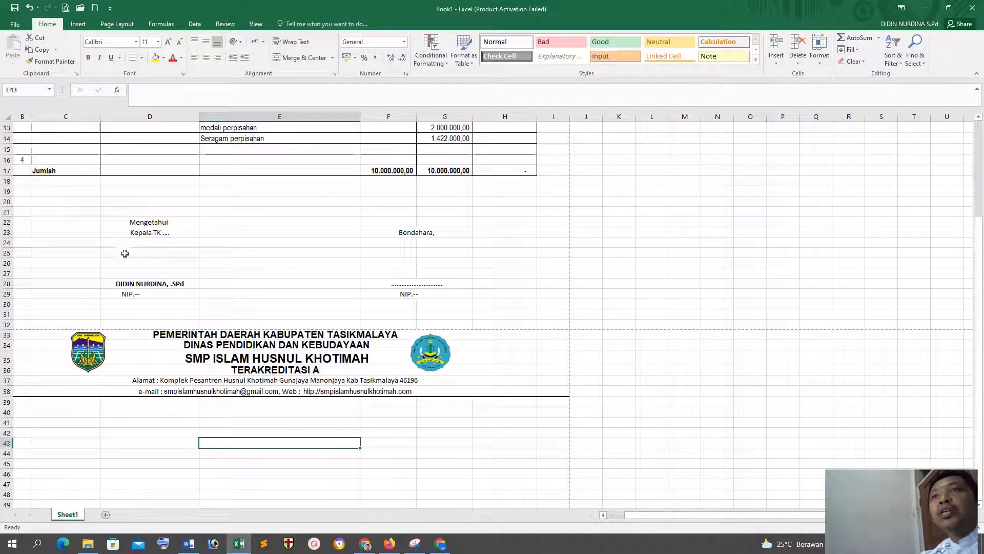
Step: Apply a double line as the top border of cells B39 to I39 below the letterhead
{"action": "left_click_drag", "start_coordinate": [46, 402], "coordinate": [564, 405]}
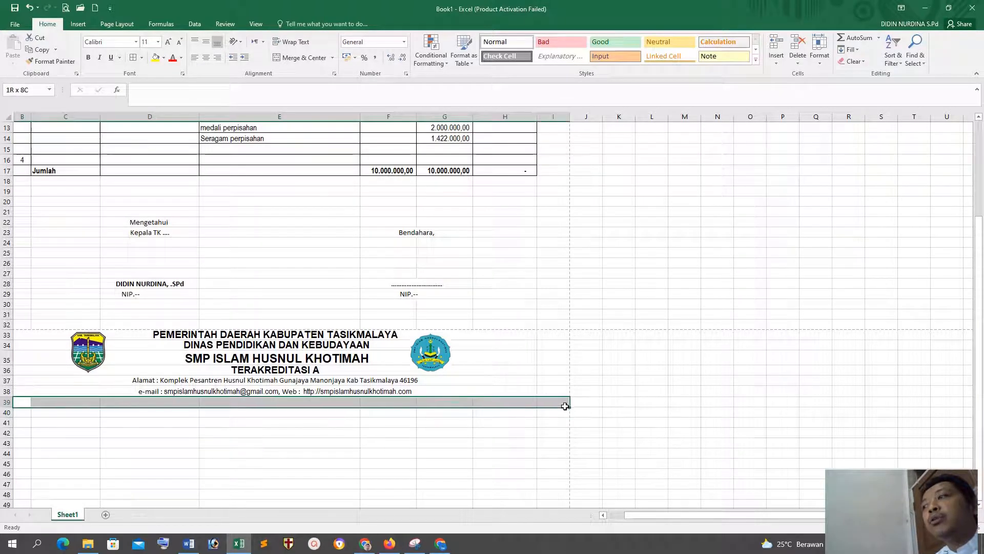
{"action": "left_click", "coordinate": [141, 58]}
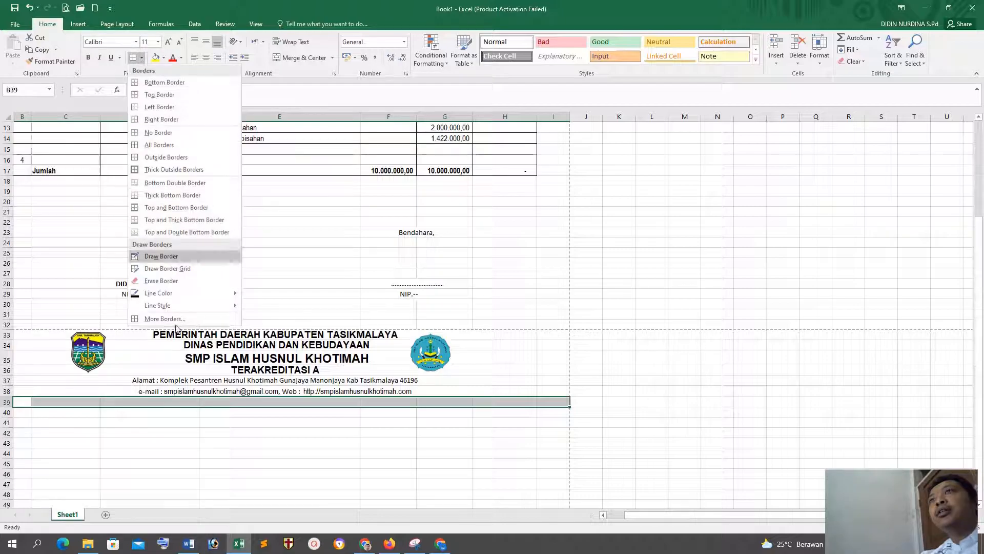
{"action": "left_click", "coordinate": [170, 318]}
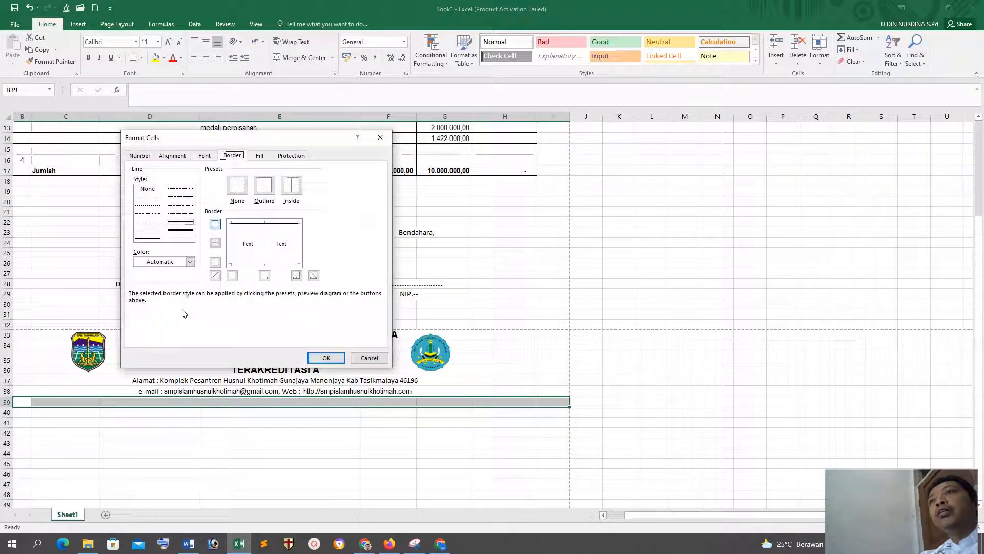
{"action": "left_click", "coordinate": [184, 239]}
{"action": "left_click", "coordinate": [260, 223]}
{"action": "left_click", "coordinate": [326, 357]}
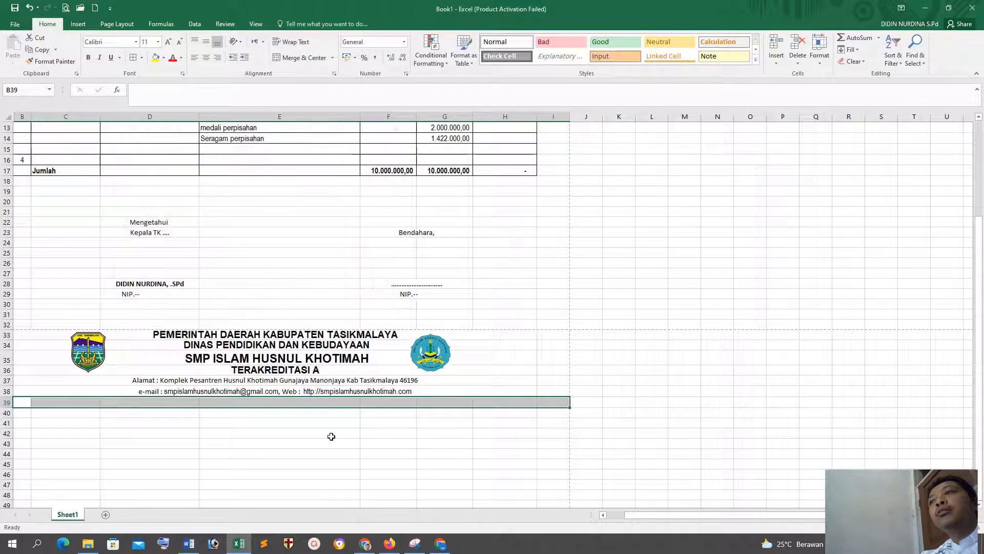
{"action": "left_click", "coordinate": [332, 449]}
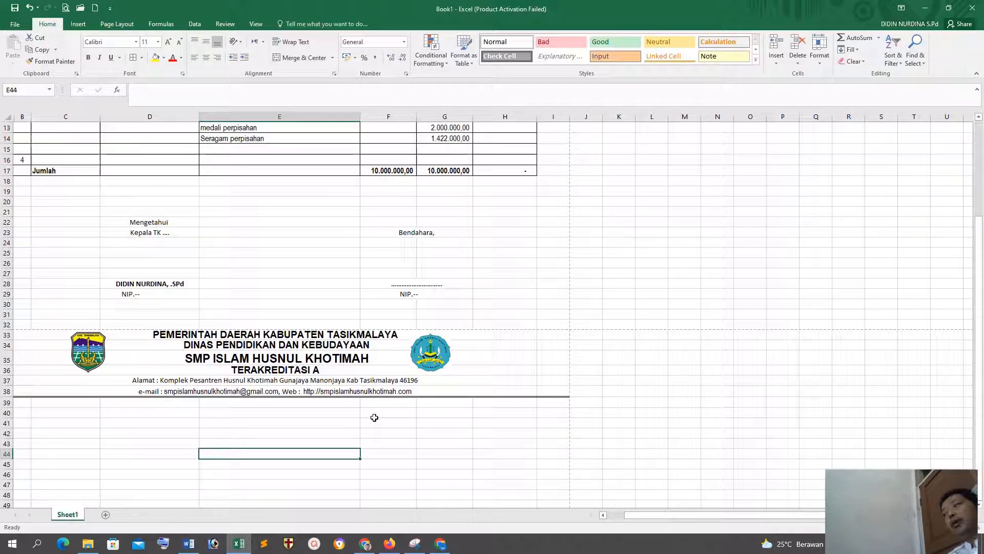
Step: Delete both logo pictures beside the letterhead text
{"action": "left_click", "coordinate": [90, 342]}
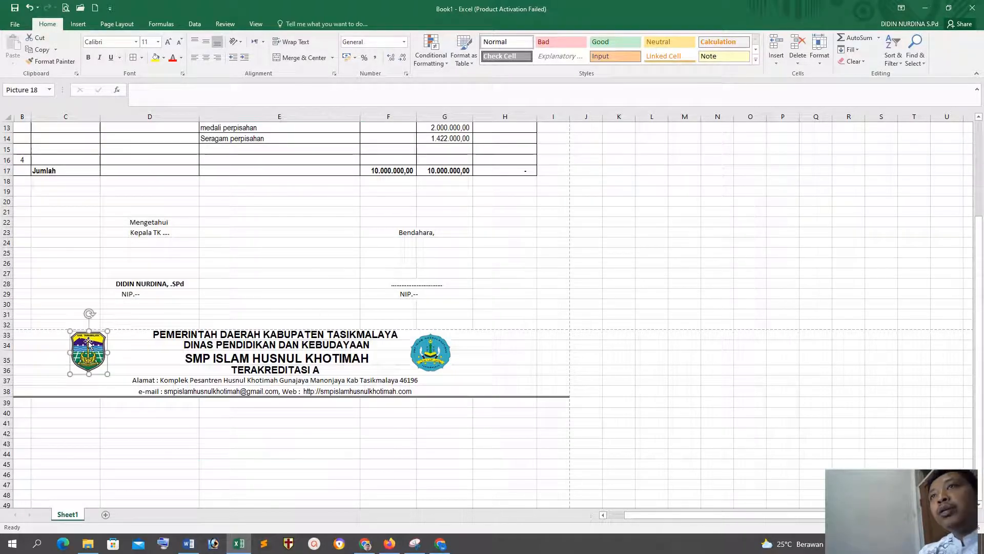
{"action": "key", "text": "Delete"}
{"action": "left_click", "coordinate": [431, 352]}
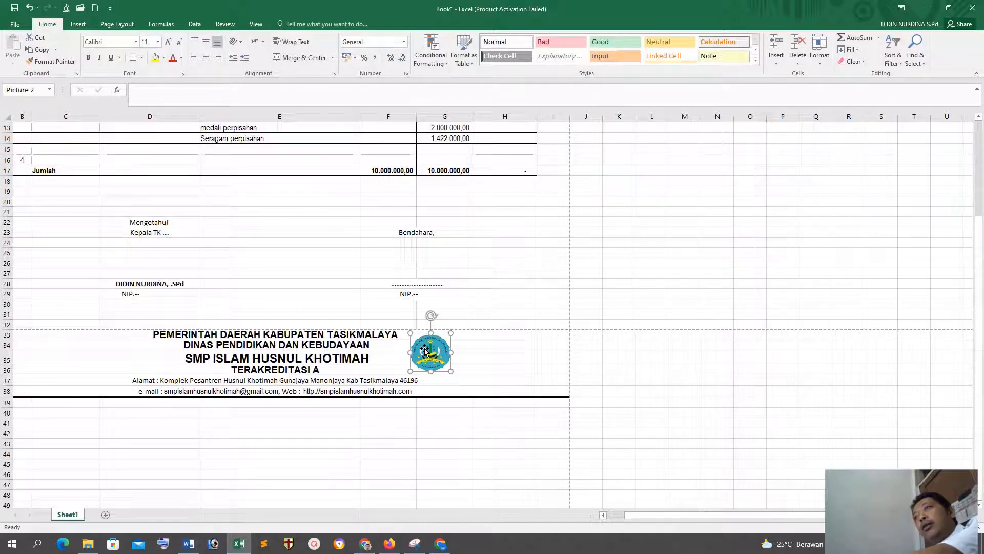
{"action": "key", "text": "Delete"}
{"action": "left_click", "coordinate": [451, 446]}
Step: Insert the school logo picture 20244775d from New Volume (D:) into the sheet
{"action": "scroll", "coordinate": [433, 362], "scroll_direction": "up", "scroll_amount": 4}
{"action": "scroll", "coordinate": [433, 362], "scroll_direction": "down", "scroll_amount": 5}
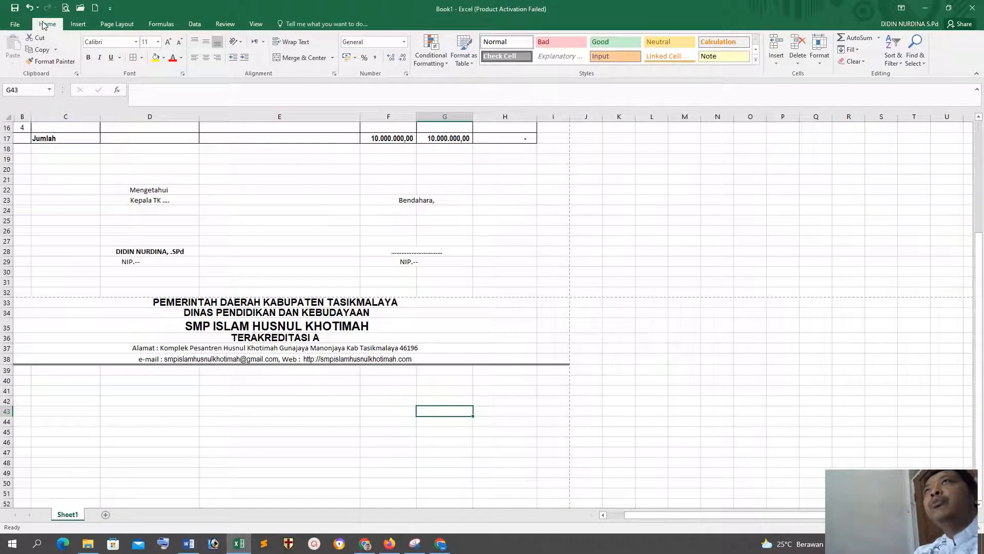
{"action": "left_click", "coordinate": [73, 26]}
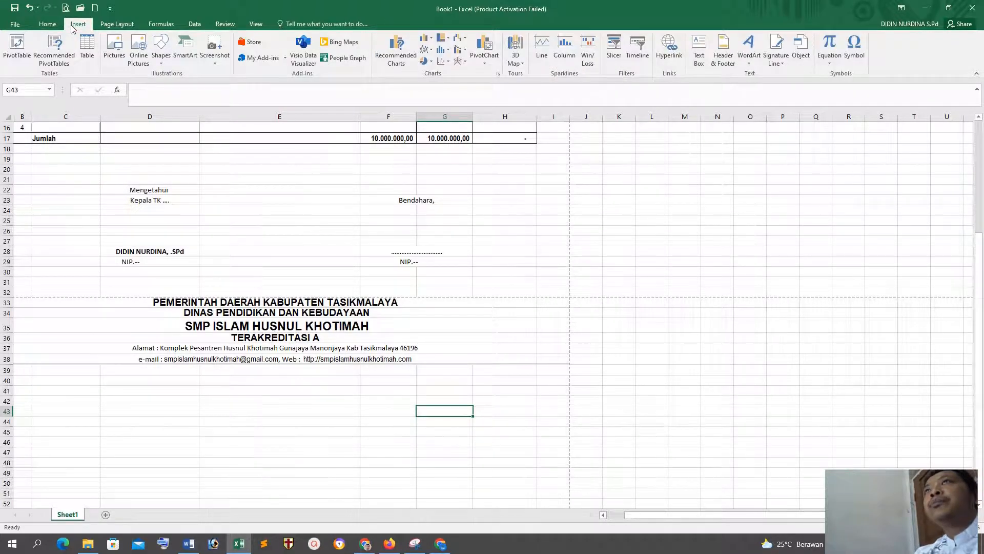
{"action": "left_click", "coordinate": [115, 50]}
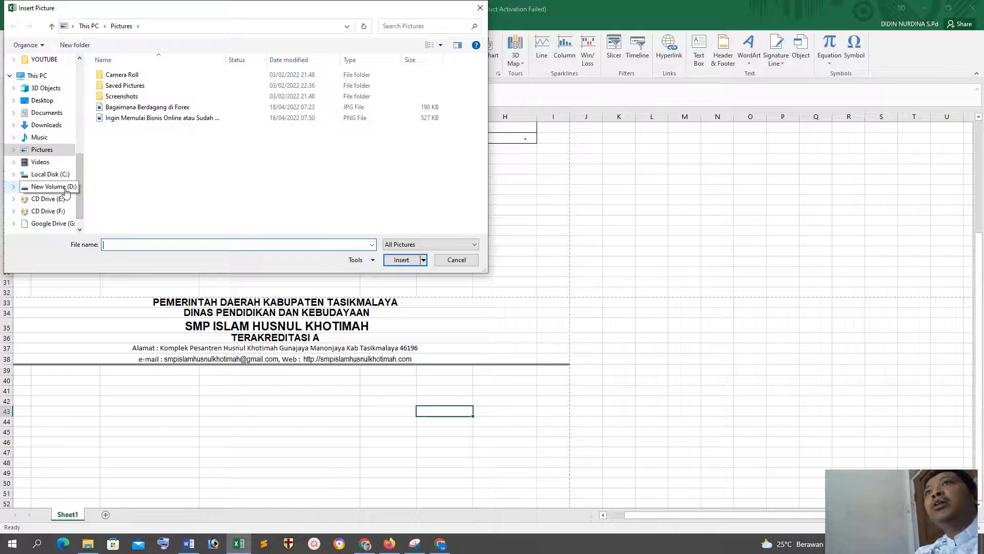
{"action": "left_click", "coordinate": [65, 192]}
{"action": "scroll", "coordinate": [367, 176], "scroll_direction": "down", "scroll_amount": 2}
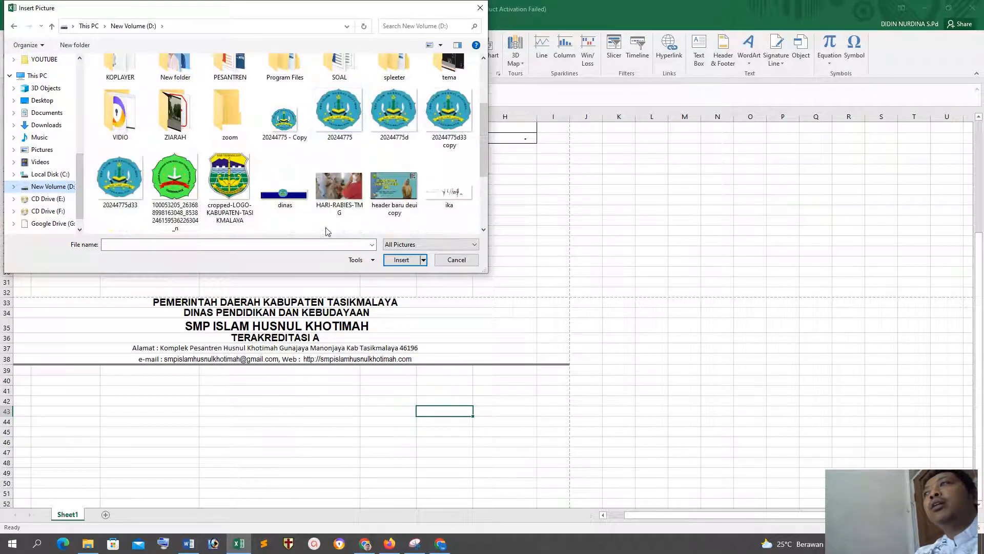
{"action": "left_click", "coordinate": [394, 111]}
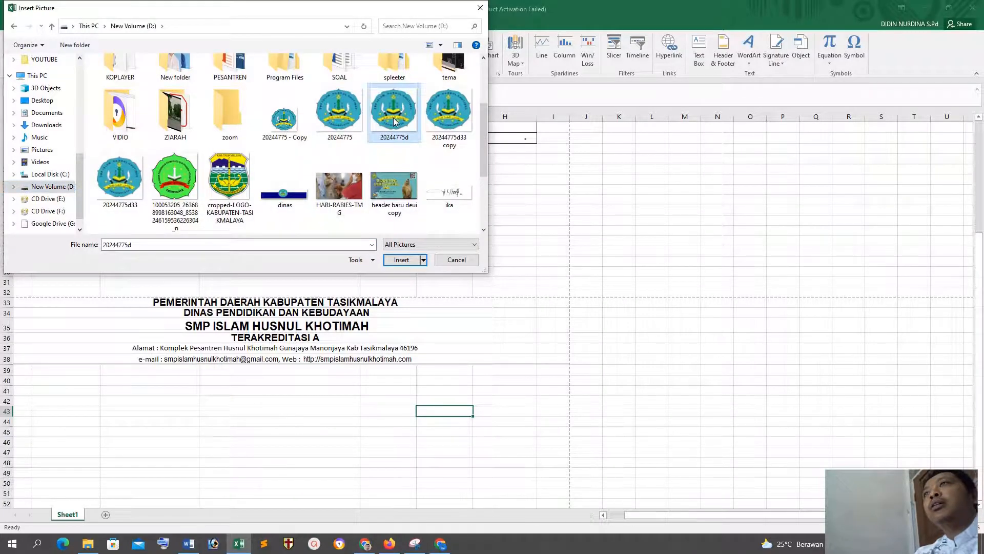
{"action": "left_click", "coordinate": [402, 260]}
Step: Move the school logo to the right of the letterhead text and shrink it to fit above the double line
{"action": "left_click_drag", "start_coordinate": [465, 447], "coordinate": [470, 328]}
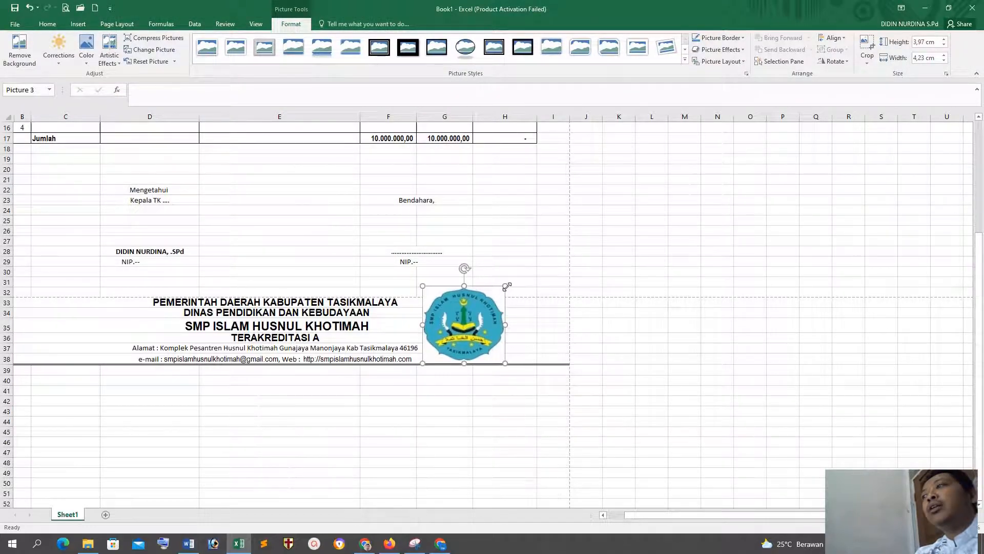
{"action": "left_click", "coordinate": [649, 337]}
{"action": "left_click", "coordinate": [505, 286]}
{"action": "left_click_drag", "start_coordinate": [508, 282], "coordinate": [462, 325]}
{"action": "left_click", "coordinate": [443, 400]}
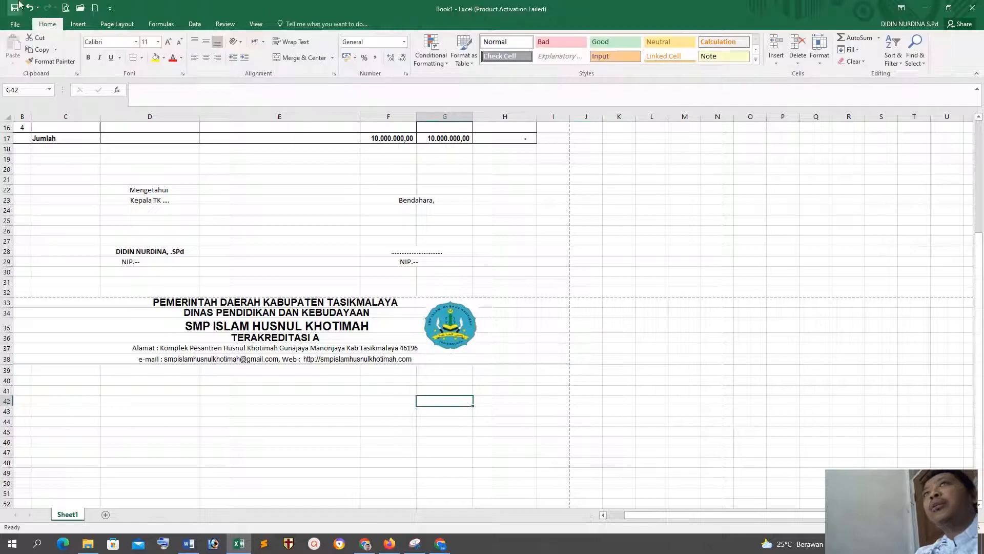
Step: Insert the regency logo picture cropped-LOGO-KABUPATEN-TASIKMALAYA from New Volume (D:)
{"action": "left_click", "coordinate": [77, 24]}
{"action": "left_click", "coordinate": [114, 49]}
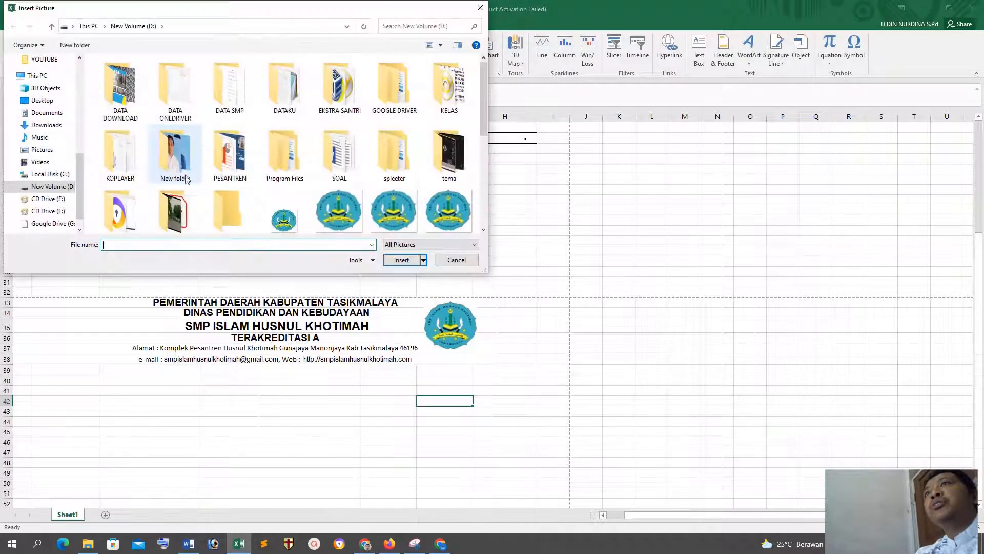
{"action": "scroll", "coordinate": [258, 233], "scroll_direction": "down", "scroll_amount": 2}
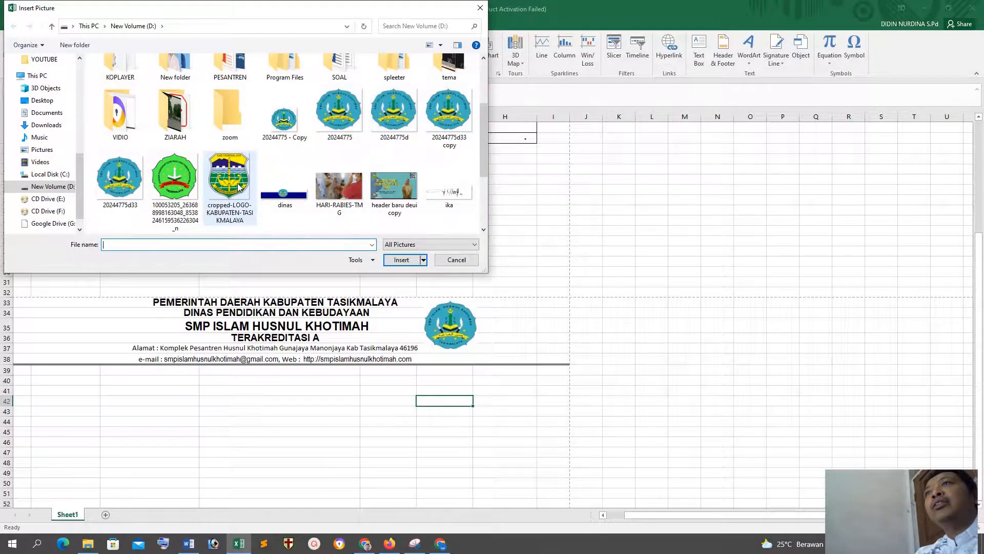
{"action": "left_click", "coordinate": [253, 195]}
{"action": "left_click", "coordinate": [401, 259]}
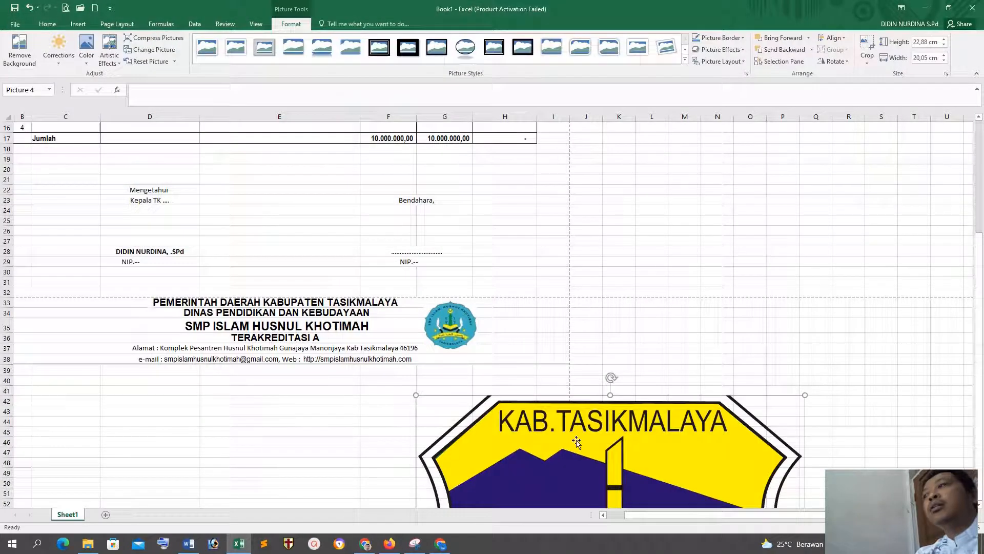
Step: Shrink the regency logo and place it to the left of the letterhead text, above the double line
{"action": "left_click_drag", "start_coordinate": [334, 251], "coordinate": [229, 195]}
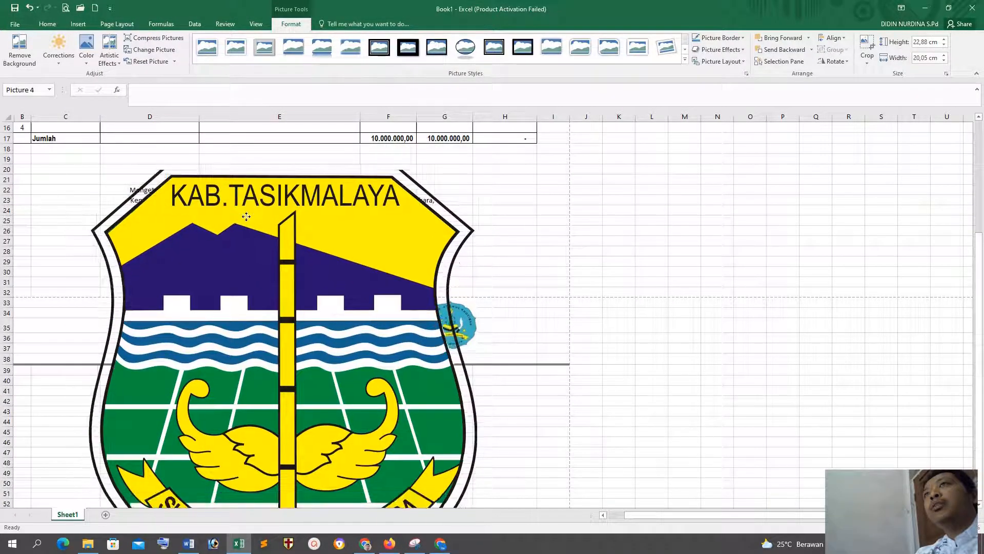
{"action": "left_click_drag", "start_coordinate": [88, 169], "coordinate": [105, 308]}
{"action": "left_click", "coordinate": [135, 374]}
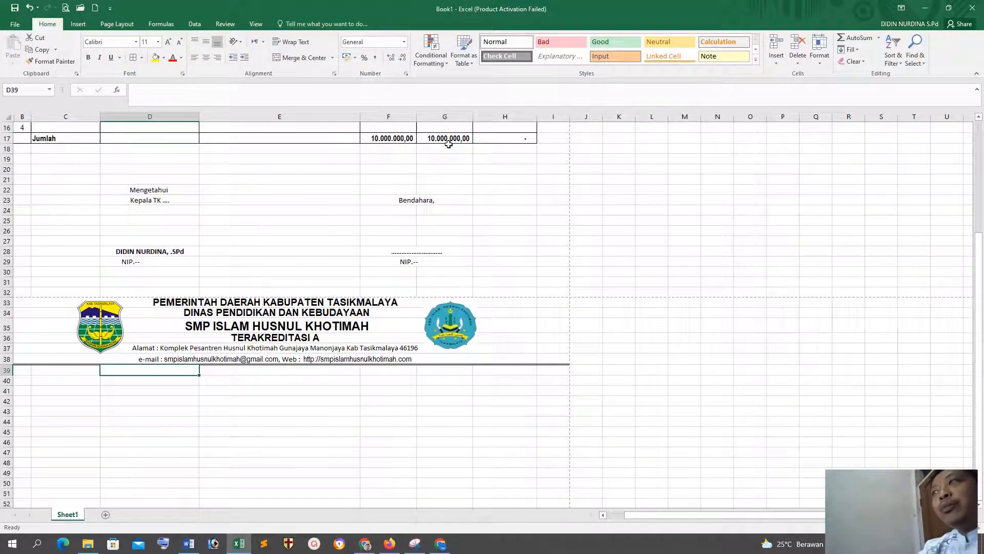
Step: Start saving the workbook in the OneDrive folder DATAKU and create a new folder there named LATIHAN EXCEL
{"action": "scroll", "coordinate": [658, 332], "scroll_direction": "up", "scroll_amount": 5}
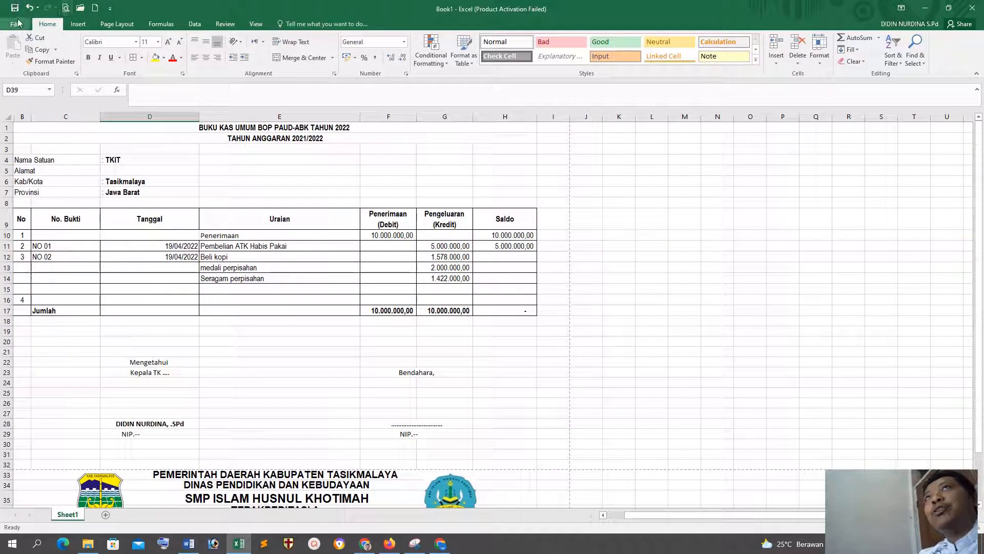
{"action": "left_click", "coordinate": [711, 332]}
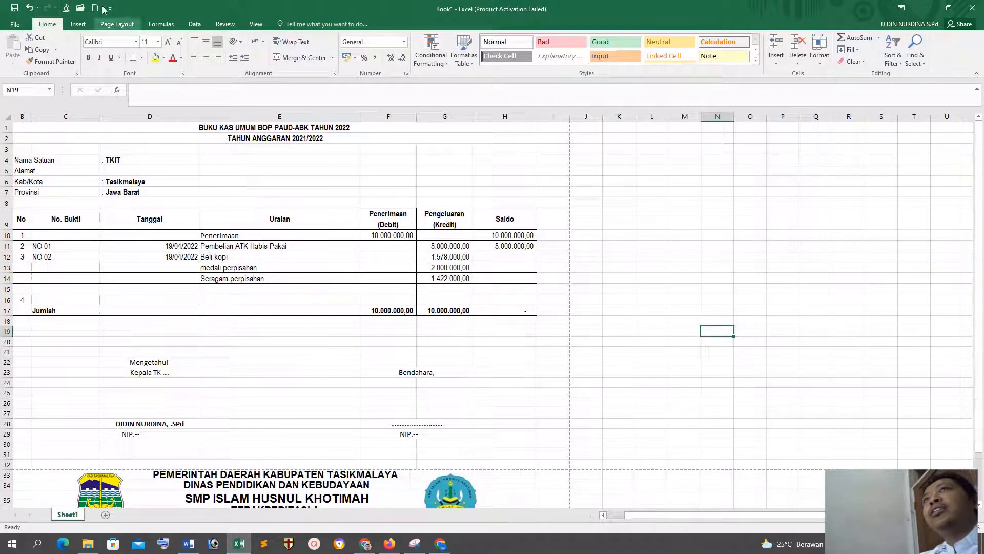
{"action": "left_click", "coordinate": [15, 8]}
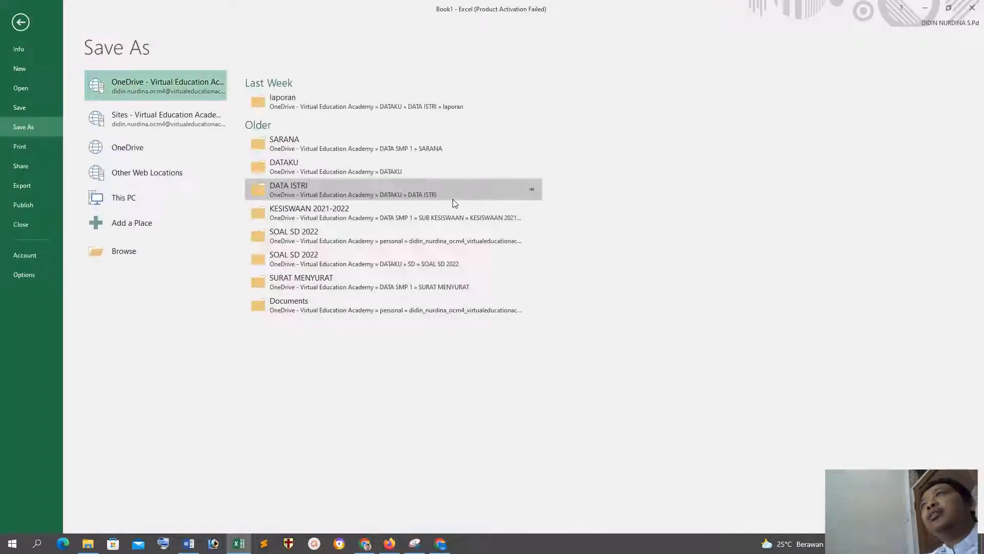
{"action": "left_click", "coordinate": [306, 163]}
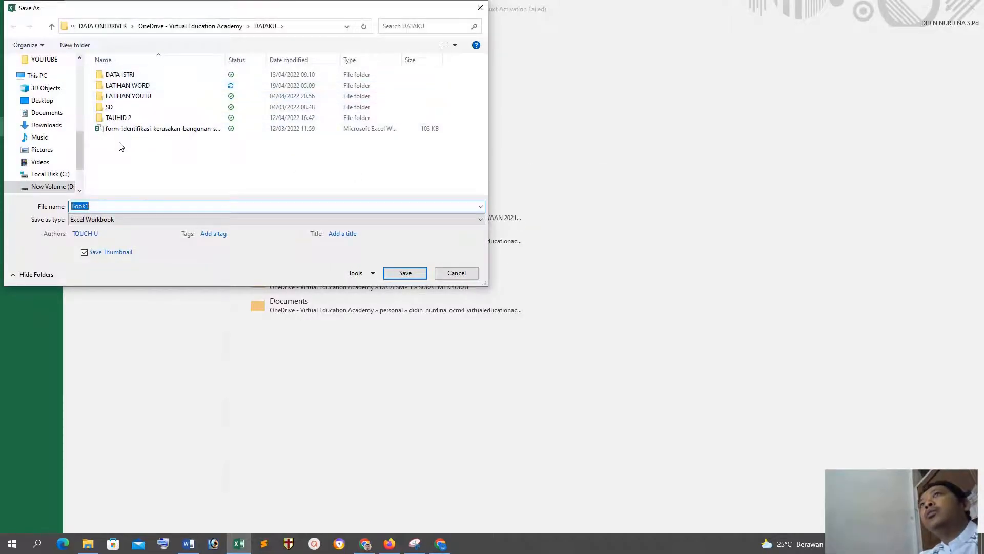
{"action": "type", "text": "LATIHAN EXX"}
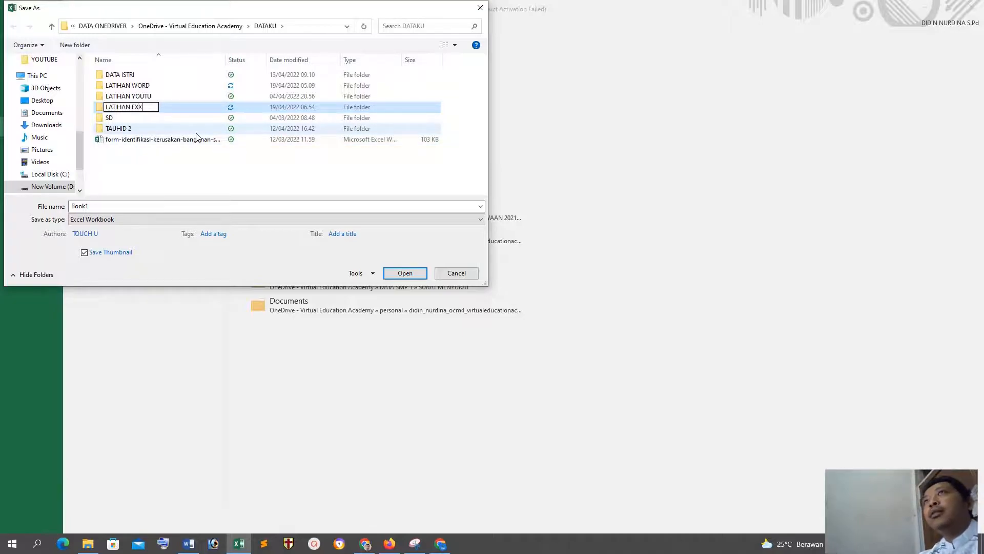
{"action": "key", "text": "BackSpace"}
{"action": "key", "text": "BackSpace"}
{"action": "type", "text": "CEL"}
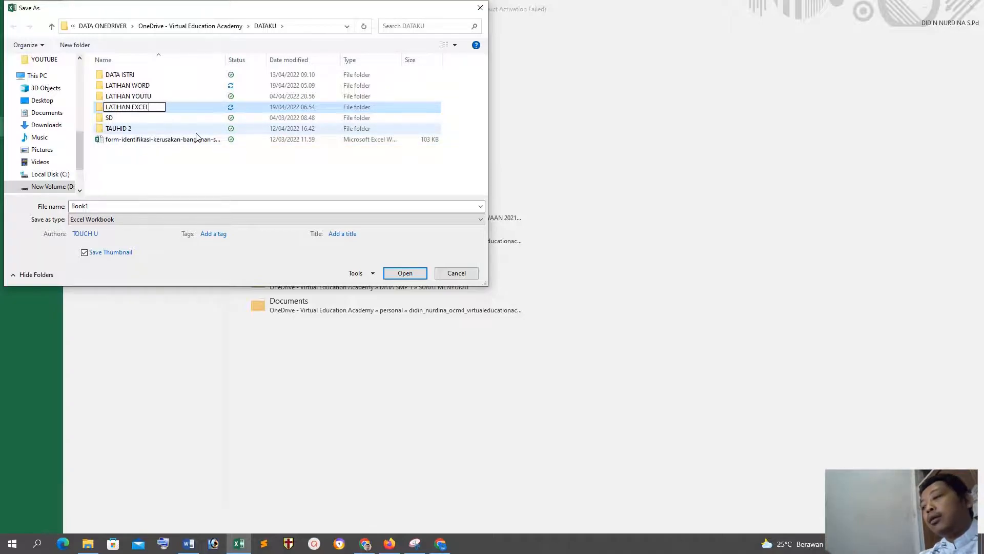
{"action": "key", "text": "Return"}
Step: Save the workbook in the LATIHAN EXCEL folder as LATIHAN TABEL EXCEL
{"action": "left_click", "coordinate": [102, 200]}
{"action": "double_click", "coordinate": [105, 109]}
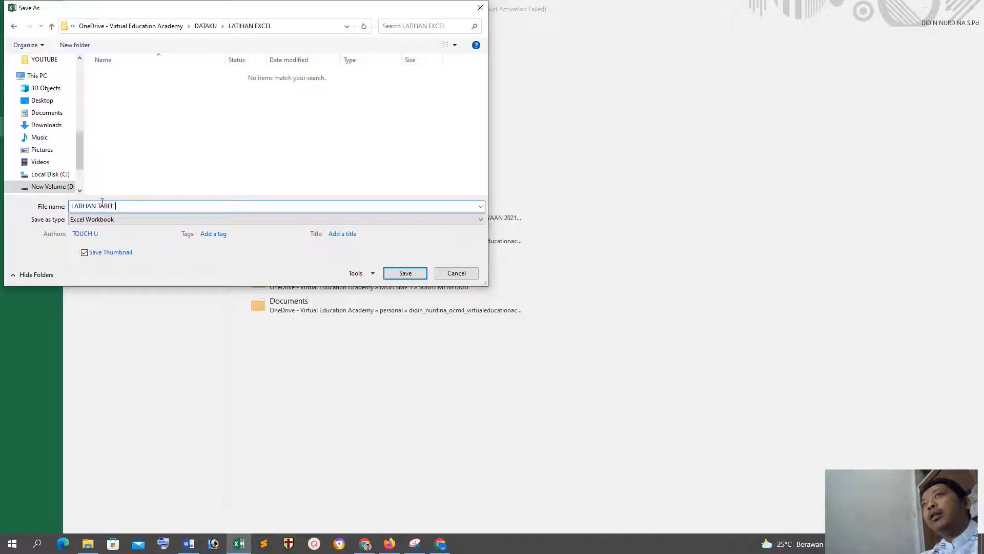
{"action": "type", "text": "L"}
{"action": "key", "text": "ctrl+a"}
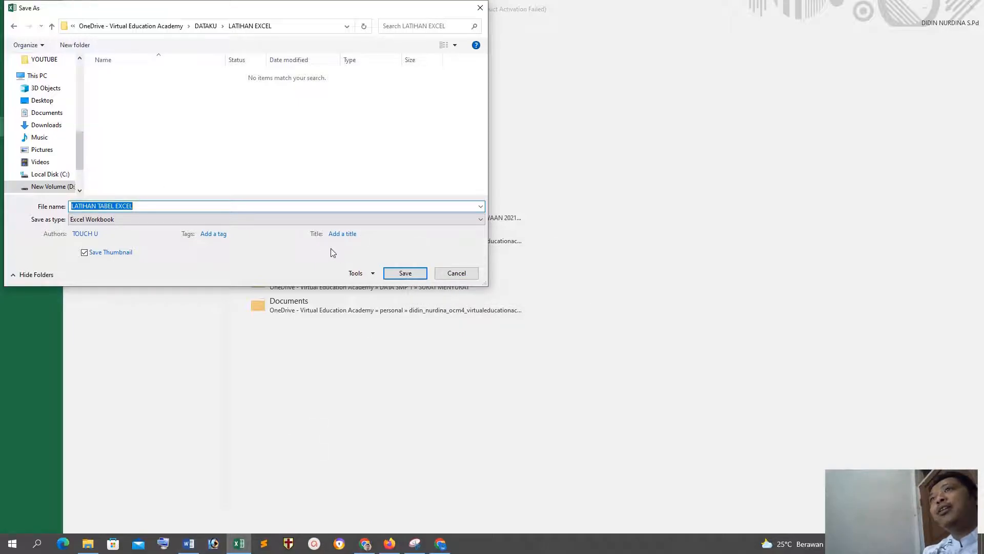
{"action": "key", "text": "Return"}
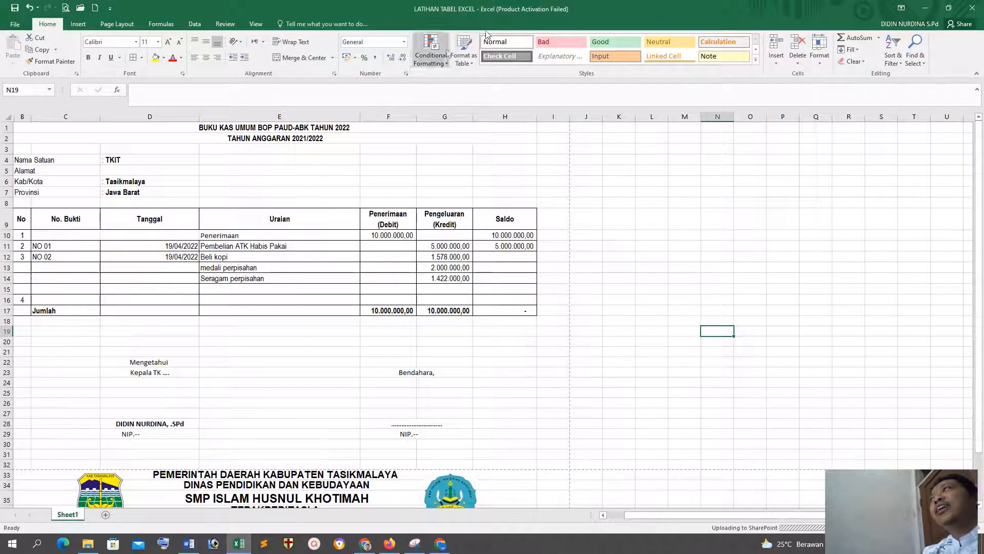
{"action": "scroll", "coordinate": [428, 461], "scroll_direction": "down", "scroll_amount": 5}
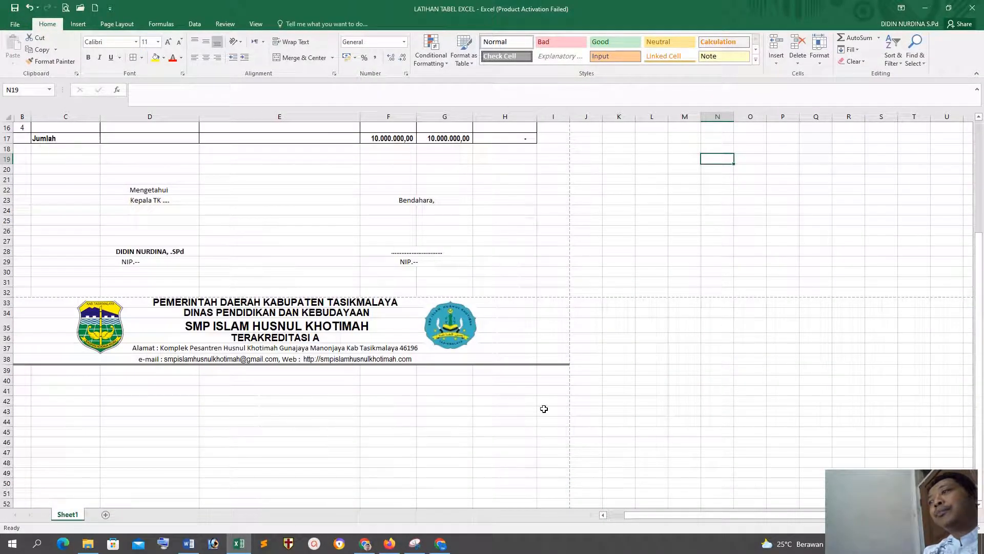
{"action": "left_click", "coordinate": [532, 397]}
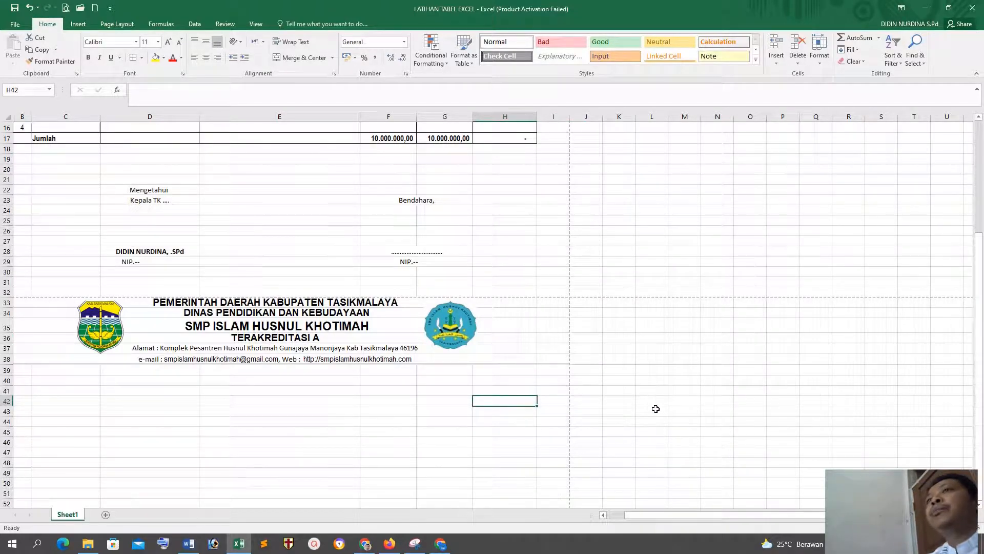
{"action": "scroll", "coordinate": [655, 409], "scroll_direction": "up", "scroll_amount": 4}
{"action": "scroll", "coordinate": [655, 408], "scroll_direction": "up", "scroll_amount": 1}
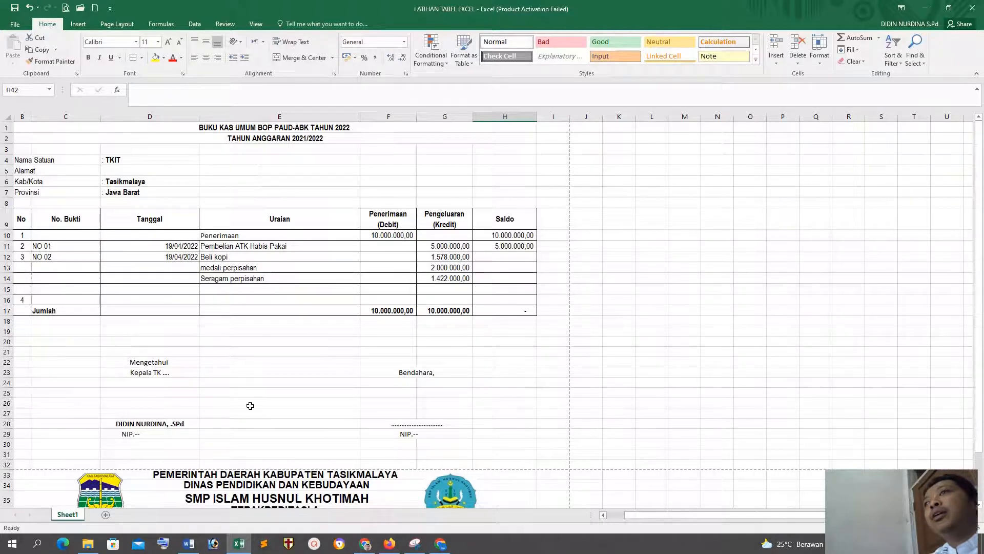
Step: Widen the left page margin to 2,18 cm in the print preview and check both printed pages
{"action": "left_click", "coordinate": [65, 8]}
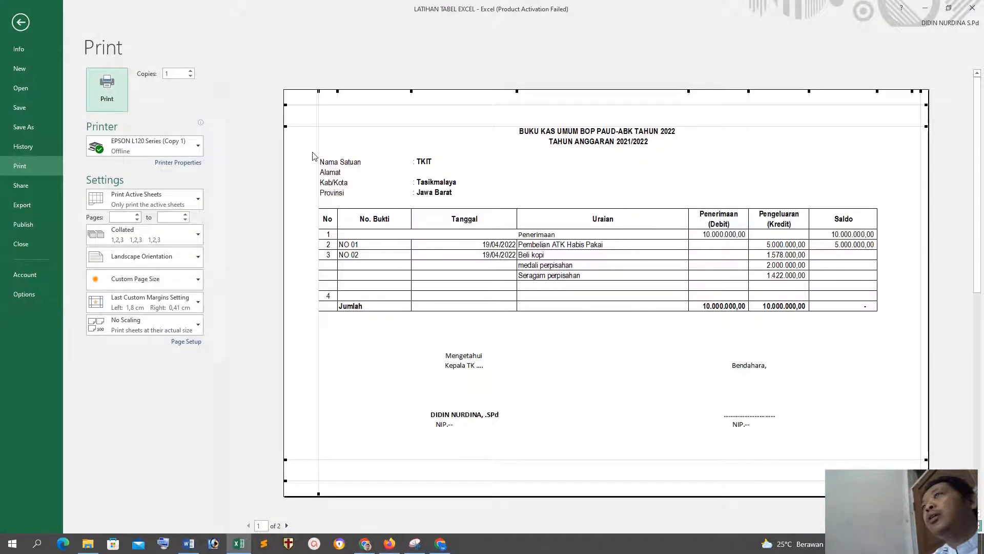
{"action": "left_click_drag", "start_coordinate": [318, 145], "coordinate": [326, 144]}
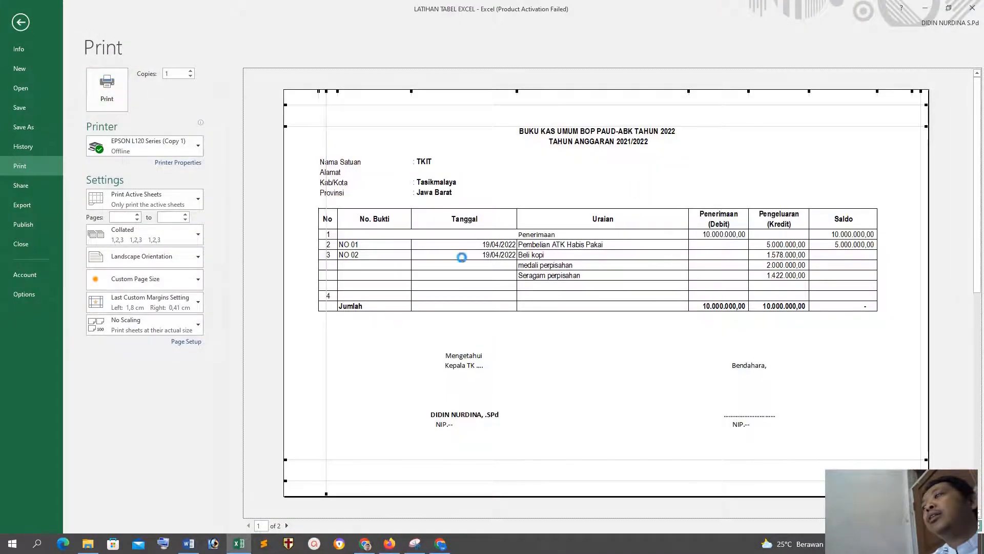
{"action": "scroll", "coordinate": [544, 356], "scroll_direction": "down", "scroll_amount": 1}
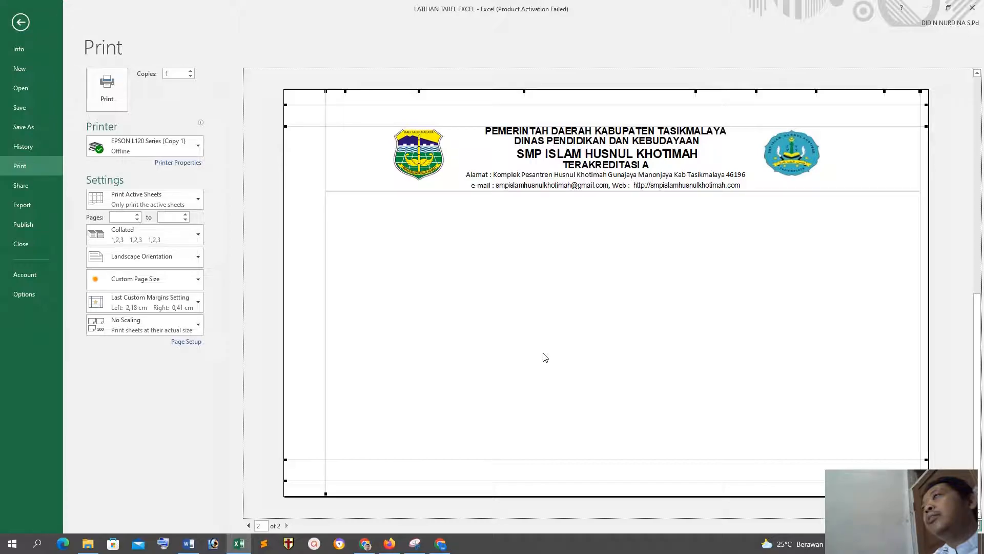
{"action": "scroll", "coordinate": [543, 357], "scroll_direction": "up", "scroll_amount": 1}
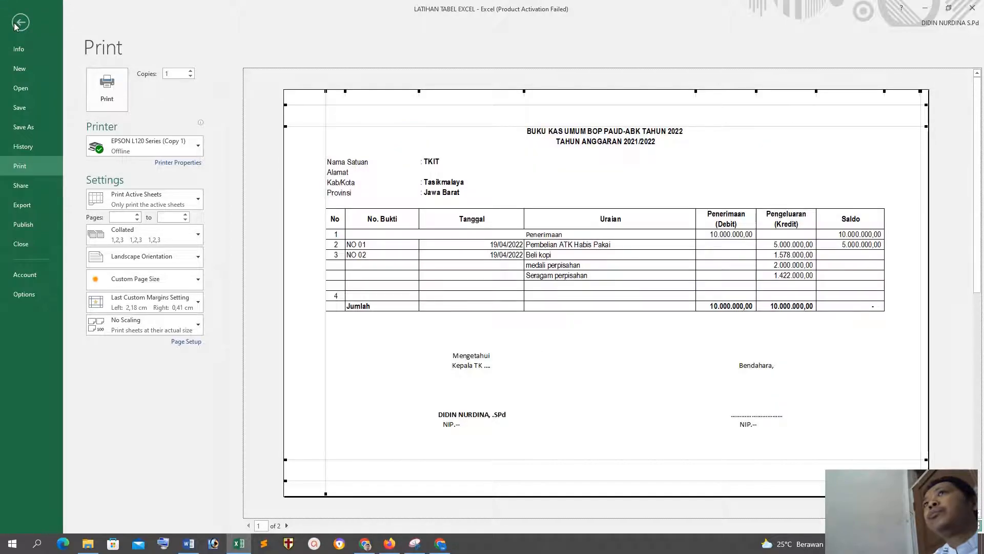
{"action": "left_click", "coordinate": [15, 25]}
Step: Examine how the sheet divides into pages in Page Layout view and Page Break Preview, and return to Normal view
{"action": "scroll", "coordinate": [643, 390], "scroll_direction": "down", "scroll_amount": 6}
{"action": "scroll", "coordinate": [339, 384], "scroll_direction": "up", "scroll_amount": 5}
{"action": "scroll", "coordinate": [289, 344], "scroll_direction": "down", "scroll_amount": 5}
{"action": "left_click_drag", "start_coordinate": [318, 441], "coordinate": [327, 432]}
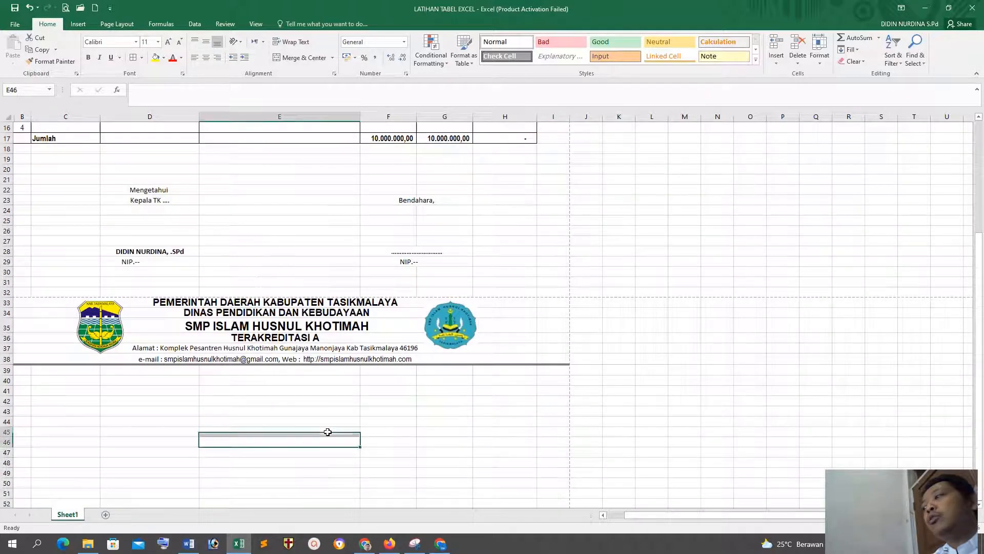
{"action": "left_click", "coordinate": [863, 527]}
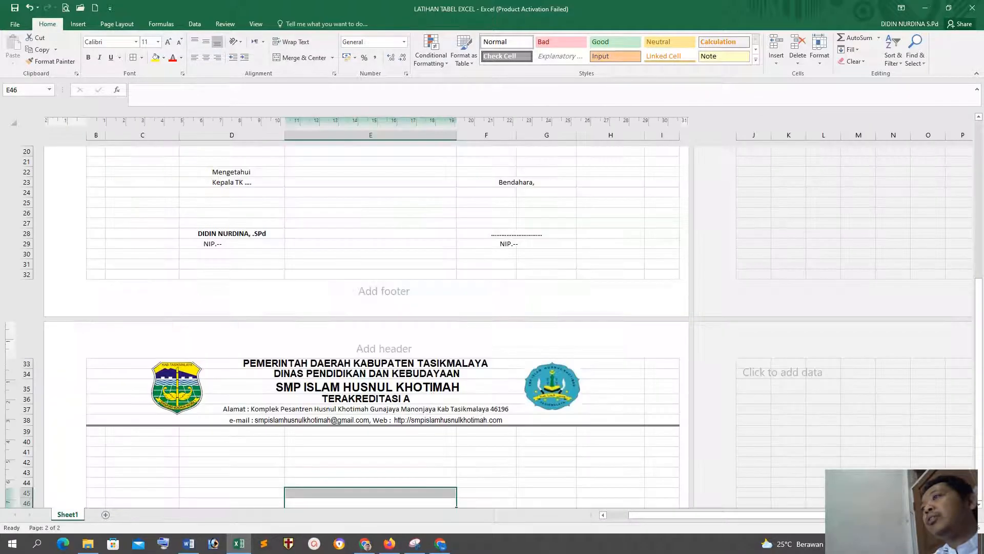
{"action": "scroll", "coordinate": [776, 391], "scroll_direction": "down", "scroll_amount": 6}
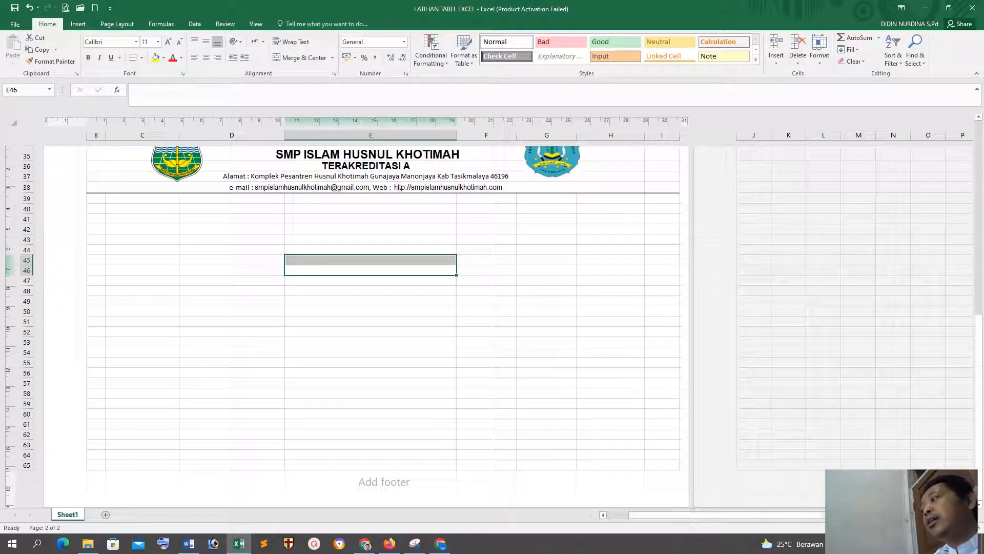
{"action": "left_click", "coordinate": [878, 528]}
{"action": "scroll", "coordinate": [357, 287], "scroll_direction": "up", "scroll_amount": 10}
{"action": "scroll", "coordinate": [357, 287], "scroll_direction": "up", "scroll_amount": 1}
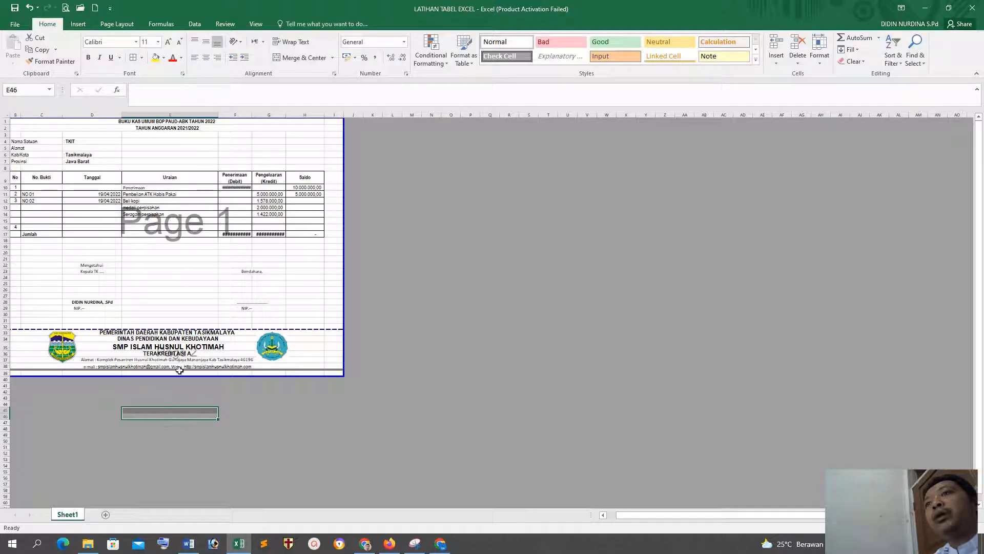
{"action": "left_click", "coordinate": [847, 527]}
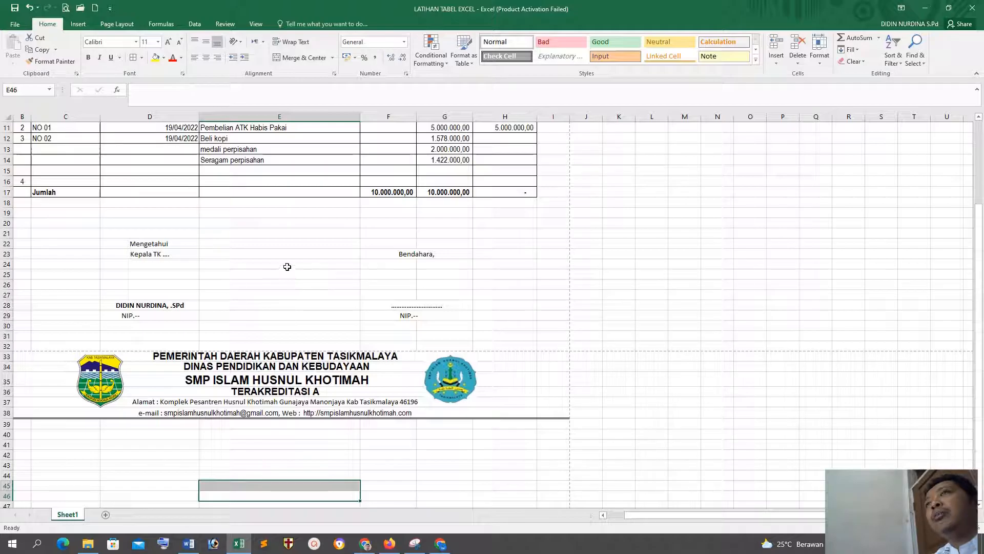
{"action": "left_click", "coordinate": [664, 328]}
{"action": "scroll", "coordinate": [622, 300], "scroll_direction": "down", "scroll_amount": 2}
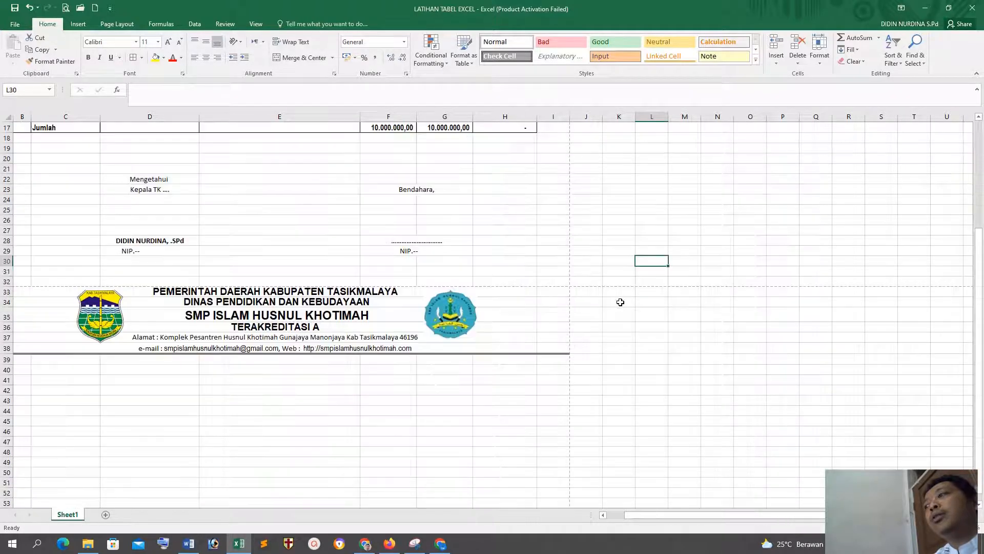
{"action": "scroll", "coordinate": [559, 225], "scroll_direction": "up", "scroll_amount": 5}
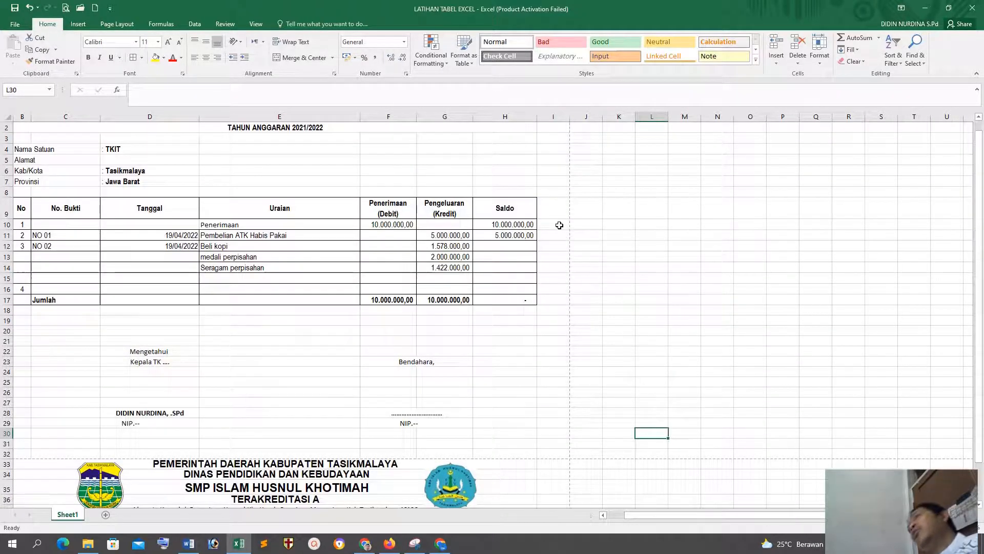
{"action": "scroll", "coordinate": [559, 225], "scroll_direction": "up", "scroll_amount": 1}
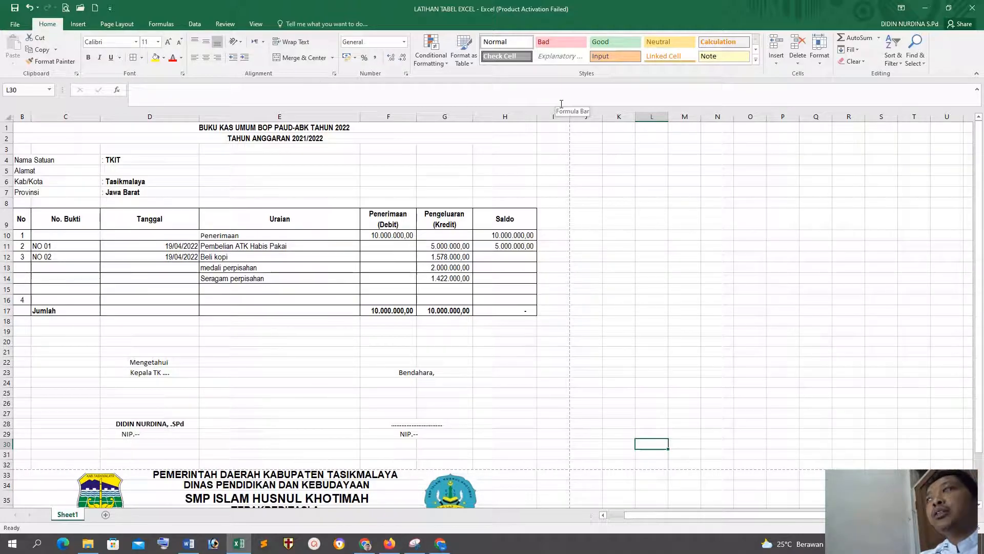
{"action": "left_click", "coordinate": [728, 218]}
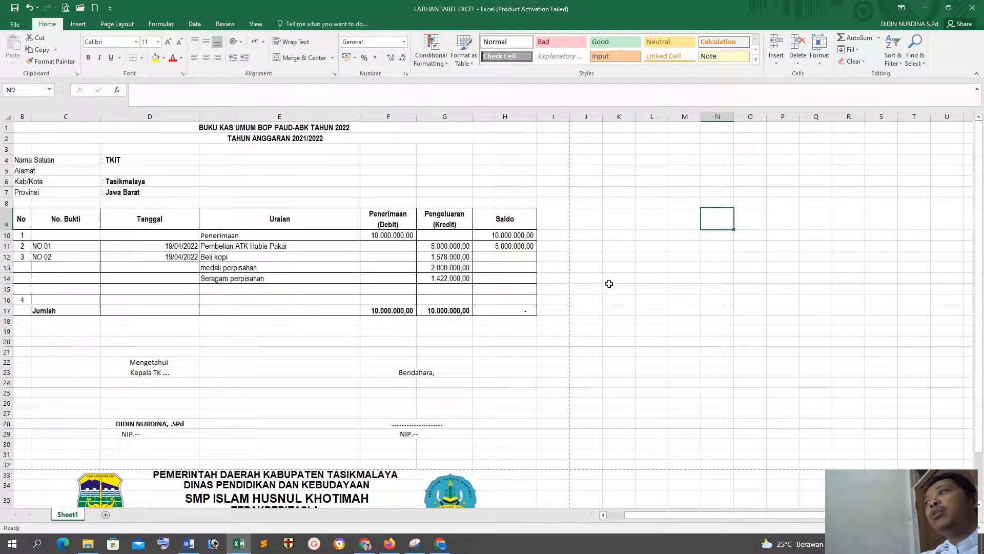
Step: Widen the Saldo column to about three times its width and look at the page setup settings without changing them
{"action": "left_click_drag", "start_coordinate": [537, 121], "coordinate": [660, 120]}
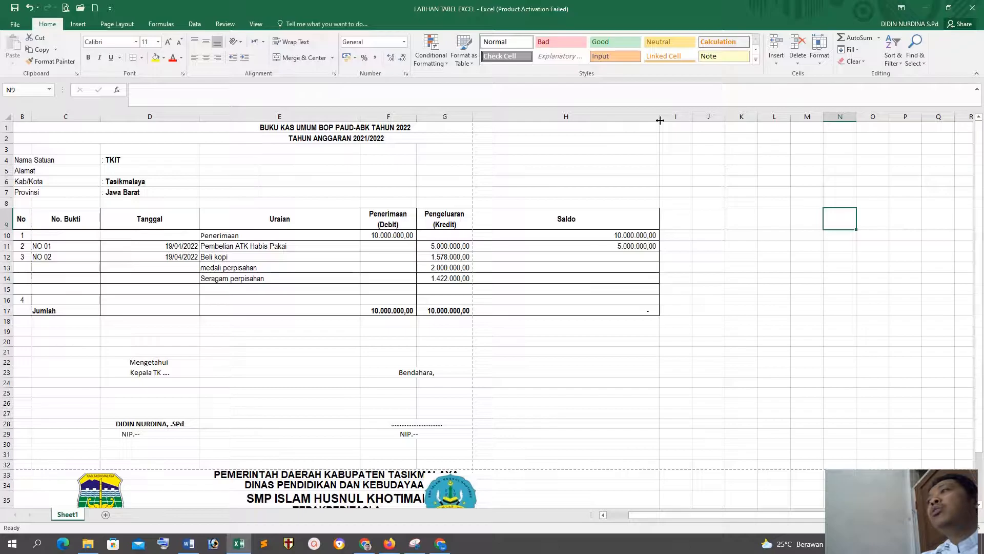
{"action": "left_click", "coordinate": [120, 26]}
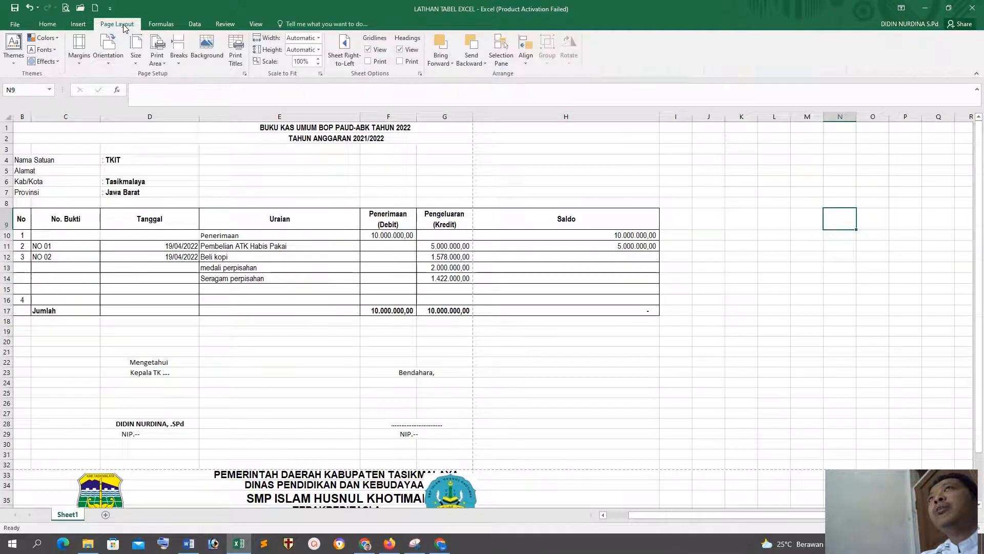
{"action": "left_click", "coordinate": [245, 74]}
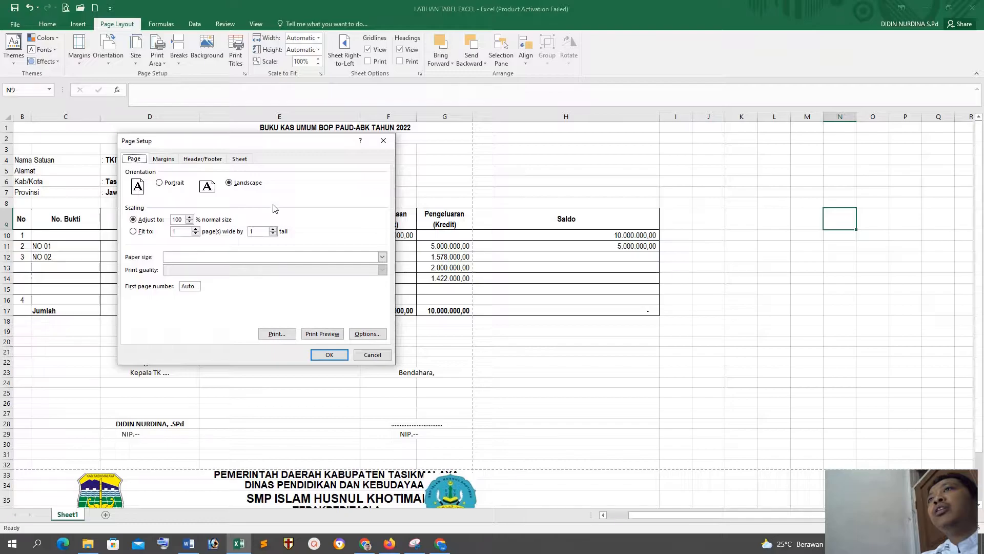
{"action": "left_click", "coordinate": [373, 354]}
{"action": "left_click", "coordinate": [54, 24]}
{"action": "left_click", "coordinate": [121, 24]}
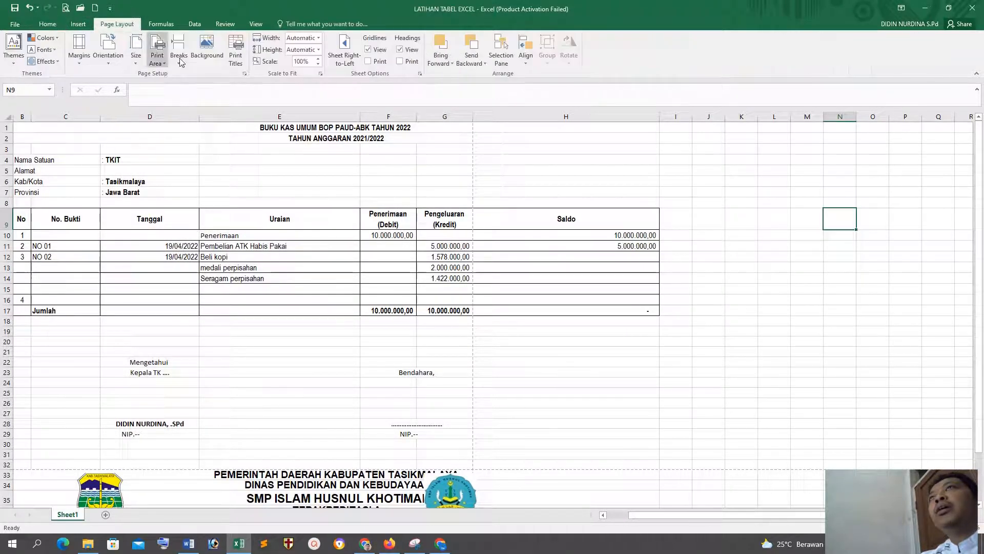
Step: Reduce the sheet's print scaling to 85% of normal size in the page setup
{"action": "left_click", "coordinate": [244, 74]}
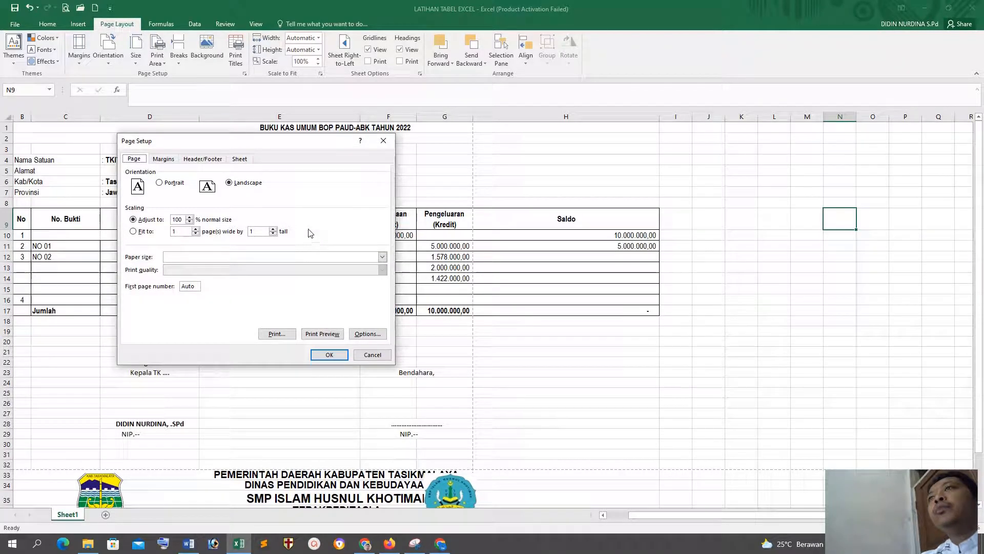
{"action": "left_click", "coordinate": [190, 222]}
{"action": "left_click", "coordinate": [190, 222]}
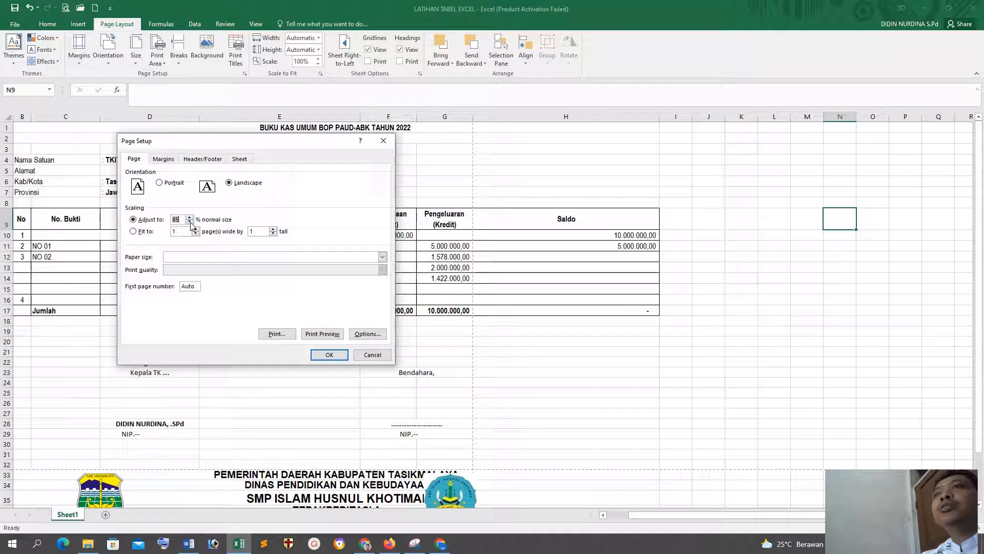
{"action": "left_click", "coordinate": [328, 354]}
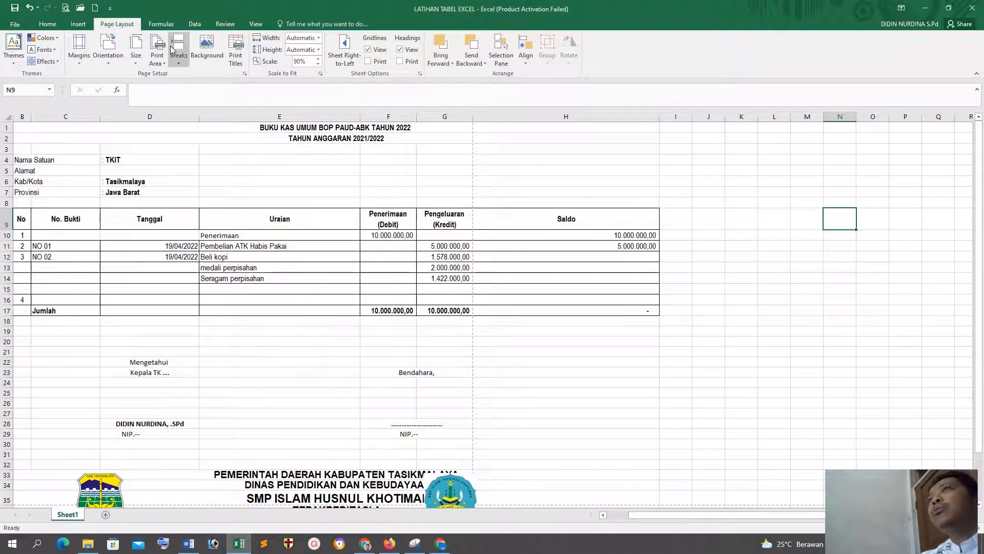
{"action": "left_click", "coordinate": [245, 73]}
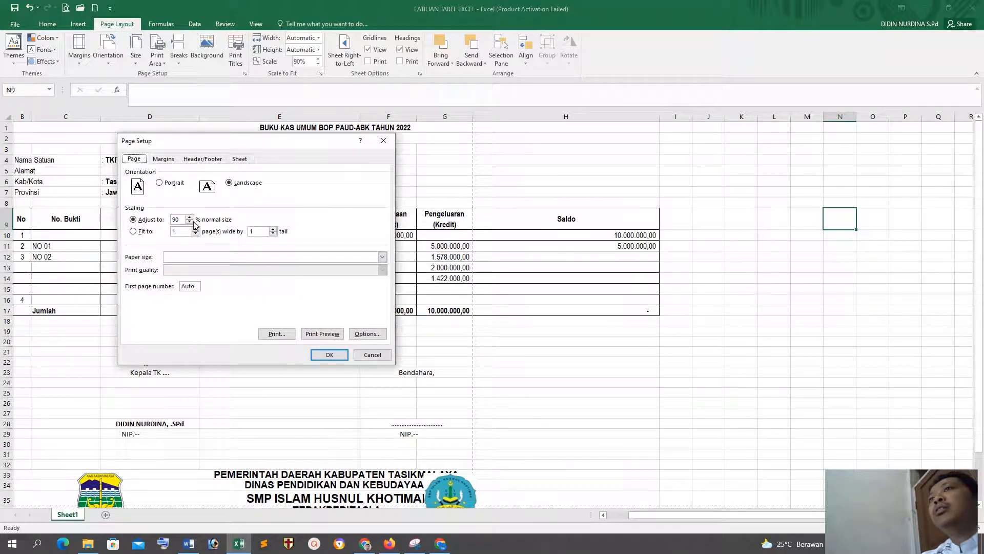
{"action": "left_click", "coordinate": [328, 355]}
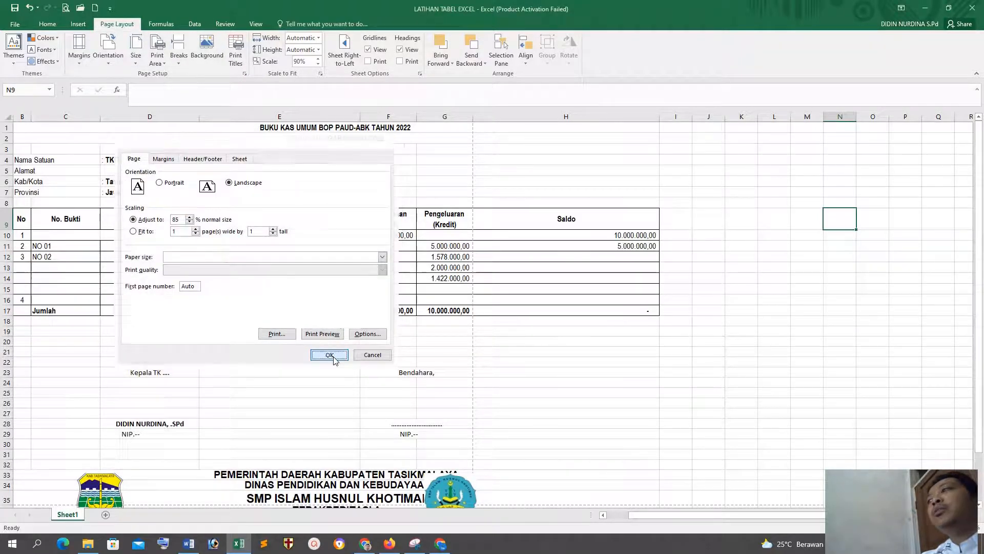
{"action": "left_click", "coordinate": [245, 74]}
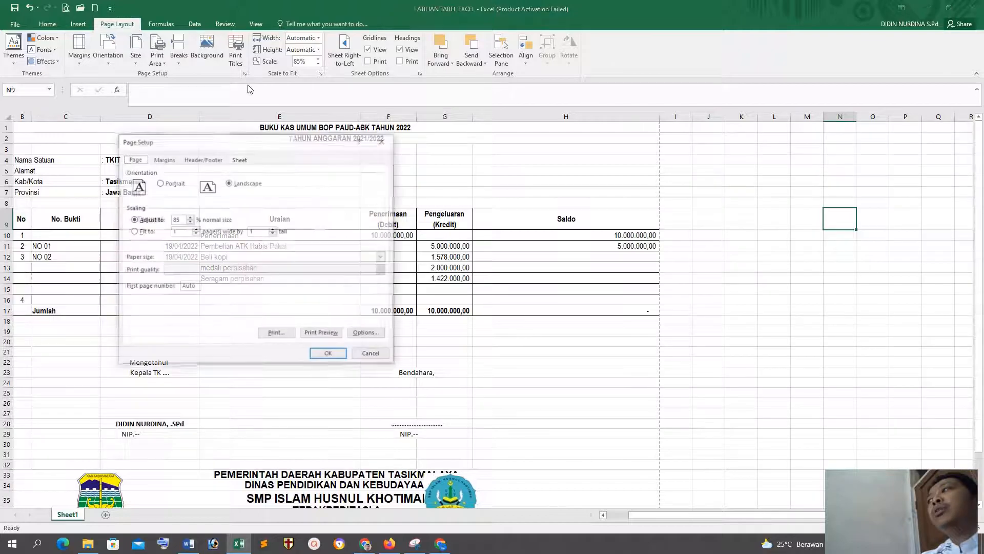
{"action": "left_click", "coordinate": [372, 355]}
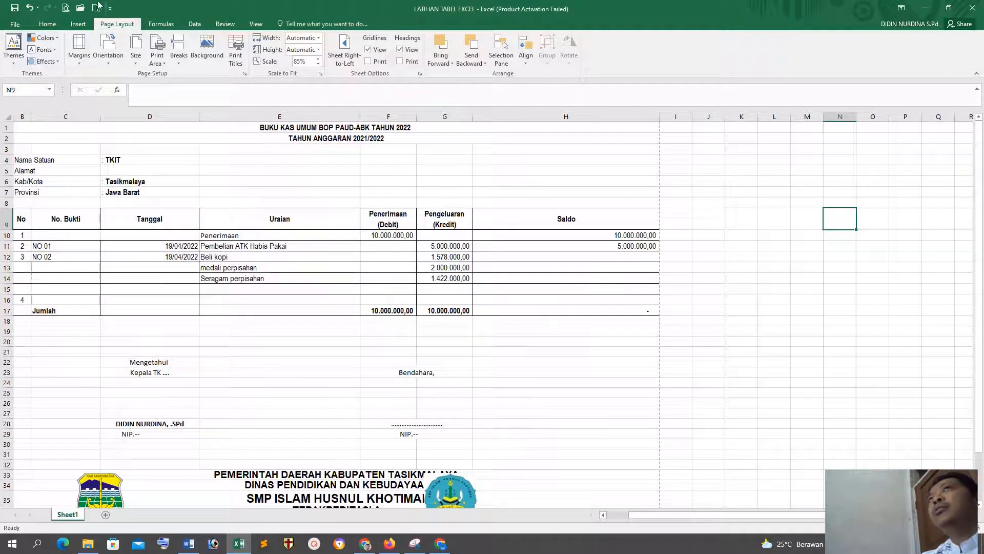
Step: Check in the print preview and on the sheet how the widened table and letterhead fit the page
{"action": "left_click", "coordinate": [71, 11]}
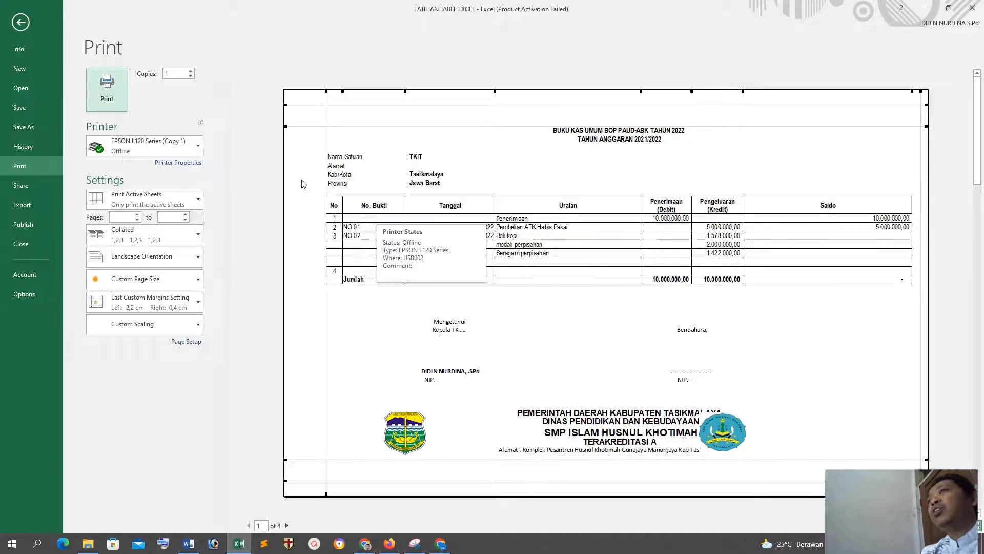
{"action": "left_click", "coordinate": [20, 23]}
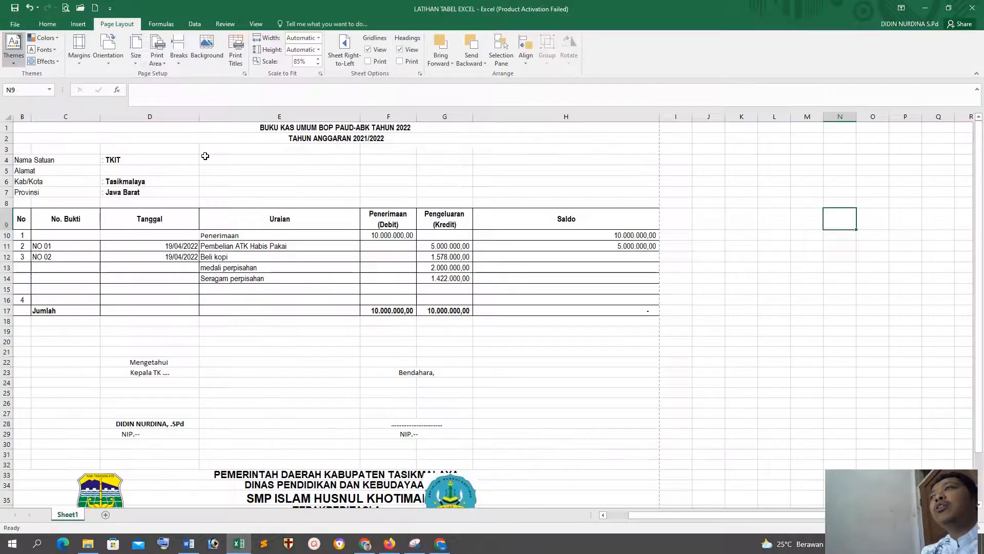
{"action": "scroll", "coordinate": [759, 287], "scroll_direction": "down", "scroll_amount": 2}
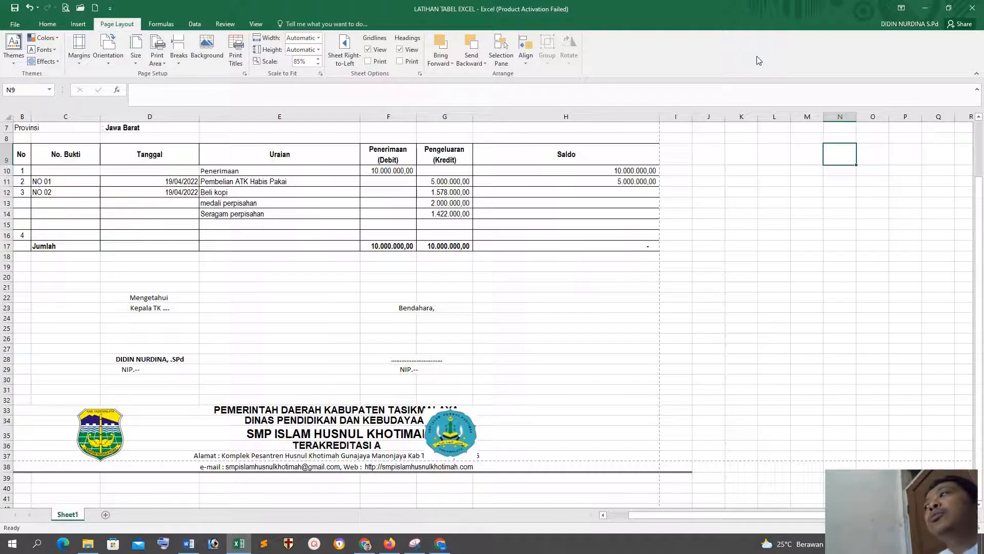
{"action": "scroll", "coordinate": [846, 151], "scroll_direction": "up", "scroll_amount": 2}
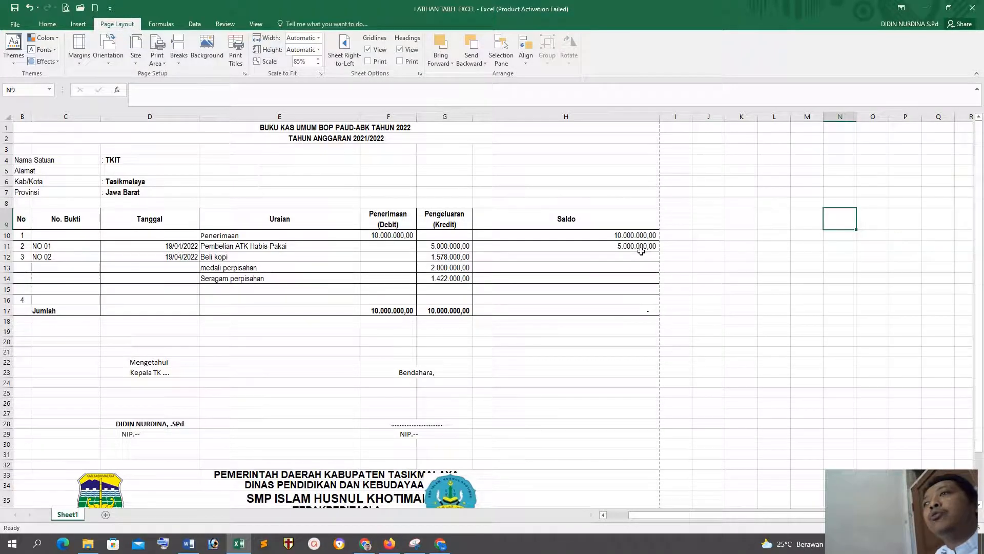
{"action": "scroll", "coordinate": [344, 430], "scroll_direction": "down", "scroll_amount": 4}
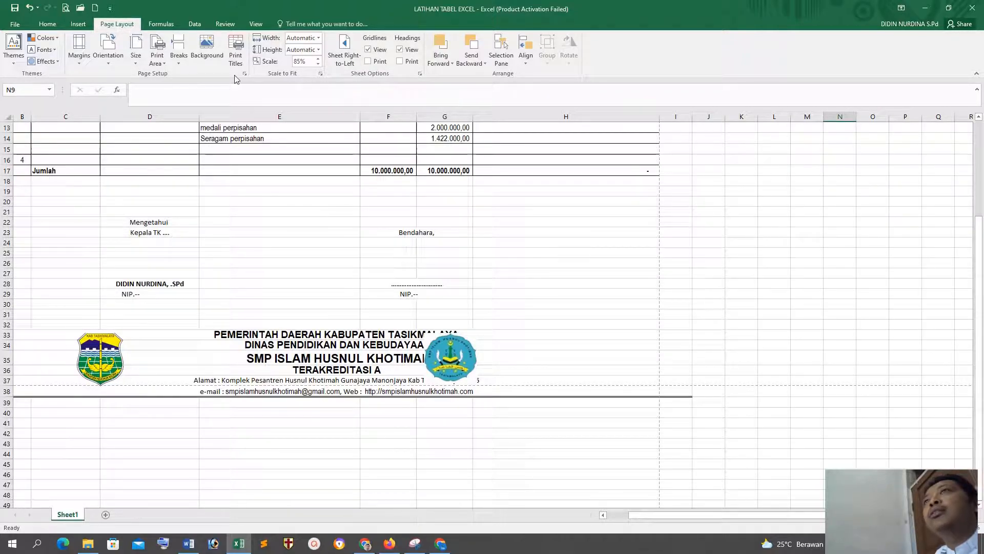
Step: Undo the widening of the Saldo column
{"action": "left_click", "coordinate": [550, 280]}
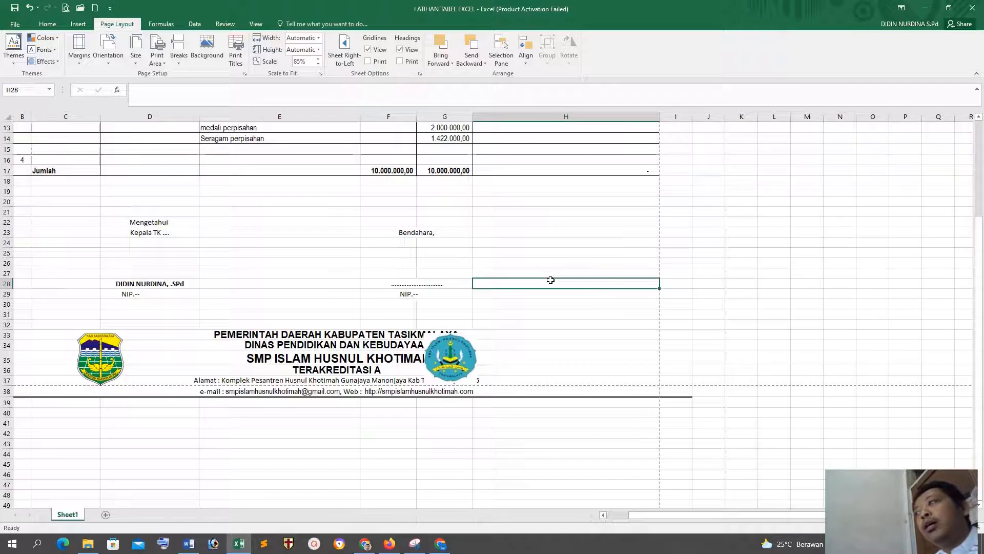
{"action": "key", "text": "ctrl+z"}
{"action": "scroll", "coordinate": [550, 279], "scroll_direction": "up", "scroll_amount": 4}
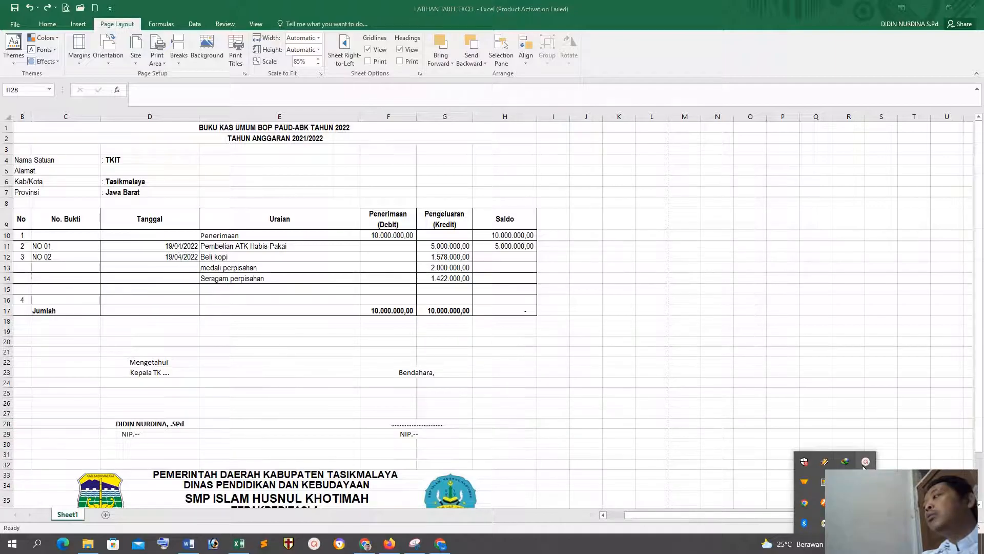
{"action": "left_click", "coordinate": [865, 461]}
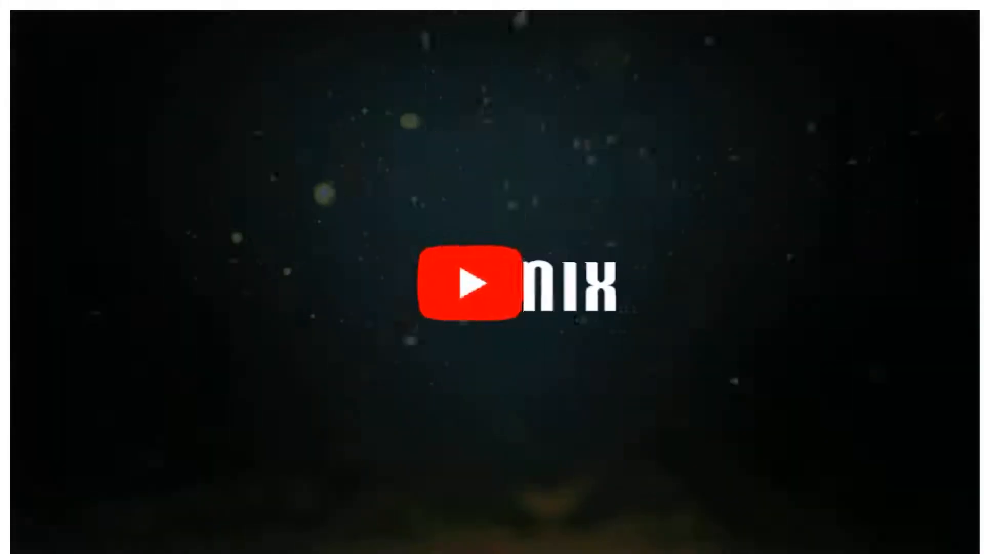